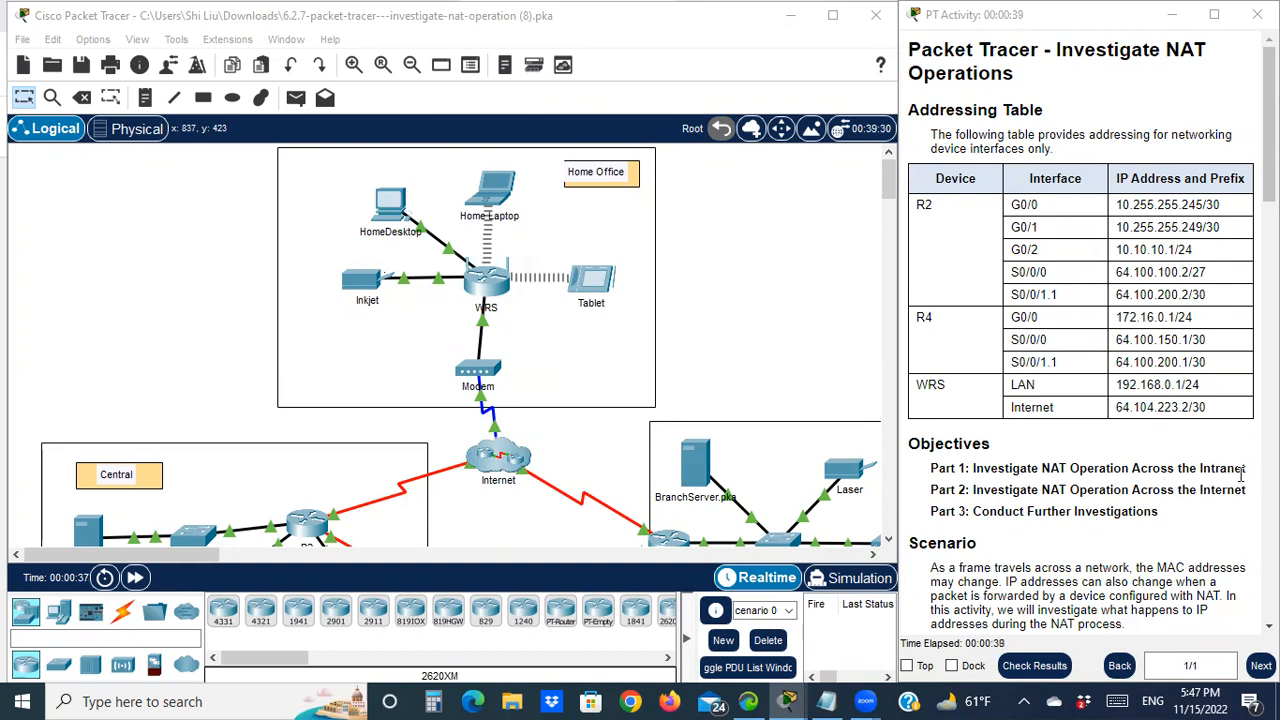
Scroll through the activity instructions and fast-forward the network time so the topology converges
{"action": "scroll", "coordinate": [520, 476], "scroll_direction": "down", "scroll_amount": 3}
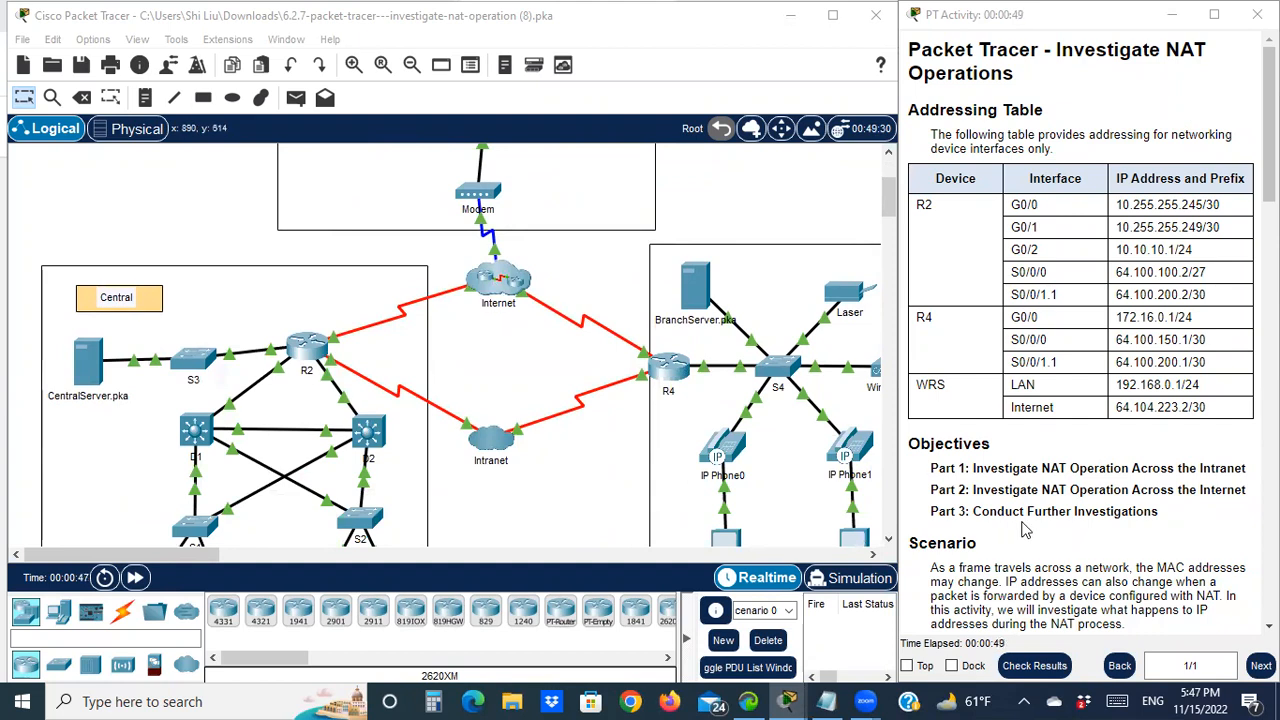
{"action": "scroll", "coordinate": [1155, 505], "scroll_direction": "down", "scroll_amount": 2}
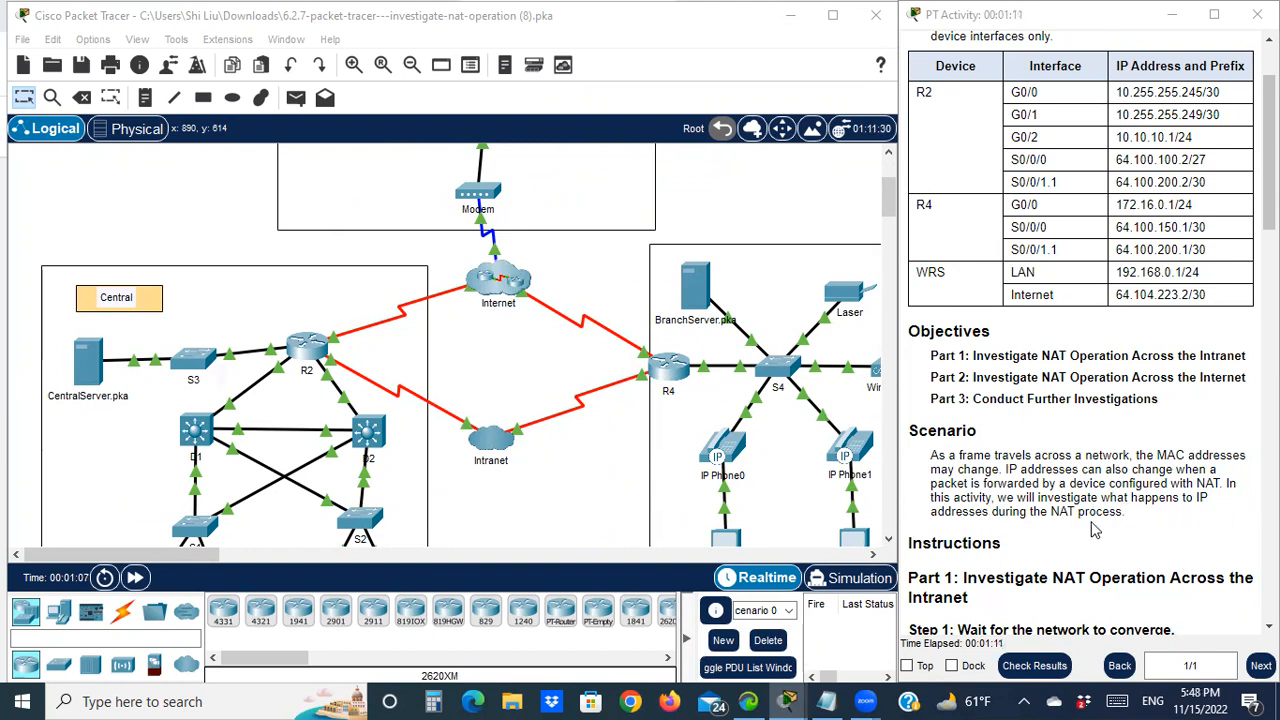
{"action": "scroll", "coordinate": [1095, 530], "scroll_direction": "down", "scroll_amount": 6}
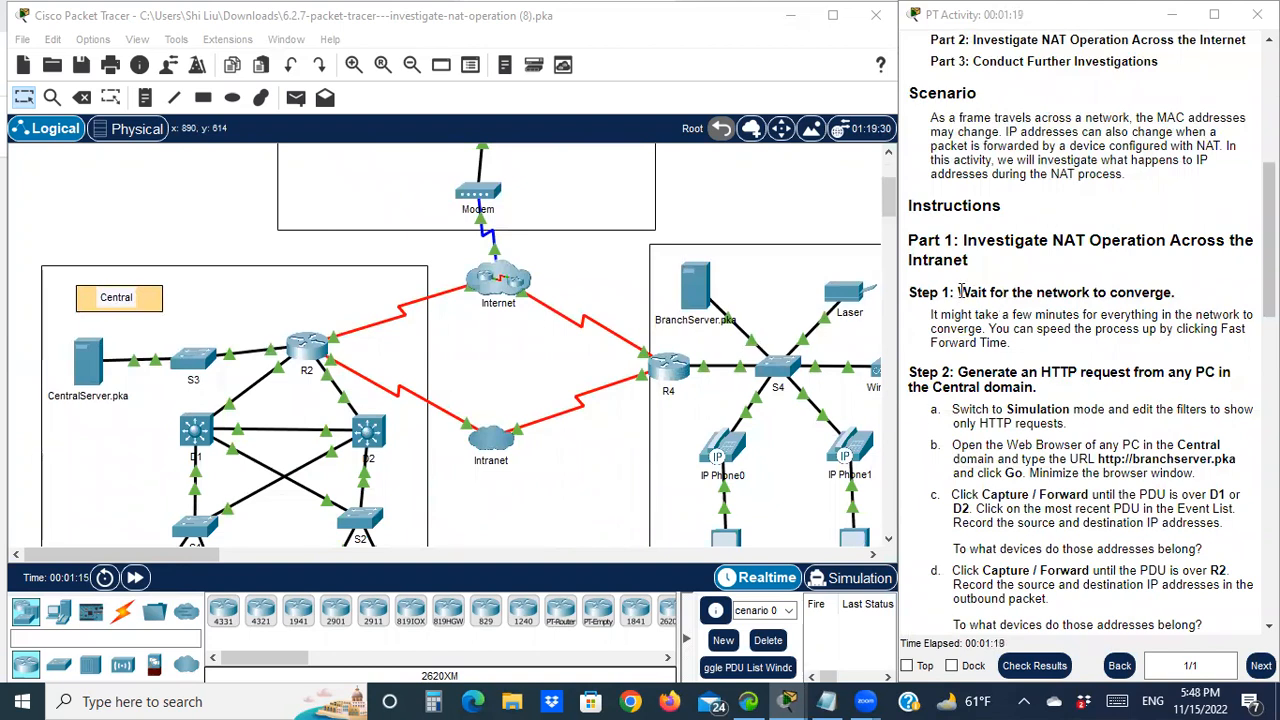
{"action": "scroll", "coordinate": [945, 320], "scroll_direction": "down", "scroll_amount": 1}
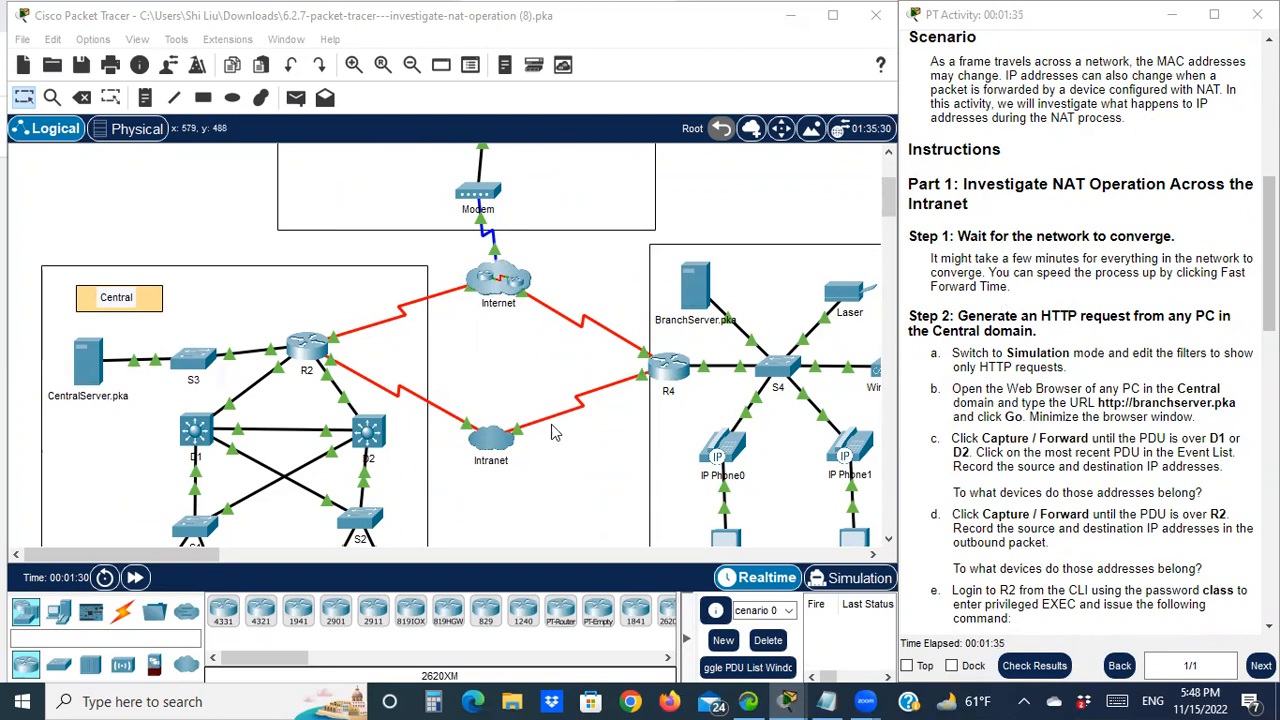
{"action": "scroll", "coordinate": [551, 434], "scroll_direction": "down", "scroll_amount": 3}
{"action": "scroll", "coordinate": [556, 430], "scroll_direction": "up", "scroll_amount": 1}
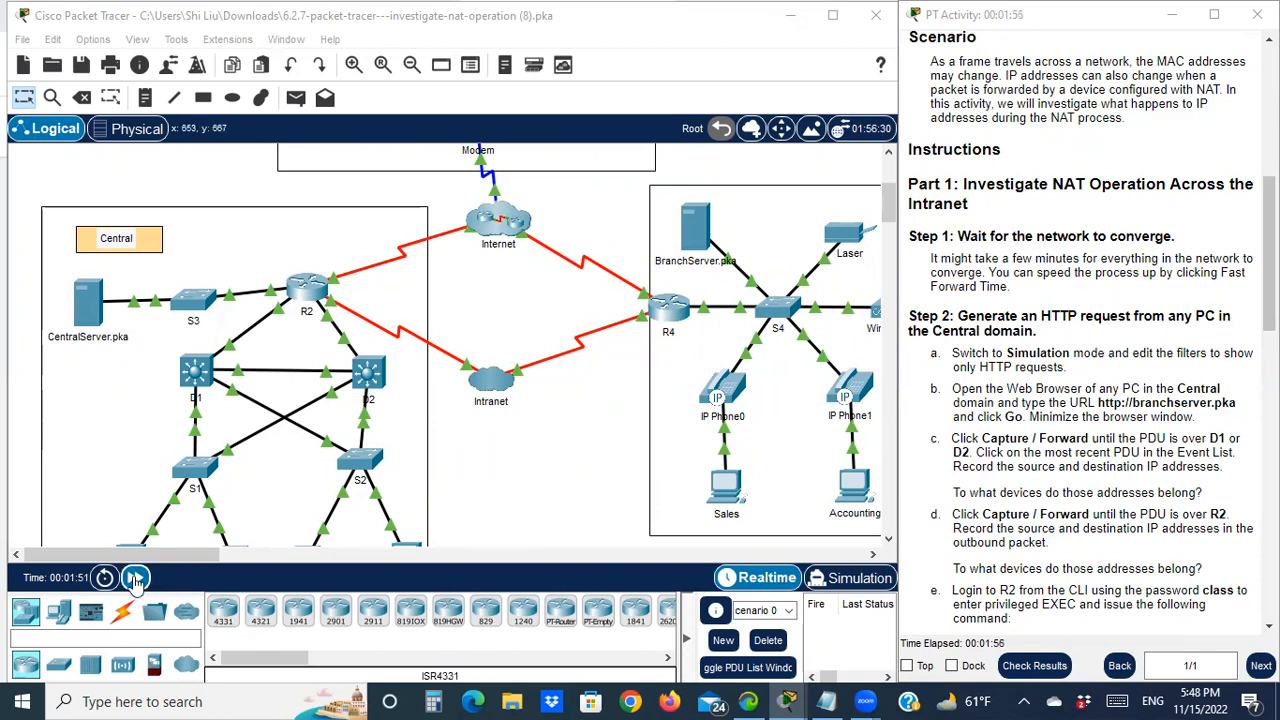
{"action": "left_click", "coordinate": [136, 578]}
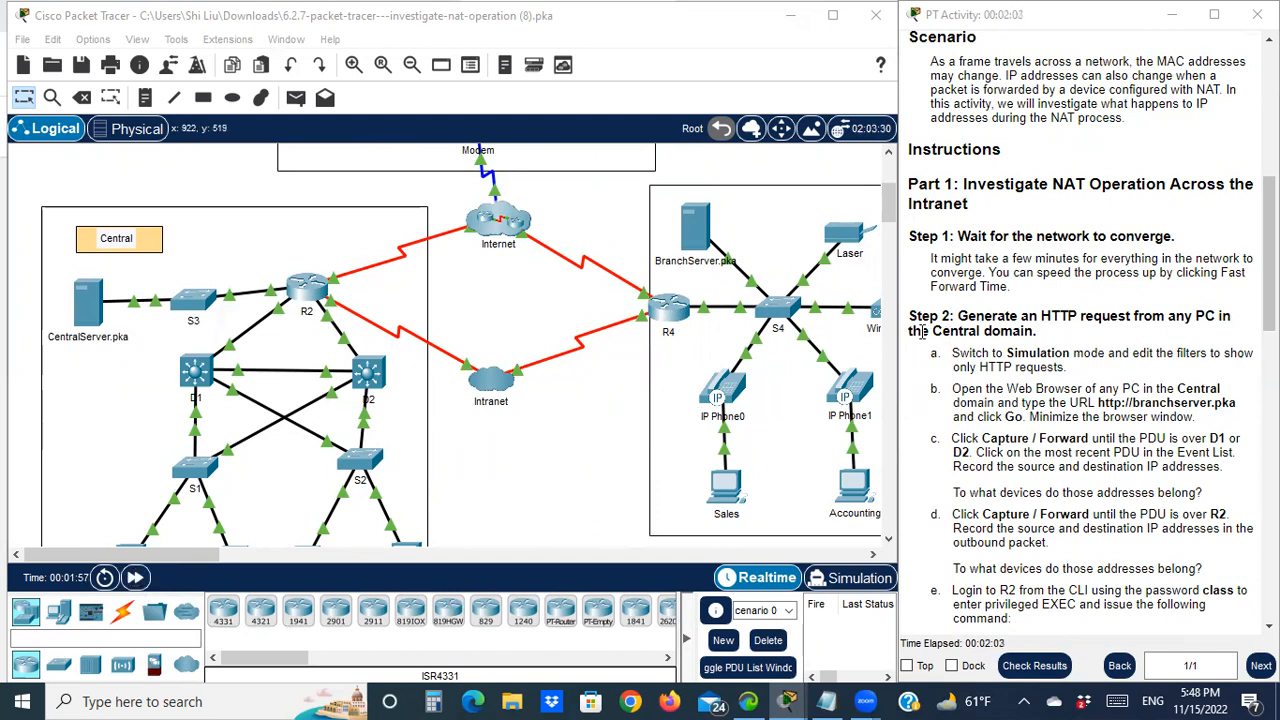
Read the Step 2 HTTP request heading and scroll around the Logical workspace to check every area
{"action": "left_click_drag", "start_coordinate": [920, 326], "coordinate": [963, 330]}
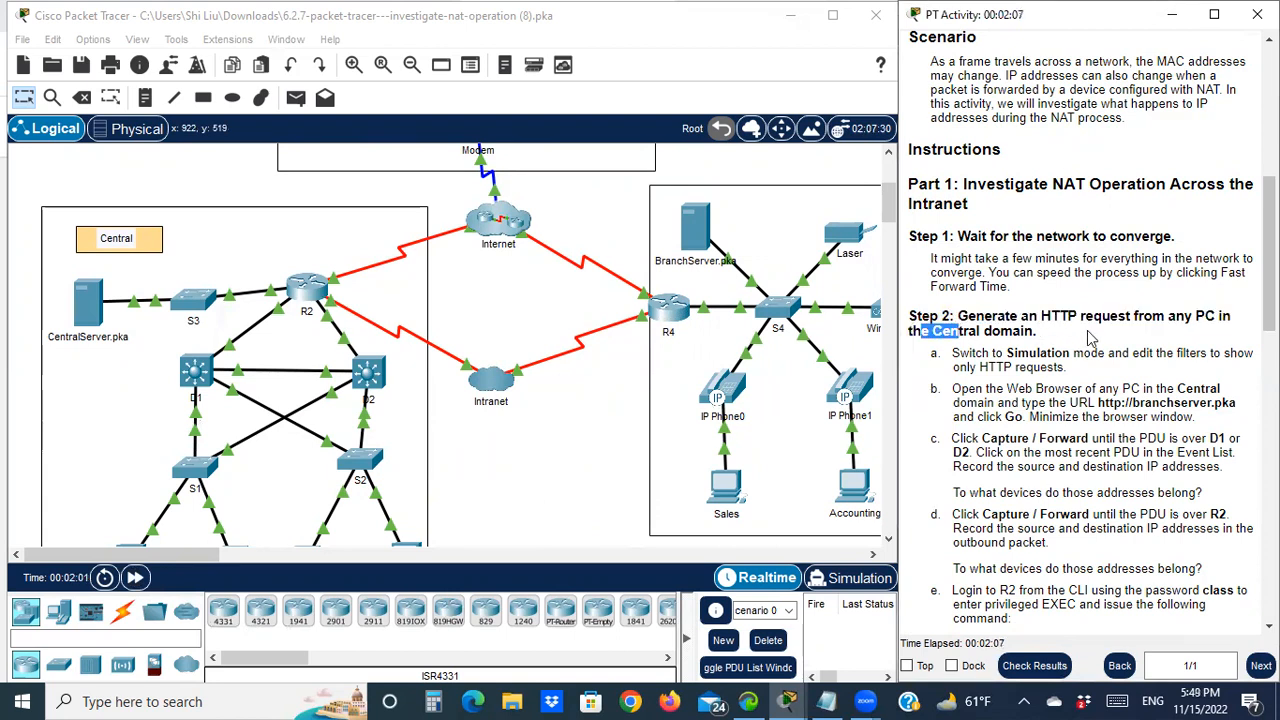
{"action": "left_click_drag", "start_coordinate": [1068, 316], "coordinate": [1103, 310]}
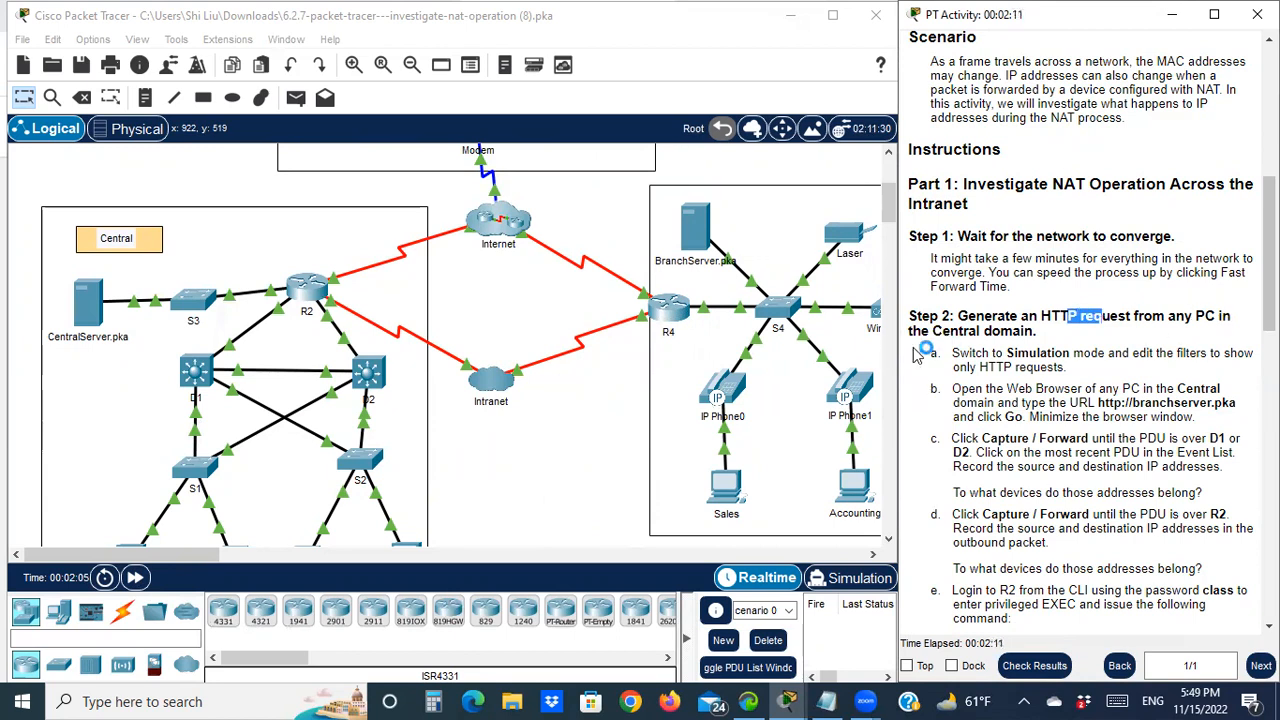
{"action": "scroll", "coordinate": [182, 342], "scroll_direction": "down", "scroll_amount": 1}
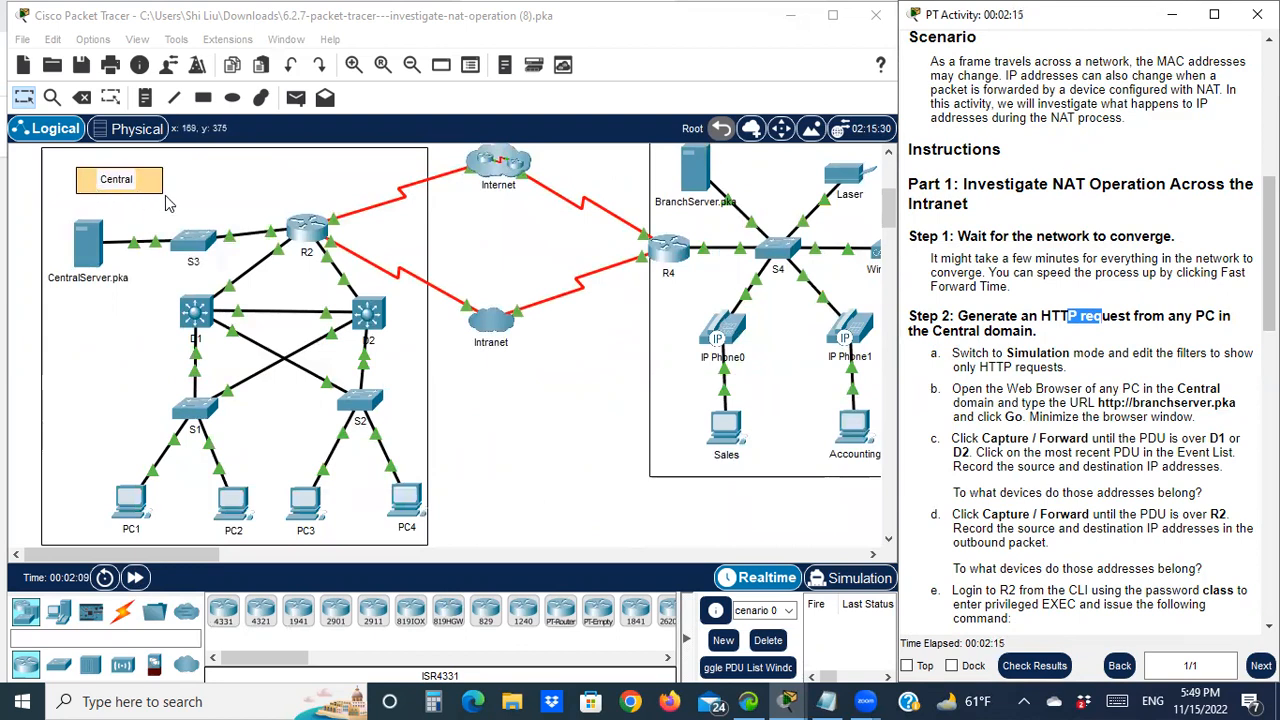
{"action": "scroll", "coordinate": [290, 390], "scroll_direction": "up", "scroll_amount": 5}
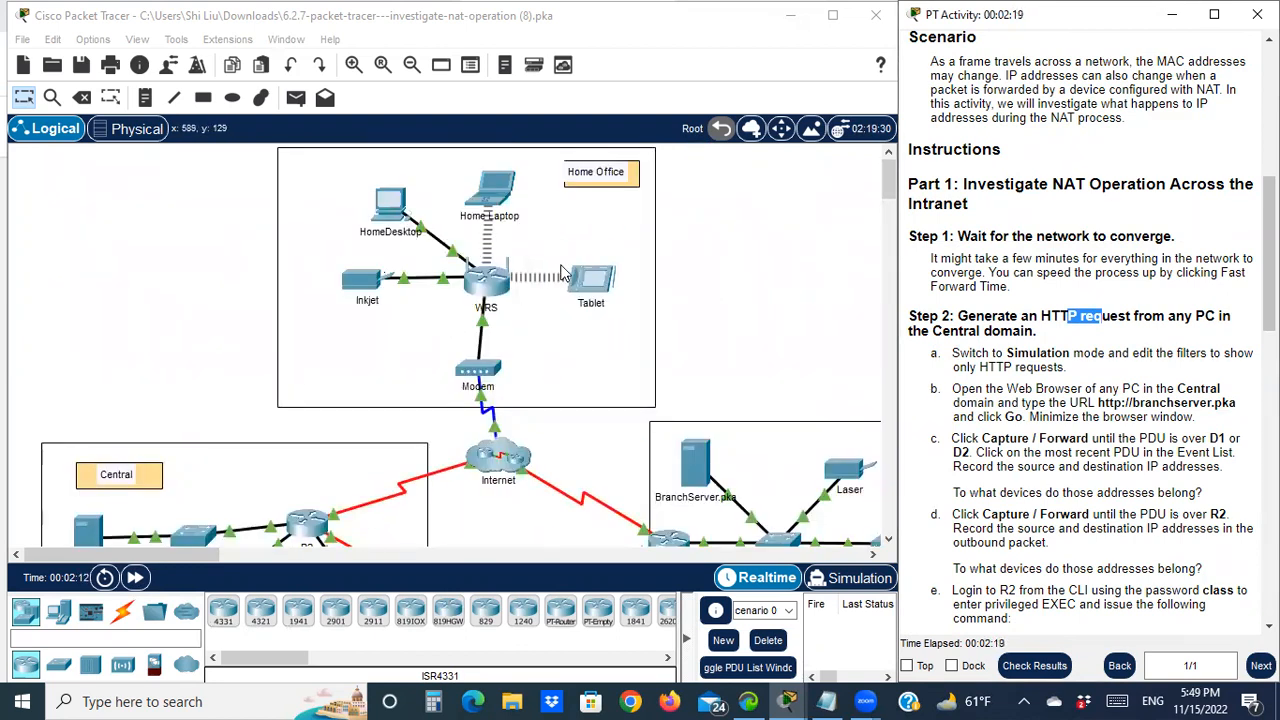
{"action": "scroll", "coordinate": [755, 430], "scroll_direction": "right", "scroll_amount": 5}
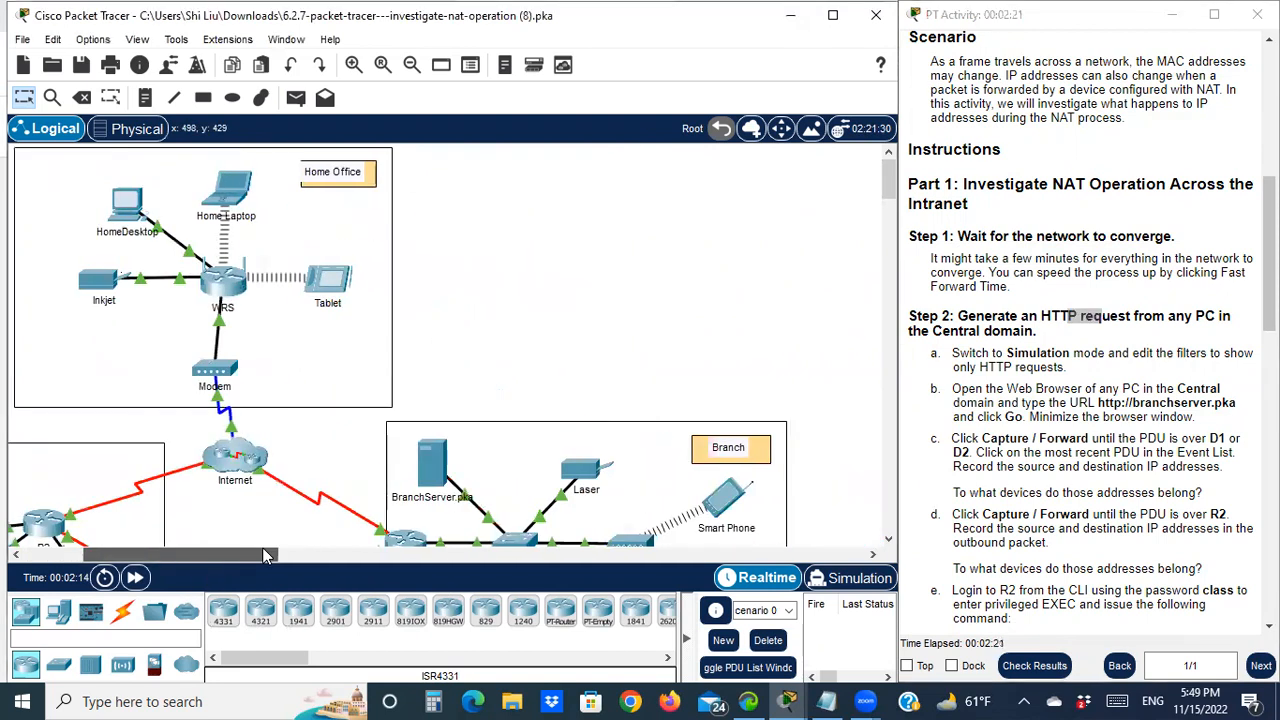
{"action": "scroll", "coordinate": [755, 430], "scroll_direction": "down", "scroll_amount": 2}
{"action": "scroll", "coordinate": [738, 434], "scroll_direction": "down", "scroll_amount": 1}
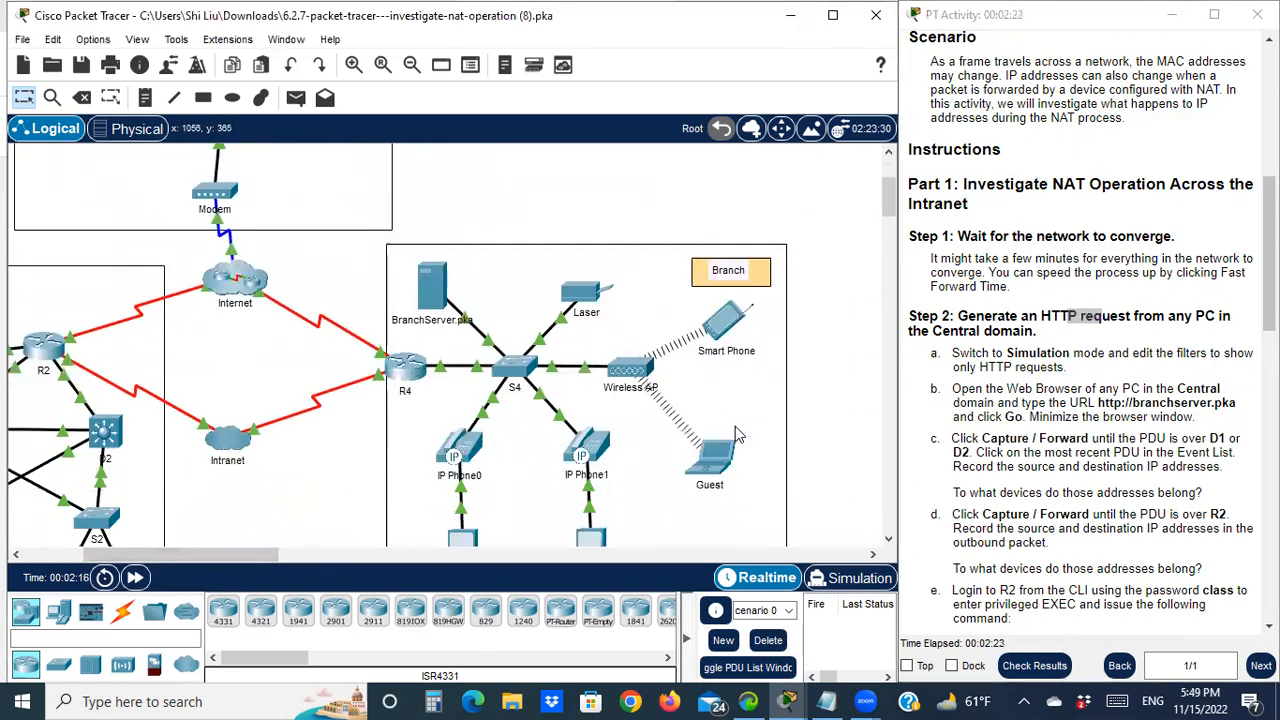
{"action": "left_click_drag", "start_coordinate": [174, 553], "coordinate": [70, 568]}
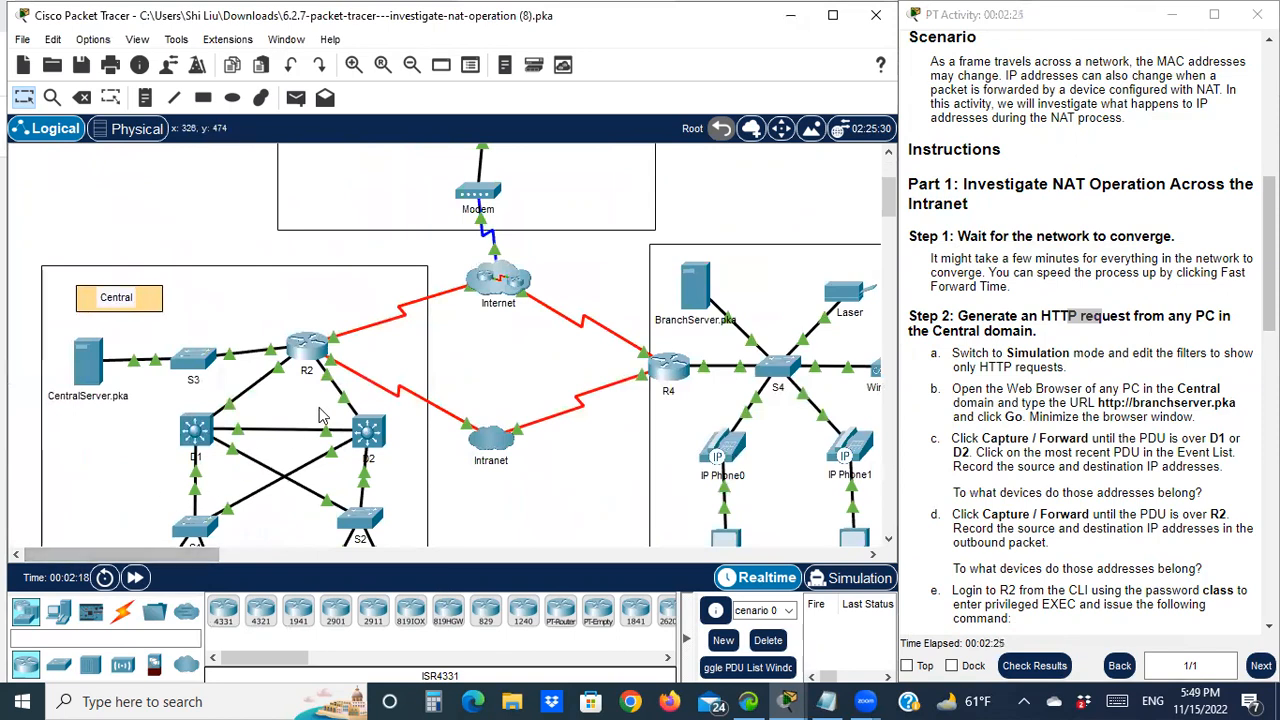
{"action": "scroll", "coordinate": [196, 400], "scroll_direction": "down", "scroll_amount": 1}
{"action": "scroll", "coordinate": [196, 400], "scroll_direction": "down", "scroll_amount": 1}
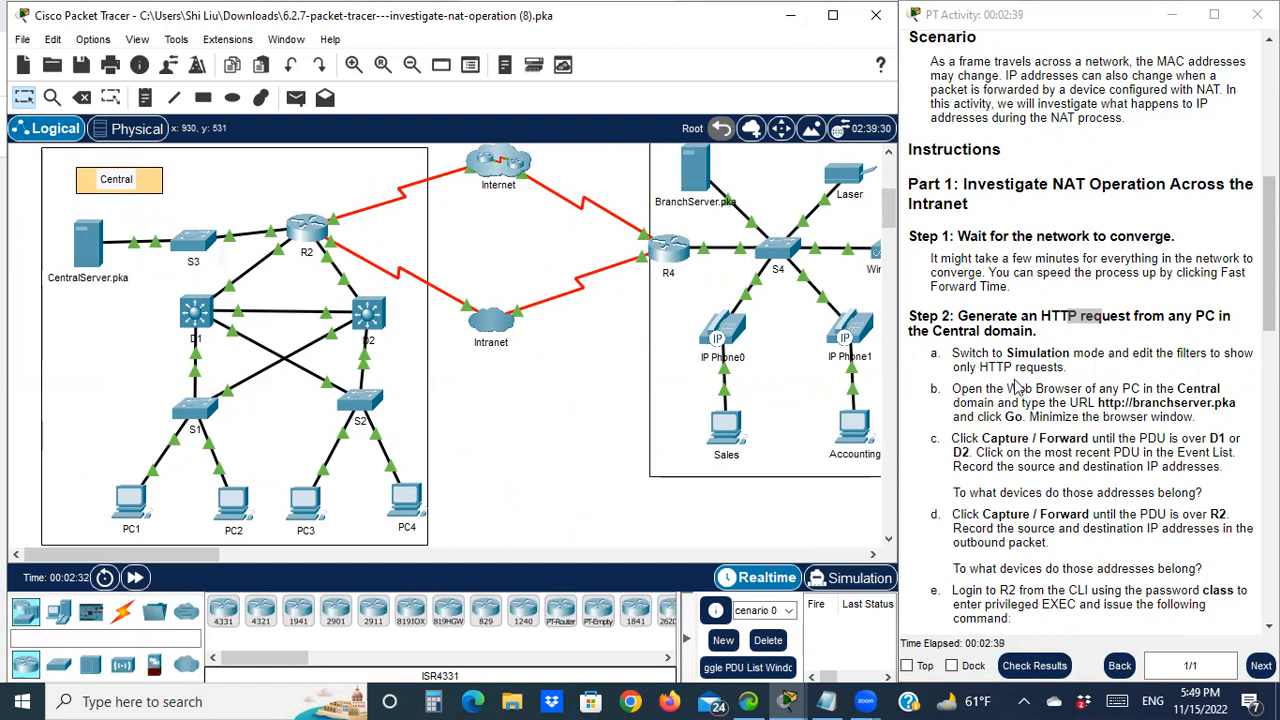
Switch to Simulation mode and clear all event list filters with Show All/None
{"action": "left_click", "coordinate": [853, 578]}
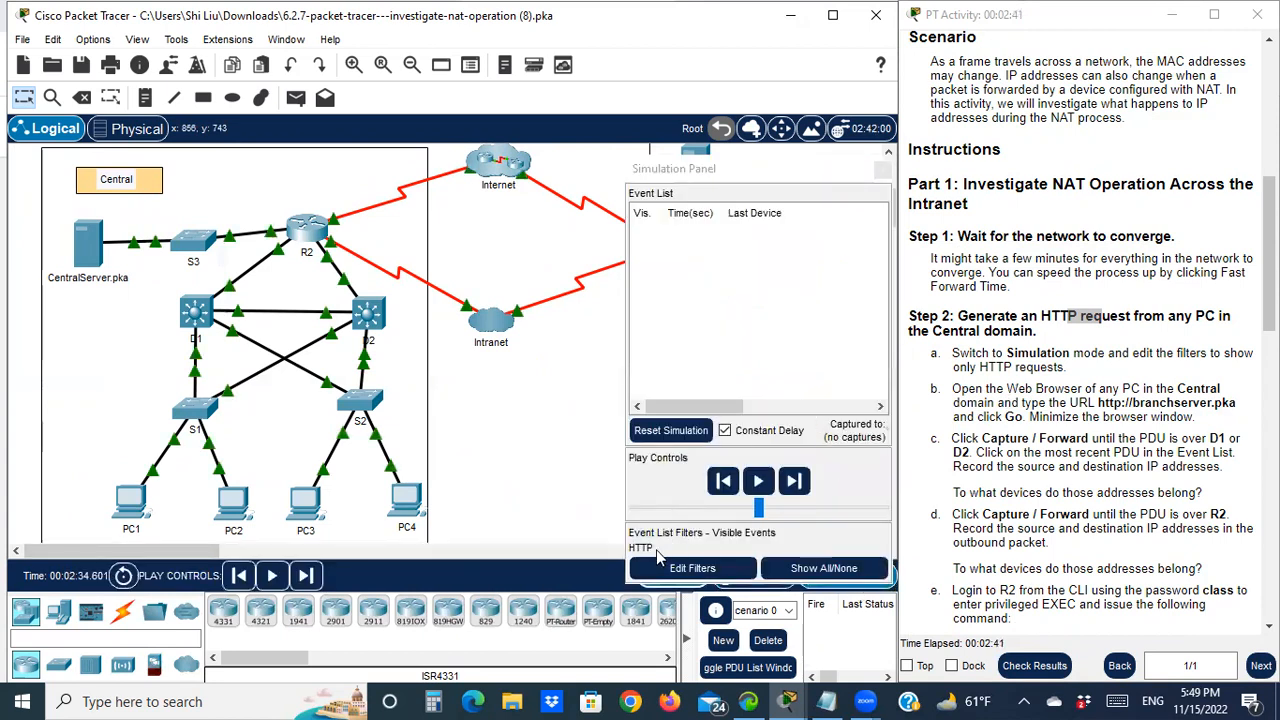
{"action": "left_click", "coordinate": [840, 570]}
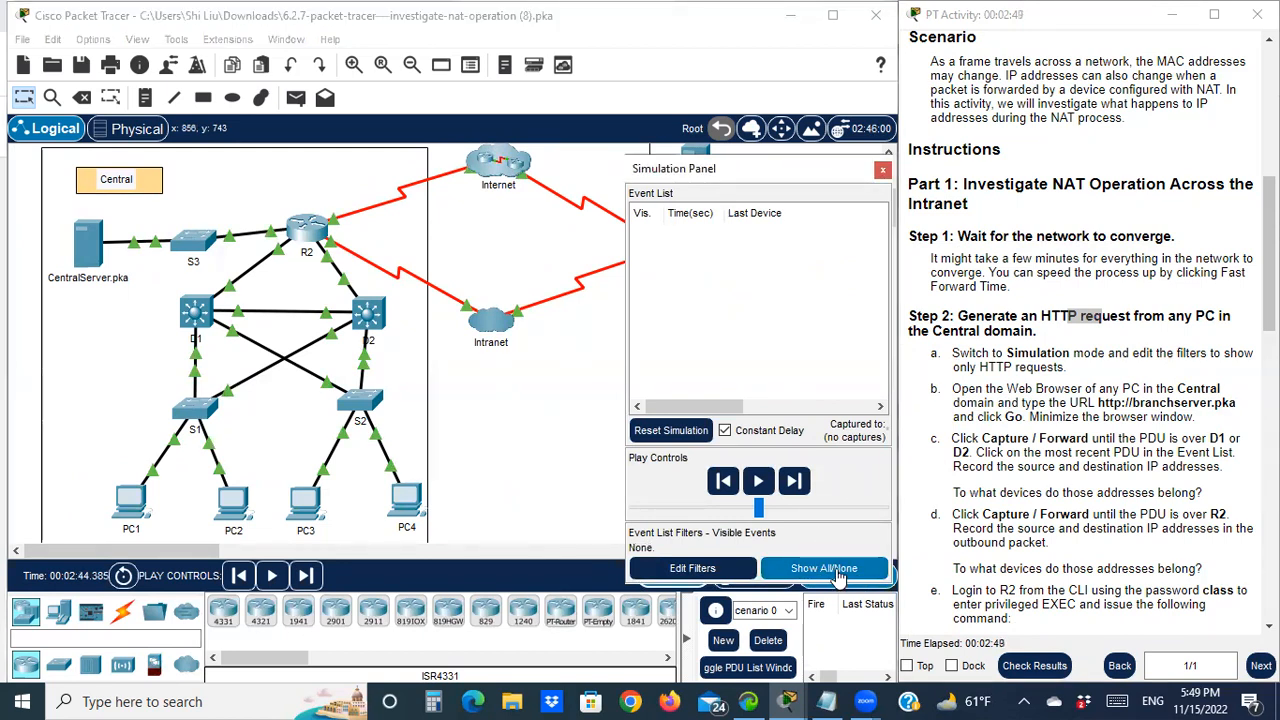
{"action": "left_click", "coordinate": [836, 570]}
{"action": "left_click", "coordinate": [840, 570]}
Enable only the HTTP filter on the Misc tab of Edit Filters
{"action": "left_click", "coordinate": [718, 570]}
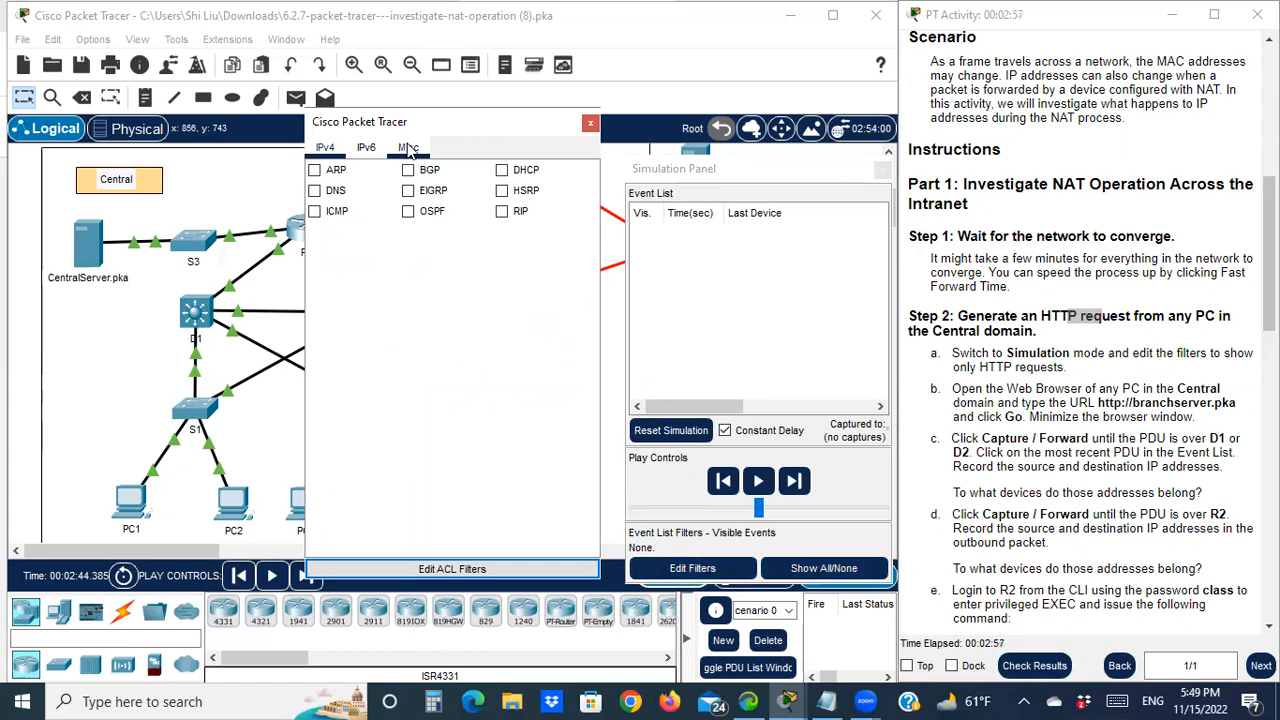
{"action": "left_click", "coordinate": [409, 150]}
{"action": "left_click", "coordinate": [424, 212]}
{"action": "left_click", "coordinate": [408, 212]}
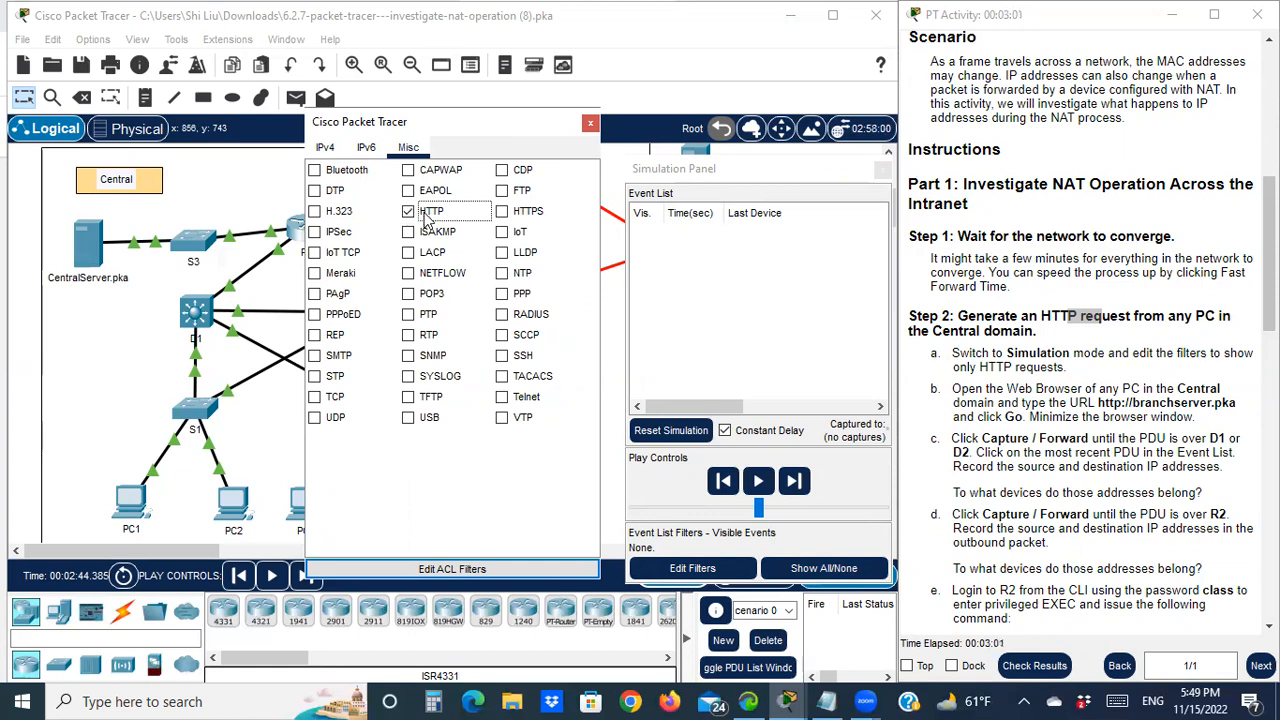
{"action": "left_click", "coordinate": [590, 123]}
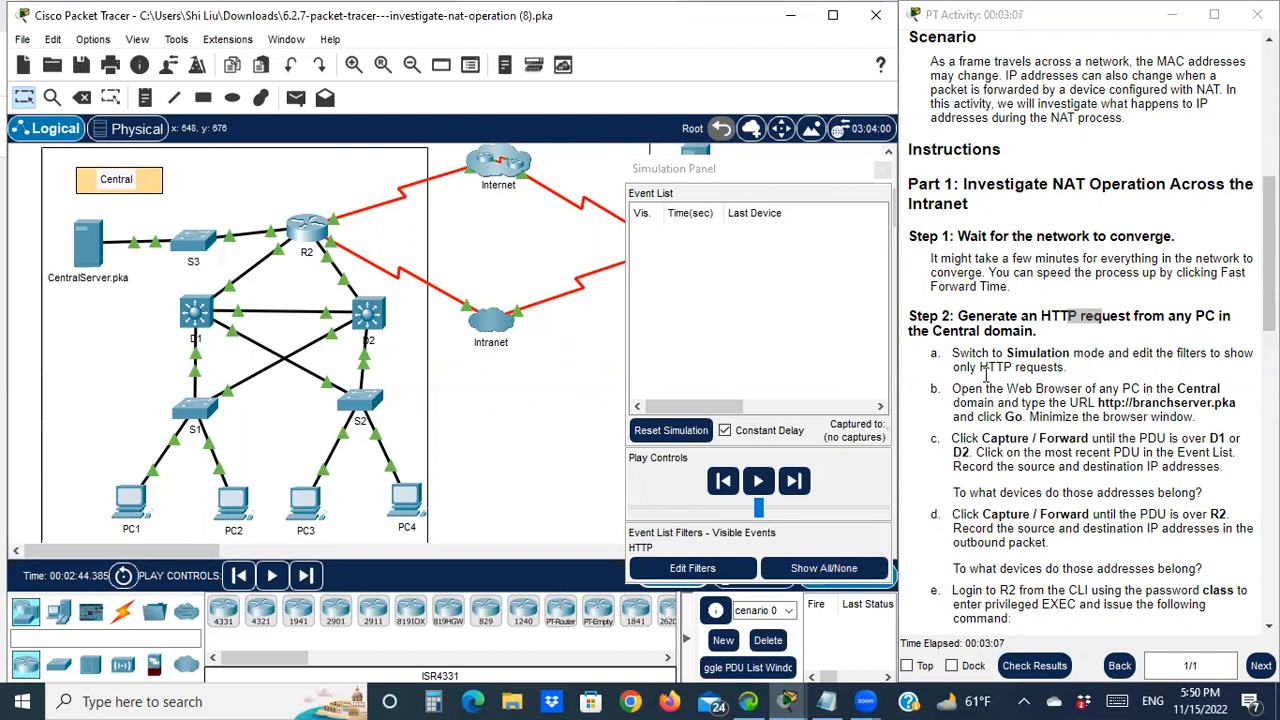
{"action": "left_click_drag", "start_coordinate": [953, 390], "coordinate": [1030, 391]}
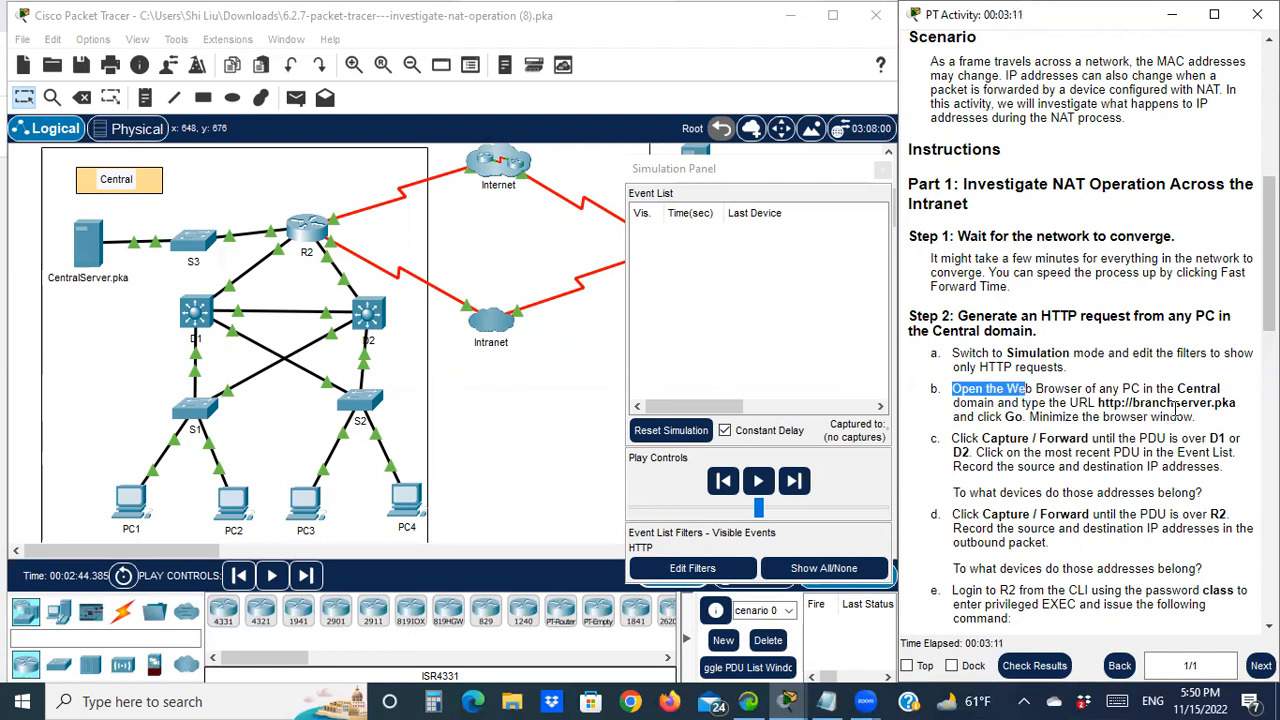
{"action": "left_click", "coordinate": [133, 508]}
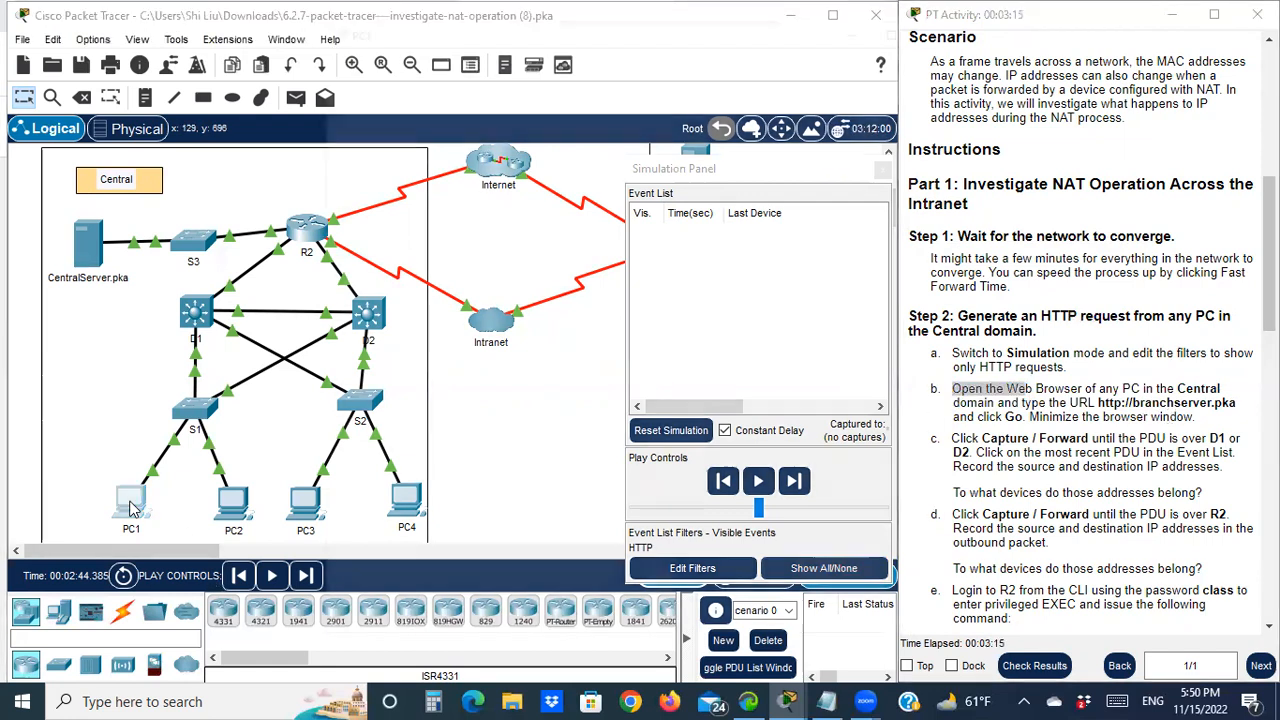
{"action": "left_click", "coordinate": [462, 59]}
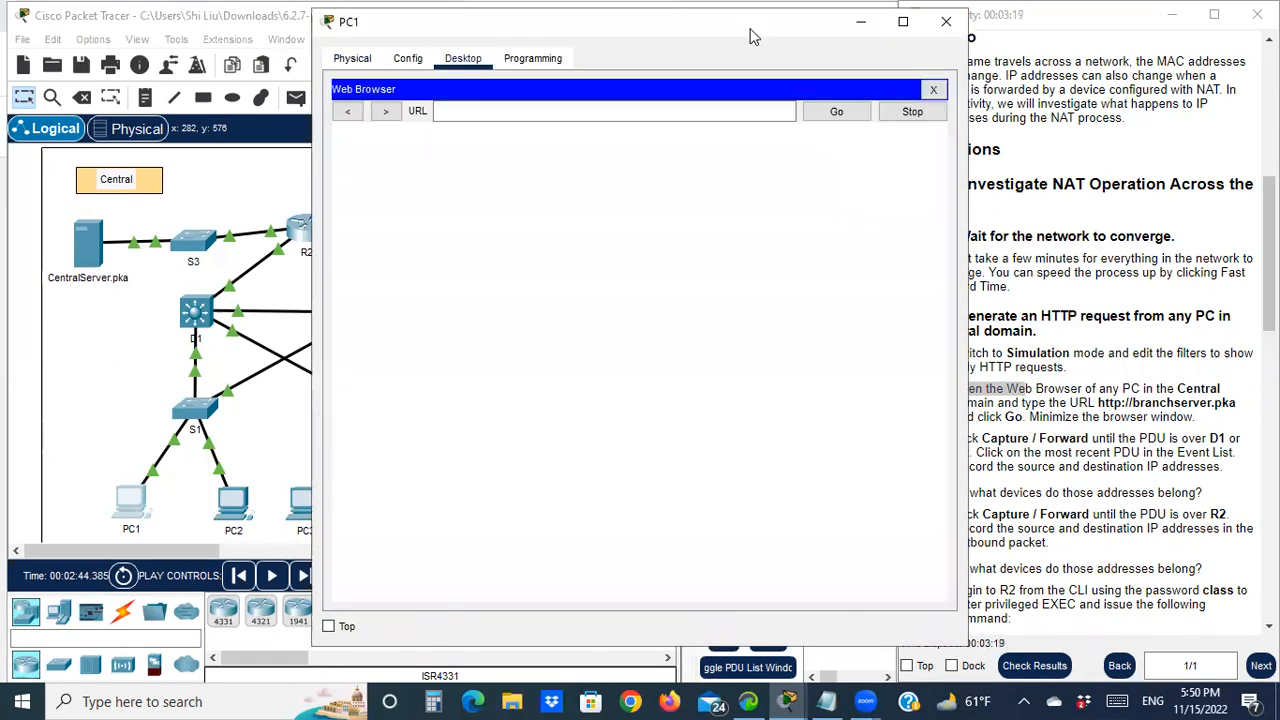
{"action": "left_click_drag", "start_coordinate": [752, 36], "coordinate": [477, 53]}
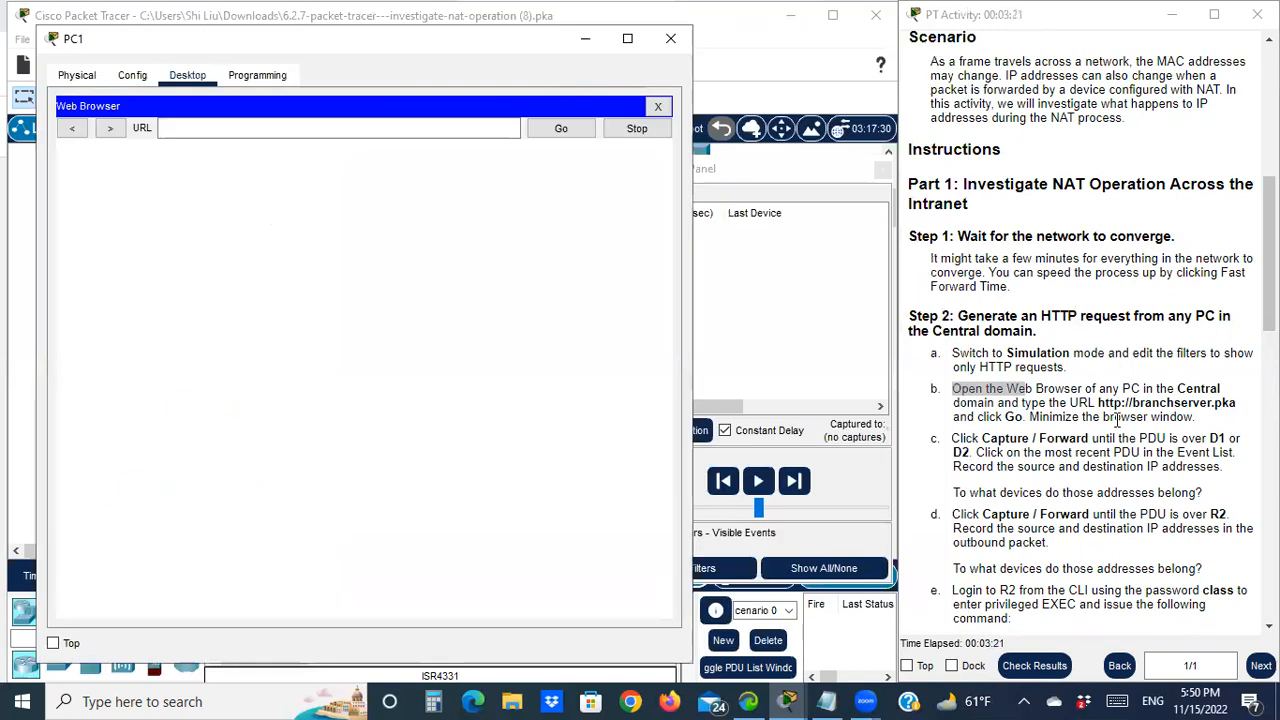
{"action": "scroll", "coordinate": [1115, 418], "scroll_direction": "down", "scroll_amount": 1}
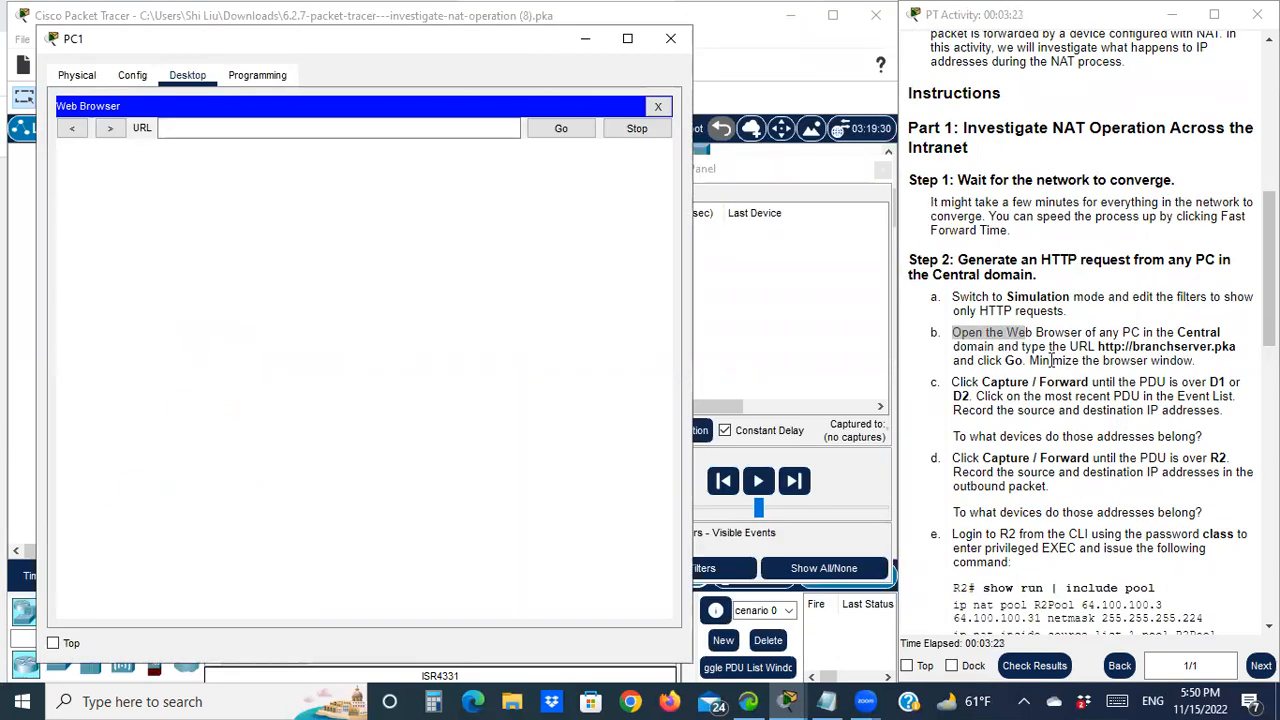
{"action": "left_click_drag", "start_coordinate": [1098, 347], "coordinate": [1240, 352]}
{"action": "right_click", "coordinate": [1232, 355]}
{"action": "left_click", "coordinate": [1232, 355]}
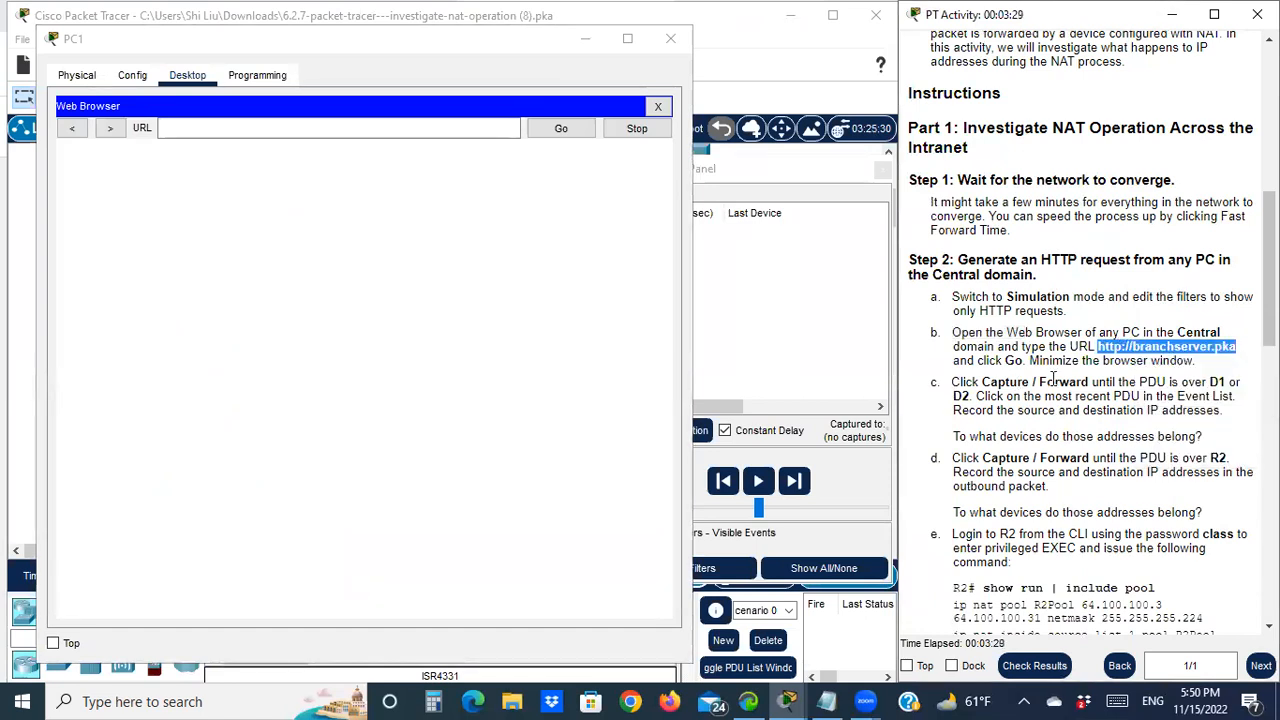
{"action": "left_click", "coordinate": [230, 132]}
{"action": "type", "text": "http://branchserver.pka"}
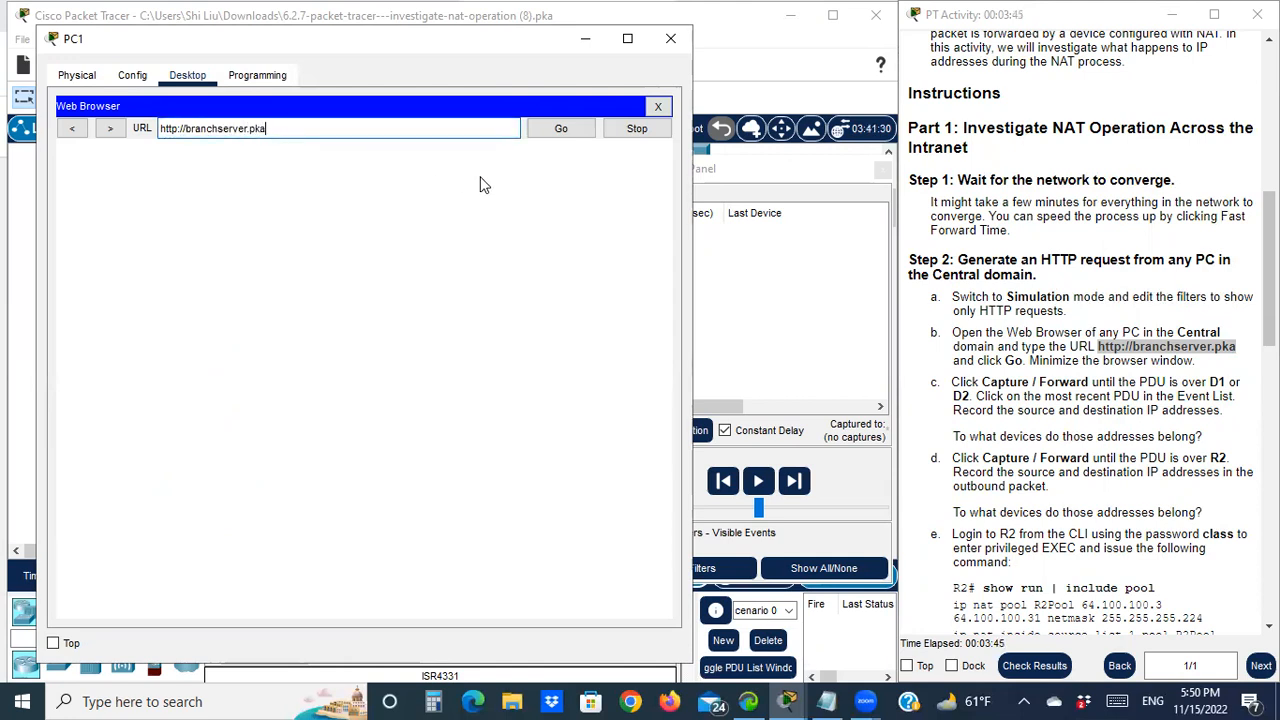
{"action": "left_click", "coordinate": [585, 128]}
{"action": "left_click", "coordinate": [590, 46]}
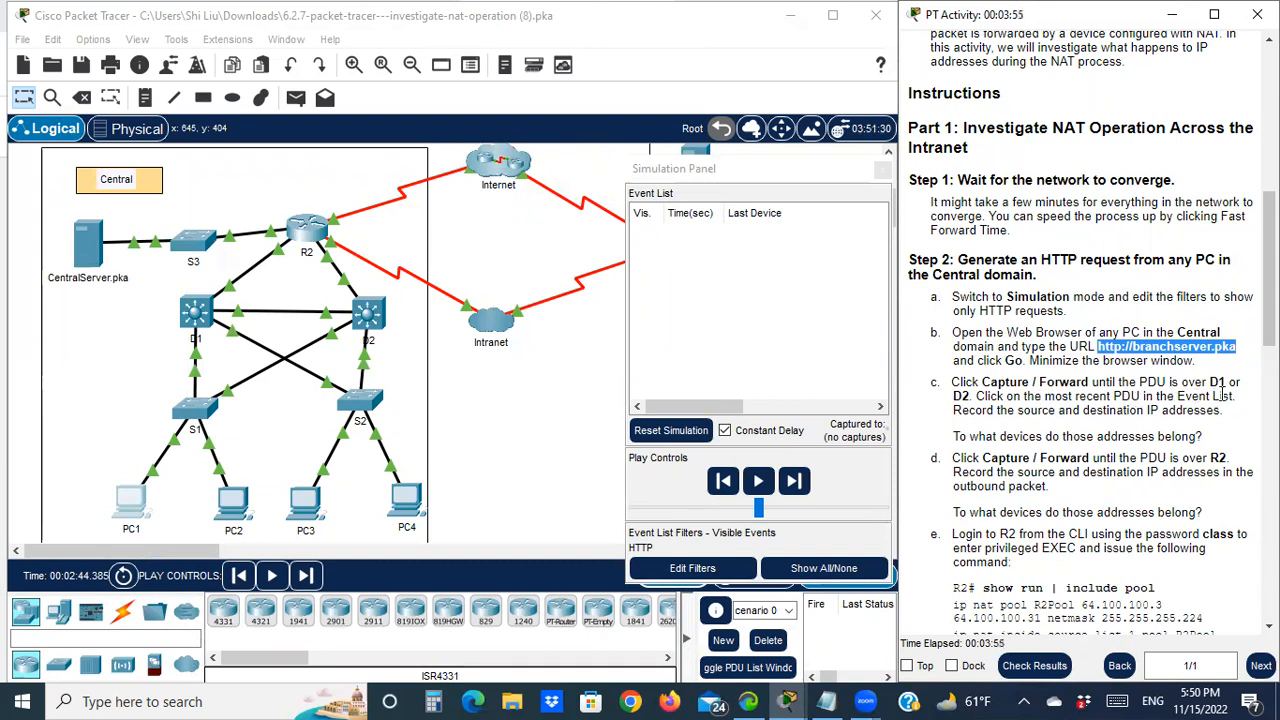
Step the HTTP PDU from PC1 through S1 to D1 with Capture/Forward
{"action": "left_click_drag", "start_coordinate": [983, 383], "coordinate": [1046, 383]}
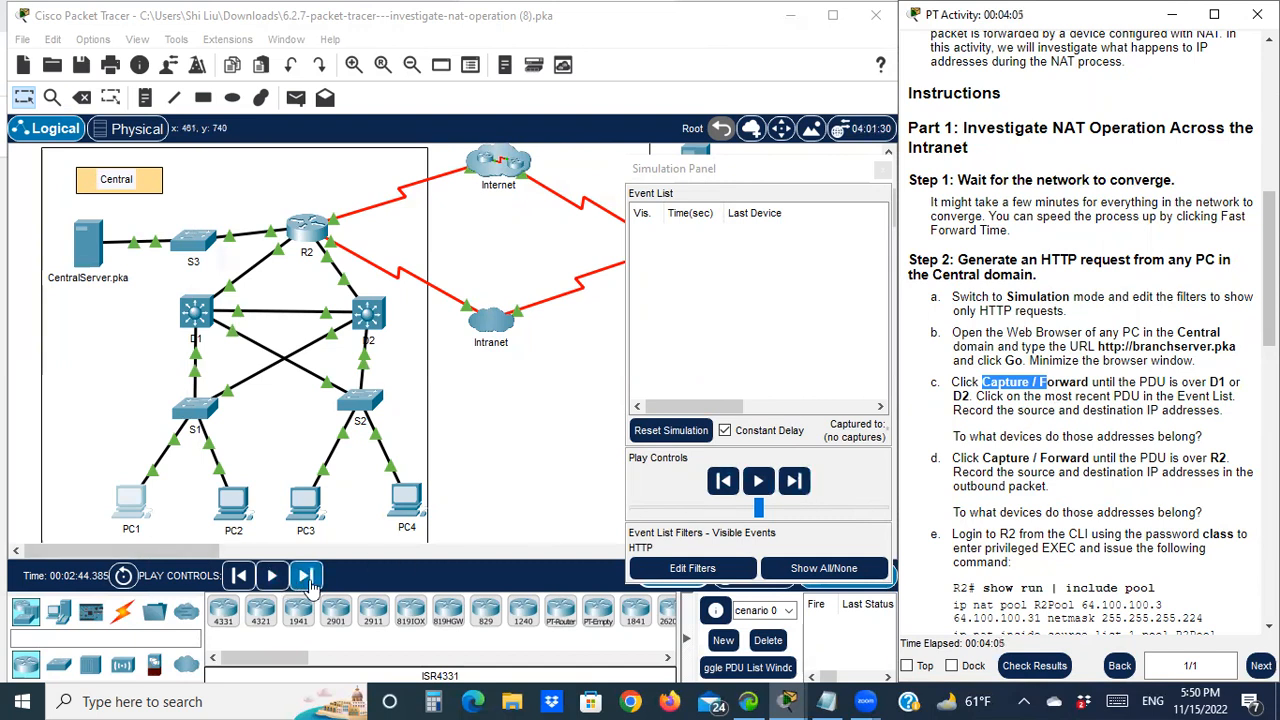
{"action": "left_click", "coordinate": [883, 172]}
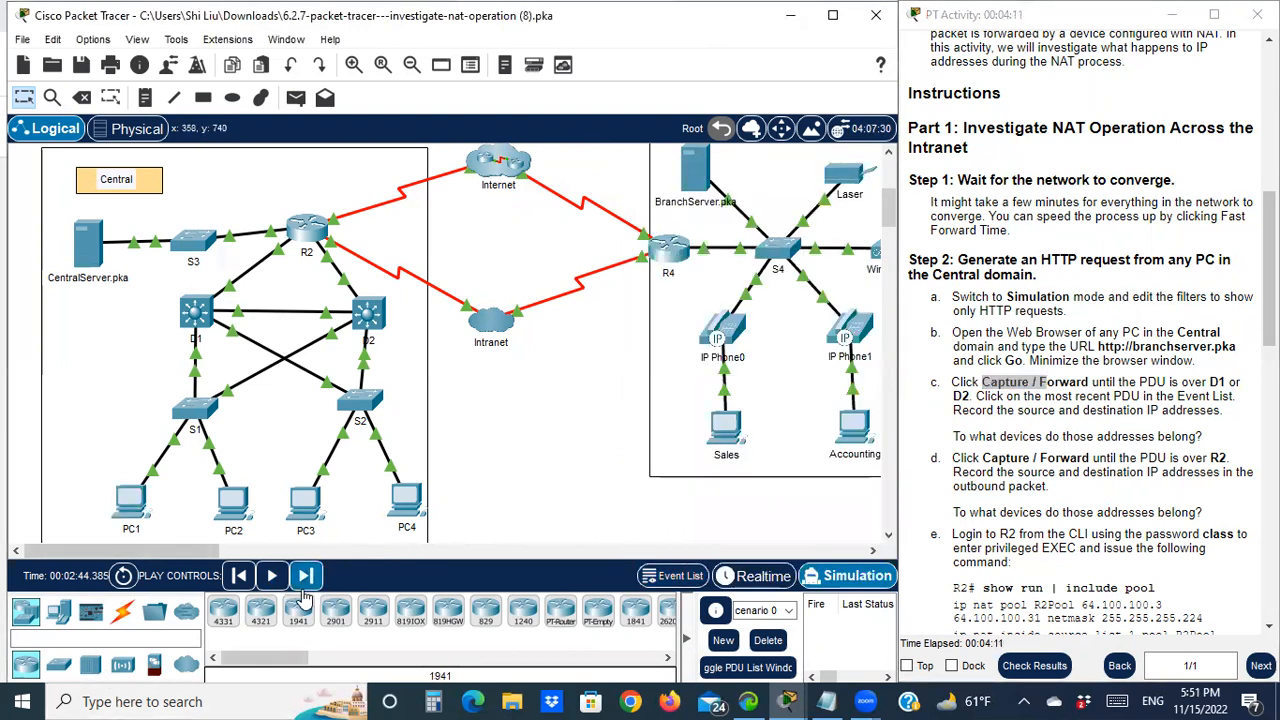
{"action": "left_click", "coordinate": [305, 579]}
{"action": "left_click", "coordinate": [306, 577]}
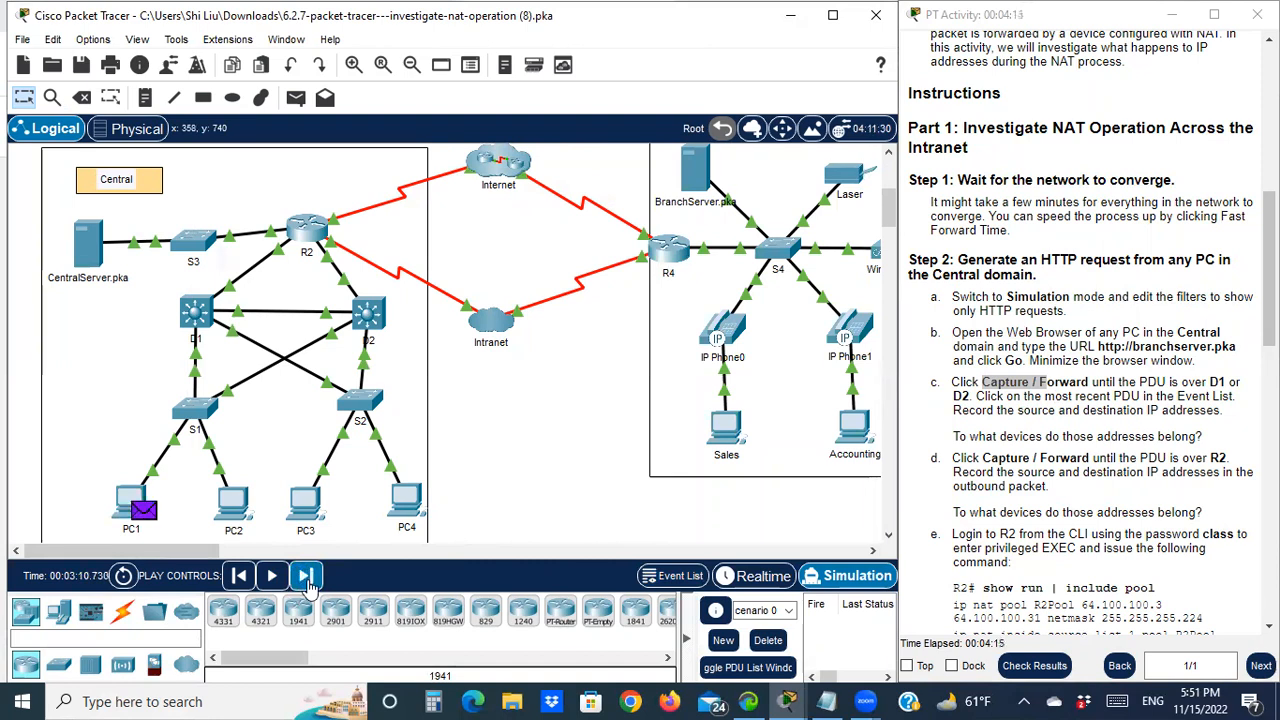
{"action": "mouse_move", "coordinate": [146, 517]}
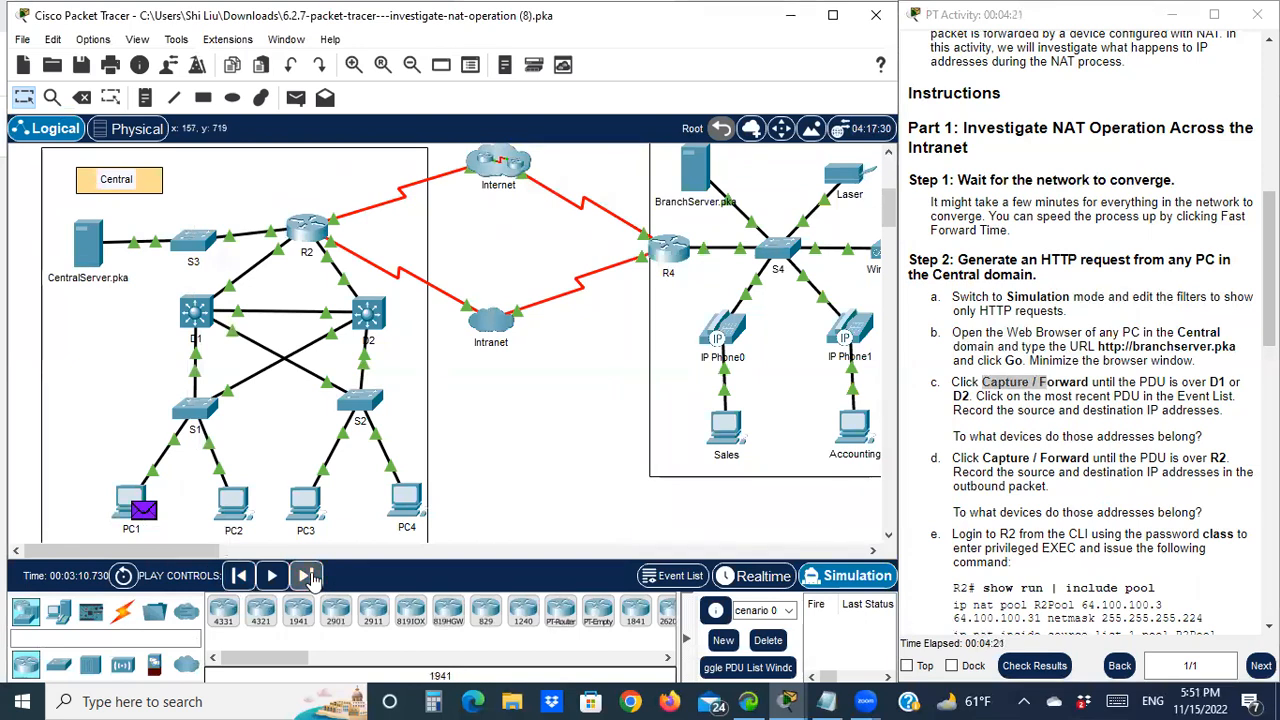
{"action": "left_click", "coordinate": [307, 576]}
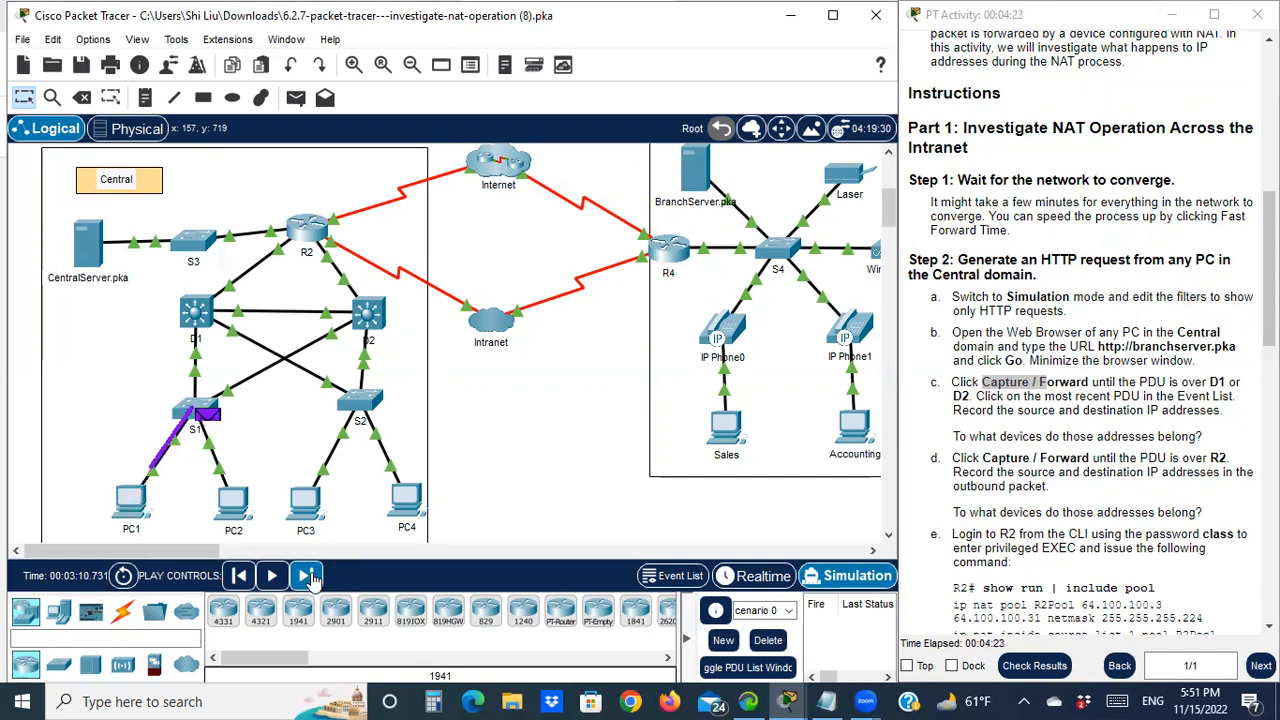
{"action": "left_click", "coordinate": [307, 576]}
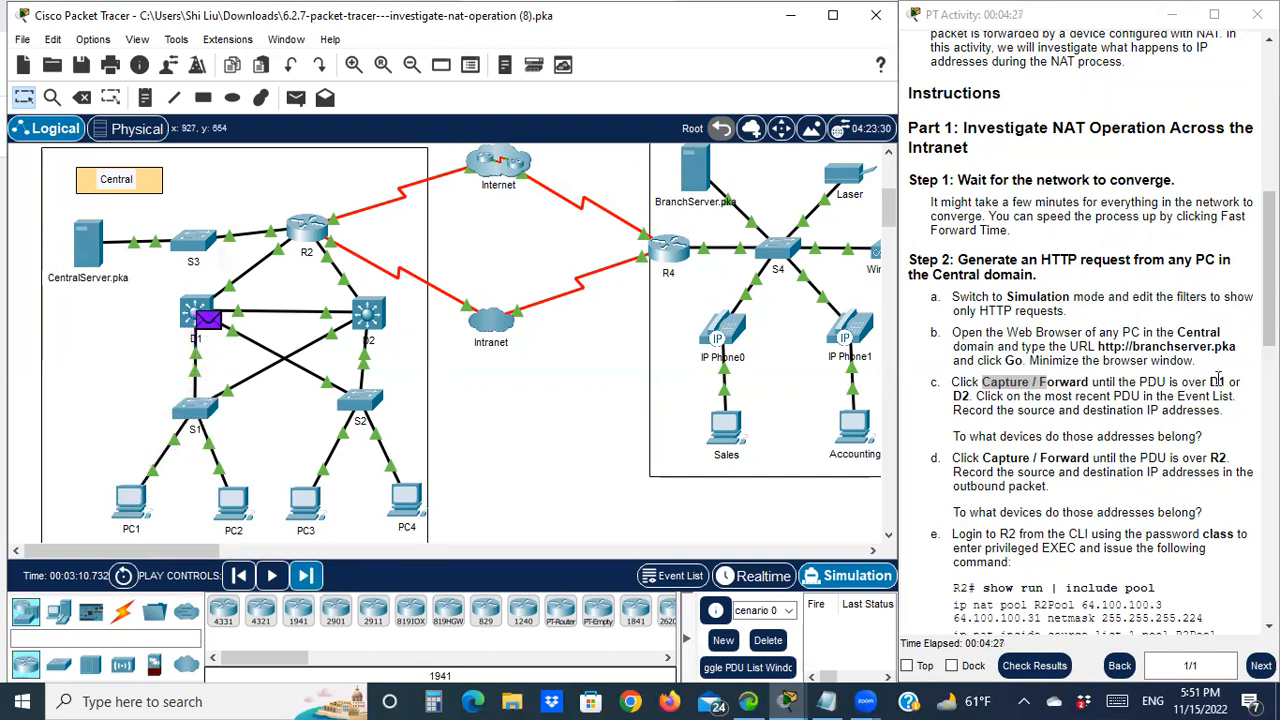
Open the PDU details at D1 showing 10.2.0.4 to 64.100.200.1 and move them aside
{"action": "left_click_drag", "start_coordinate": [1181, 385], "coordinate": [1228, 378]}
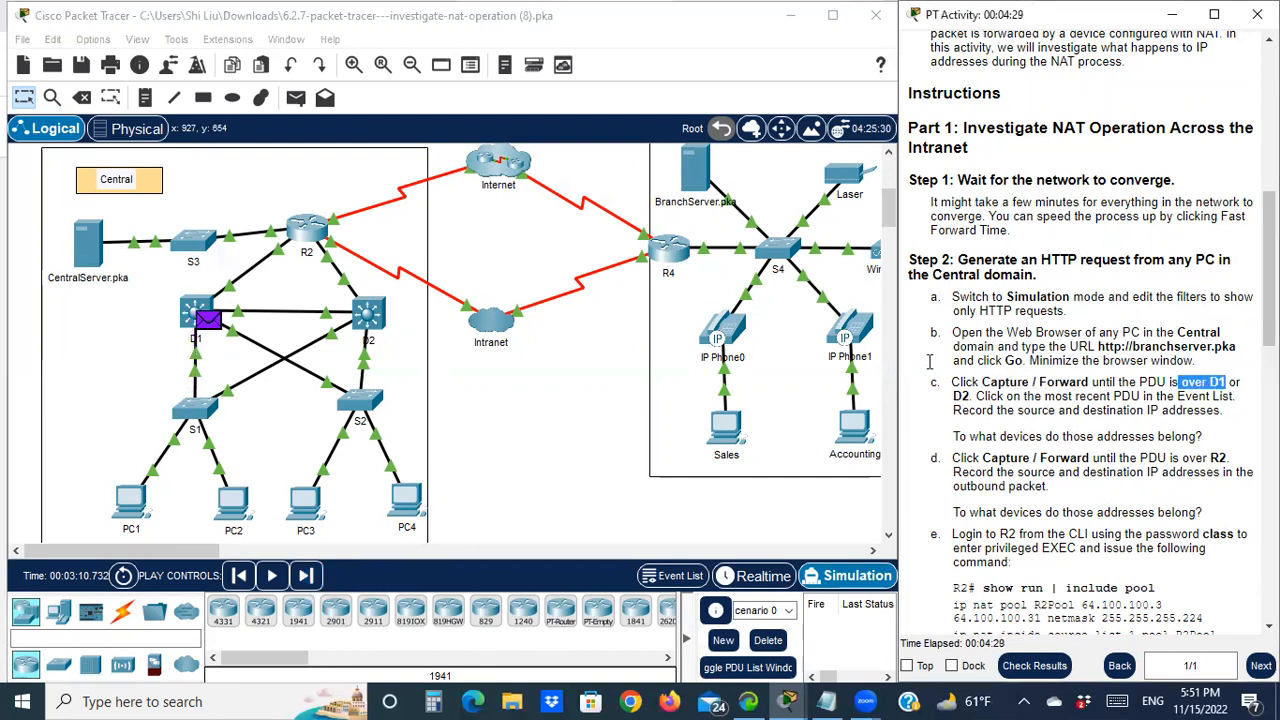
{"action": "left_click", "coordinate": [216, 325]}
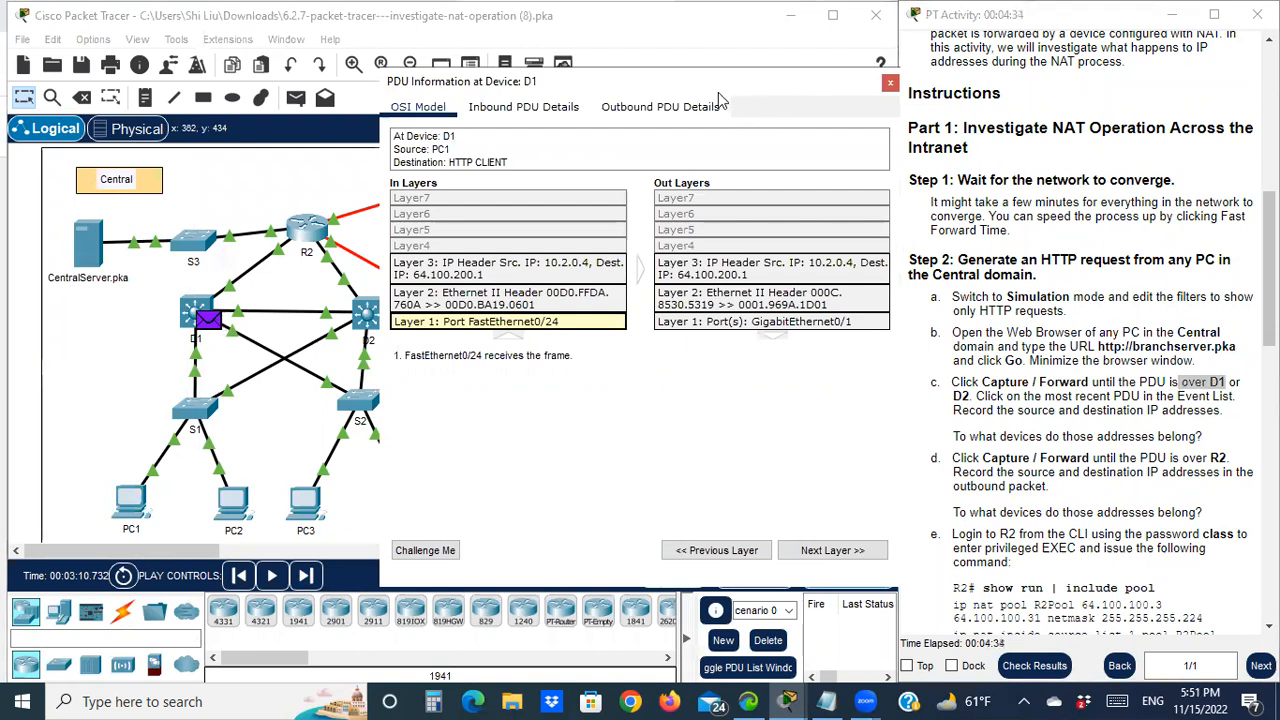
{"action": "left_click_drag", "start_coordinate": [718, 98], "coordinate": [564, 116]}
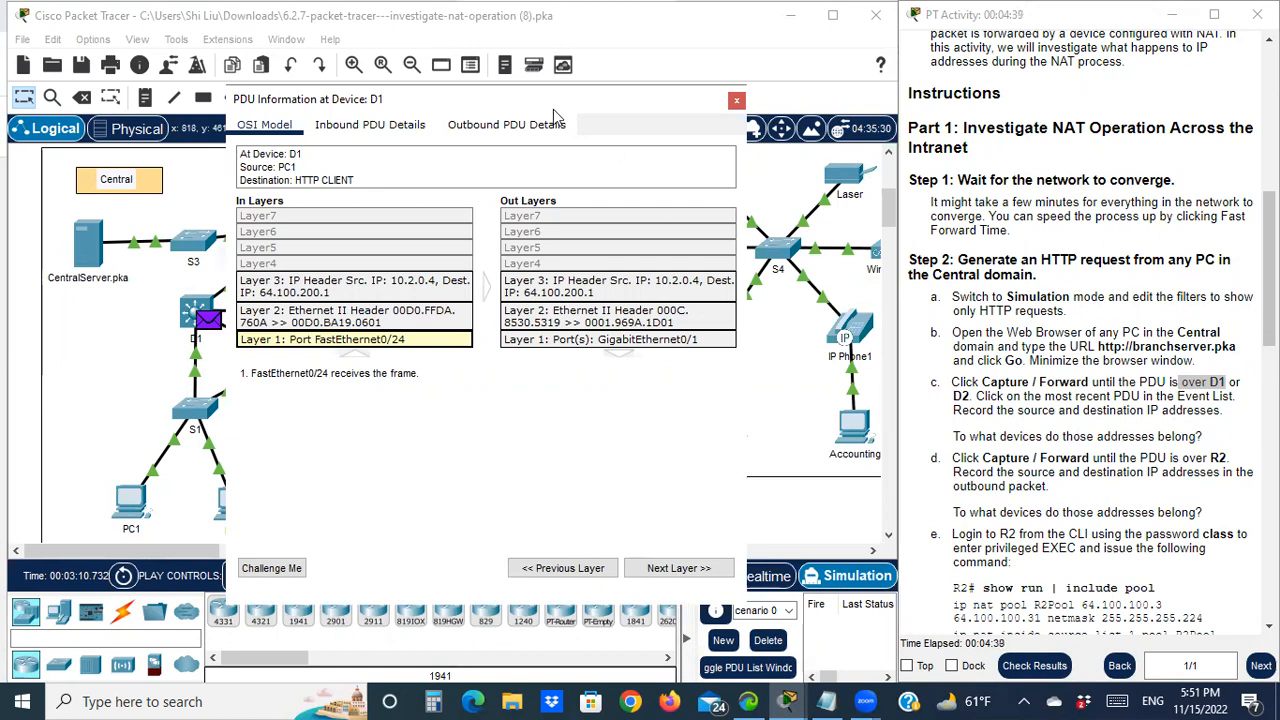
{"action": "left_click_drag", "start_coordinate": [519, 100], "coordinate": [401, 94]}
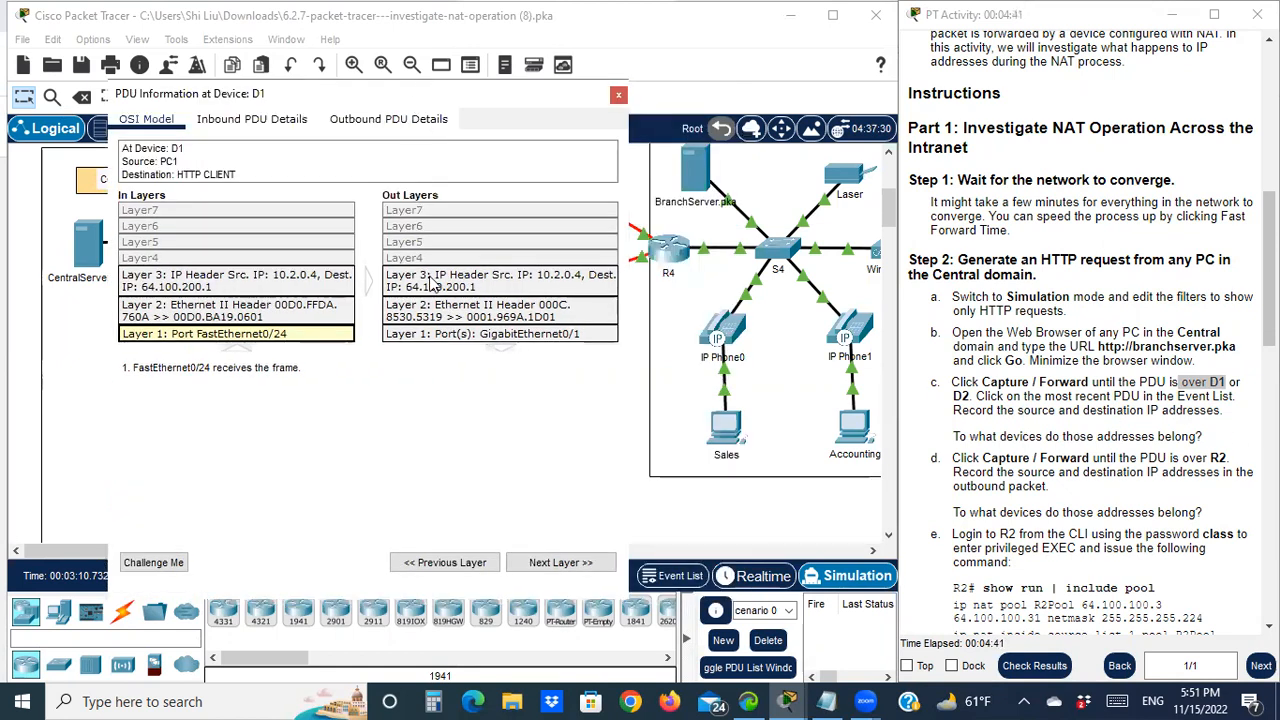
Enter 10.2.0.4 as PC1's private source address in the Notepad NAT notes
{"action": "left_click", "coordinate": [826, 700]}
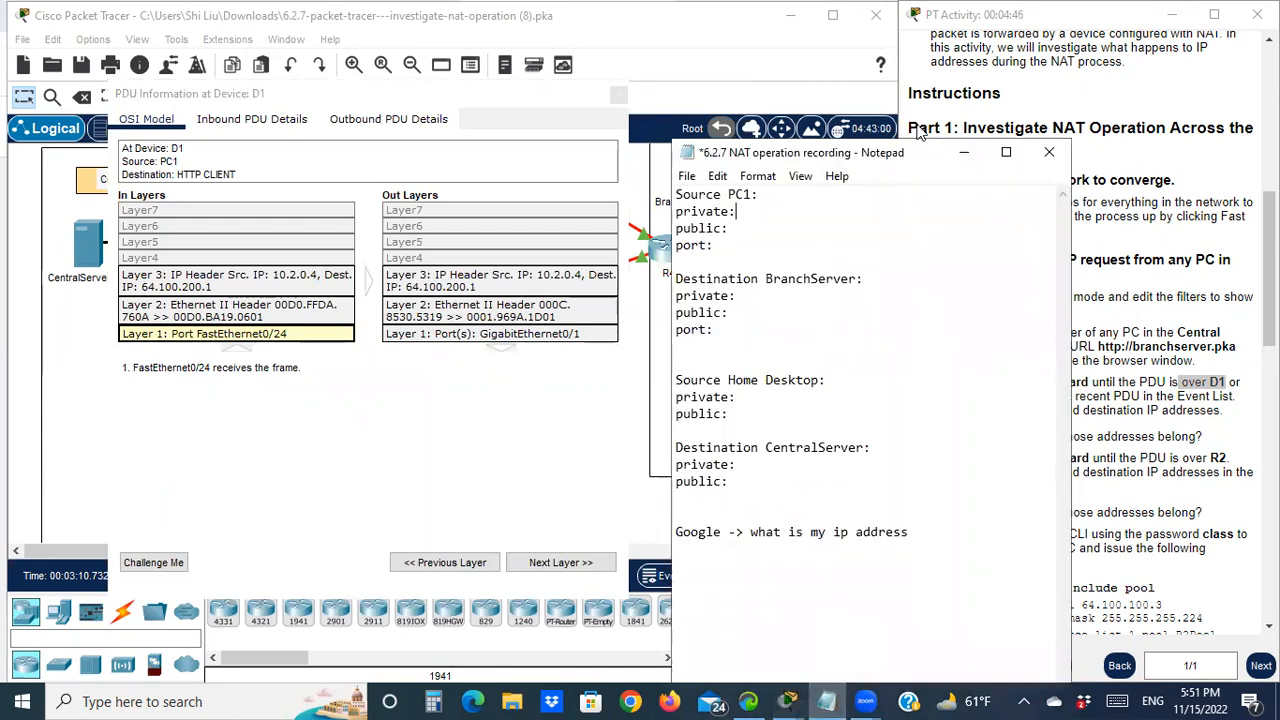
{"action": "left_click_drag", "start_coordinate": [920, 150], "coordinate": [911, 38]}
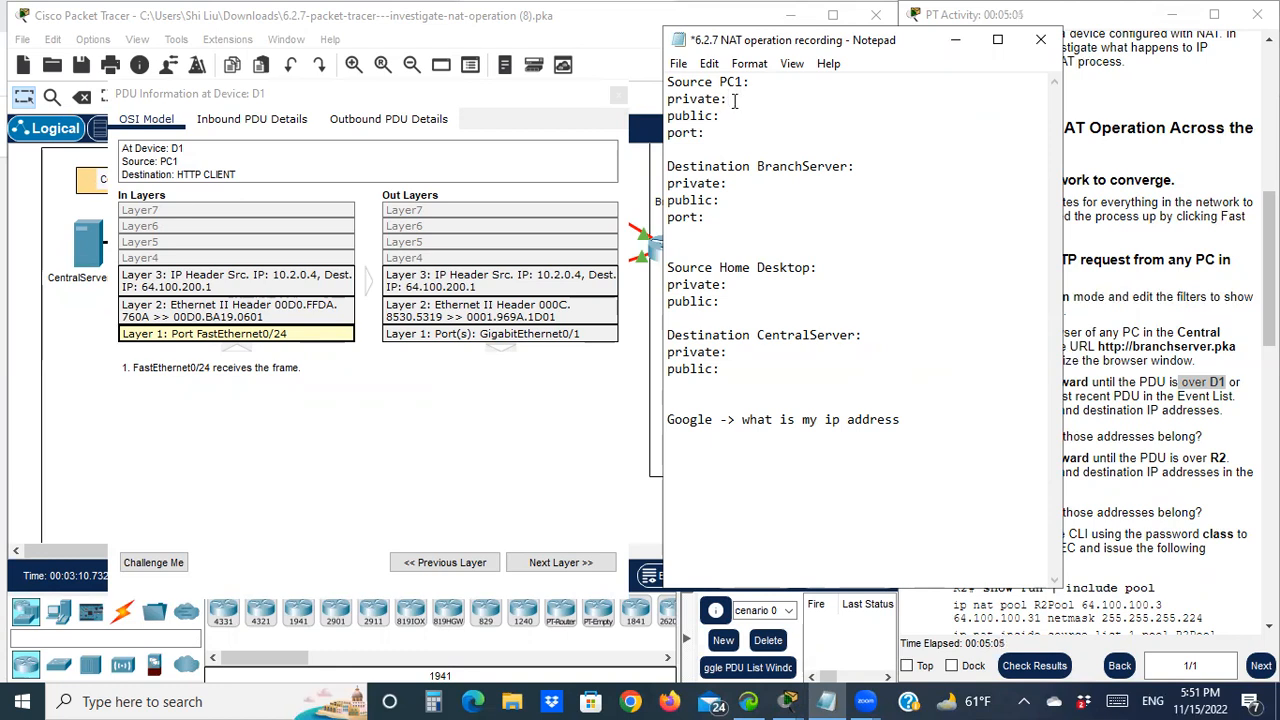
{"action": "type", "text": "10.2.0.4"}
Show the D1 inbound Layer 3 details explaining the routing-table lookup for 64.100.200.1
{"action": "left_click", "coordinate": [240, 286]}
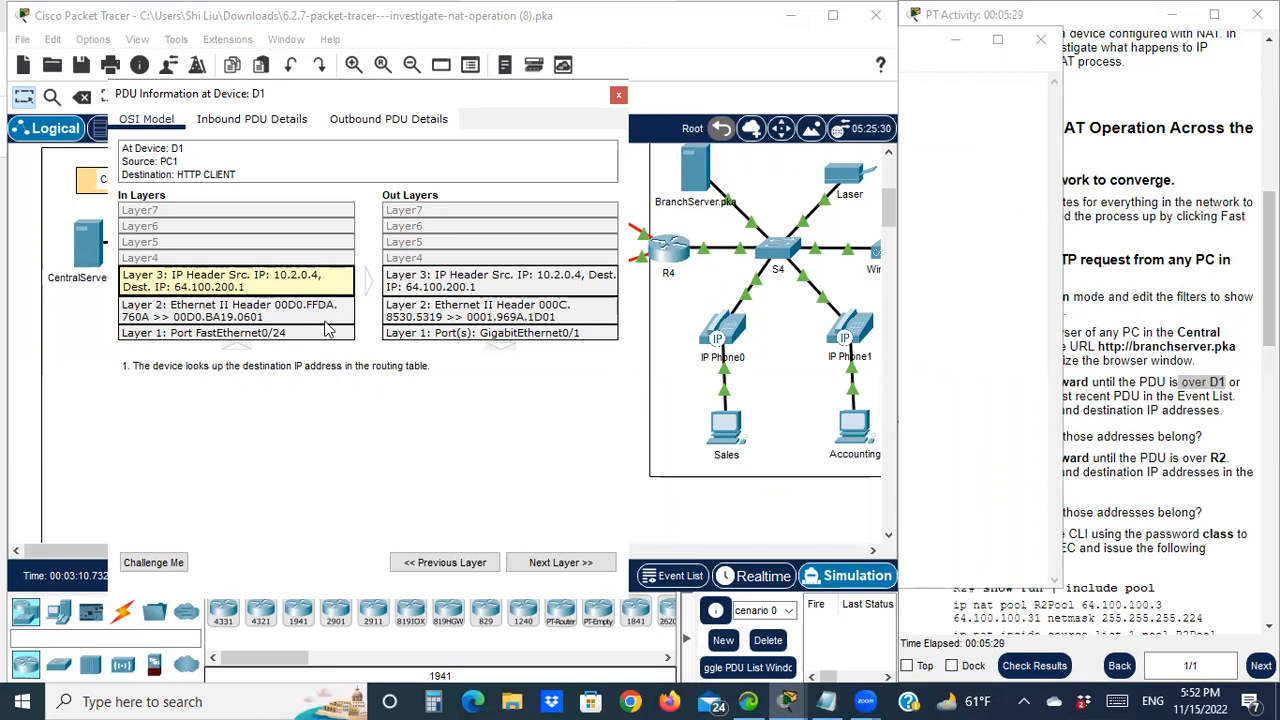
Find 64.100.200.1 as R4's S0/0/1.1 address in the Addressing Table, then return to Notepad
{"action": "left_click", "coordinate": [1150, 240]}
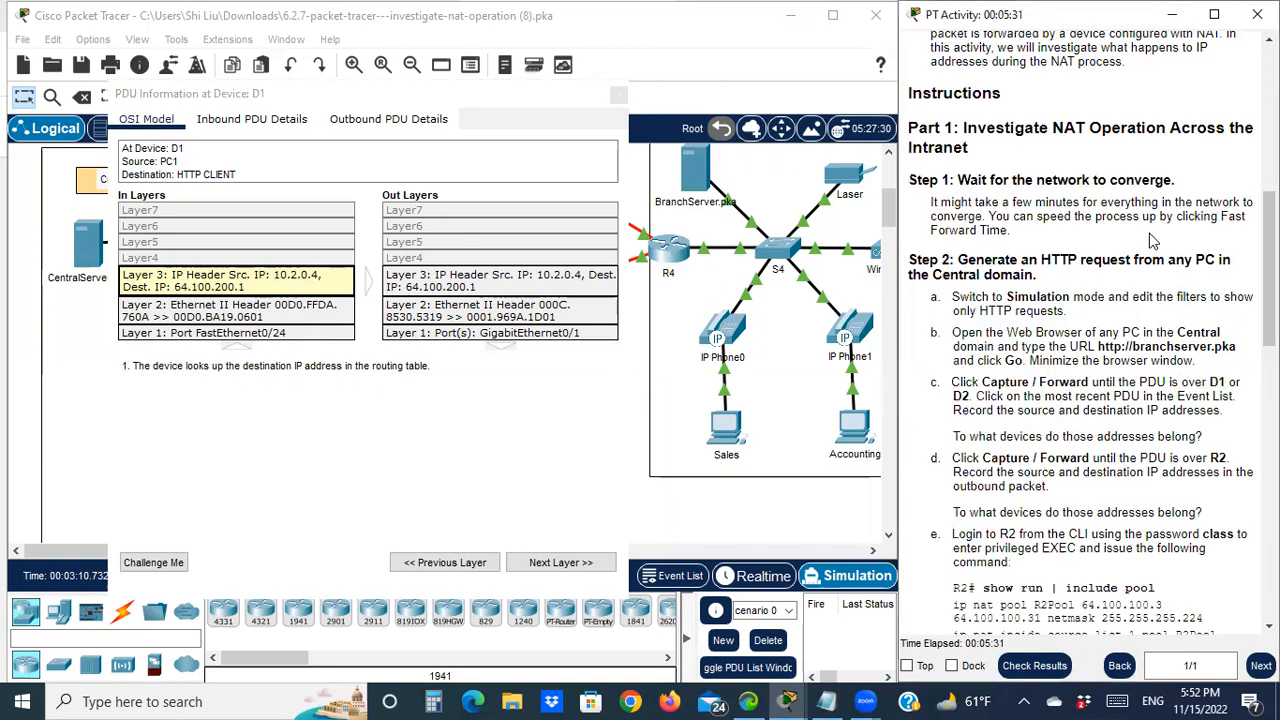
{"action": "scroll", "coordinate": [1150, 240], "scroll_direction": "up", "scroll_amount": 5}
{"action": "scroll", "coordinate": [1150, 235], "scroll_direction": "up", "scroll_amount": 2}
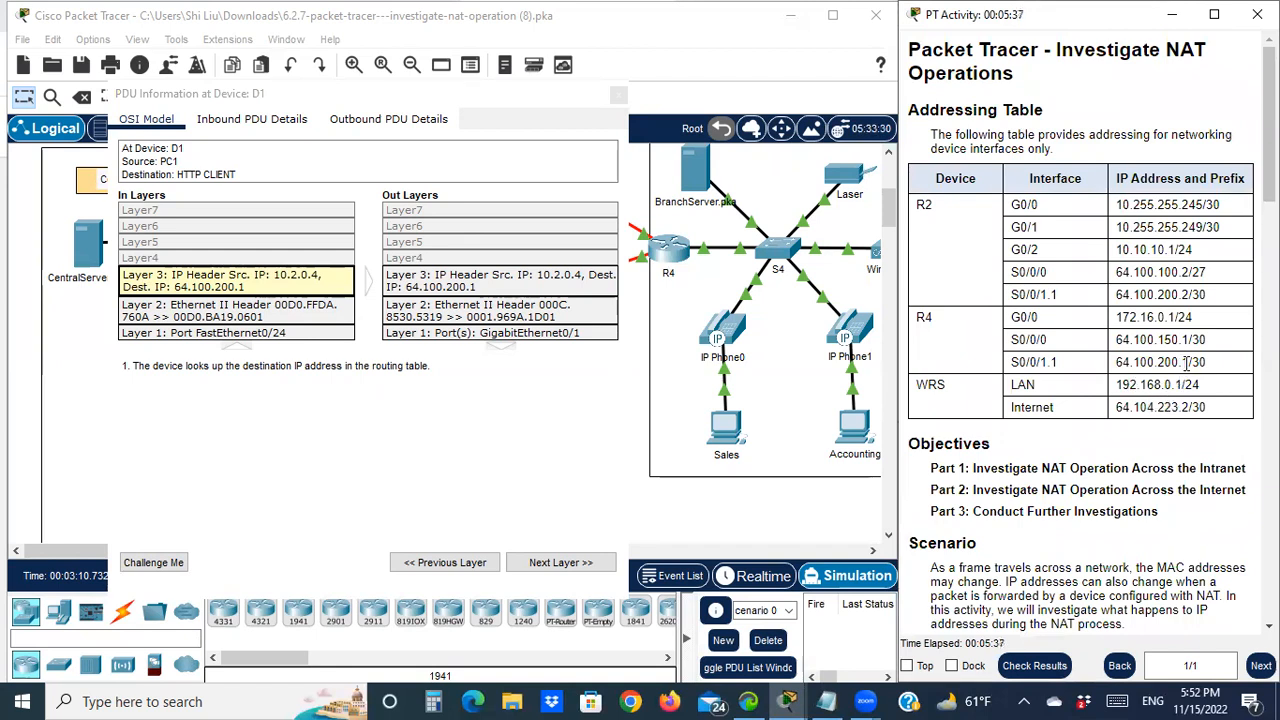
{"action": "left_click_drag", "start_coordinate": [1187, 362], "coordinate": [1118, 366]}
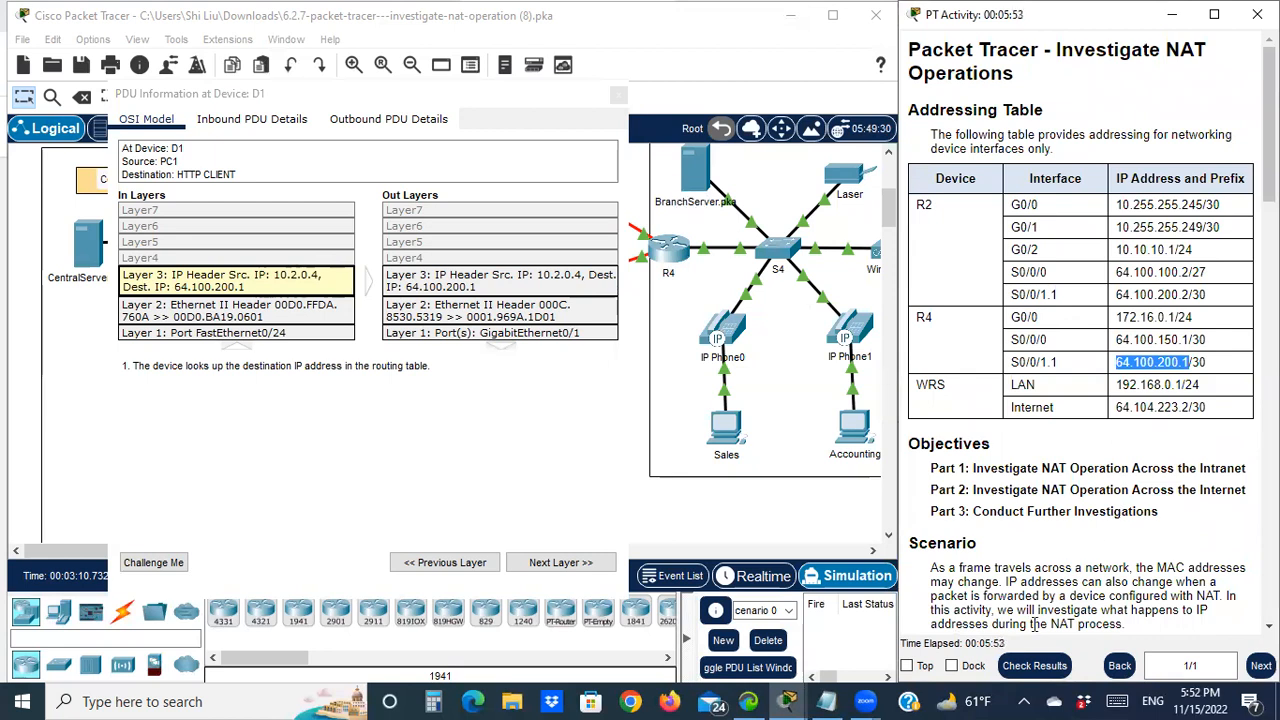
{"action": "left_click", "coordinate": [826, 701]}
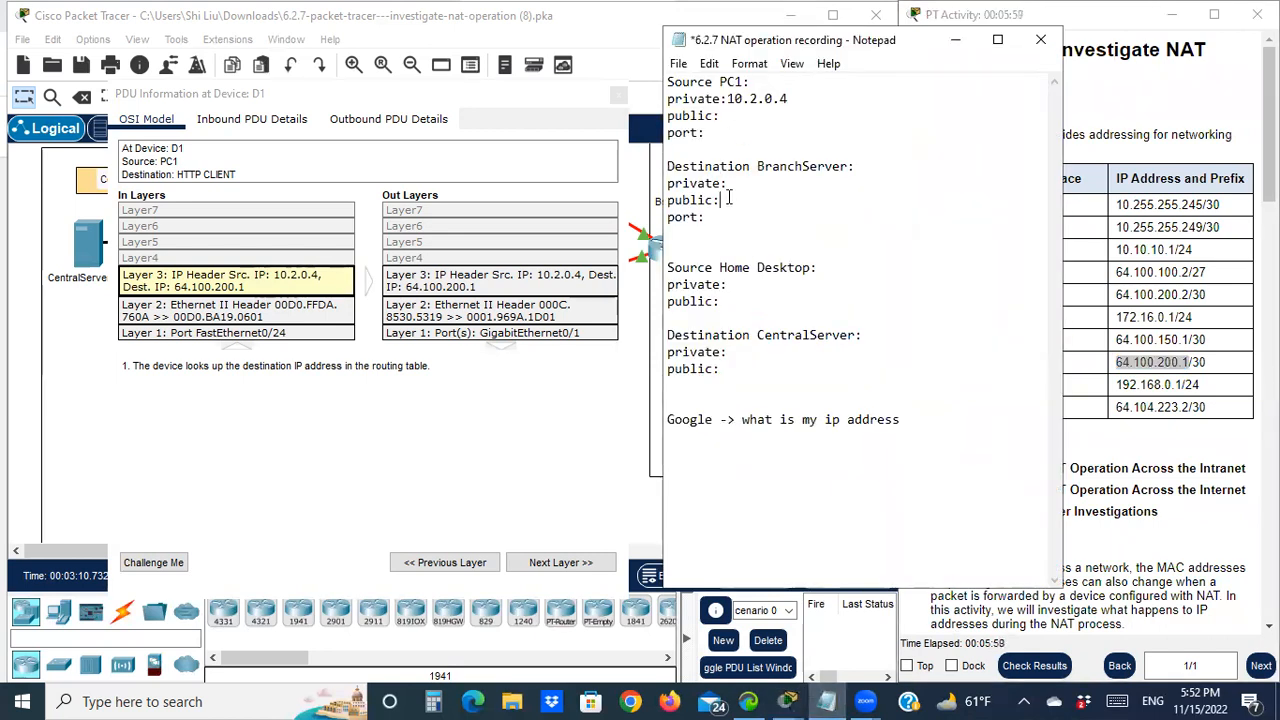
Enter 64.100.200.1 as BranchServer's public address and minimize the notes
{"action": "type", "text": "1"}
{"action": "type", "text": "..2"}
{"action": "type", "text": "00.200.1"}
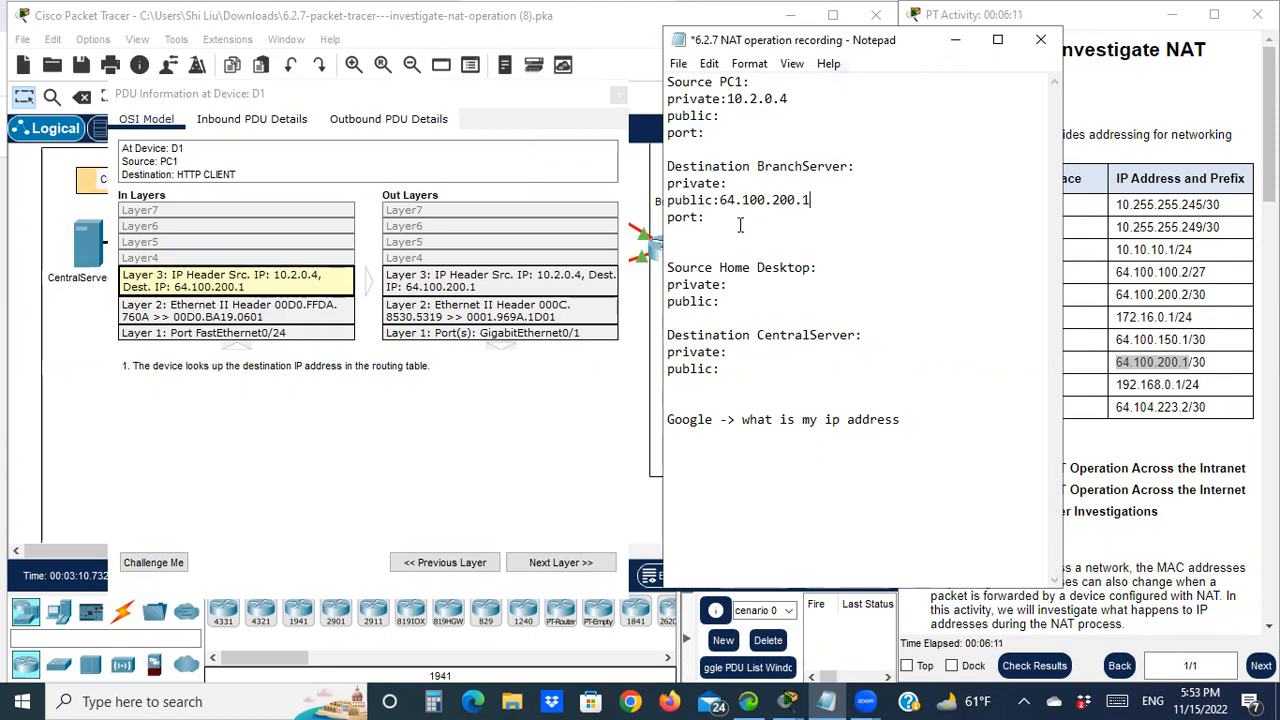
{"action": "left_click", "coordinate": [955, 40]}
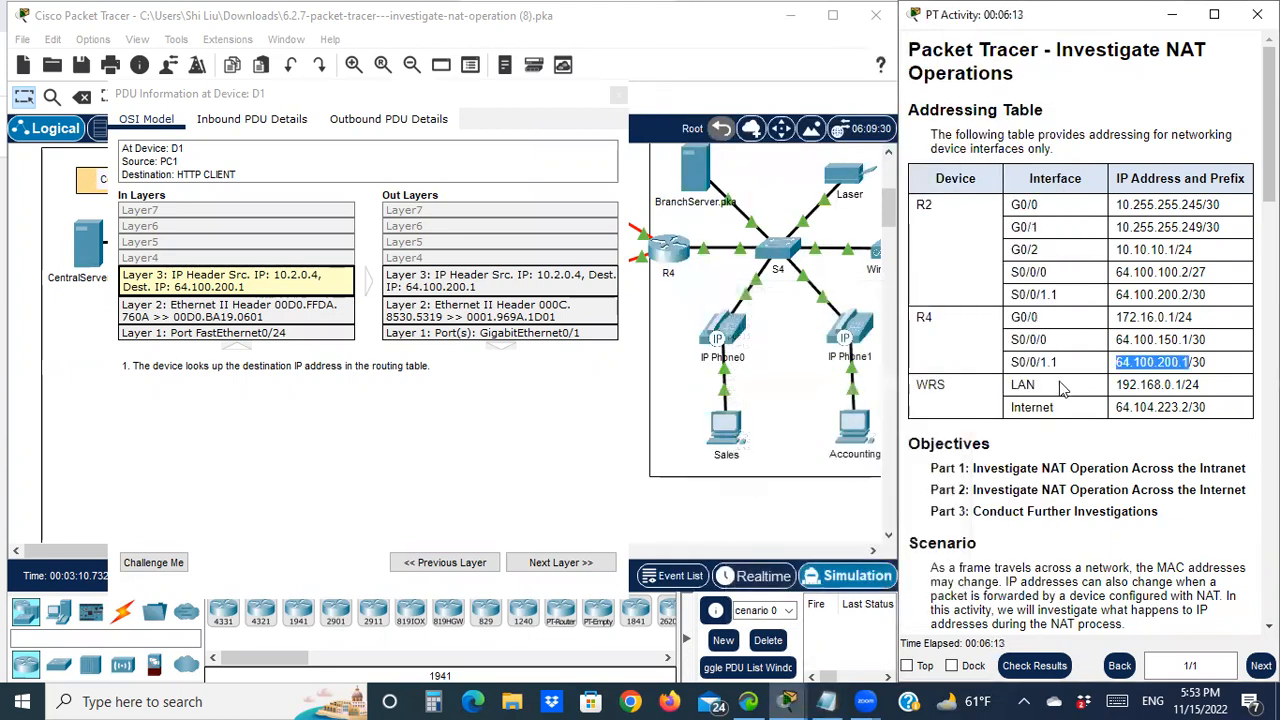
Scroll to Step 2 and read steps c and d about D1 and the address owners
{"action": "scroll", "coordinate": [1015, 400], "scroll_direction": "down", "scroll_amount": 5}
{"action": "scroll", "coordinate": [1015, 400], "scroll_direction": "down", "scroll_amount": 2}
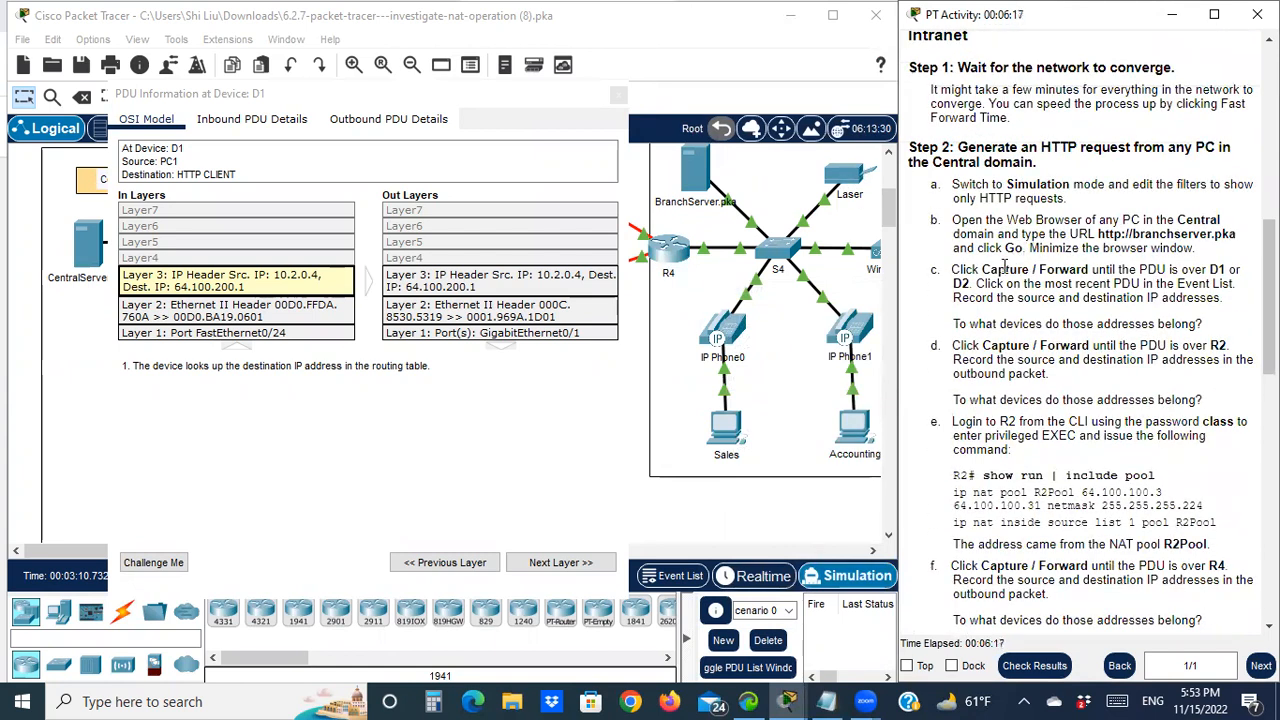
{"action": "left_click_drag", "start_coordinate": [1005, 284], "coordinate": [1098, 269]}
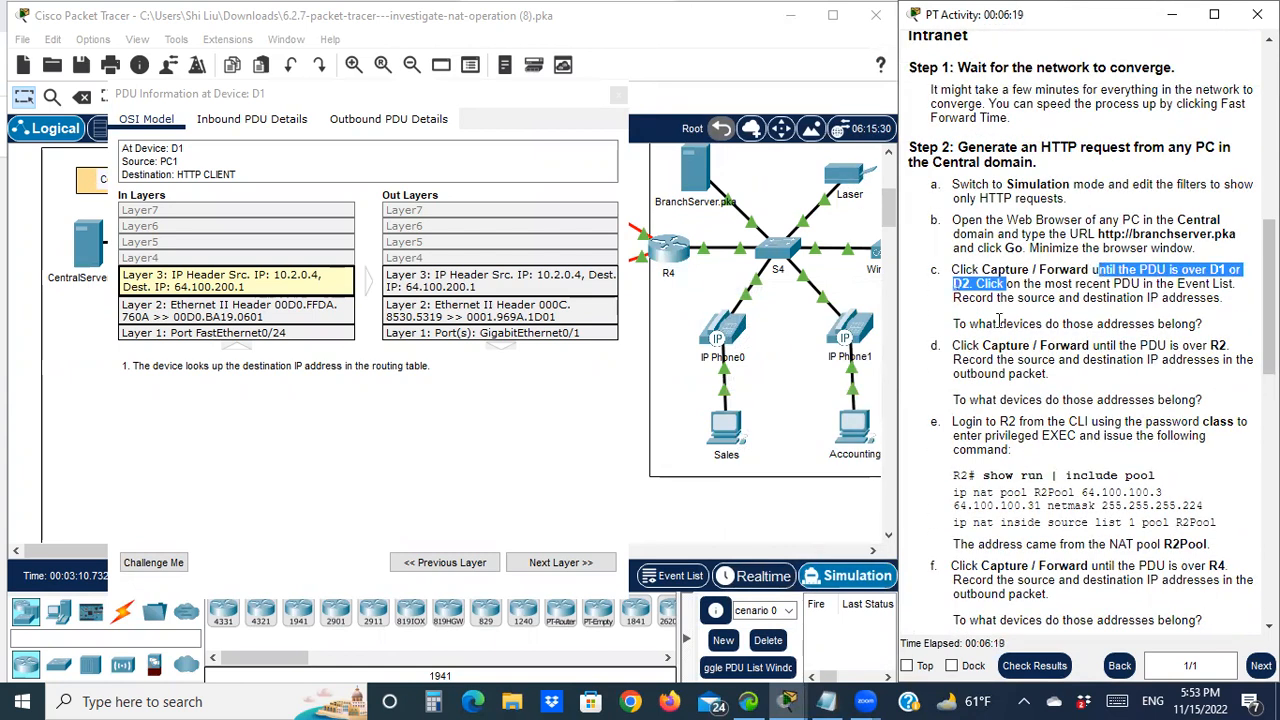
{"action": "left_click_drag", "start_coordinate": [1128, 323], "coordinate": [1175, 323]}
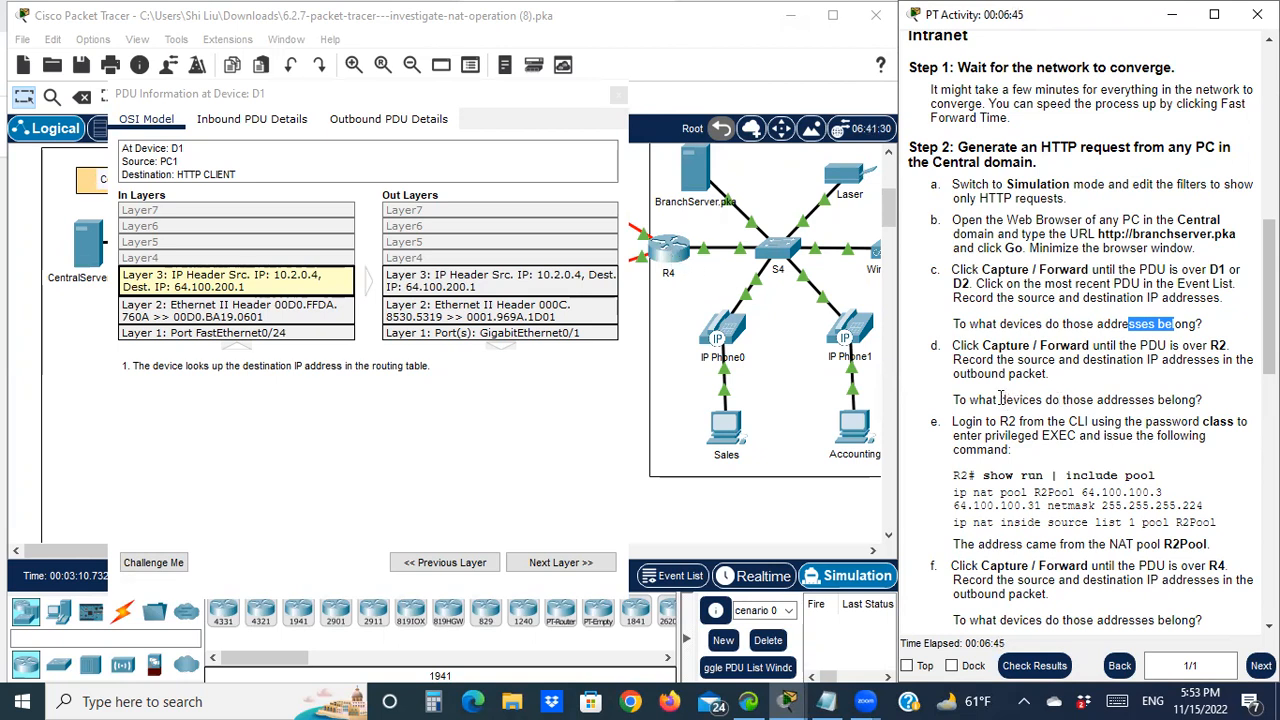
{"action": "left_click_drag", "start_coordinate": [967, 346], "coordinate": [1011, 346]}
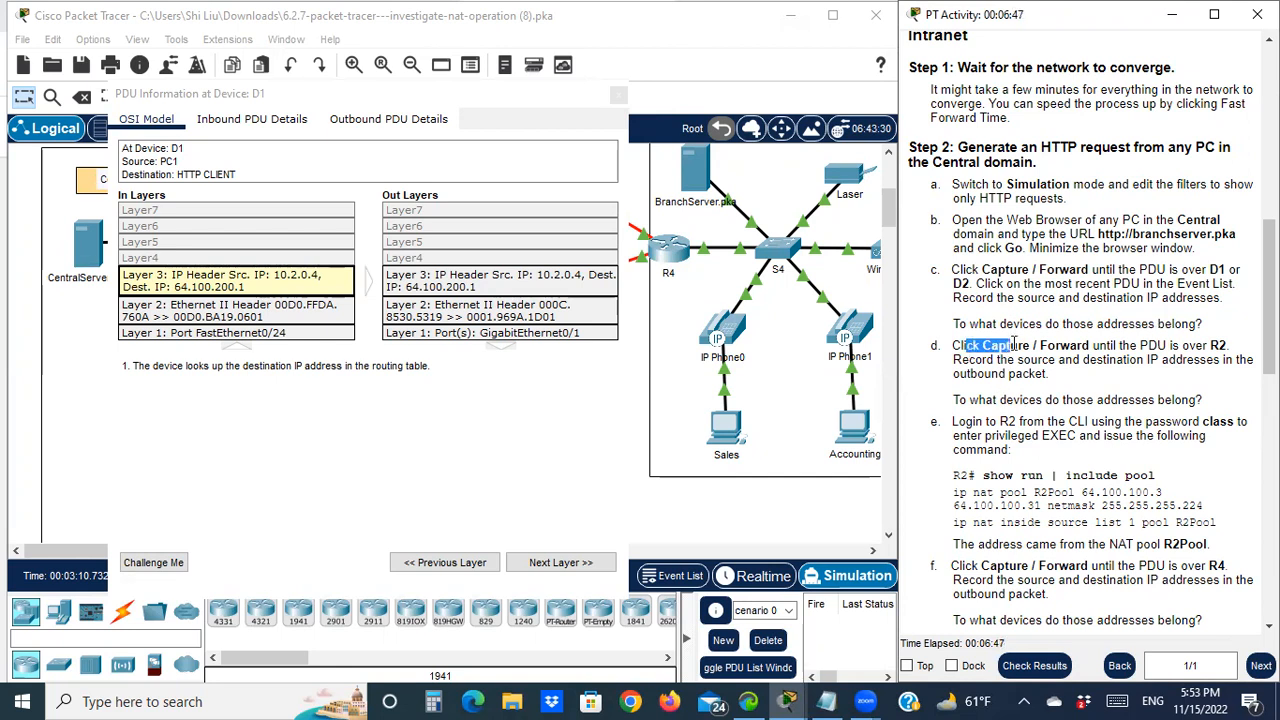
Forward the PDU from D1 to R2 and open its details showing source translated to 64.100.100.3
{"action": "left_click", "coordinate": [619, 97]}
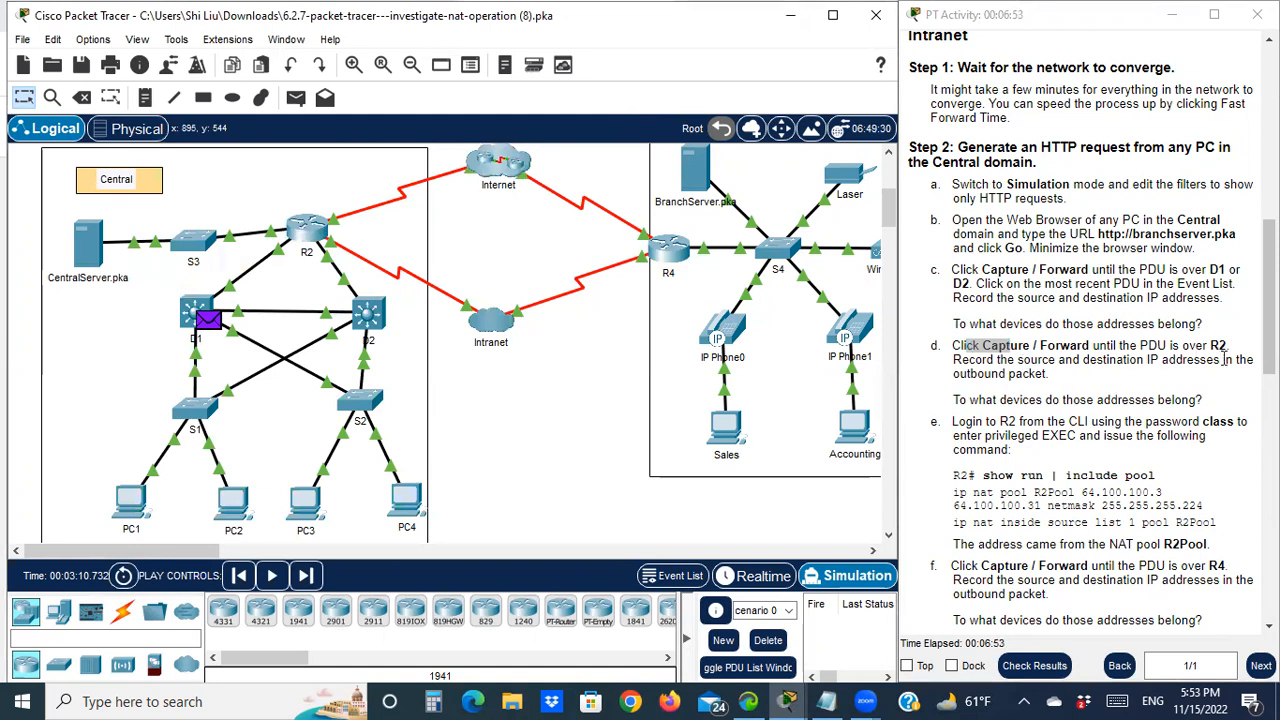
{"action": "left_click_drag", "start_coordinate": [1182, 345], "coordinate": [1228, 346]}
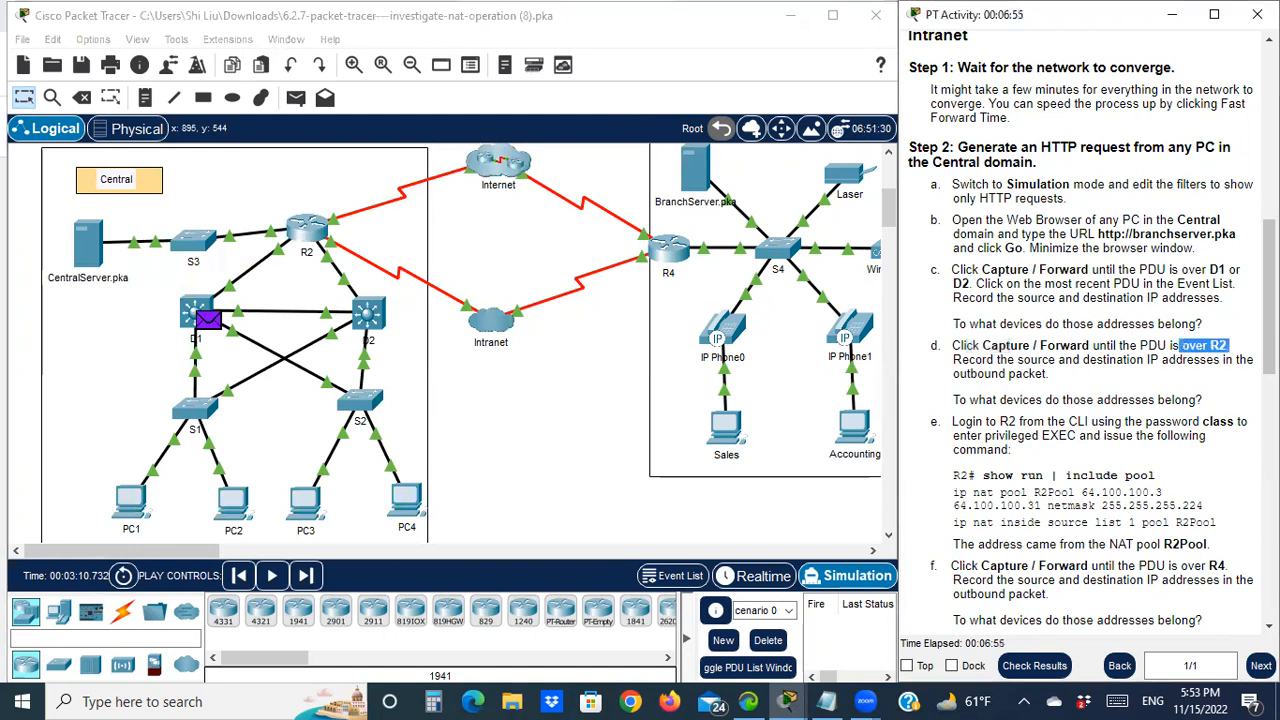
{"action": "left_click", "coordinate": [309, 577]}
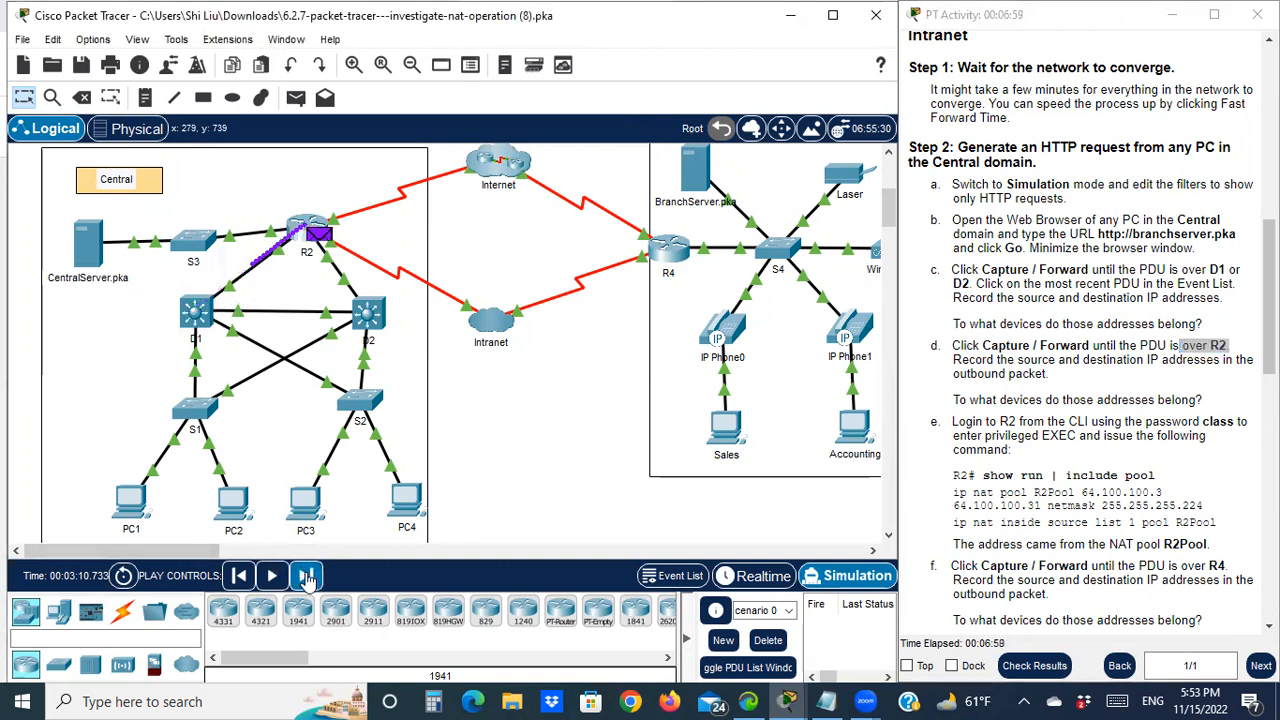
{"action": "left_click", "coordinate": [324, 240]}
{"action": "left_click_drag", "start_coordinate": [605, 87], "coordinate": [268, 84]}
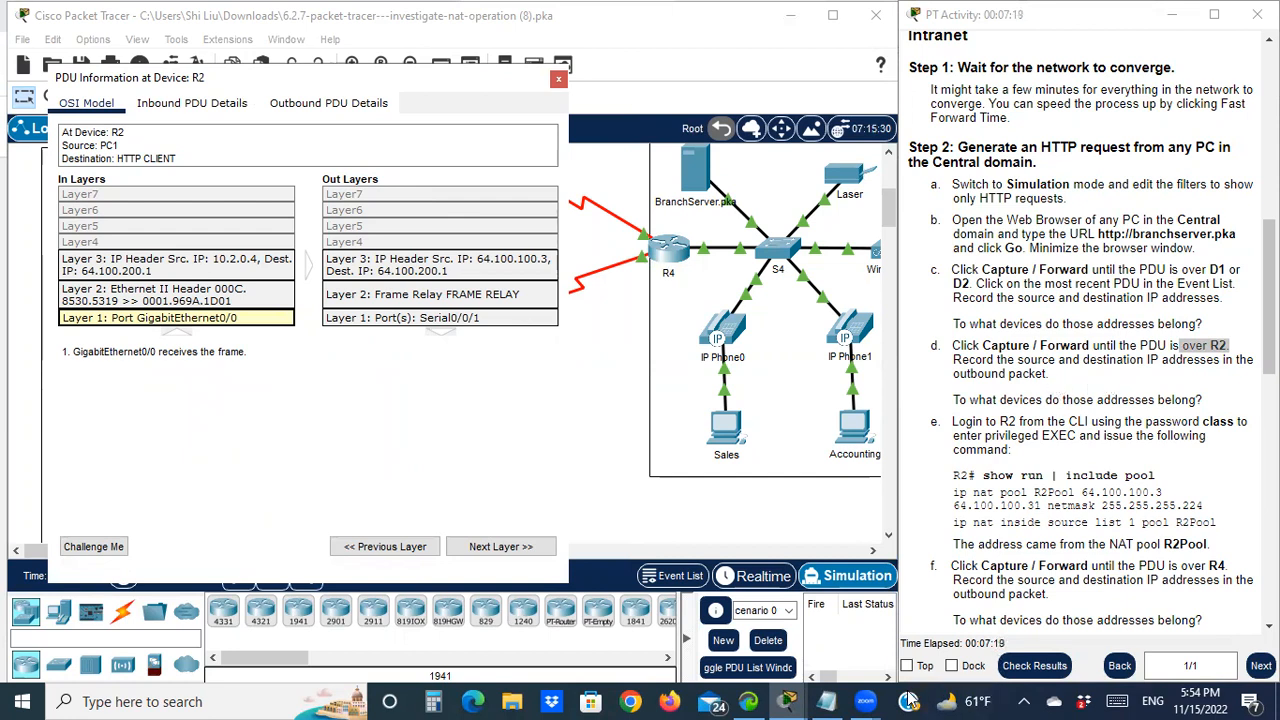
Place the NAT notes beside R2's PDU details and highlight R2's S0/0/0 address 64.100.100.2/27 in the Addressing Table
{"action": "left_click", "coordinate": [826, 701]}
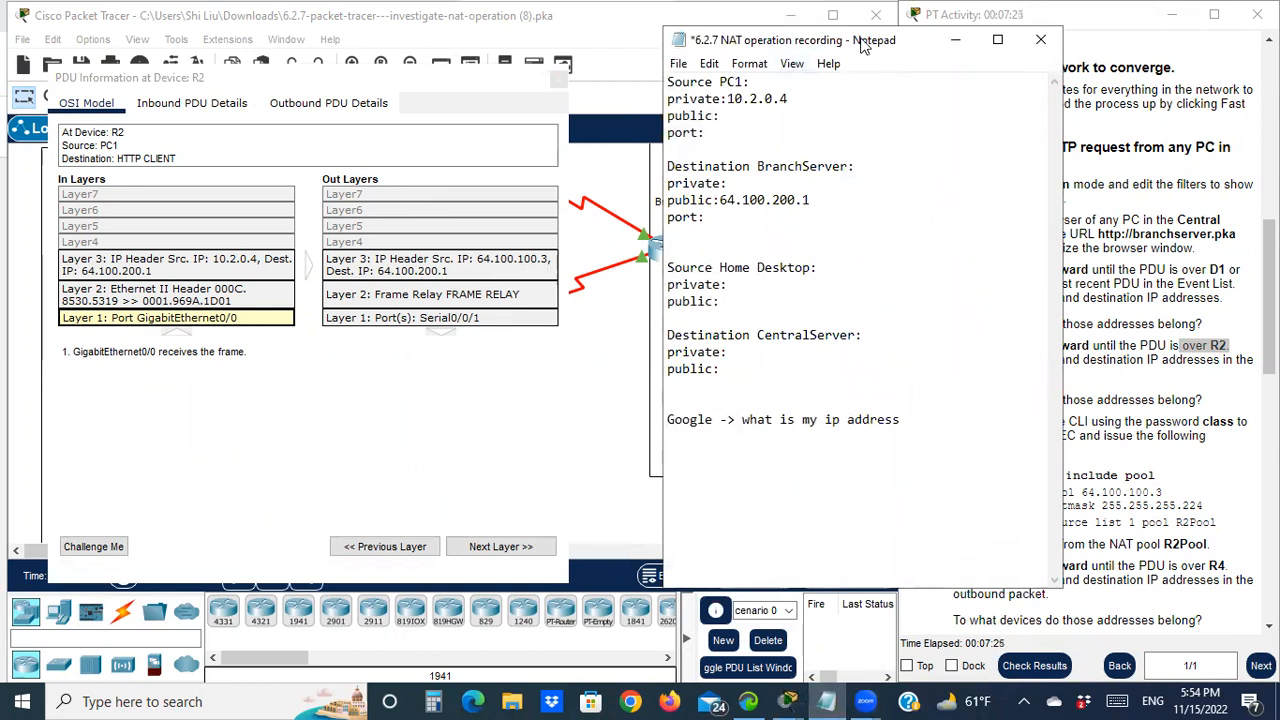
{"action": "left_click_drag", "start_coordinate": [855, 42], "coordinate": [745, 217]}
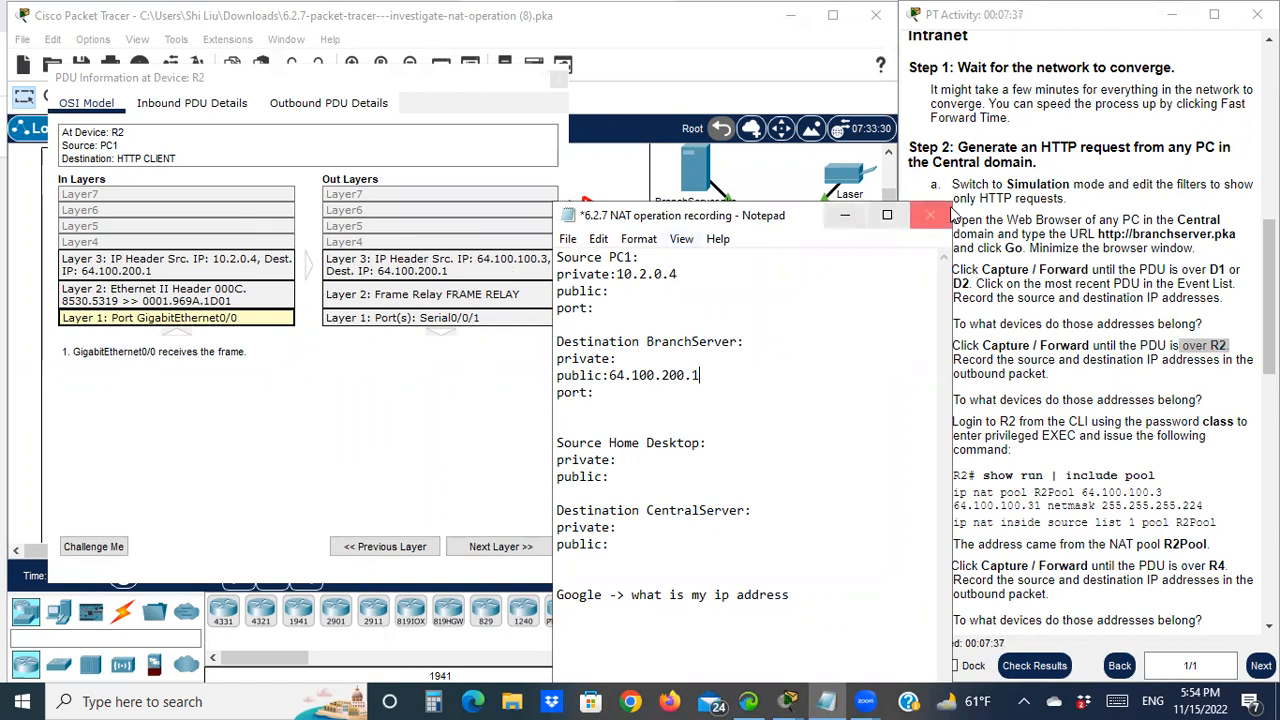
{"action": "left_click", "coordinate": [1093, 178]}
{"action": "scroll", "coordinate": [1080, 178], "scroll_direction": "up", "scroll_amount": 10}
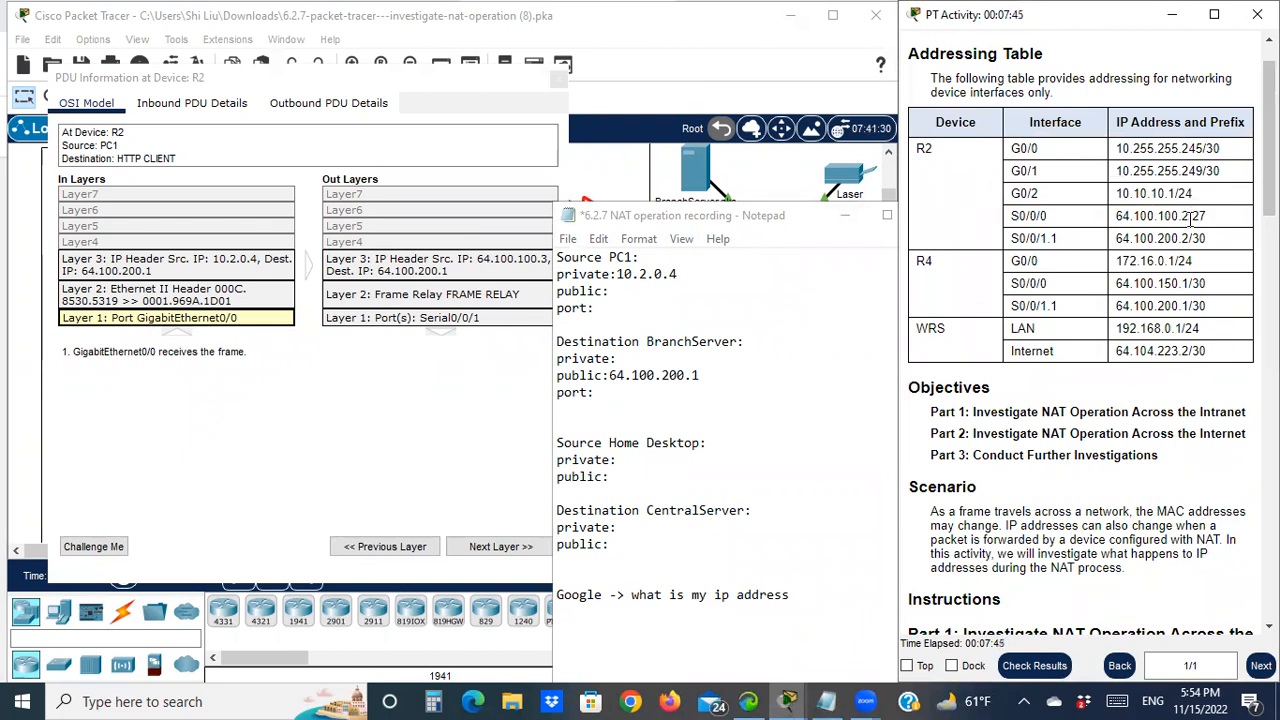
{"action": "left_click_drag", "start_coordinate": [1188, 215], "coordinate": [1137, 217]}
Enter 64.100.100.3 after 'public:' under Source PC1, checking it against R2's outbound source IP
{"action": "left_click", "coordinate": [1124, 216]}
{"action": "left_click", "coordinate": [641, 297]}
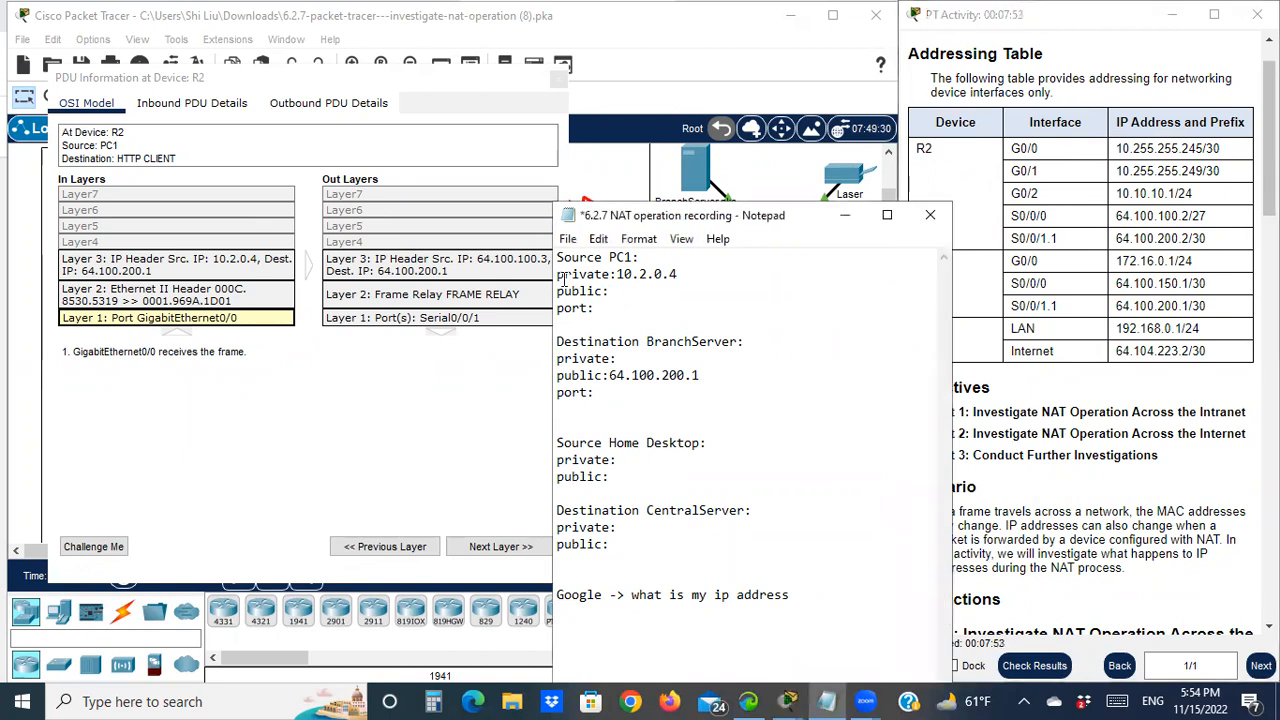
{"action": "type", "text": "64.100.100.3"}
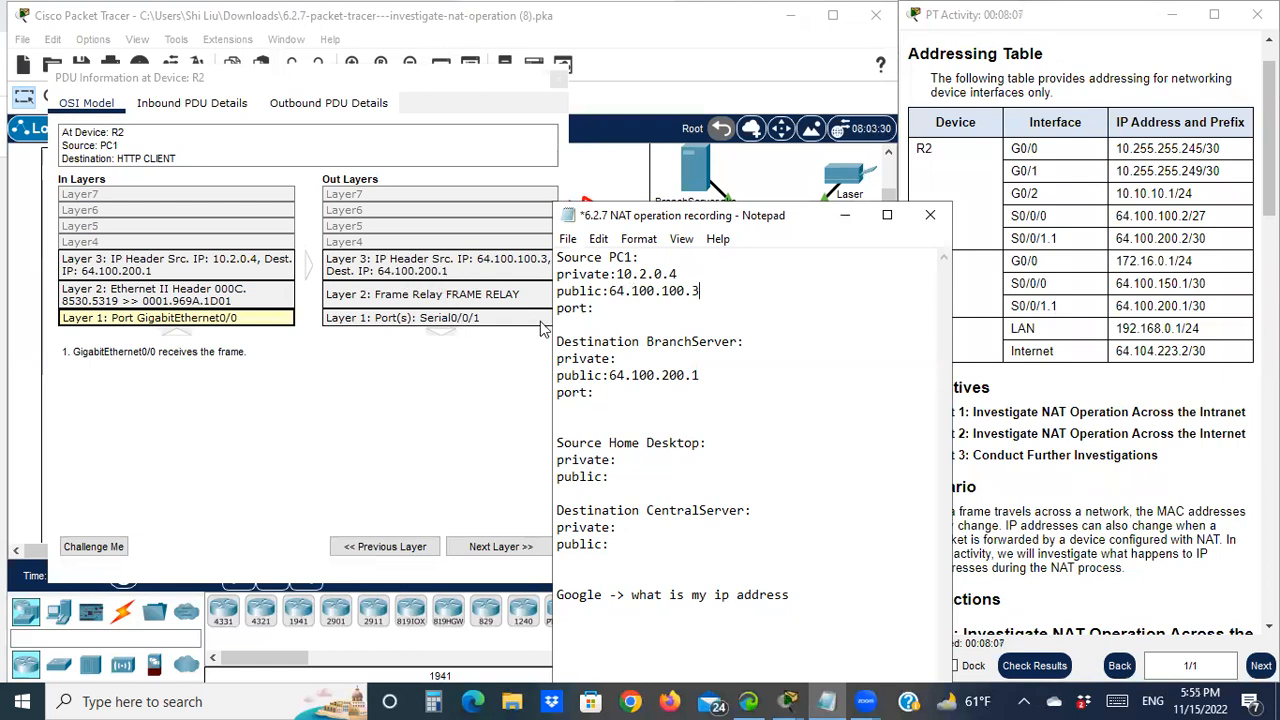
{"action": "left_click", "coordinate": [450, 270]}
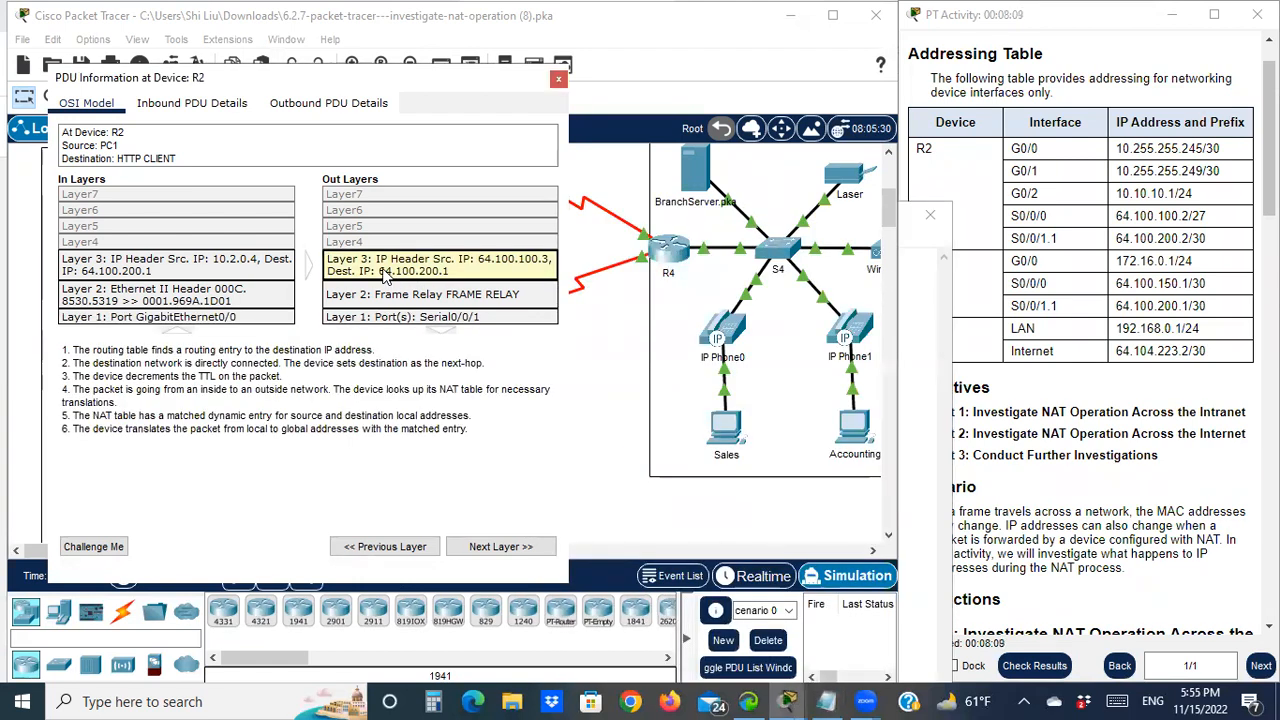
{"action": "left_click", "coordinate": [826, 701]}
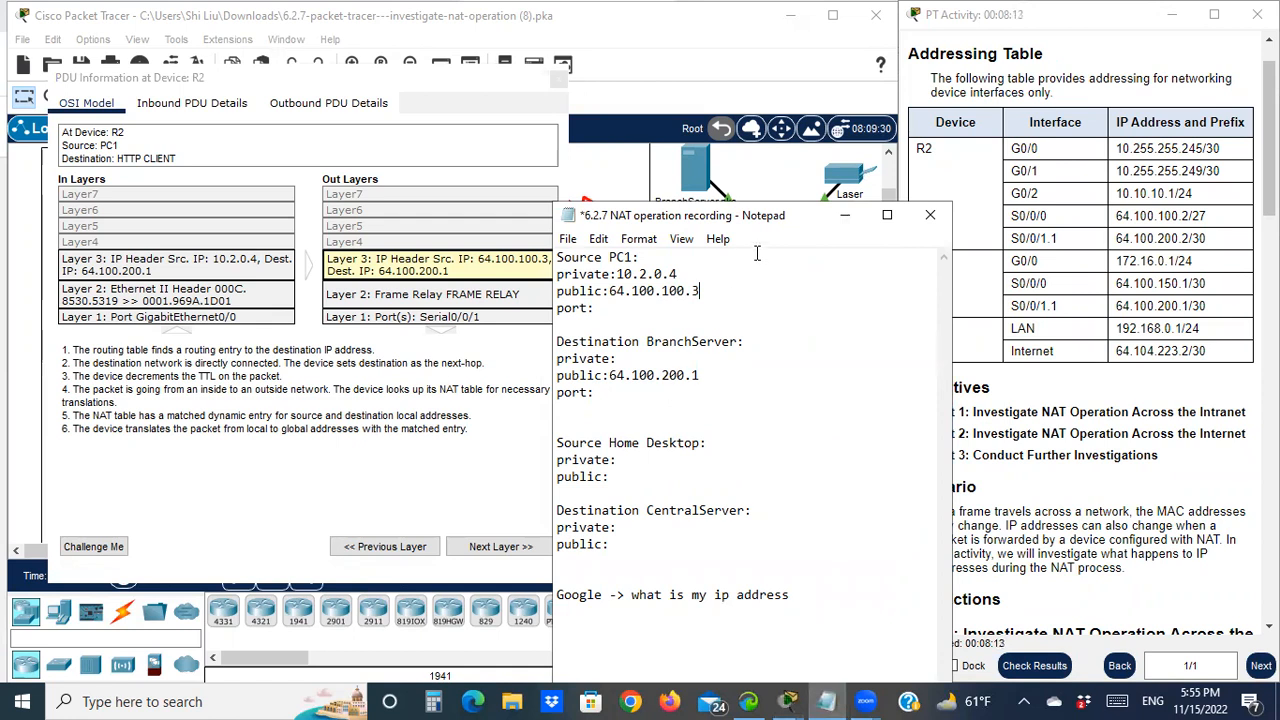
{"action": "left_click_drag", "start_coordinate": [798, 225], "coordinate": [798, 287]}
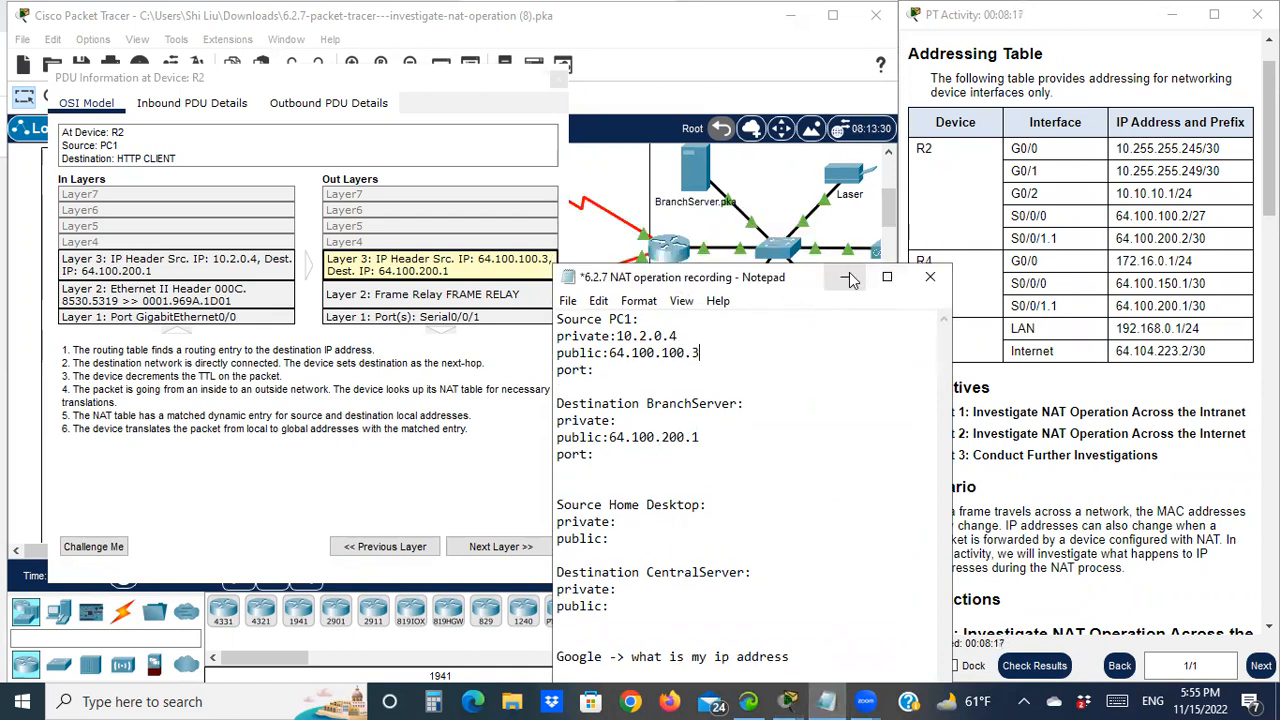
Minimize the notes and scroll the instructions down, marking R2 and the question about which devices
{"action": "left_click", "coordinate": [845, 276]}
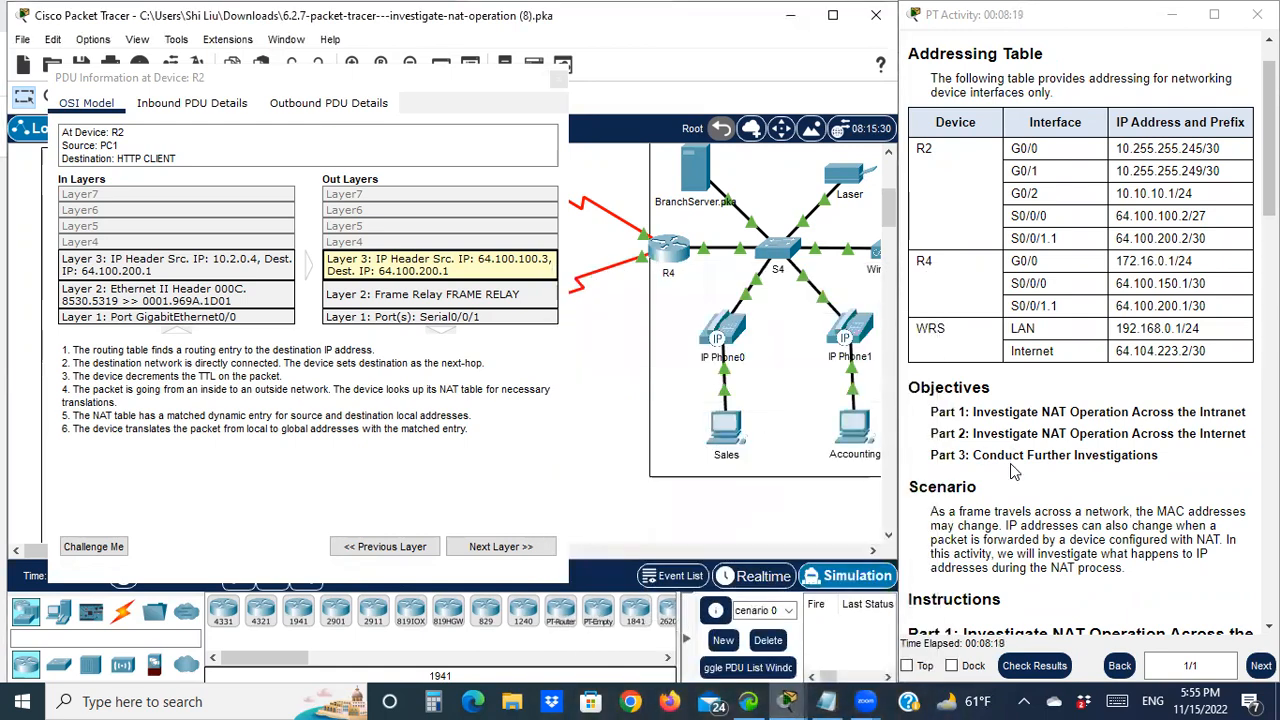
{"action": "scroll", "coordinate": [1084, 476], "scroll_direction": "down", "scroll_amount": 5}
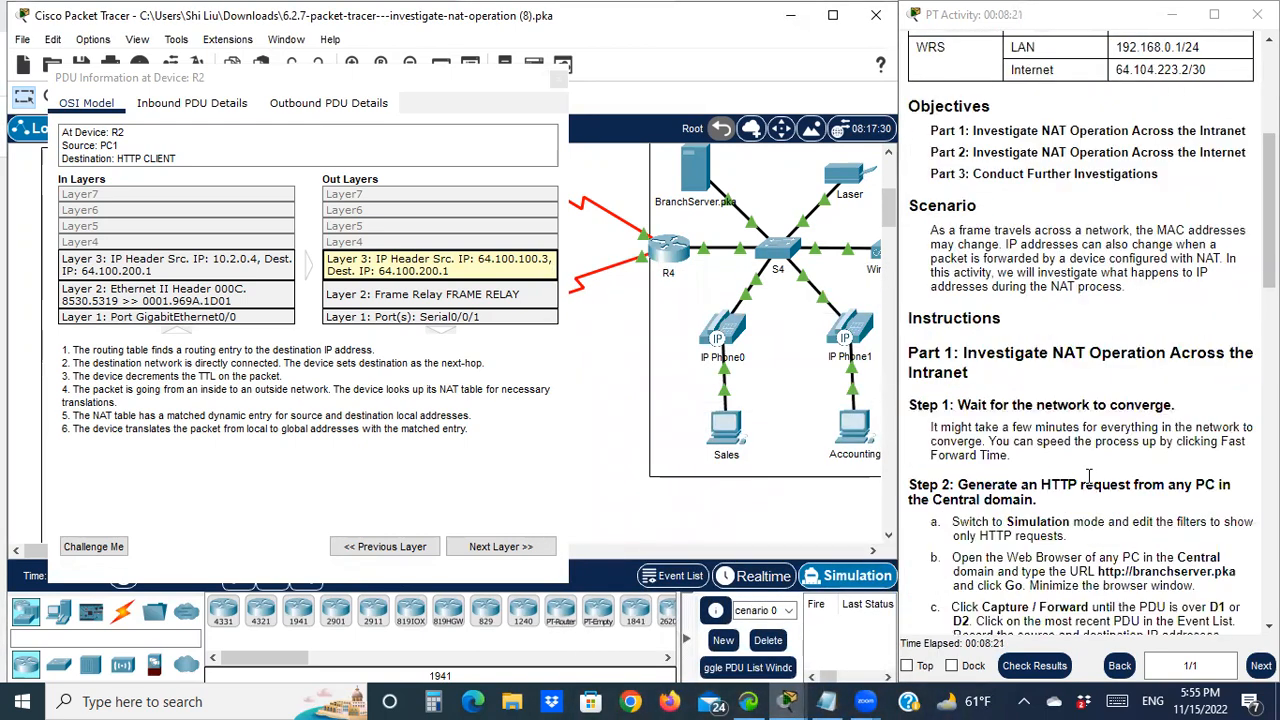
{"action": "scroll", "coordinate": [1088, 476], "scroll_direction": "down", "scroll_amount": 5}
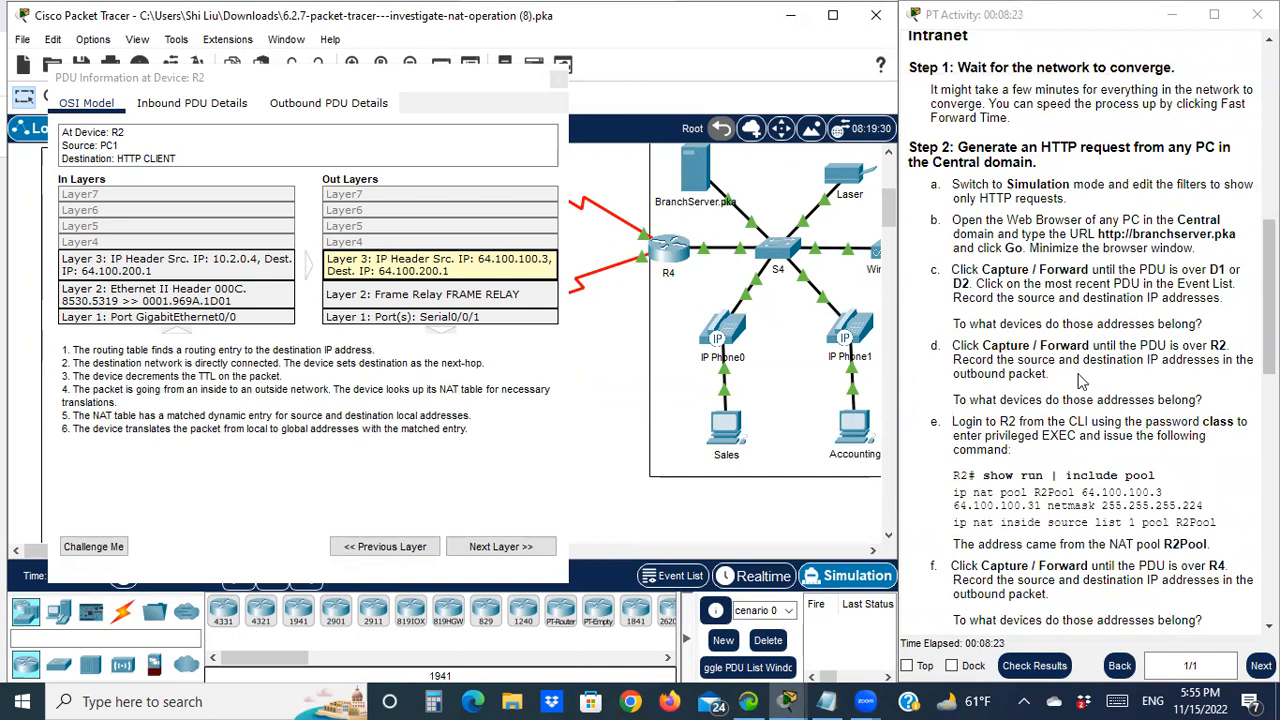
{"action": "double_click", "coordinate": [1218, 345]}
{"action": "left_click_drag", "start_coordinate": [958, 400], "coordinate": [1046, 400]}
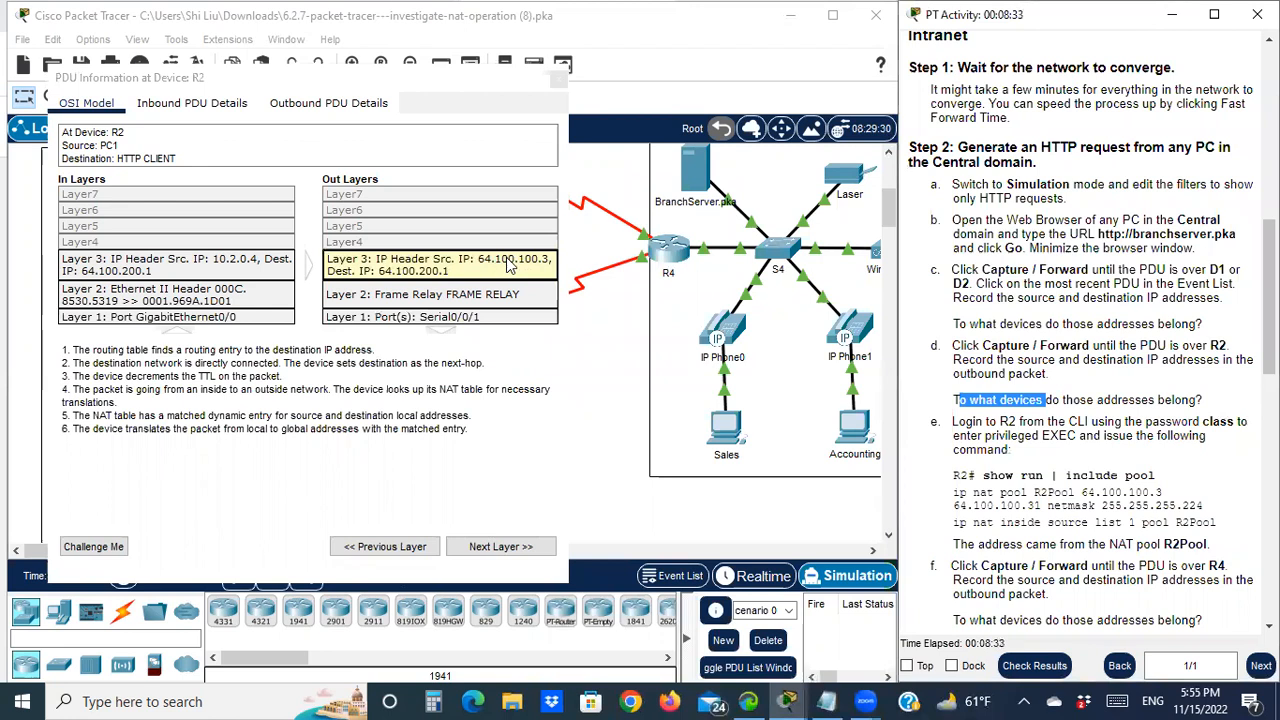
Close R2's PDU Information window and highlight the Step 2 text about logging into R2
{"action": "left_click", "coordinate": [457, 96]}
{"action": "left_click_drag", "start_coordinate": [457, 96], "coordinate": [477, 368]}
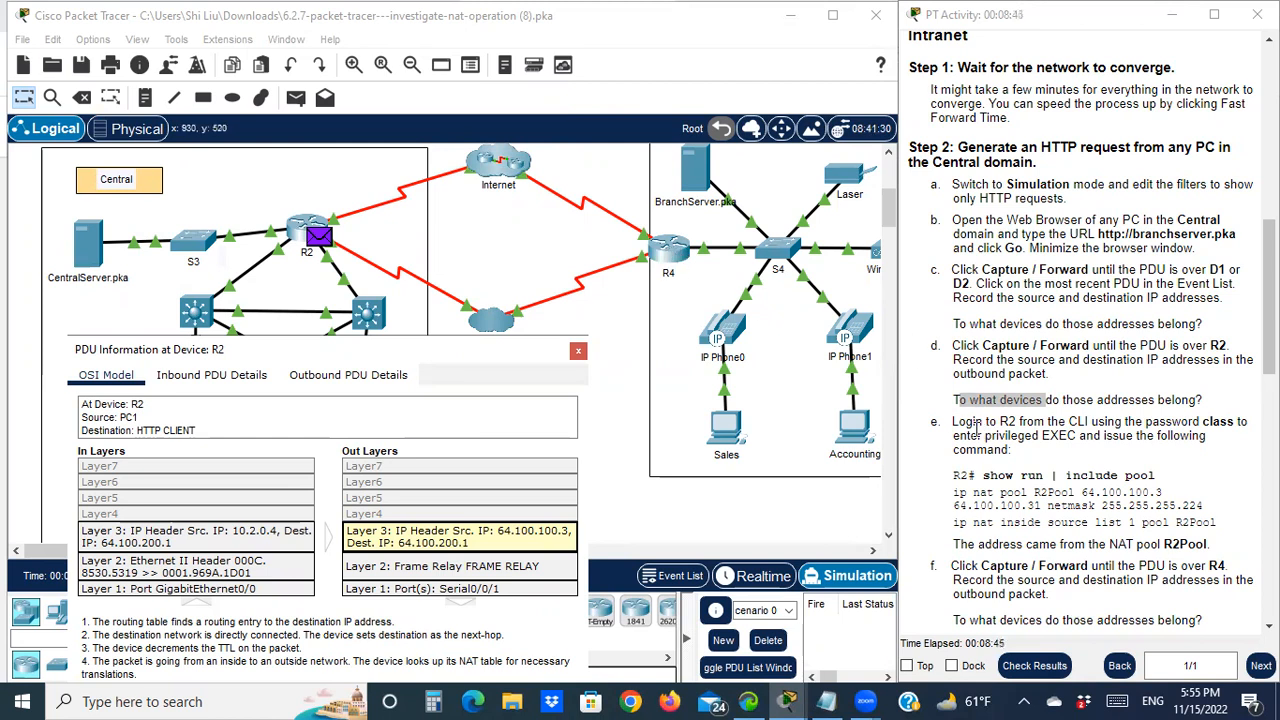
{"action": "left_click", "coordinate": [578, 350]}
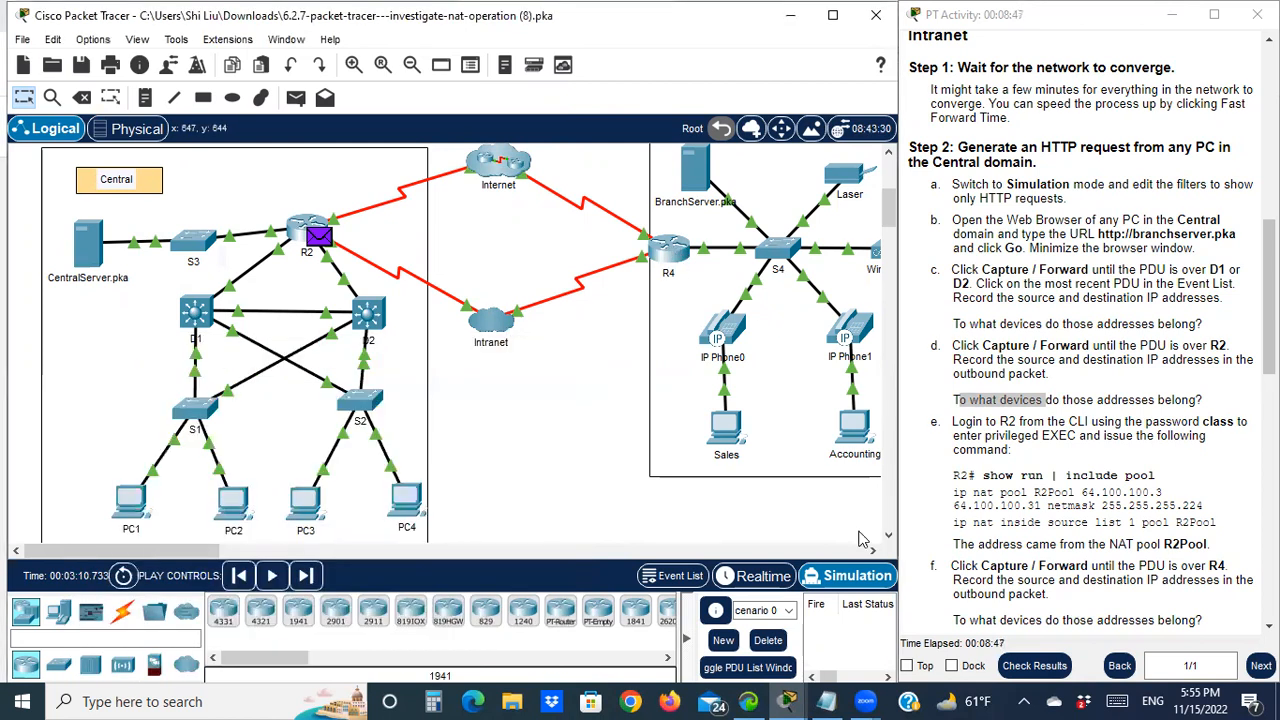
{"action": "left_click_drag", "start_coordinate": [958, 436], "coordinate": [1028, 422]}
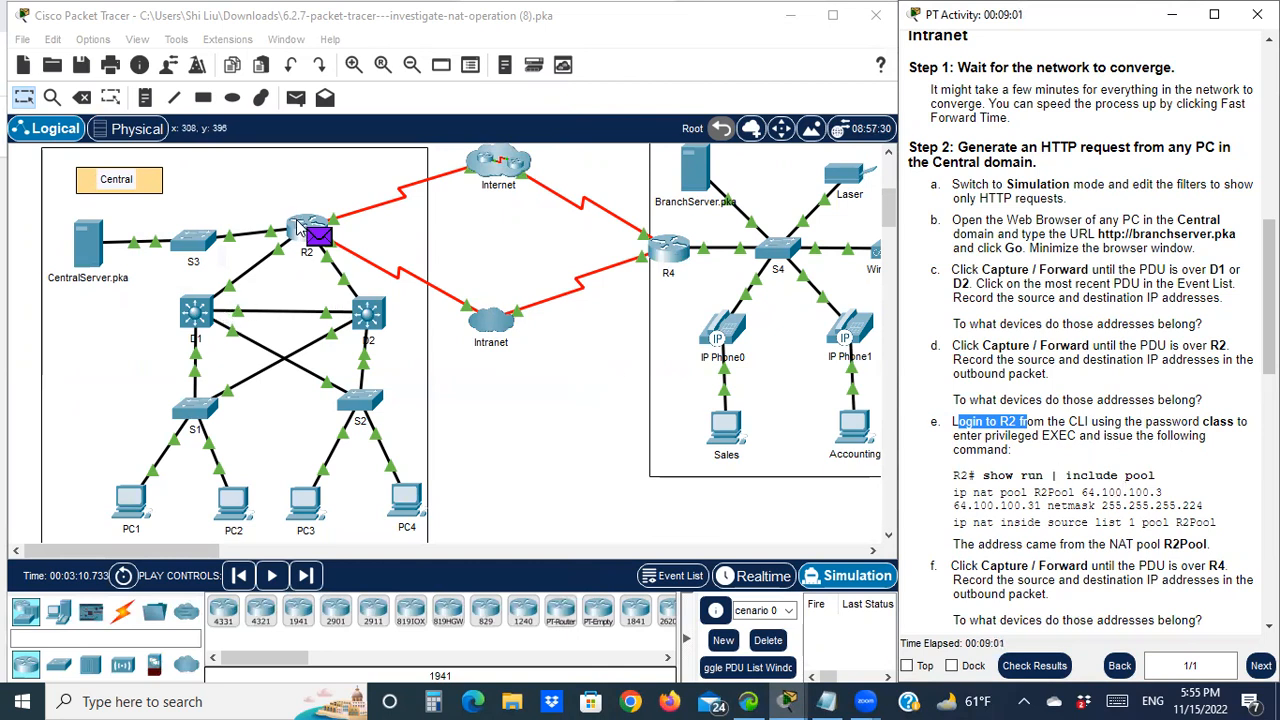
Open R2's CLI tab and wake the console to get a prompt
{"action": "left_click", "coordinate": [298, 219]}
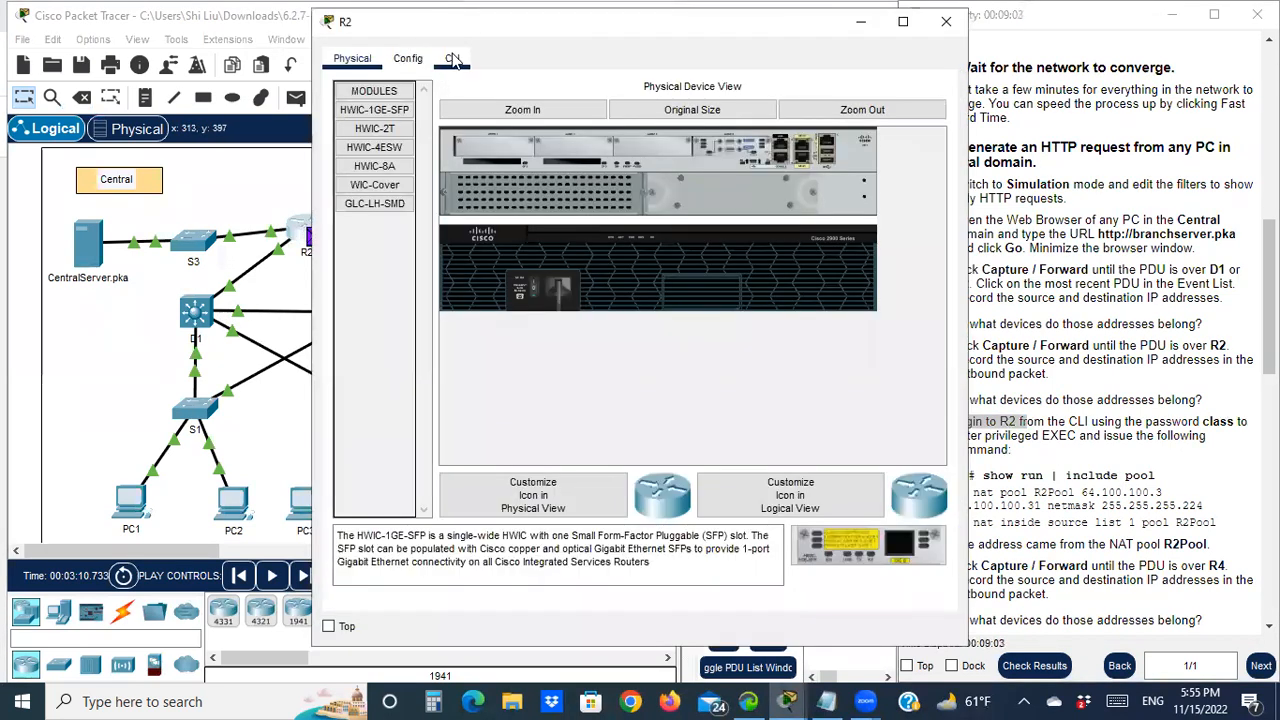
{"action": "left_click", "coordinate": [452, 58]}
{"action": "left_click_drag", "start_coordinate": [538, 28], "coordinate": [358, 44]}
{"action": "left_click", "coordinate": [270, 566]}
{"action": "key", "text": "Return"}
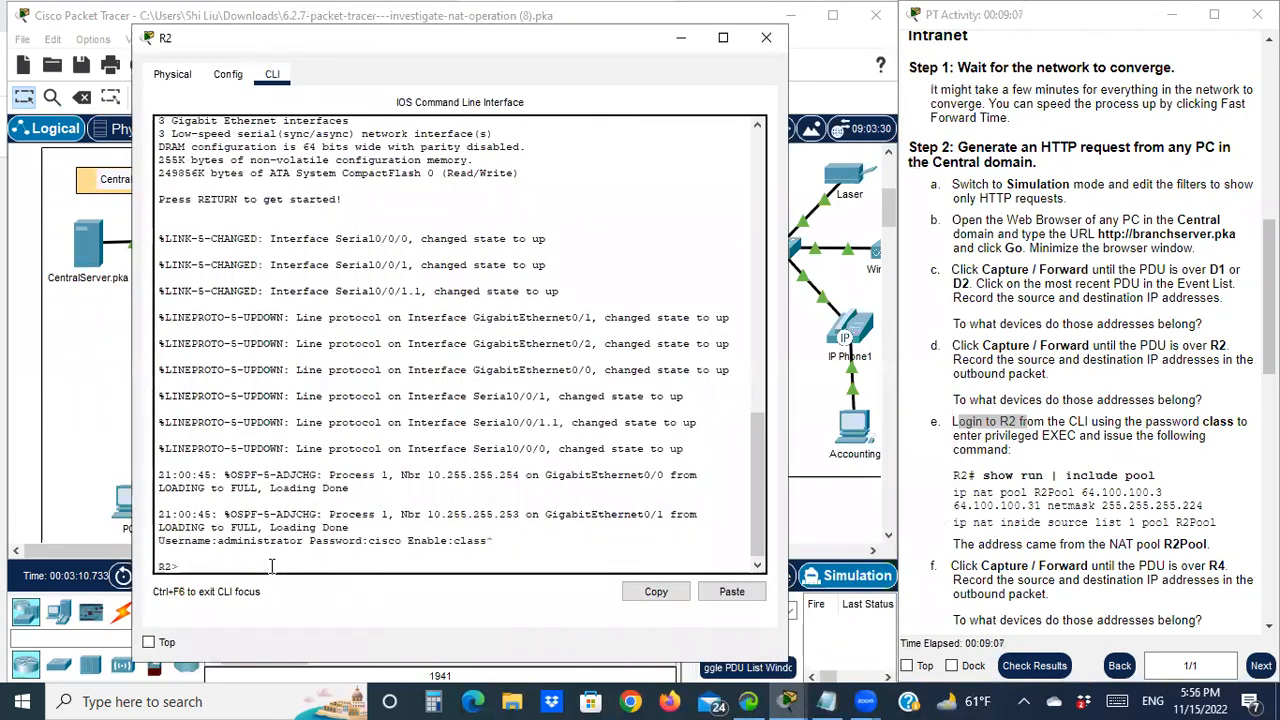
Enter privileged mode with 'en' and its password, then run 'sh run | include pool'
{"action": "type", "text": "en"}
{"action": "key", "text": "Return"}
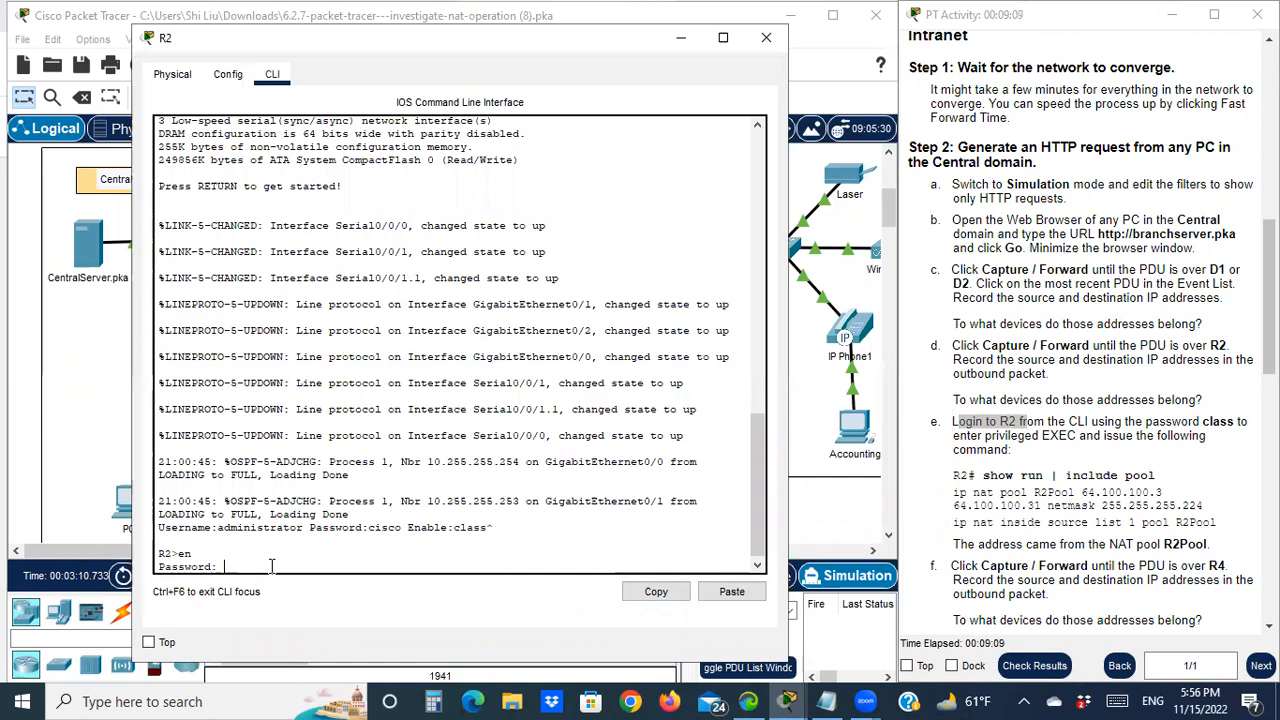
{"action": "key", "text": "Return"}
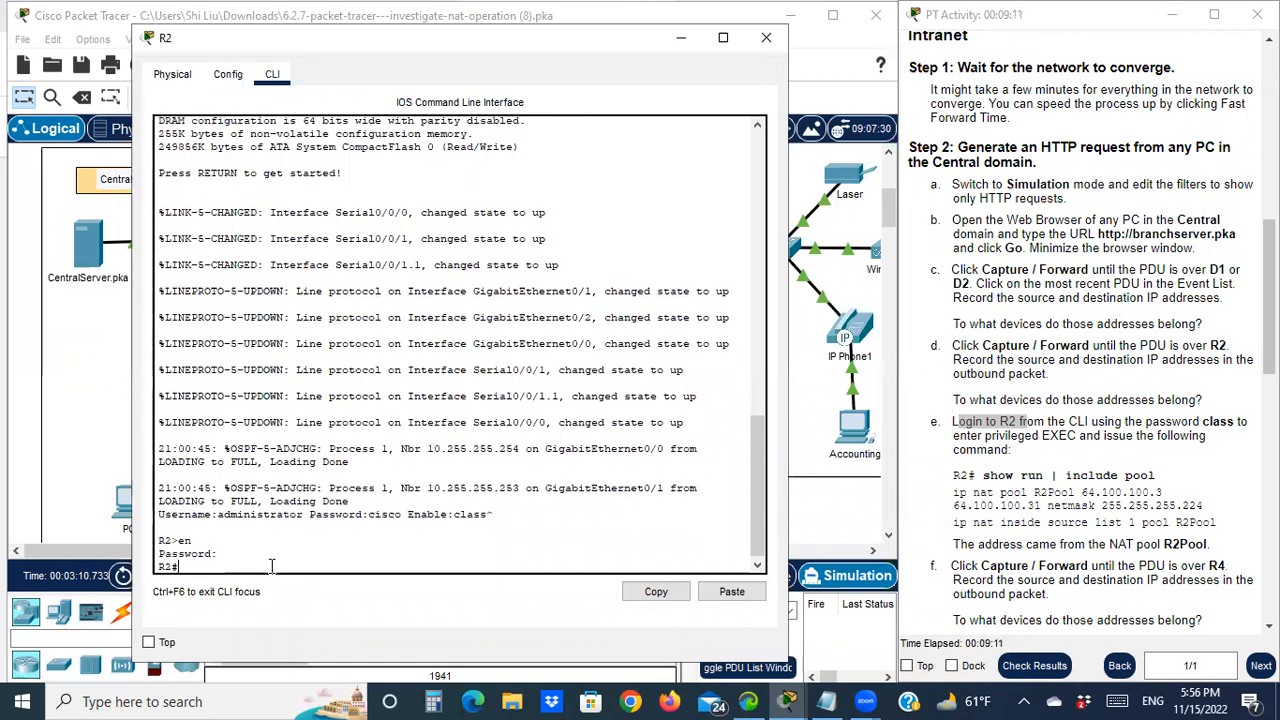
{"action": "type", "text": "sh run | include pool"}
{"action": "key", "text": "Return"}
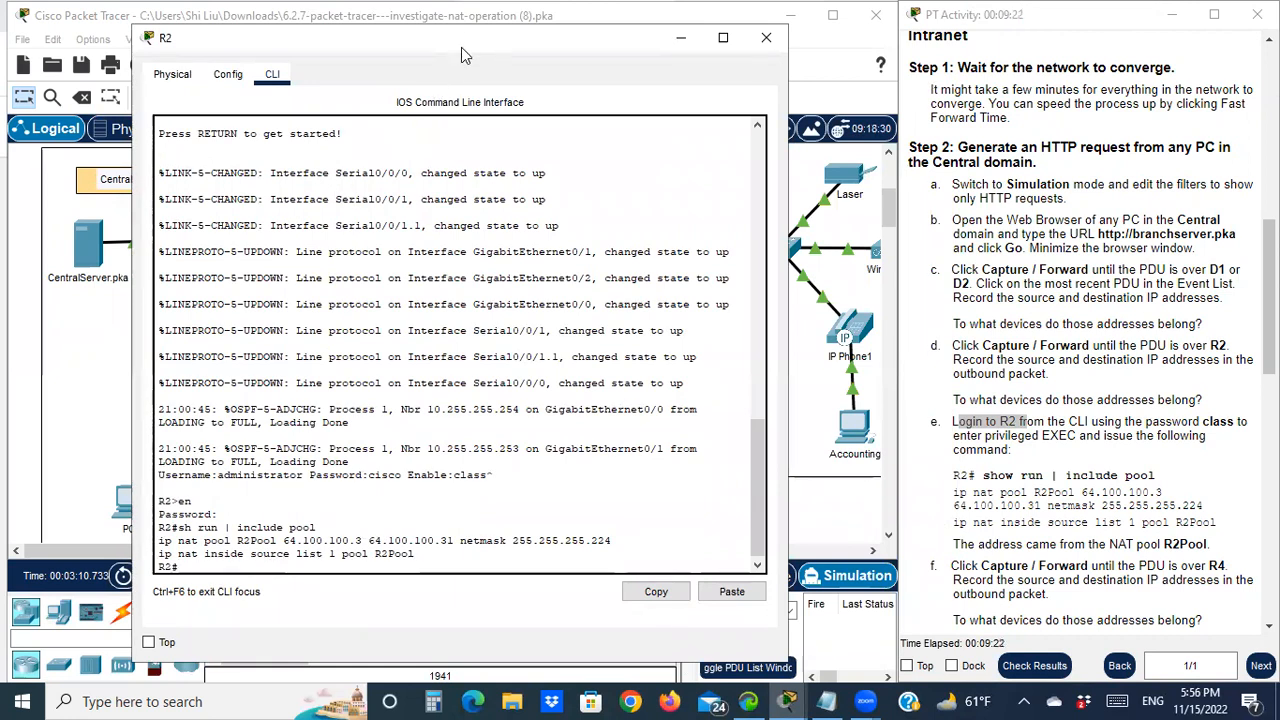
{"action": "left_click_drag", "start_coordinate": [461, 47], "coordinate": [638, 91]}
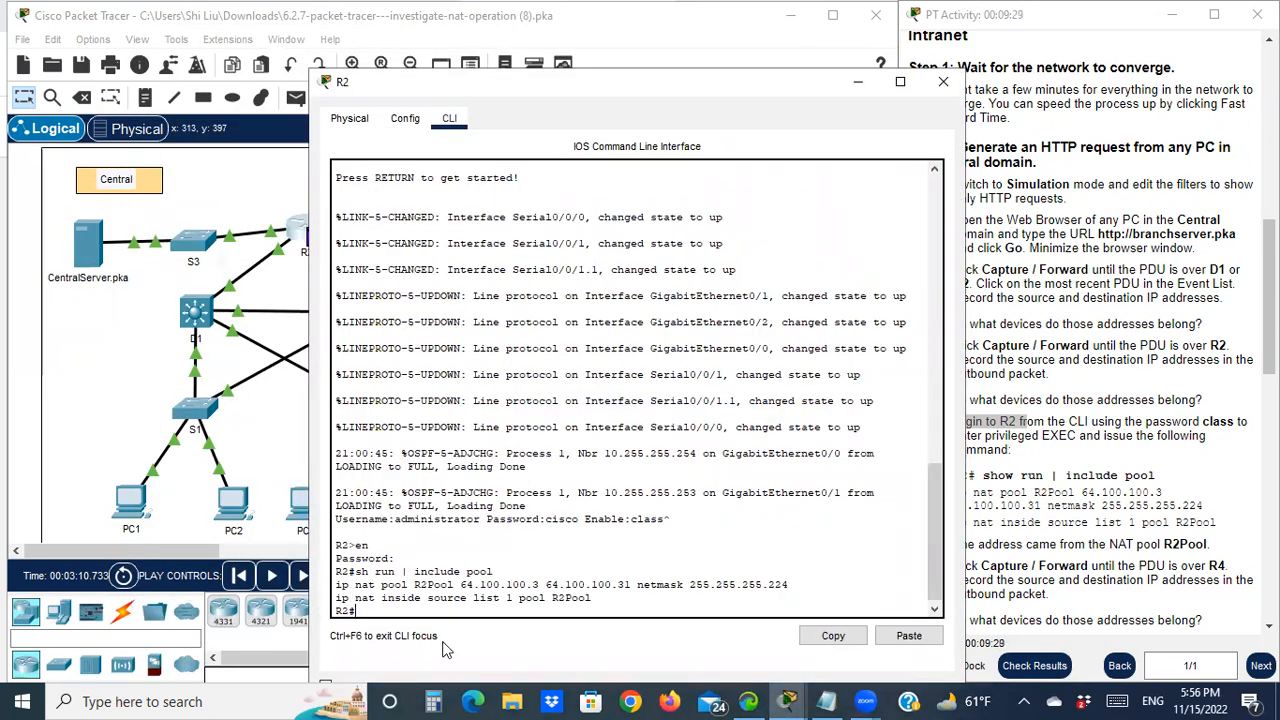
Highlight the pool name R2Pool and its range 64.100.100.3 to 64.100.100.31 in R2's CLI output
{"action": "left_click_drag", "start_coordinate": [415, 585], "coordinate": [457, 585]}
{"action": "left_click", "coordinate": [460, 585]}
{"action": "left_click_drag", "start_coordinate": [463, 585], "coordinate": [640, 581]}
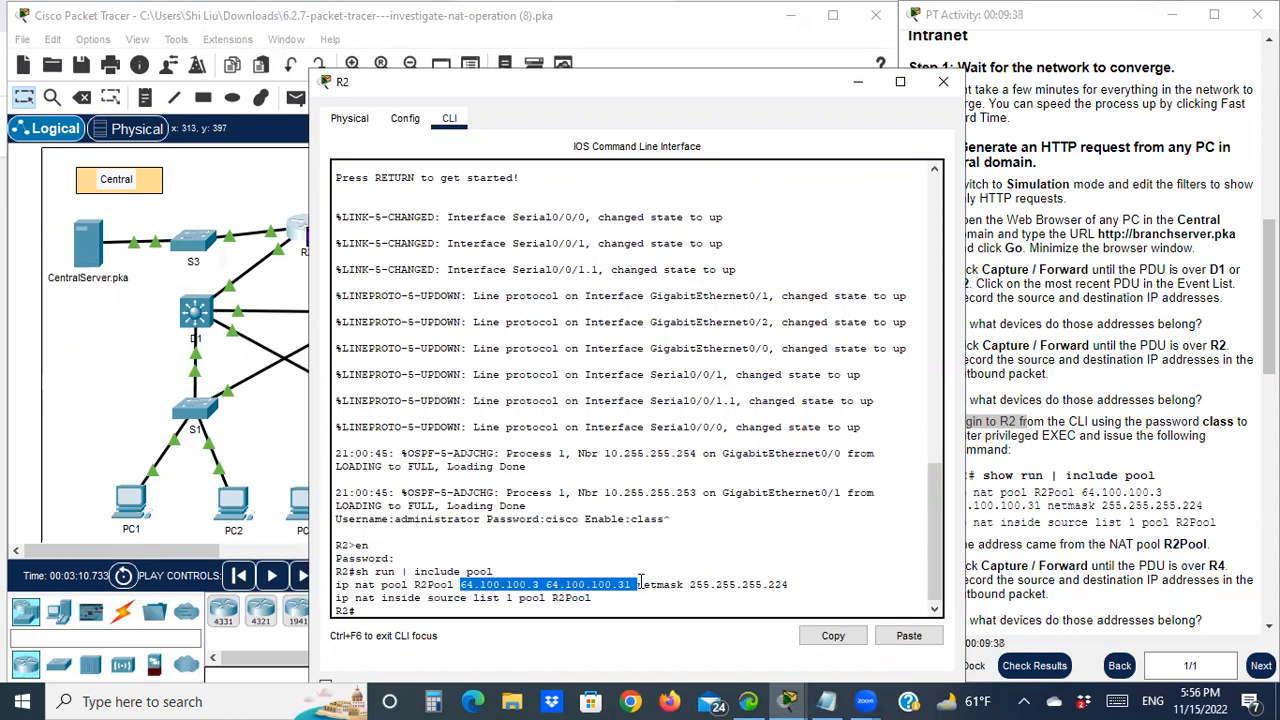
{"action": "left_click", "coordinate": [546, 556]}
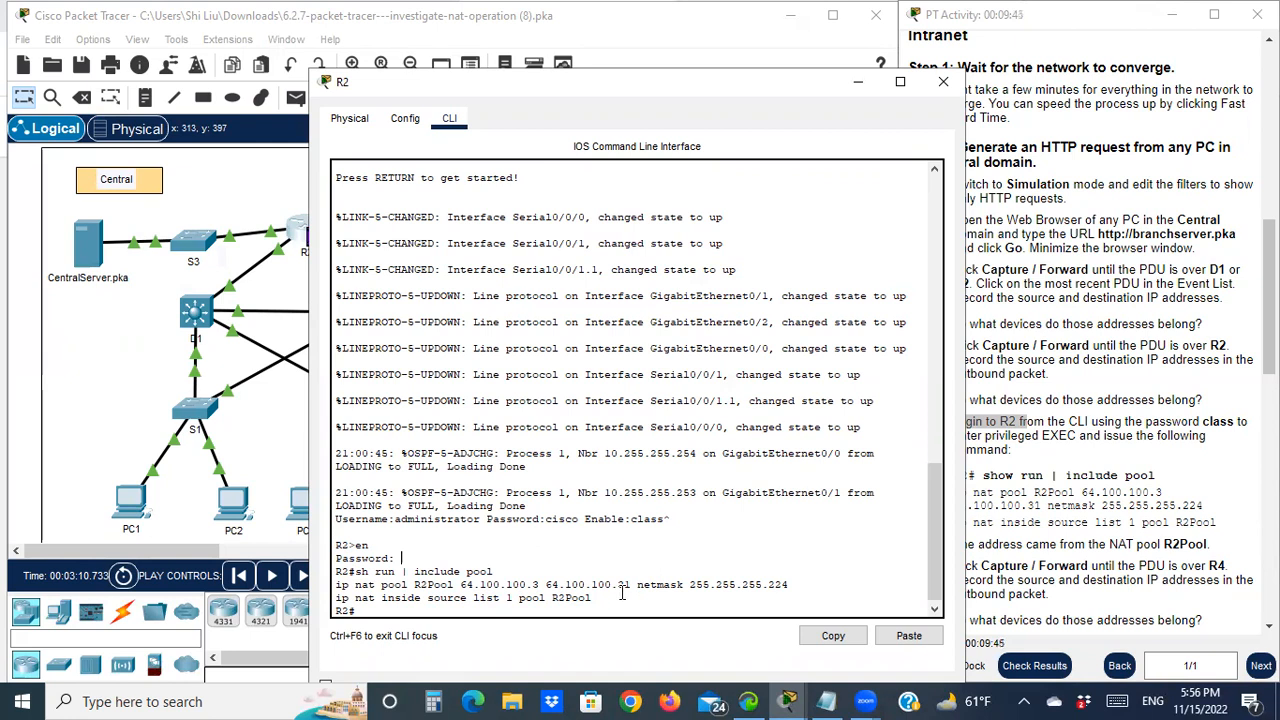
{"action": "left_click_drag", "start_coordinate": [631, 584], "coordinate": [464, 591]}
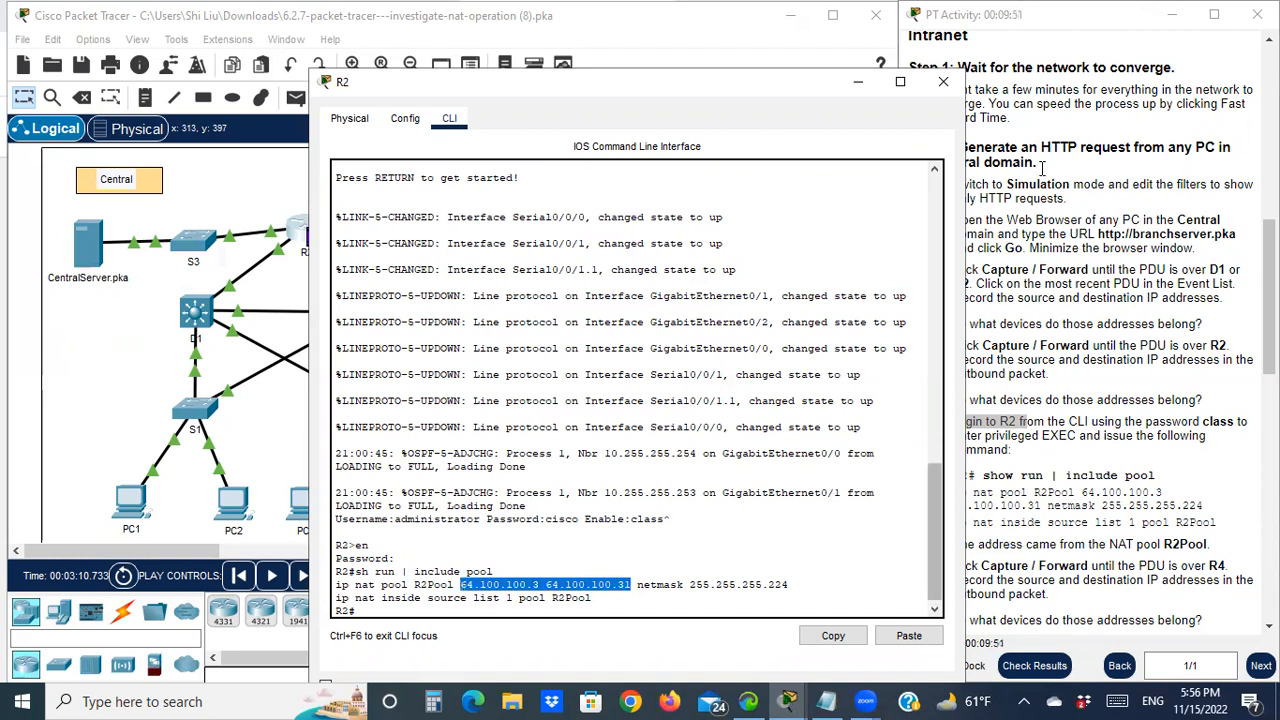
Scroll the instructions and reopen R2's PDU details, moved to the left of the CLI
{"action": "left_click_drag", "start_coordinate": [757, 86], "coordinate": [609, 83]}
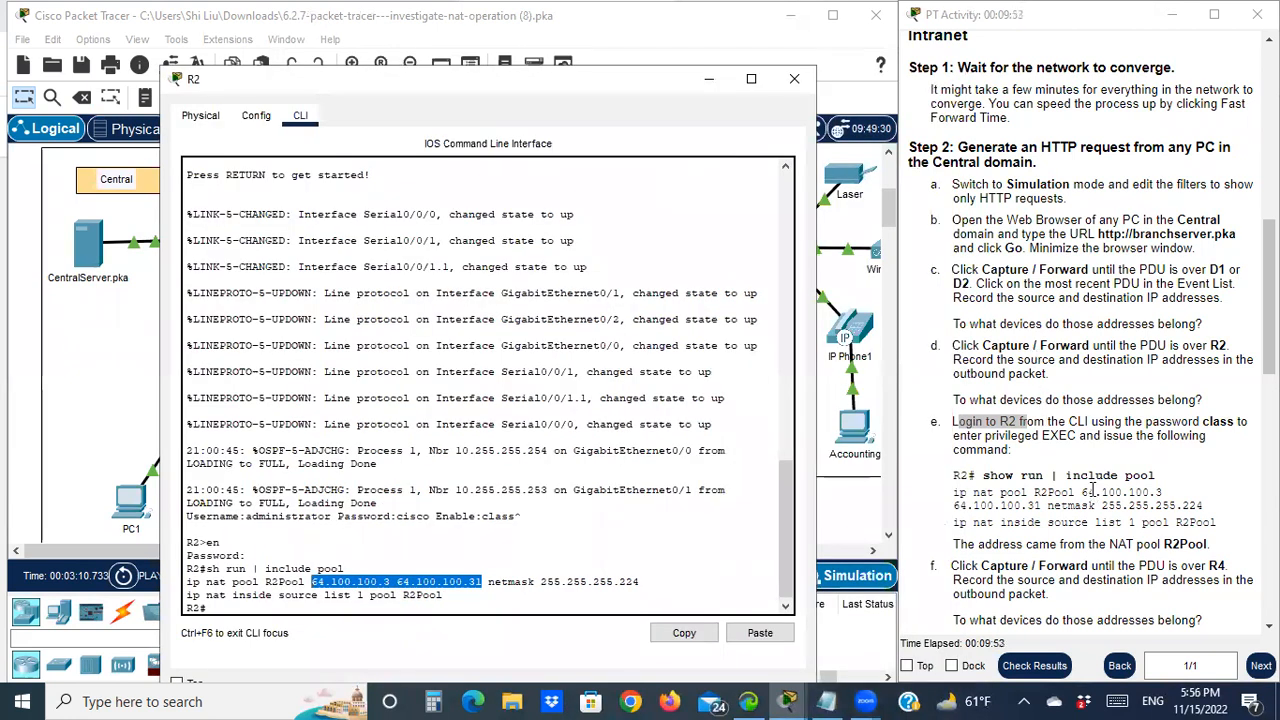
{"action": "scroll", "coordinate": [1093, 514], "scroll_direction": "down", "scroll_amount": 1}
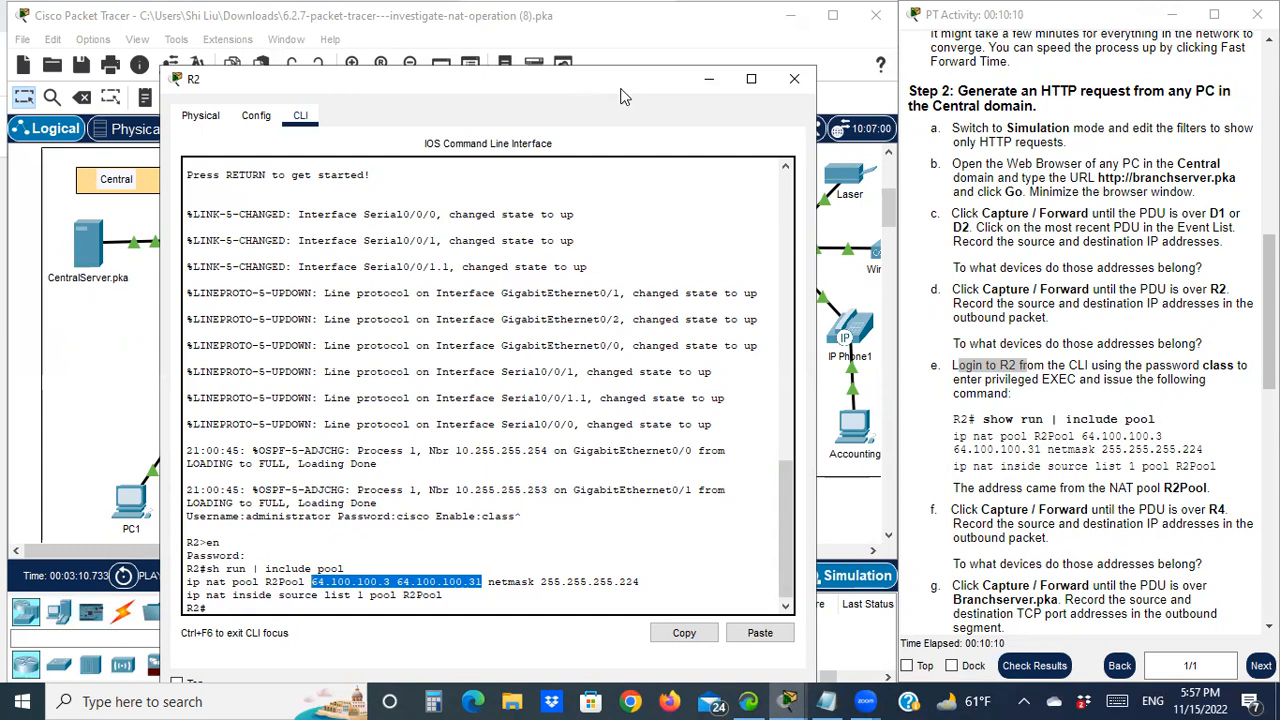
{"action": "left_click_drag", "start_coordinate": [620, 95], "coordinate": [1025, 60]}
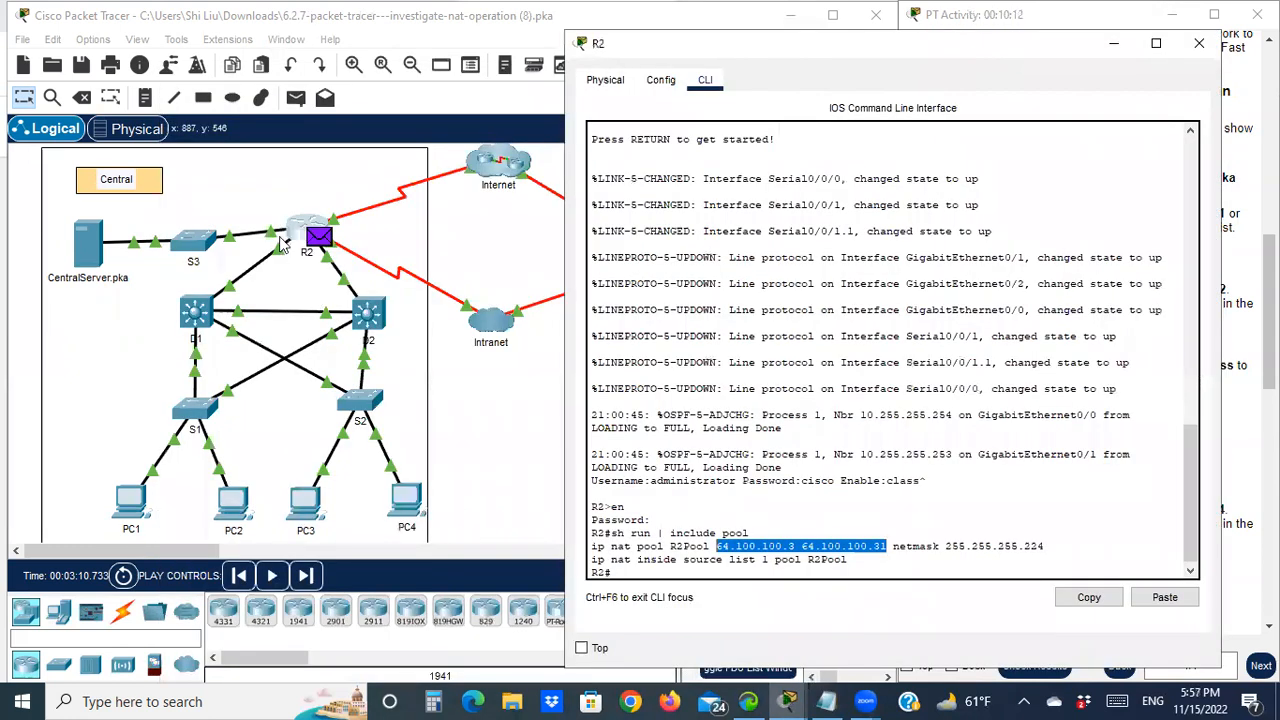
{"action": "left_click", "coordinate": [319, 236]}
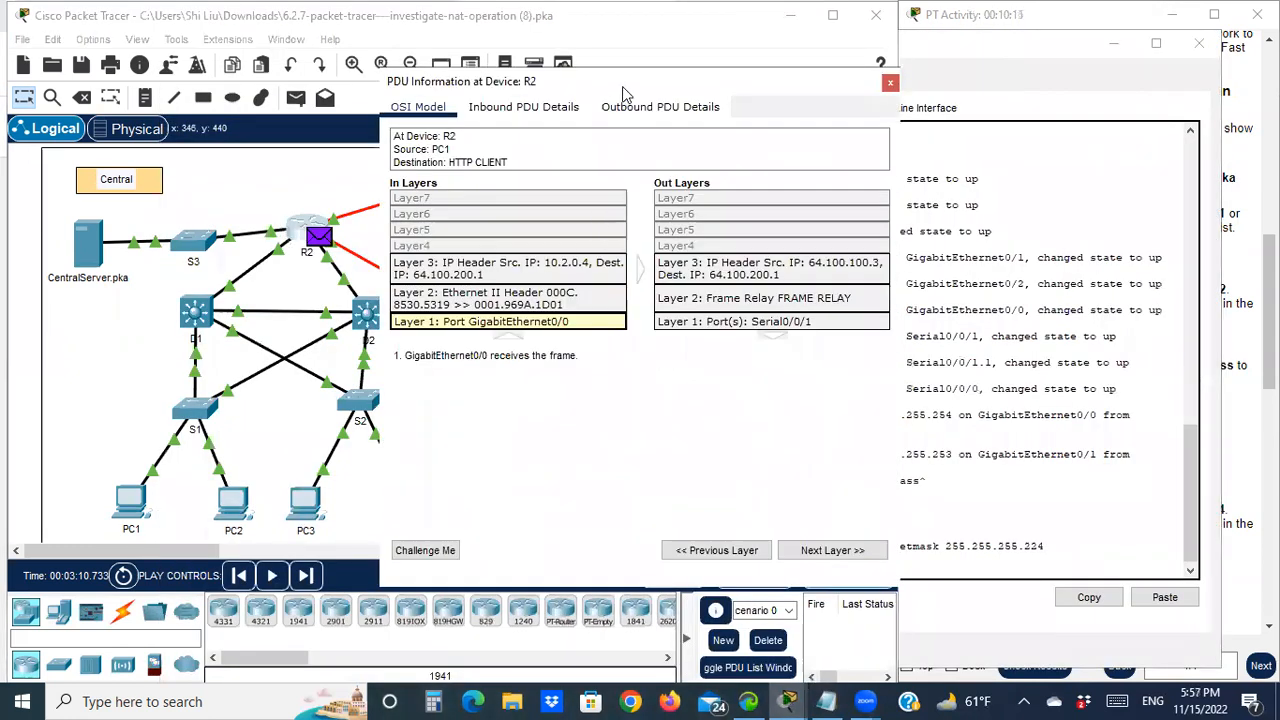
{"action": "left_click_drag", "start_coordinate": [583, 82], "coordinate": [330, 83]}
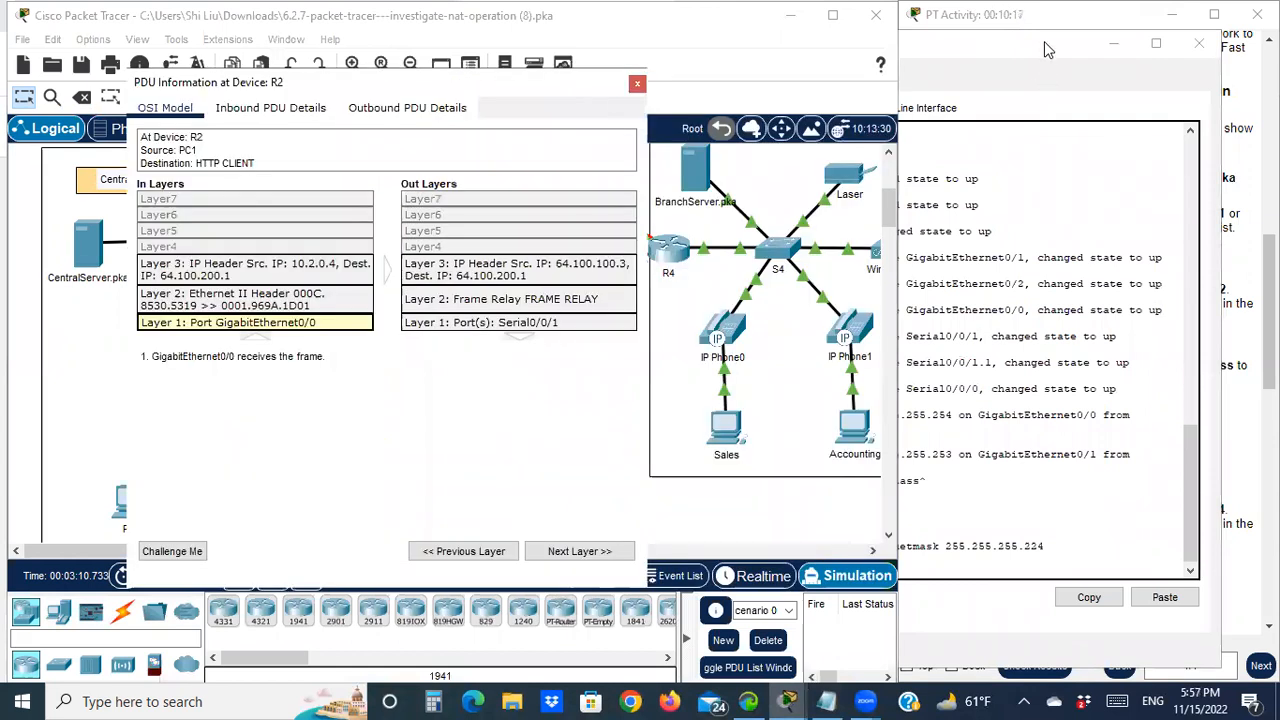
Set R2's CLI beside the PDU details, comparing pool range 64.100.100.3–64.100.100.31 with source 64.100.100.3
{"action": "left_click", "coordinate": [1044, 41]}
{"action": "left_click_drag", "start_coordinate": [716, 546], "coordinate": [886, 546]}
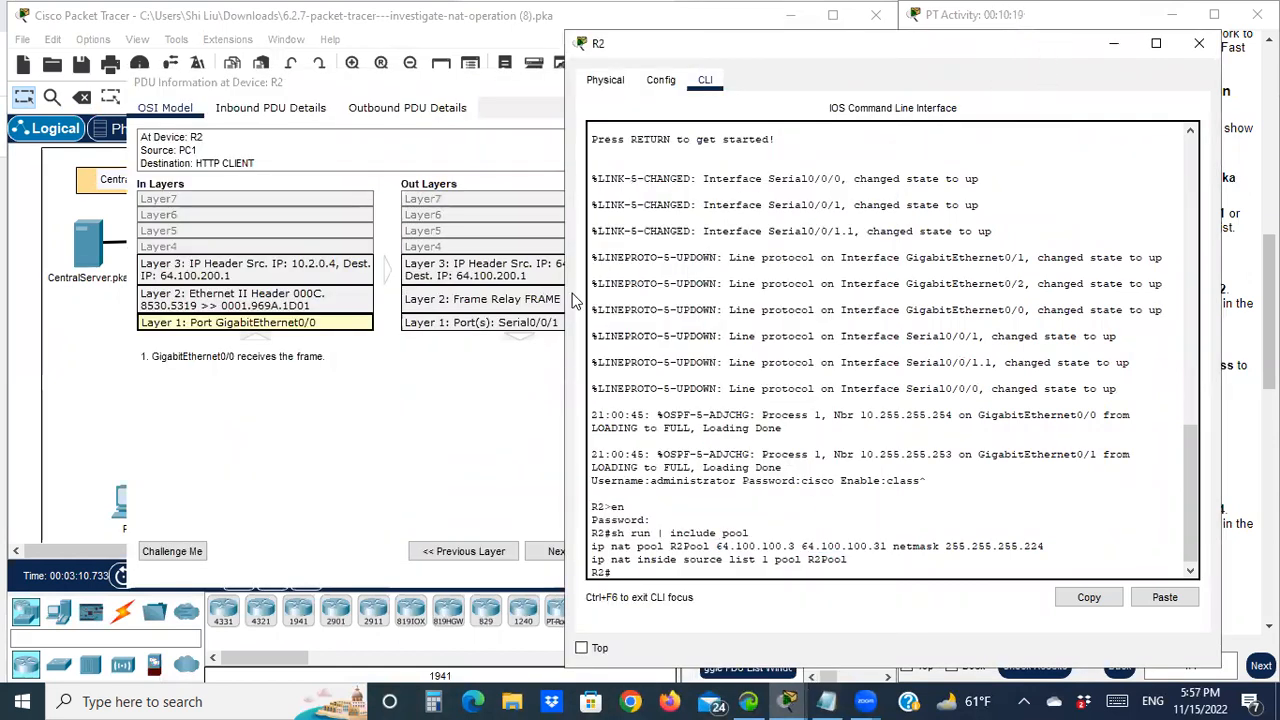
{"action": "left_click", "coordinate": [431, 86]}
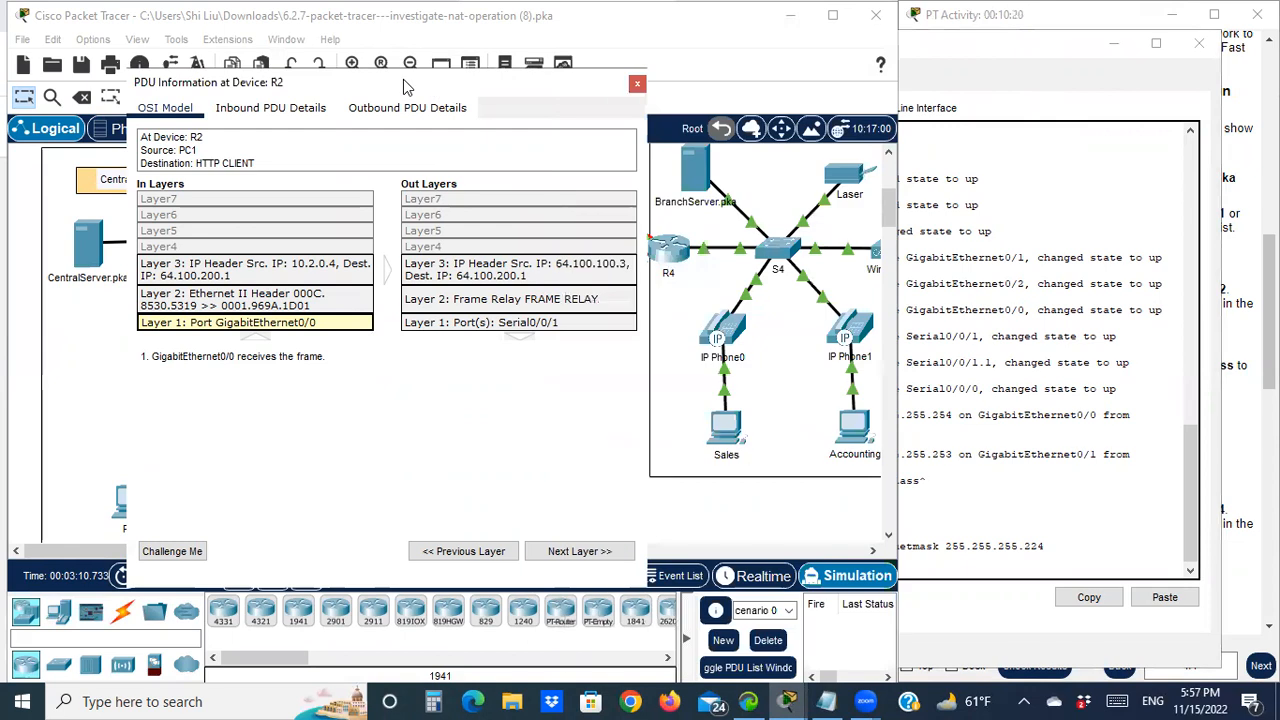
{"action": "left_click_drag", "start_coordinate": [403, 79], "coordinate": [335, 73]}
{"action": "left_click", "coordinate": [1029, 58]}
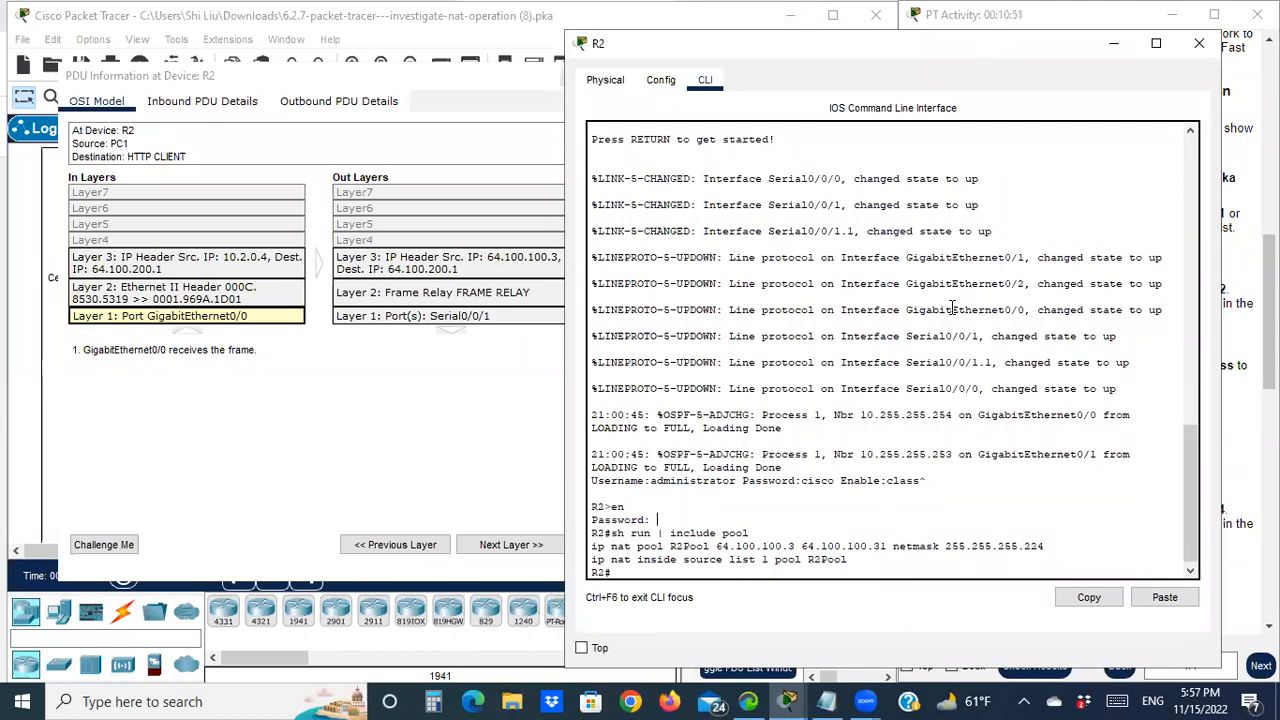
{"action": "left_click_drag", "start_coordinate": [919, 55], "coordinate": [591, 63]}
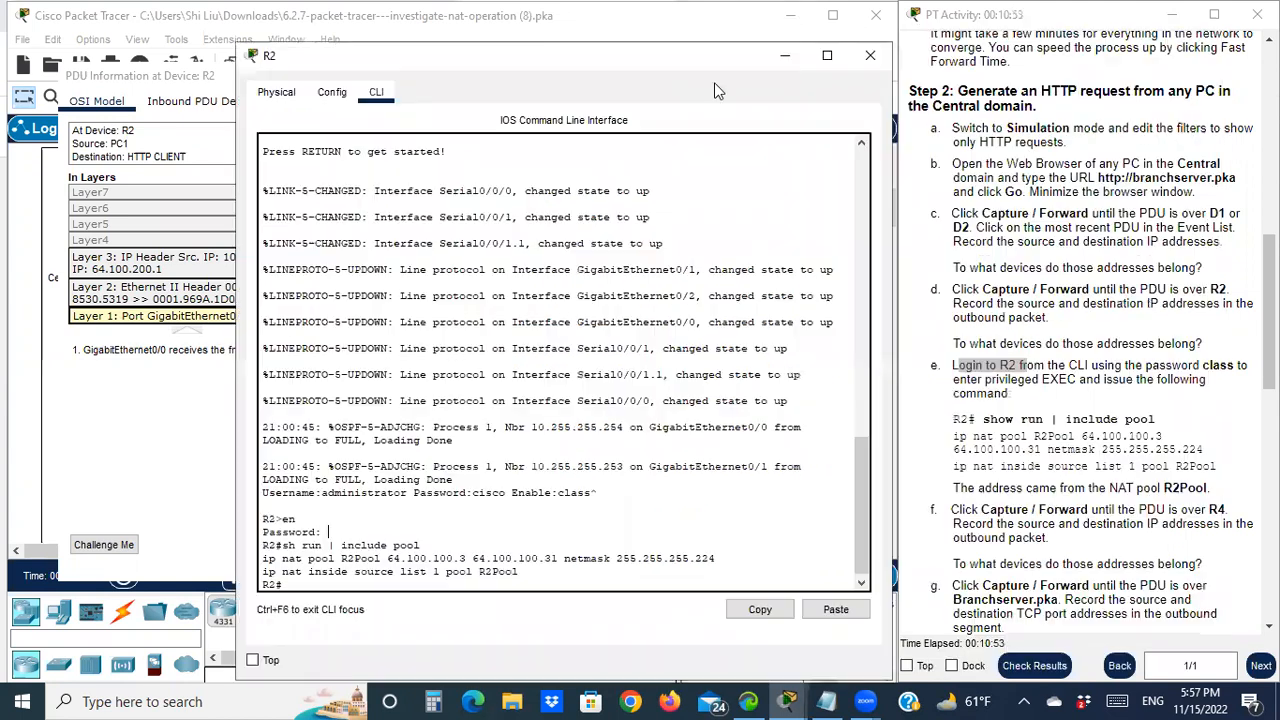
Close R2's CLI and PDU details, then forward the simulation so the HTTP PDU moves through the Intranet cloud
{"action": "left_click", "coordinate": [789, 58]}
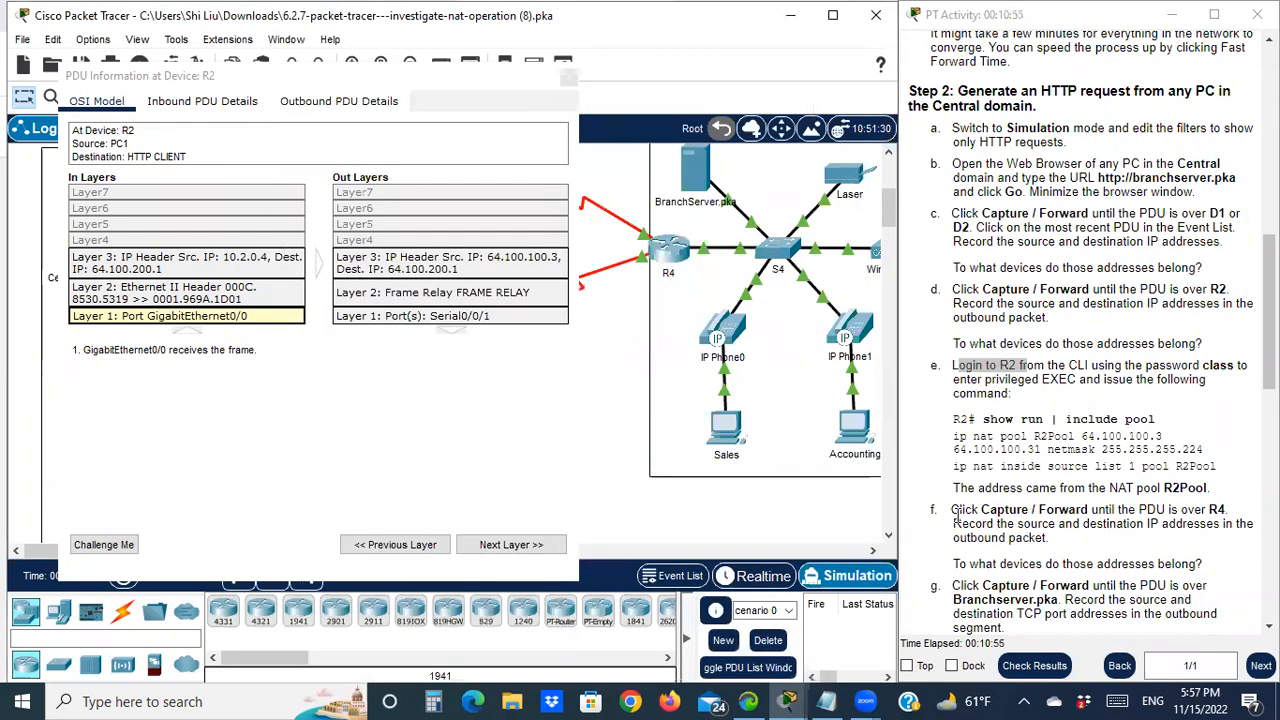
{"action": "left_click_drag", "start_coordinate": [970, 485], "coordinate": [1064, 490]}
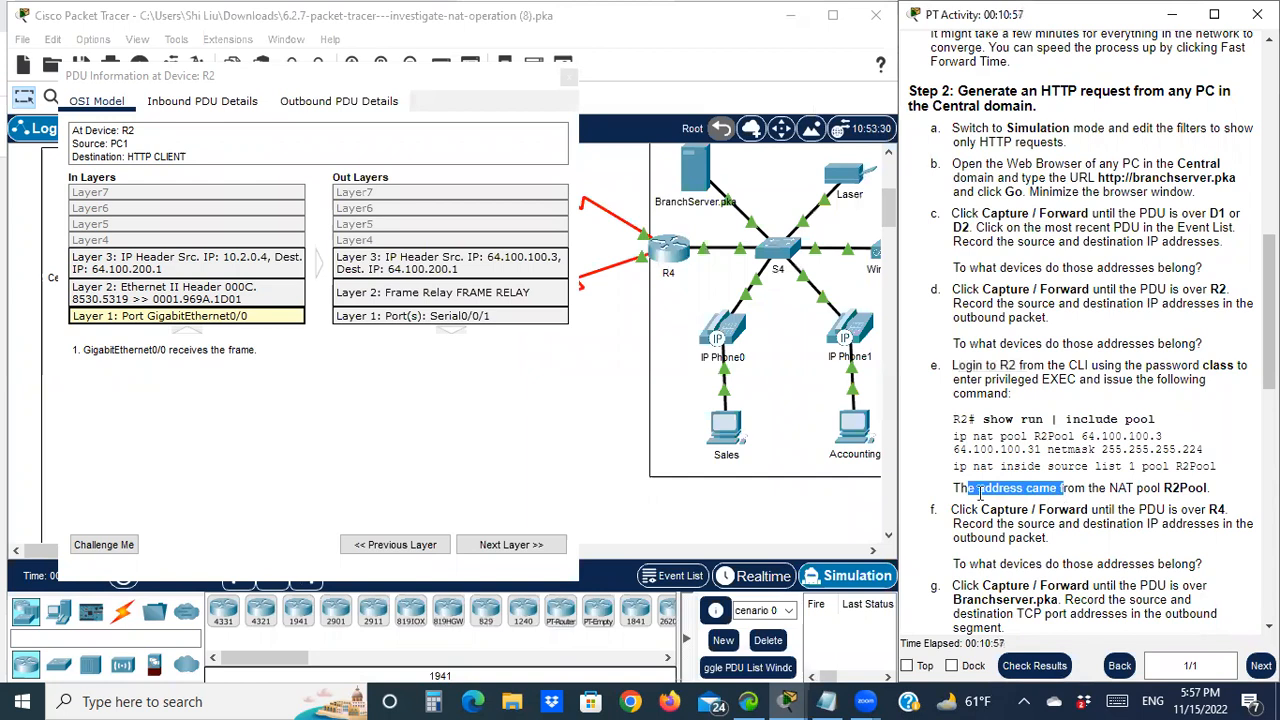
{"action": "scroll", "coordinate": [979, 492], "scroll_direction": "down", "scroll_amount": 2}
{"action": "left_click", "coordinate": [566, 79]}
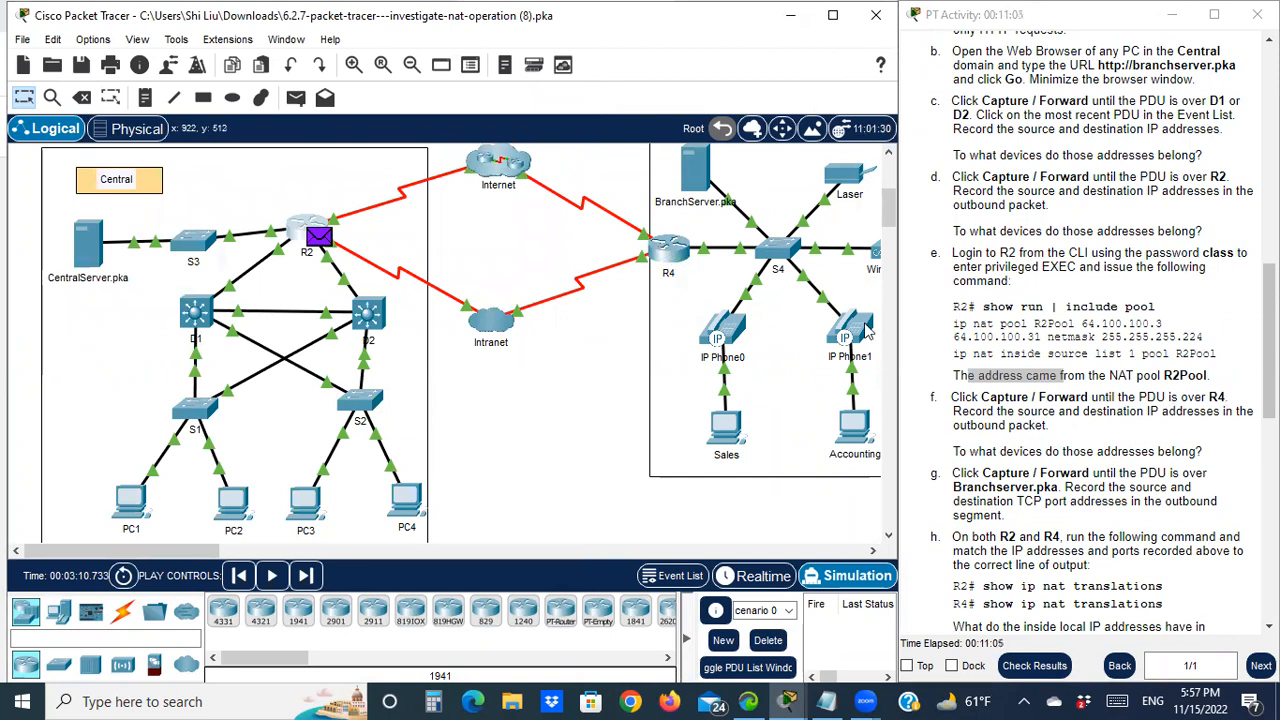
{"action": "left_click_drag", "start_coordinate": [1148, 397], "coordinate": [1233, 394]}
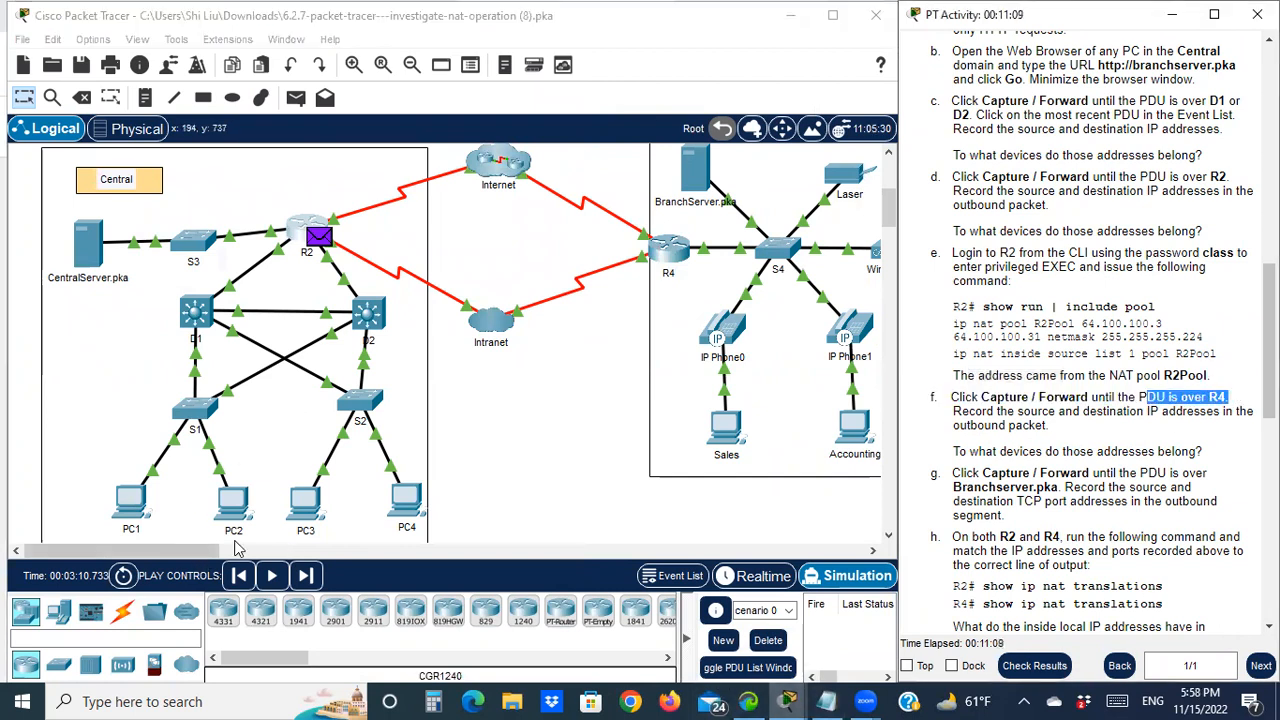
{"action": "left_click", "coordinate": [306, 576]}
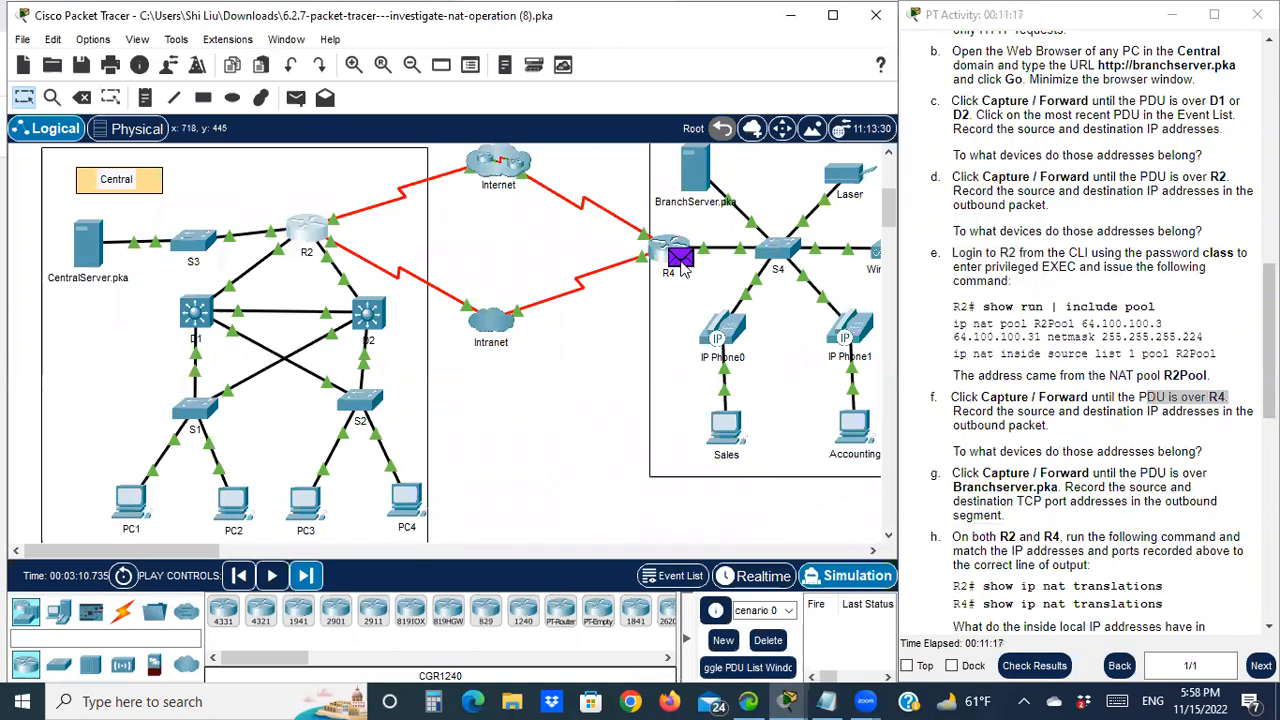
Open R4's PDU details showing destination 64.100.200.1 translated to 172.16.0.3, with the NAT notes alongside
{"action": "left_click", "coordinate": [688, 257]}
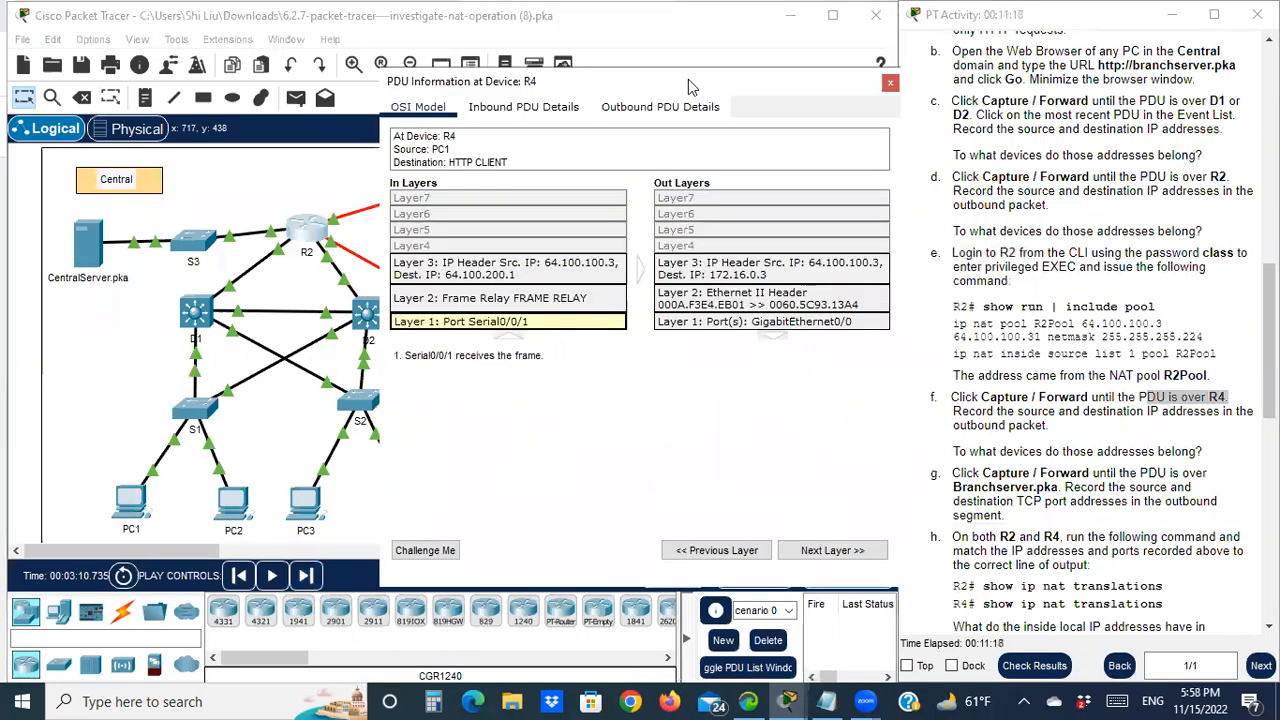
{"action": "left_click_drag", "start_coordinate": [688, 87], "coordinate": [313, 63]}
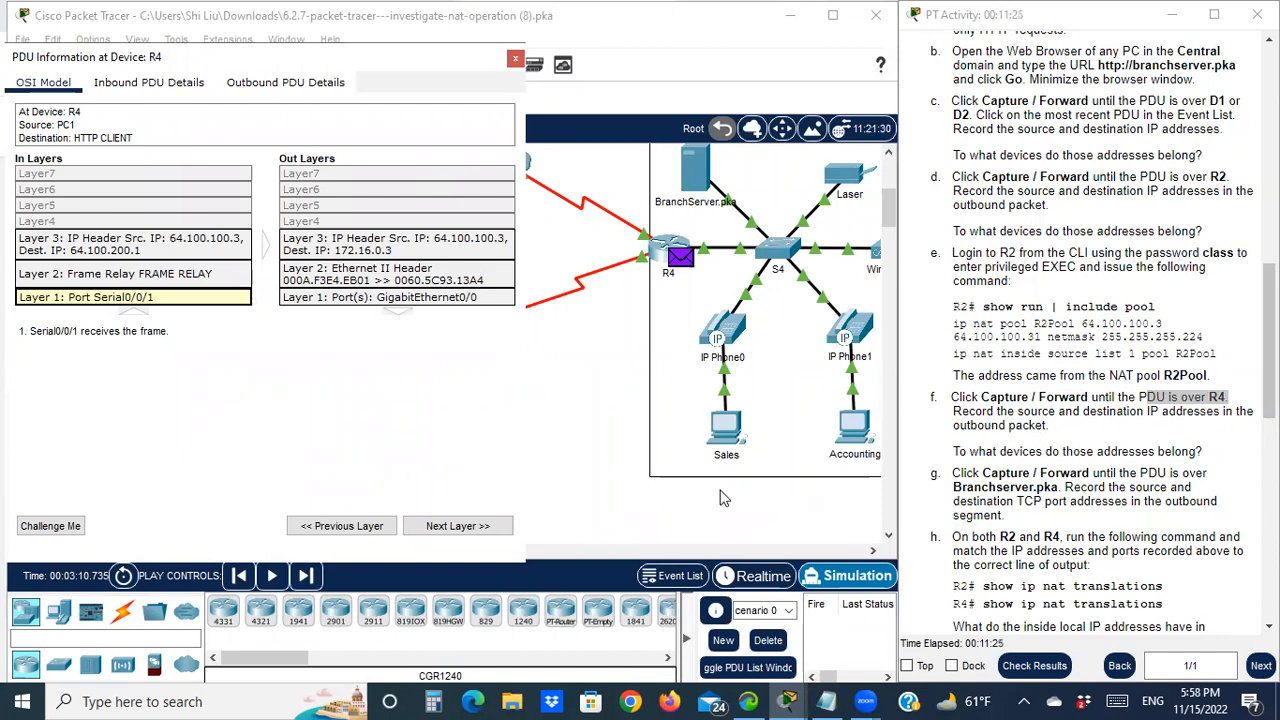
{"action": "left_click", "coordinate": [826, 700]}
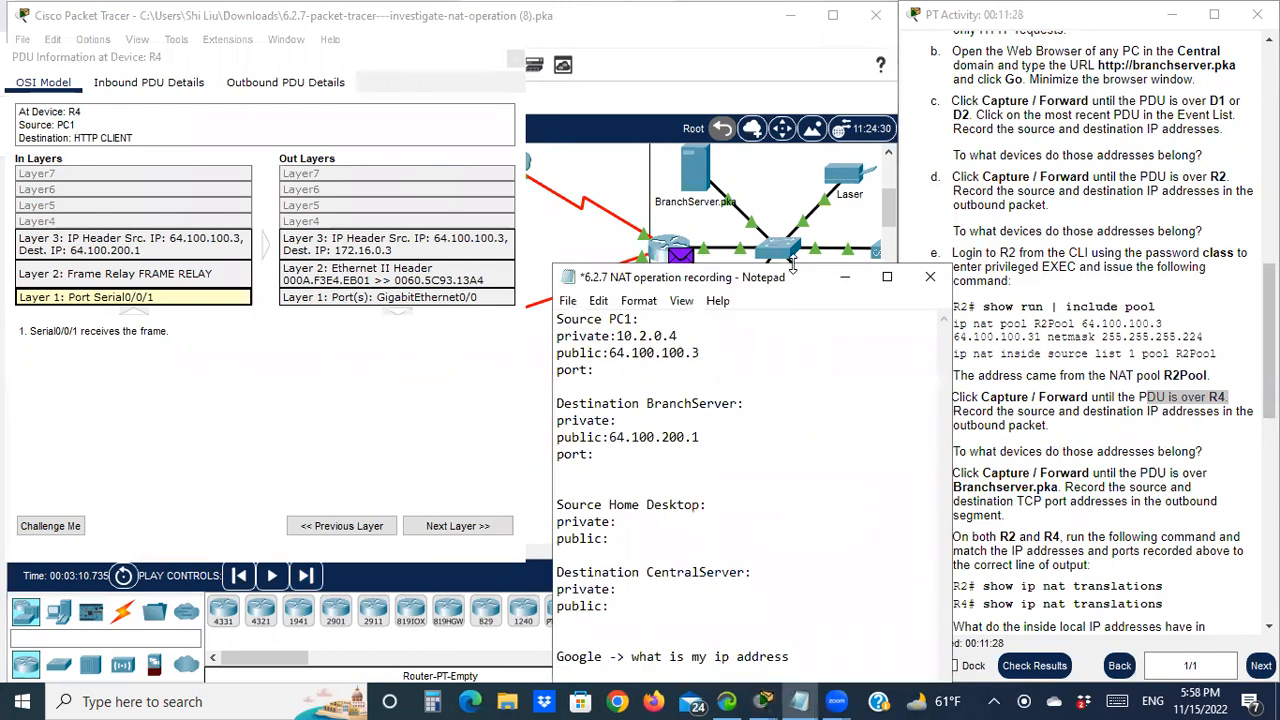
{"action": "left_click", "coordinate": [857, 130]}
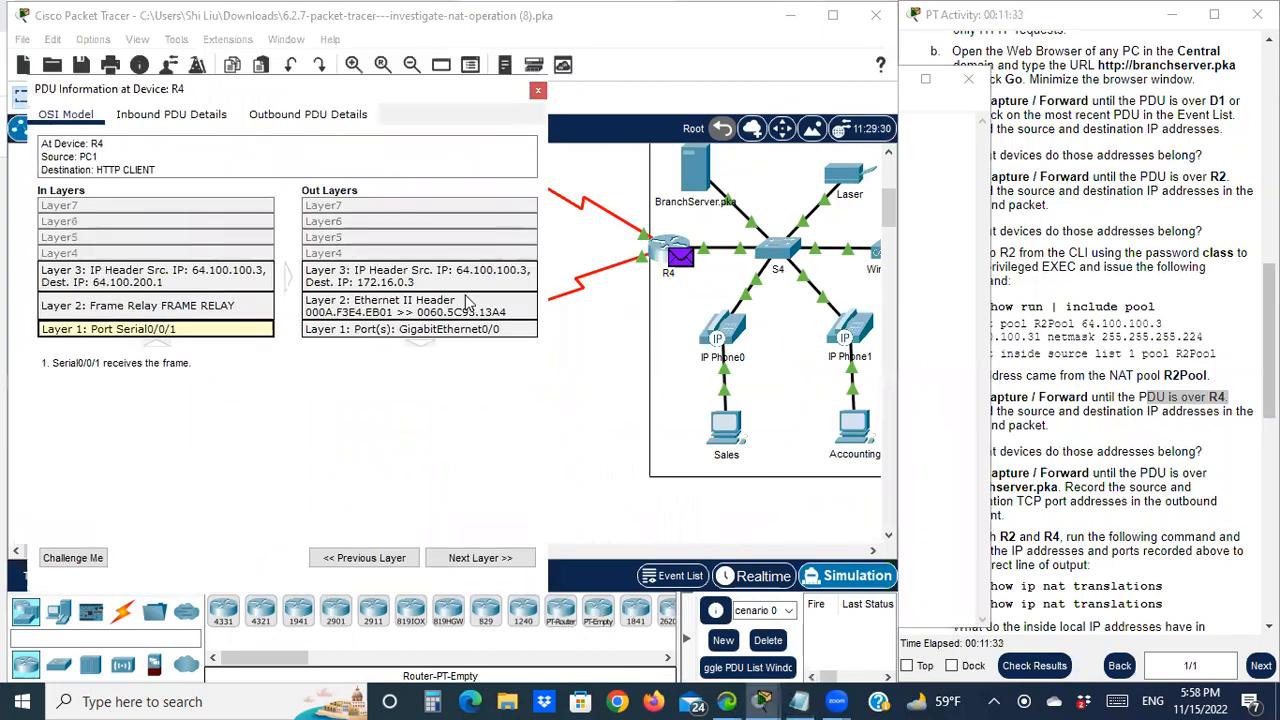
{"action": "left_click", "coordinate": [799, 701]}
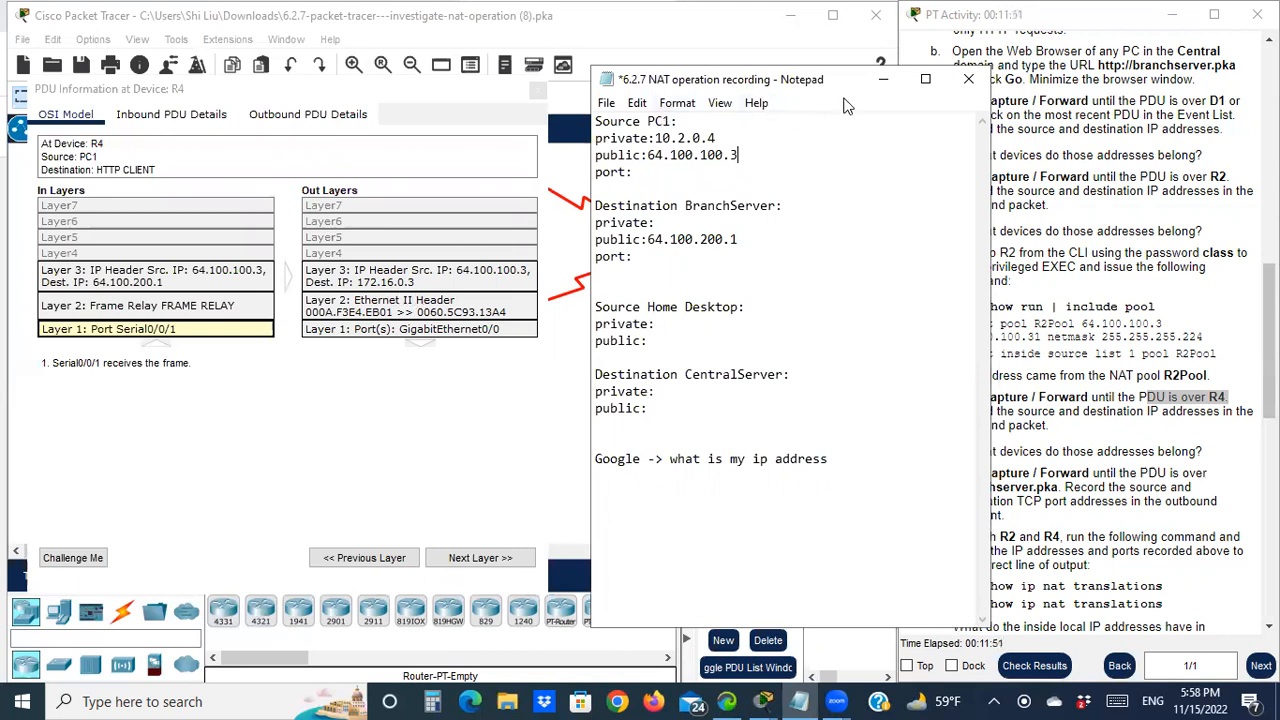
{"action": "left_click_drag", "start_coordinate": [851, 86], "coordinate": [1018, 74]}
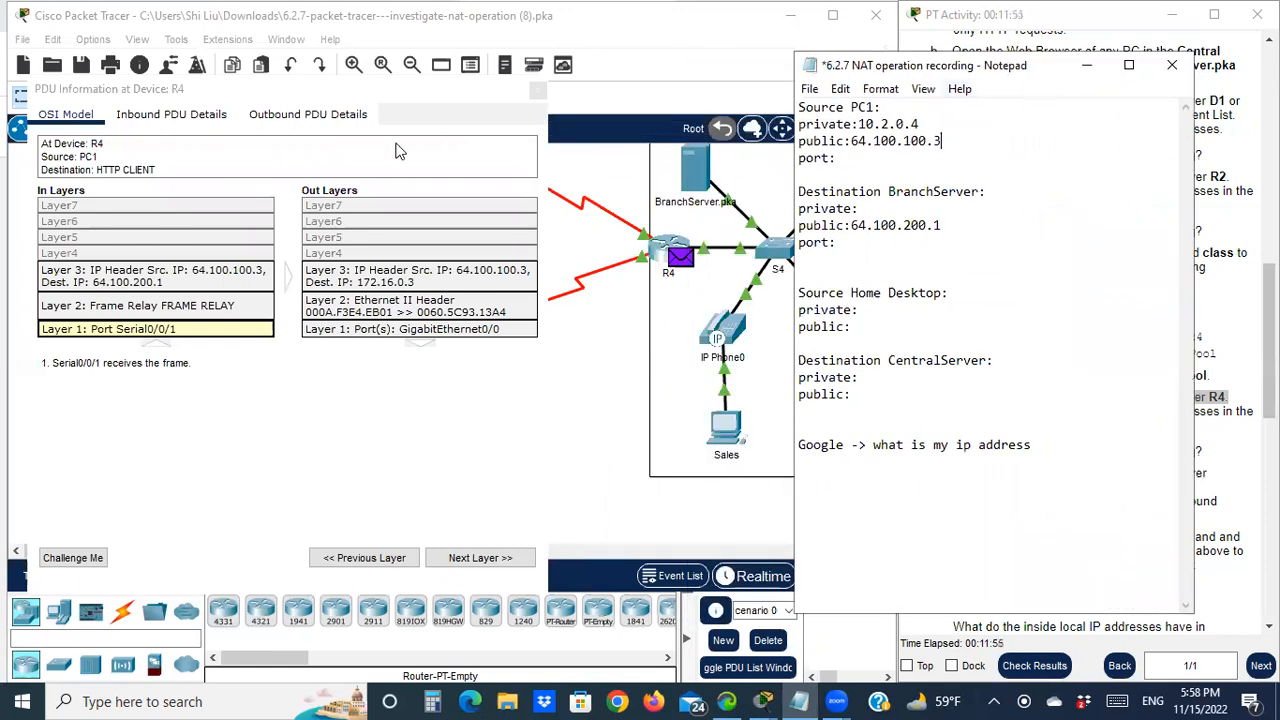
{"action": "left_click_drag", "start_coordinate": [343, 90], "coordinate": [315, 188]}
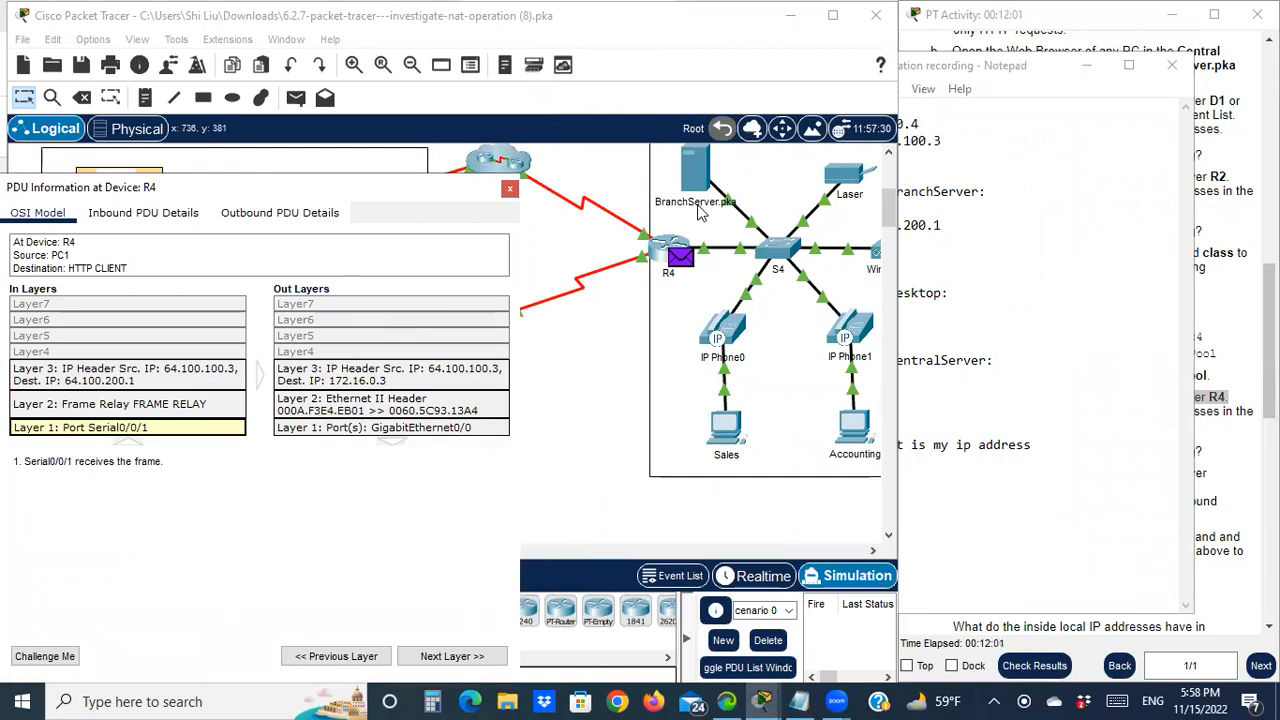
Type 172.16.0.3 after 'private:' under Destination BranchServer, then return to Packet Tracer
{"action": "left_click", "coordinate": [905, 249]}
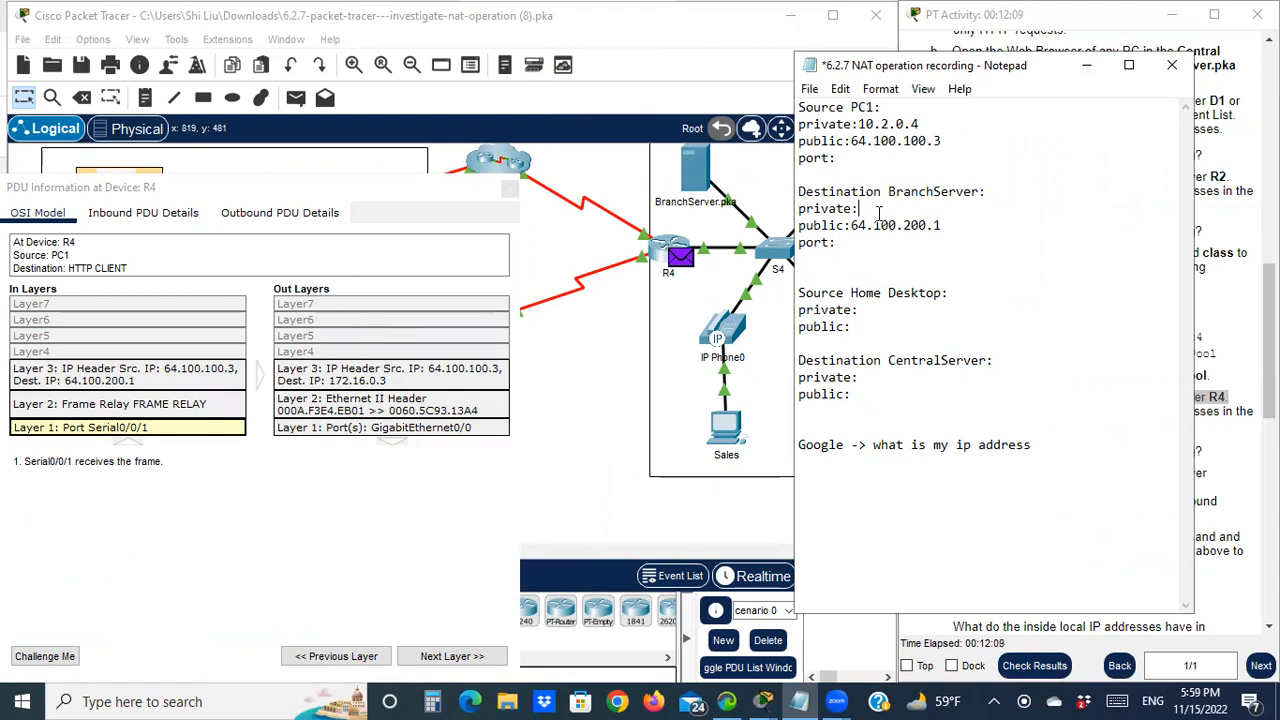
{"action": "left_click", "coordinate": [901, 203]}
{"action": "type", "text": "172.16.0.3"}
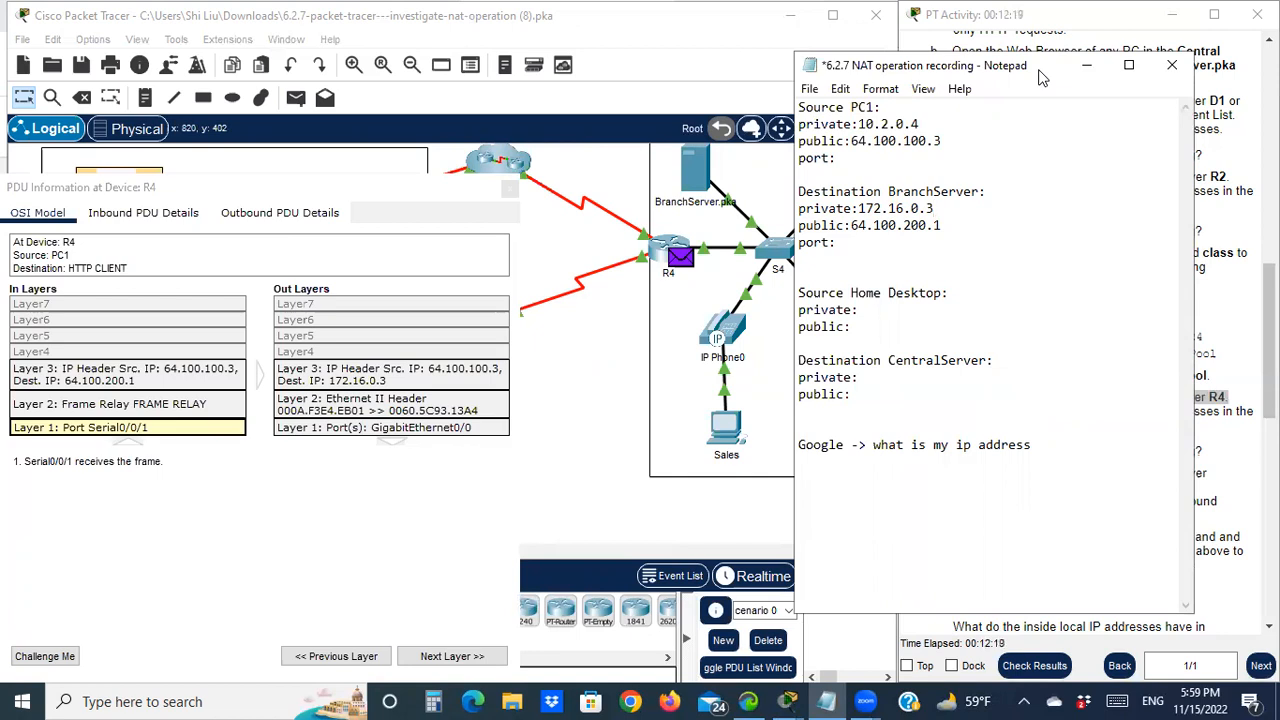
{"action": "left_click_drag", "start_coordinate": [1036, 87], "coordinate": [745, 310]}
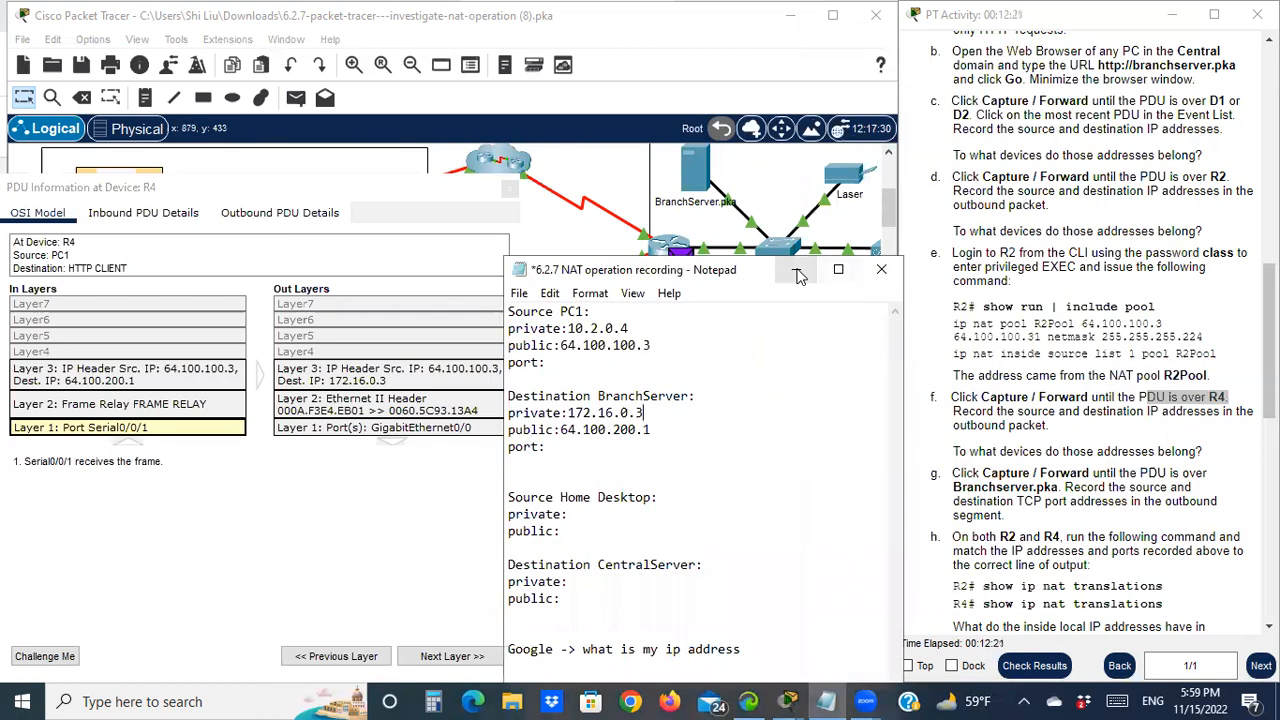
{"action": "left_click", "coordinate": [930, 443]}
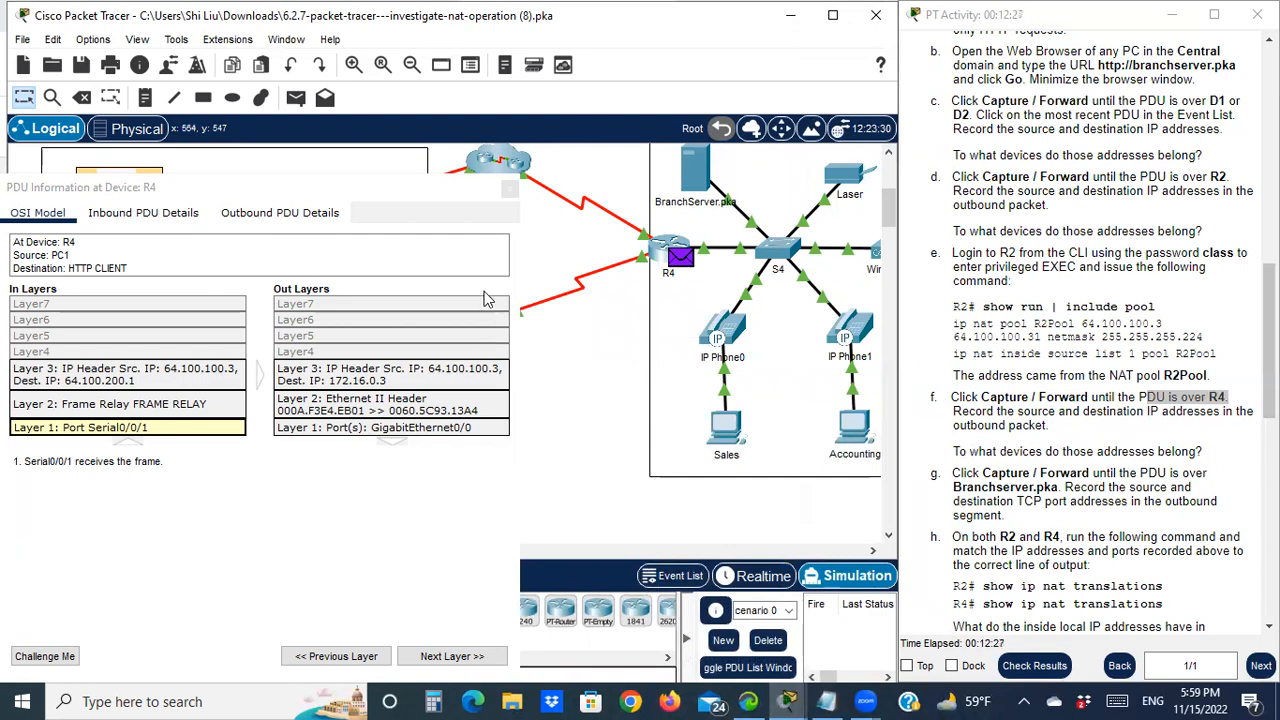
Close R4's PDU details and forward the simulation so the PDU passes S4 to BranchServer.pka
{"action": "left_click", "coordinate": [358, 186]}
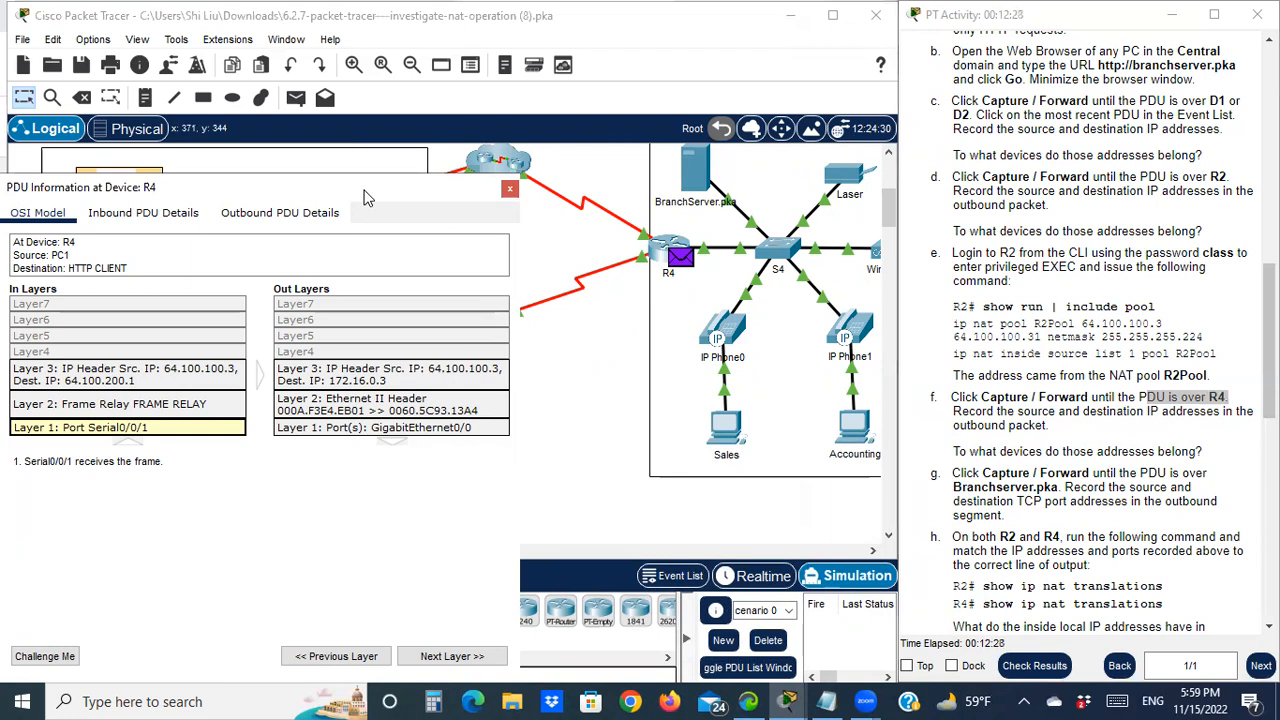
{"action": "left_click_drag", "start_coordinate": [365, 197], "coordinate": [487, 264]}
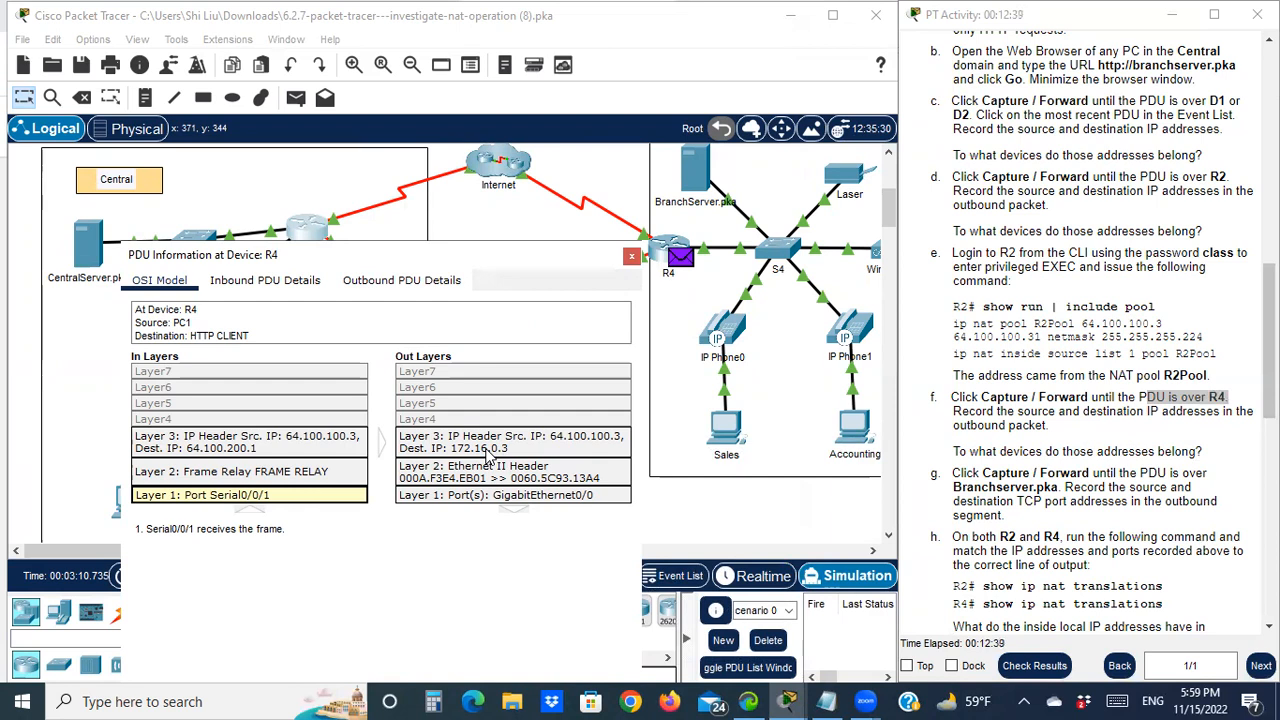
{"action": "left_click_drag", "start_coordinate": [951, 475], "coordinate": [966, 474]}
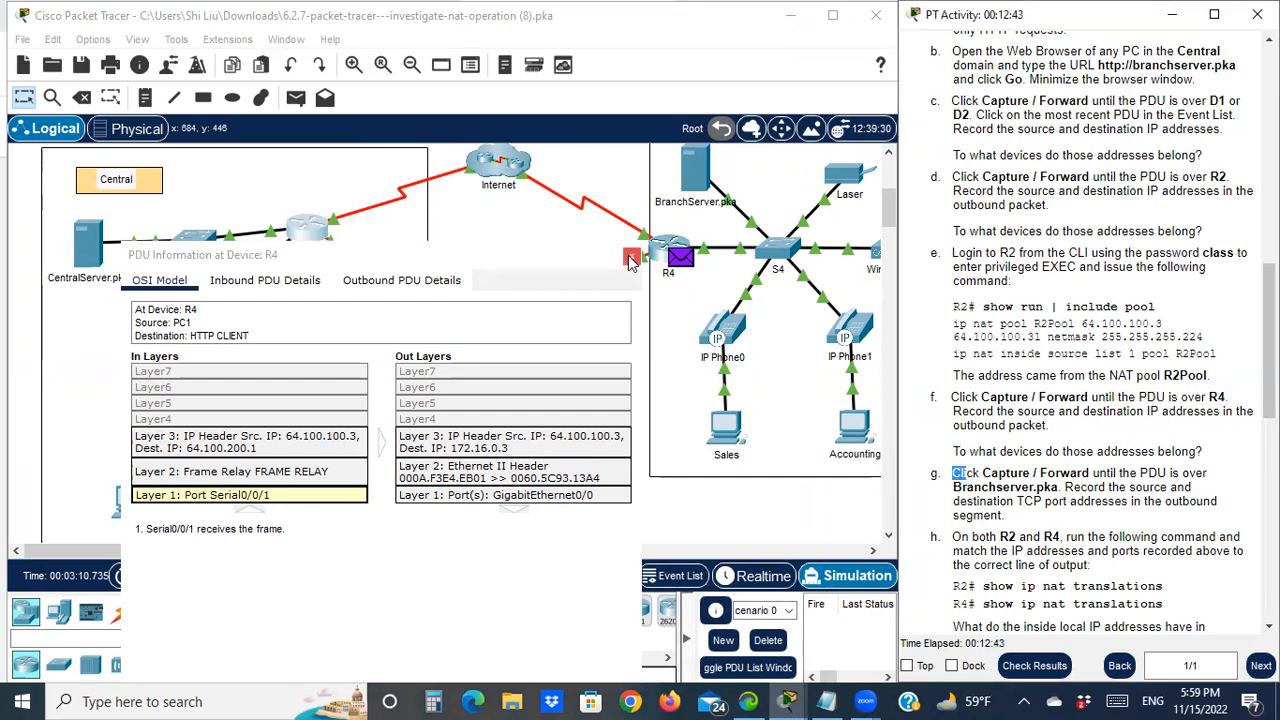
{"action": "left_click", "coordinate": [631, 259]}
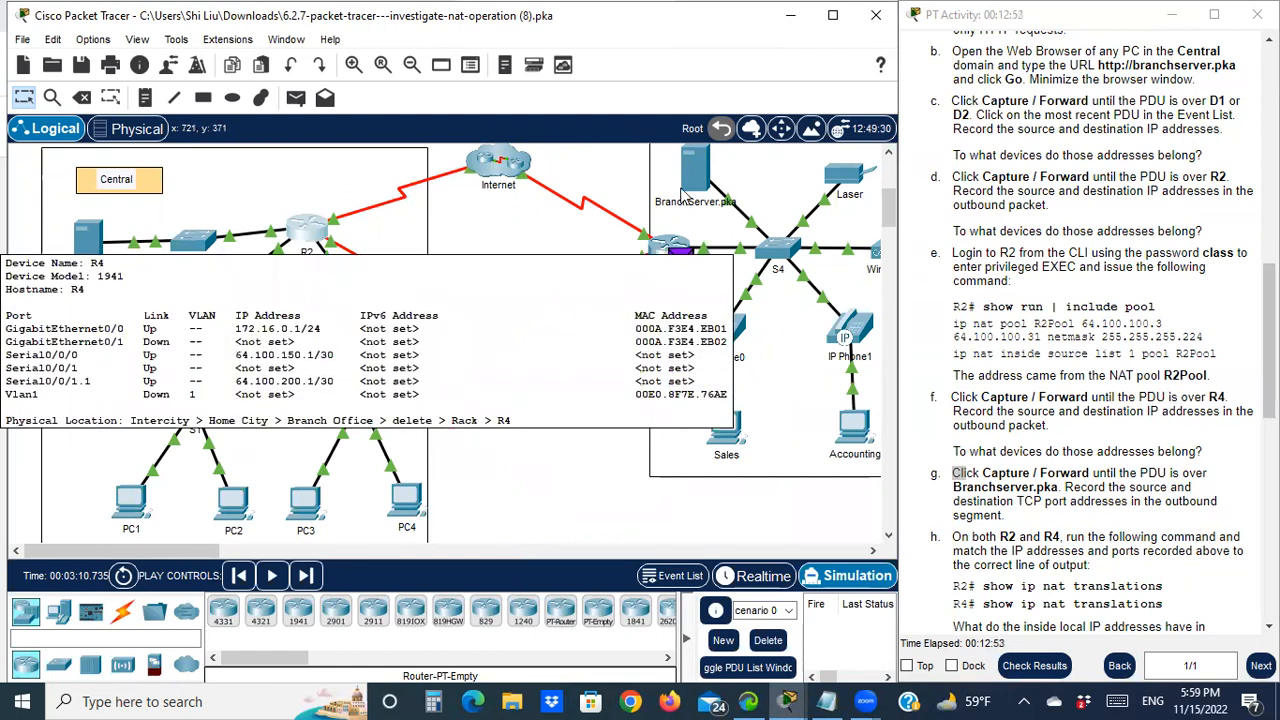
{"action": "left_click", "coordinate": [305, 577]}
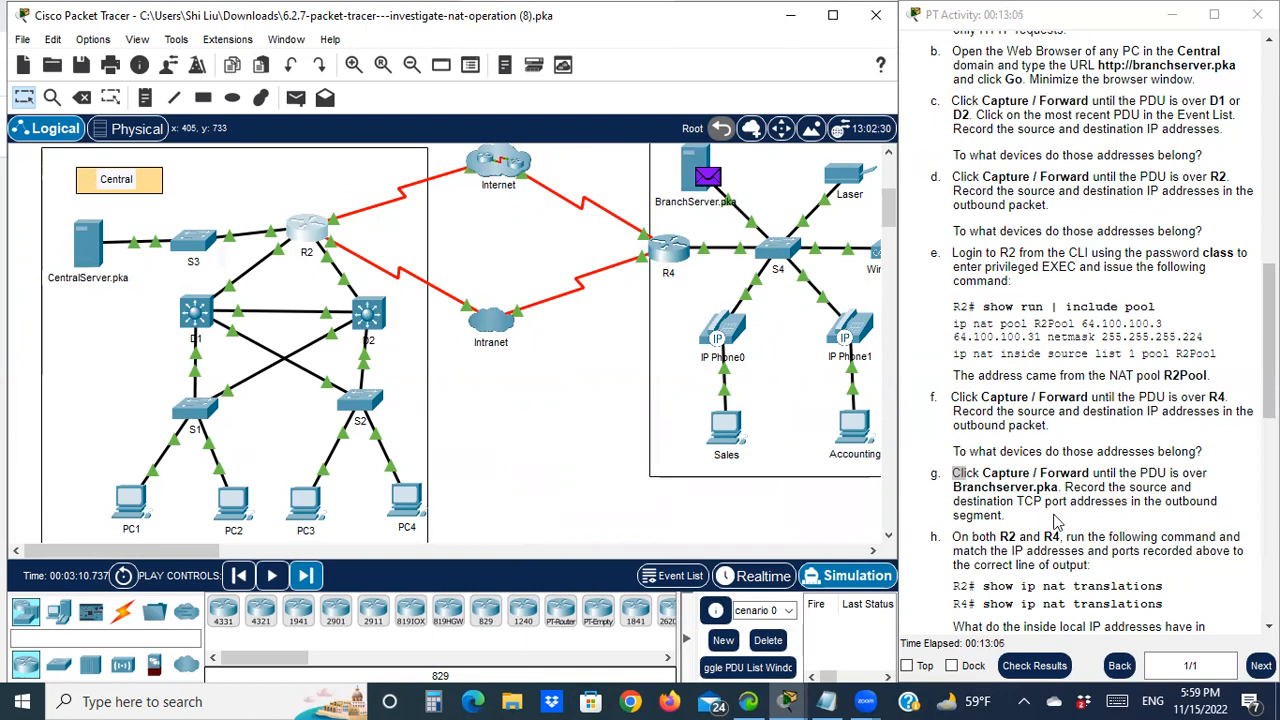
Open BranchServer.pka's PDU details showing TCP ports 1025 and 80, then switch to the NAT notes
{"action": "left_click", "coordinate": [708, 178]}
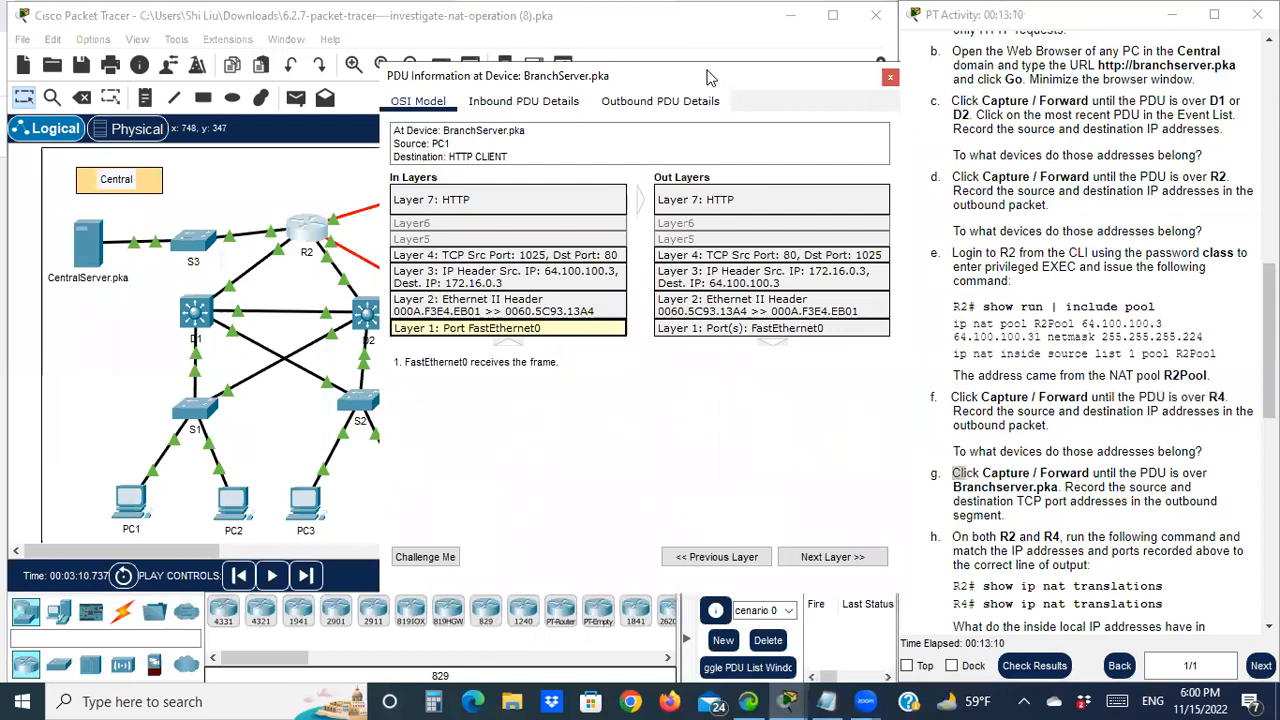
{"action": "left_click_drag", "start_coordinate": [708, 77], "coordinate": [372, 72]}
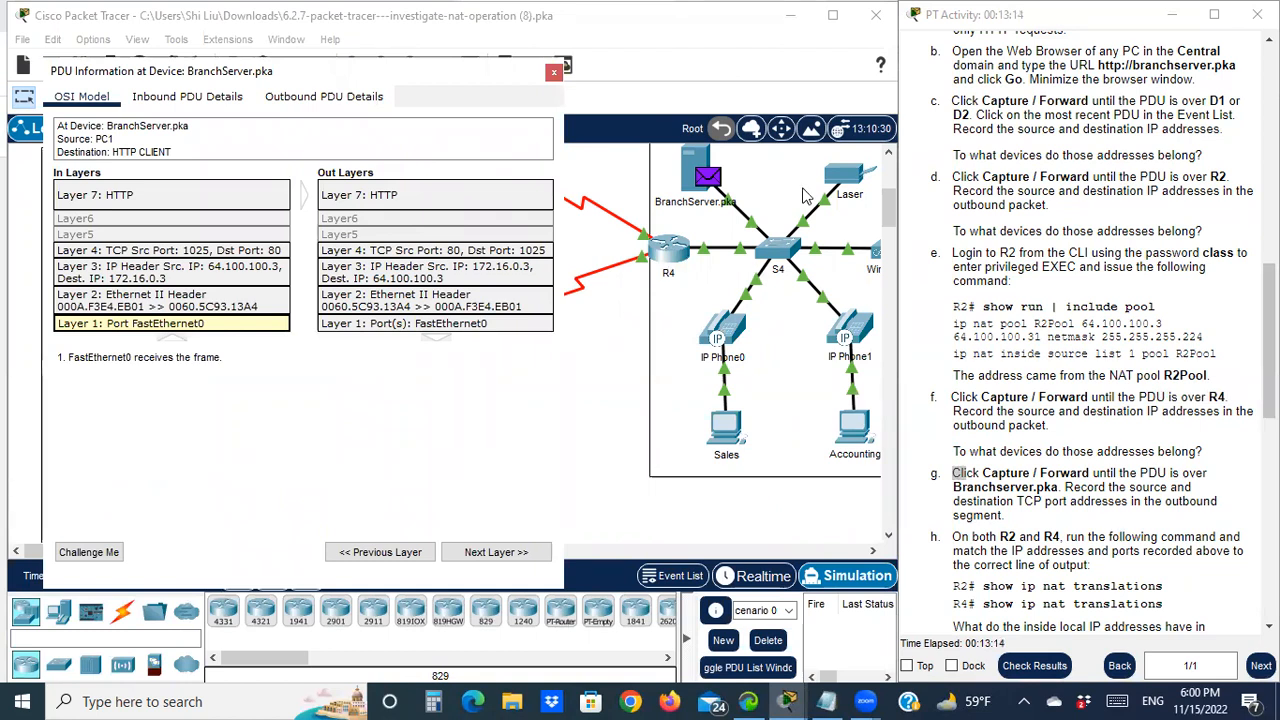
{"action": "key", "text": "alt+Tab"}
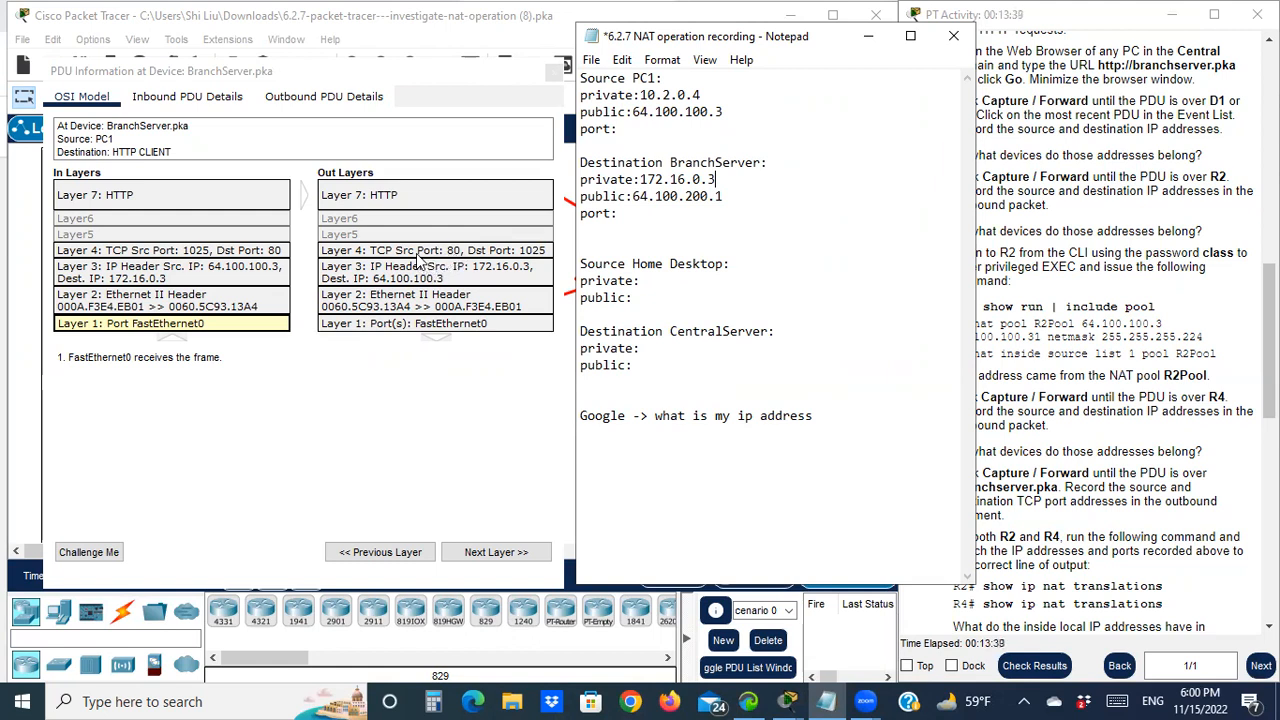
Arrange the BranchServer packet details and the NAT notes side by side over the topology
{"action": "left_click_drag", "start_coordinate": [445, 78], "coordinate": [383, 104]}
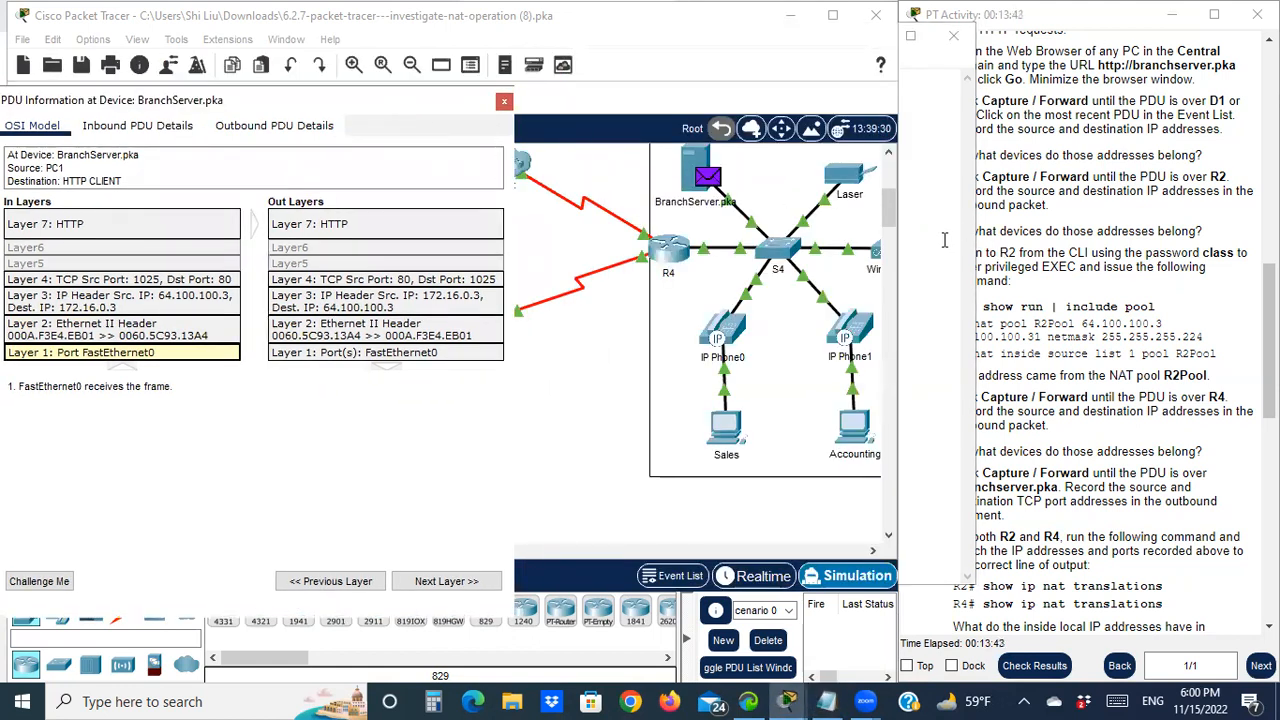
{"action": "key", "text": "alt+Tab"}
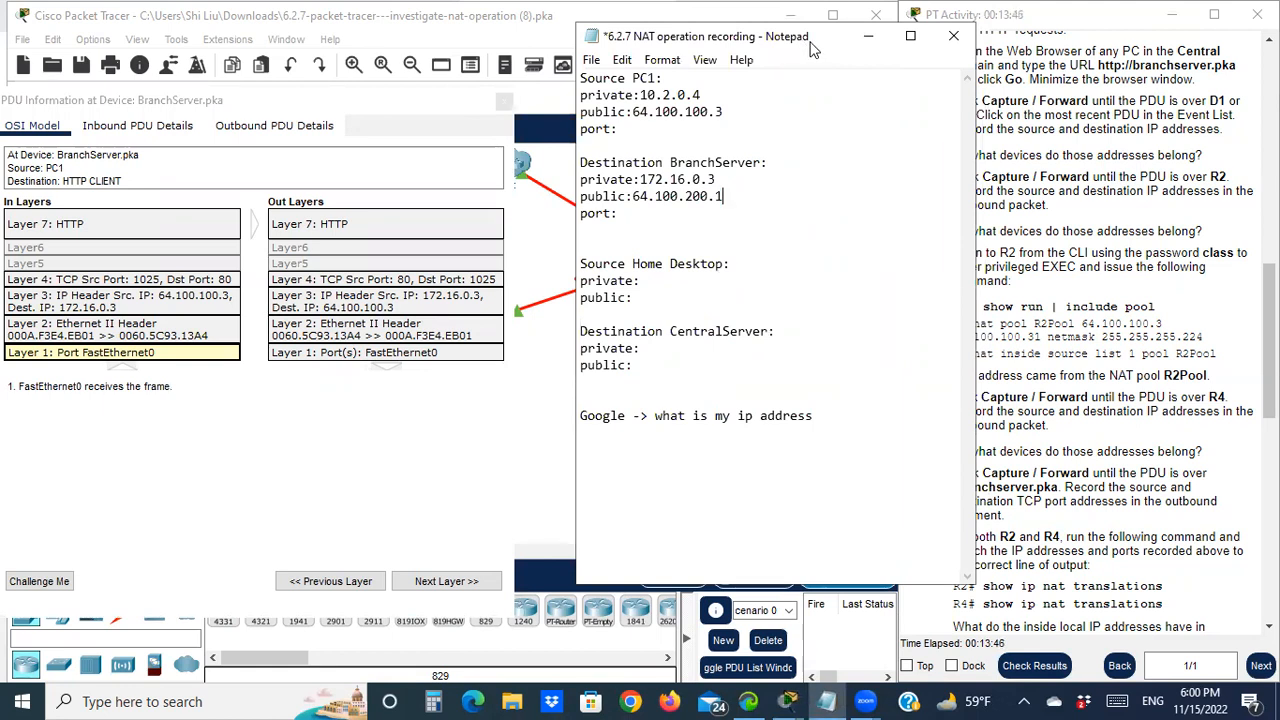
{"action": "left_click_drag", "start_coordinate": [813, 47], "coordinate": [1051, 81]}
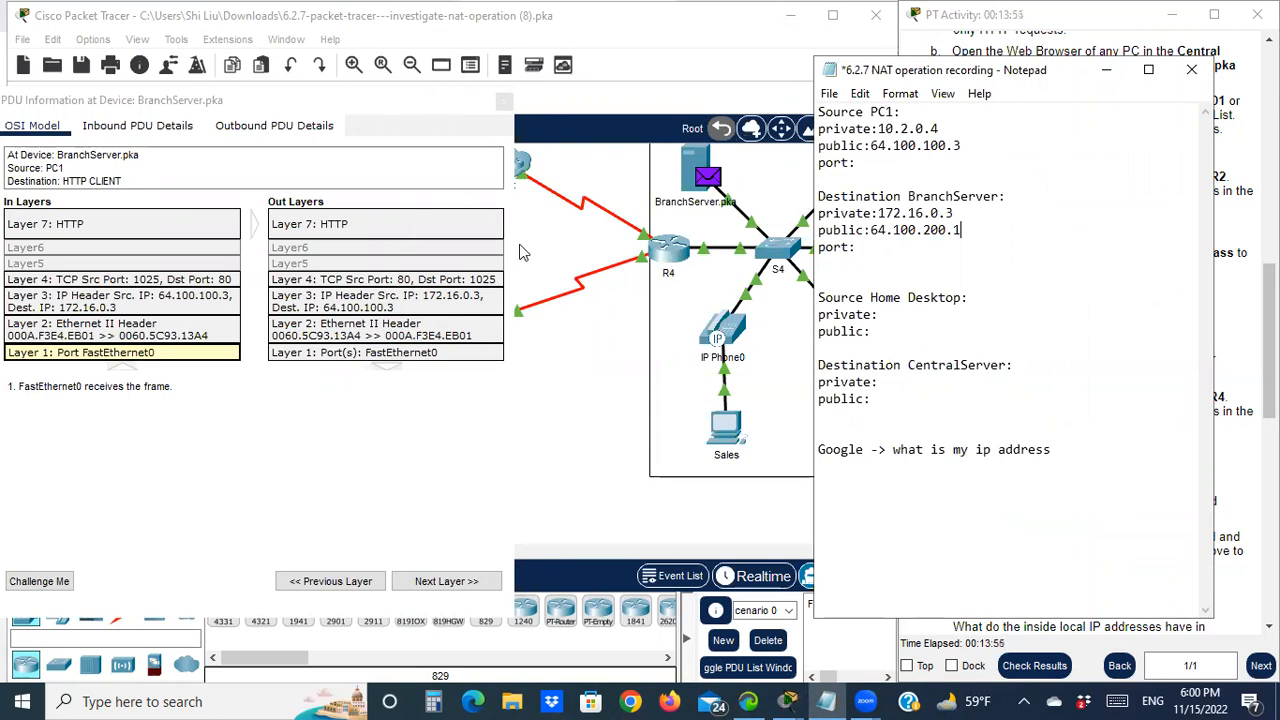
{"action": "left_click", "coordinate": [268, 102]}
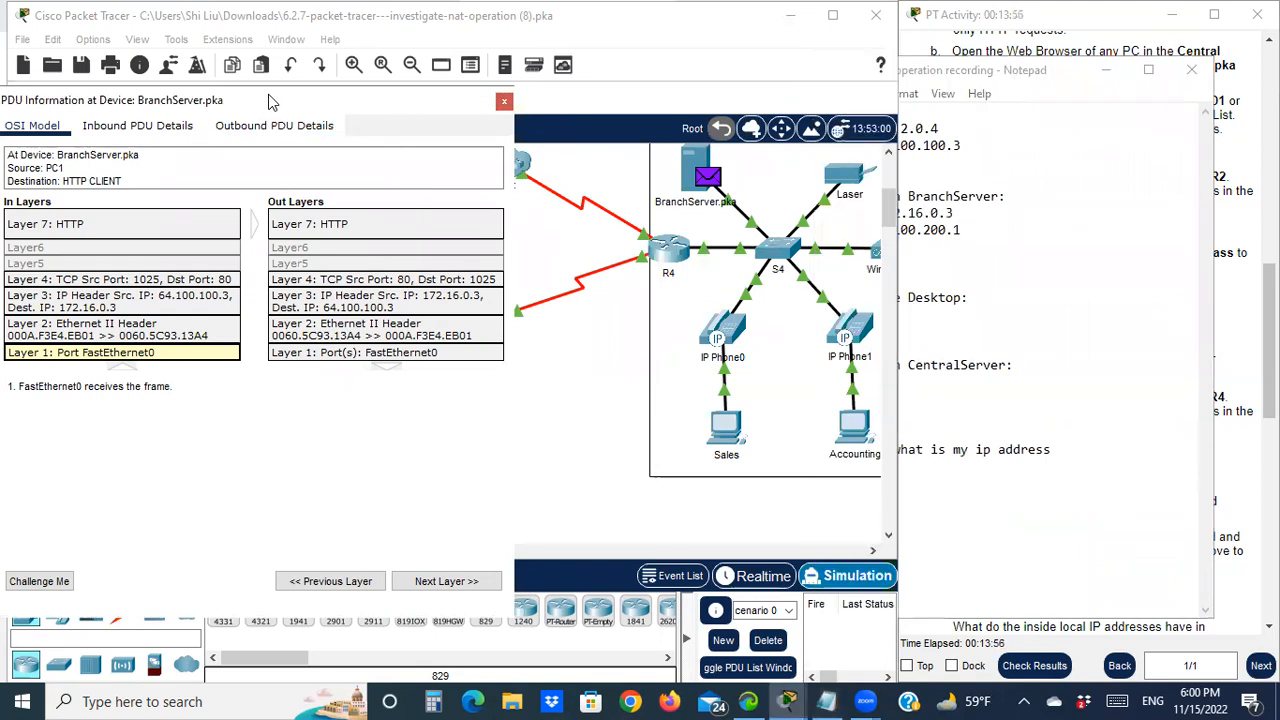
{"action": "left_click_drag", "start_coordinate": [269, 96], "coordinate": [344, 93]}
{"action": "left_click", "coordinate": [912, 254]}
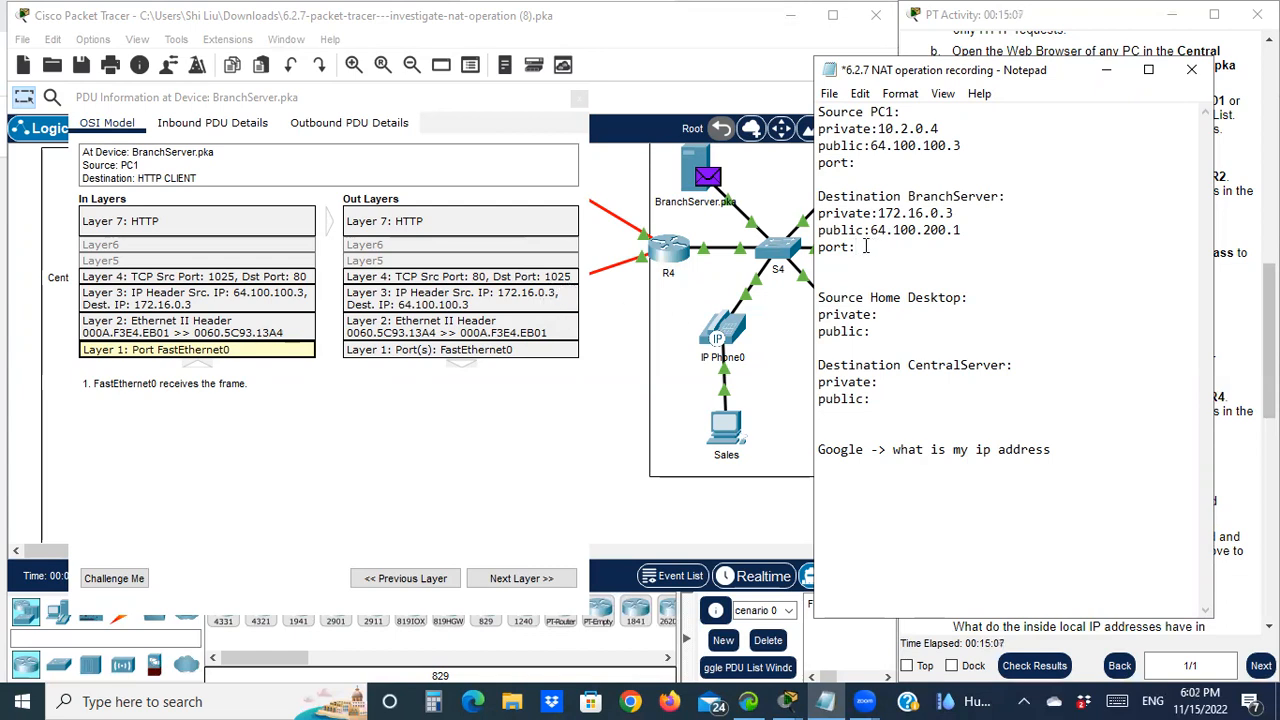
Record port 80 for BranchServer and port 1025 for PC1, then minimize the notes
{"action": "type", "text": "80"}
{"action": "left_click", "coordinate": [872, 166]}
{"action": "type", "text": "1025"}
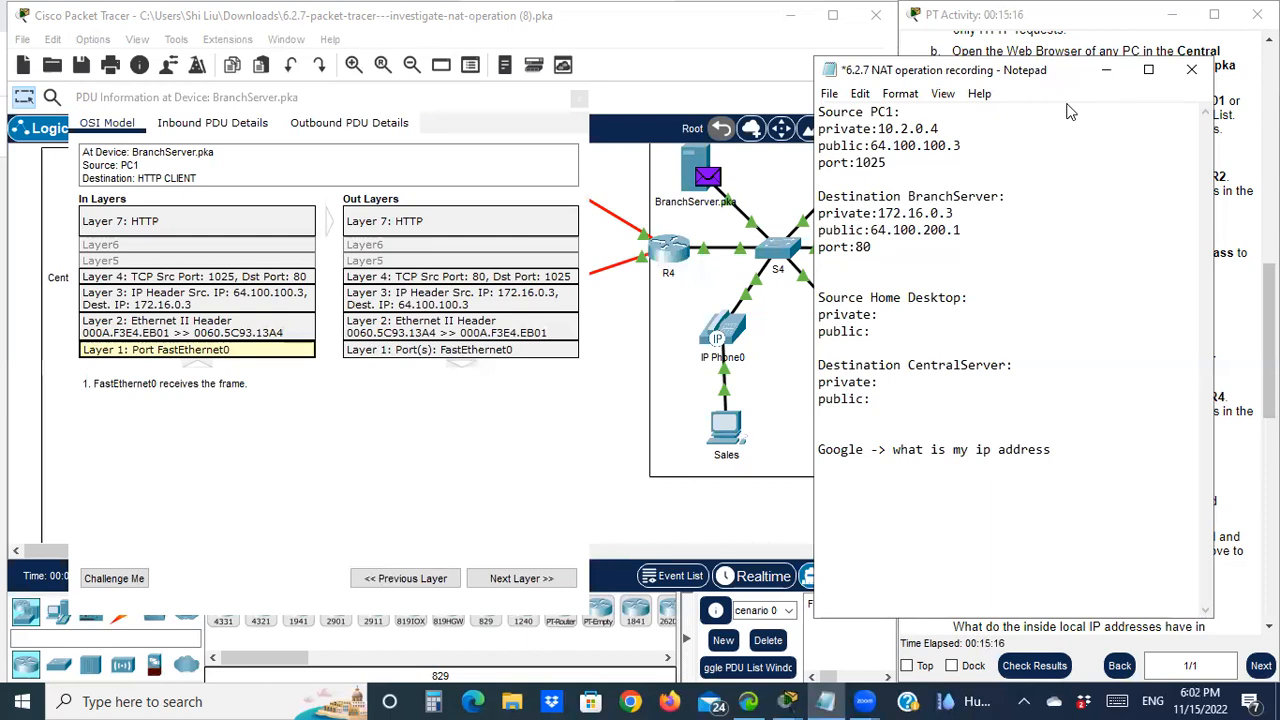
{"action": "left_click_drag", "start_coordinate": [1067, 71], "coordinate": [935, 144]}
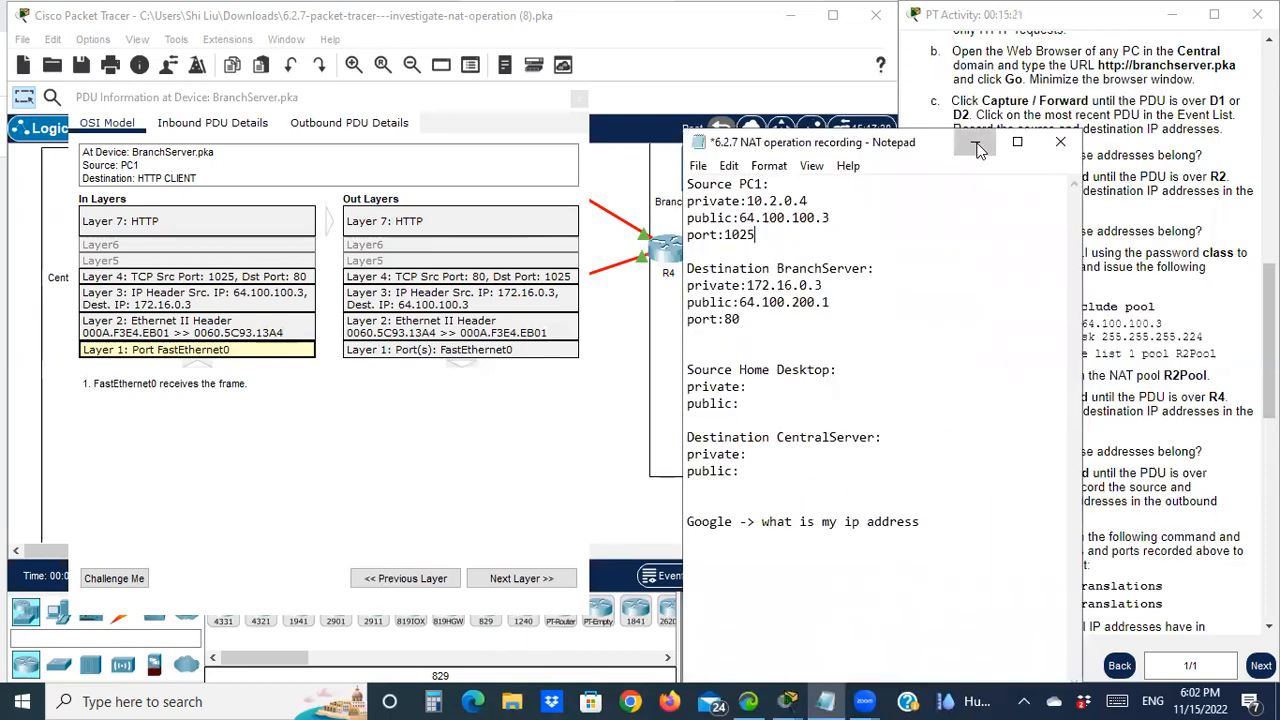
{"action": "left_click", "coordinate": [976, 143]}
{"action": "scroll", "coordinate": [1029, 283], "scroll_direction": "down", "scroll_amount": 3}
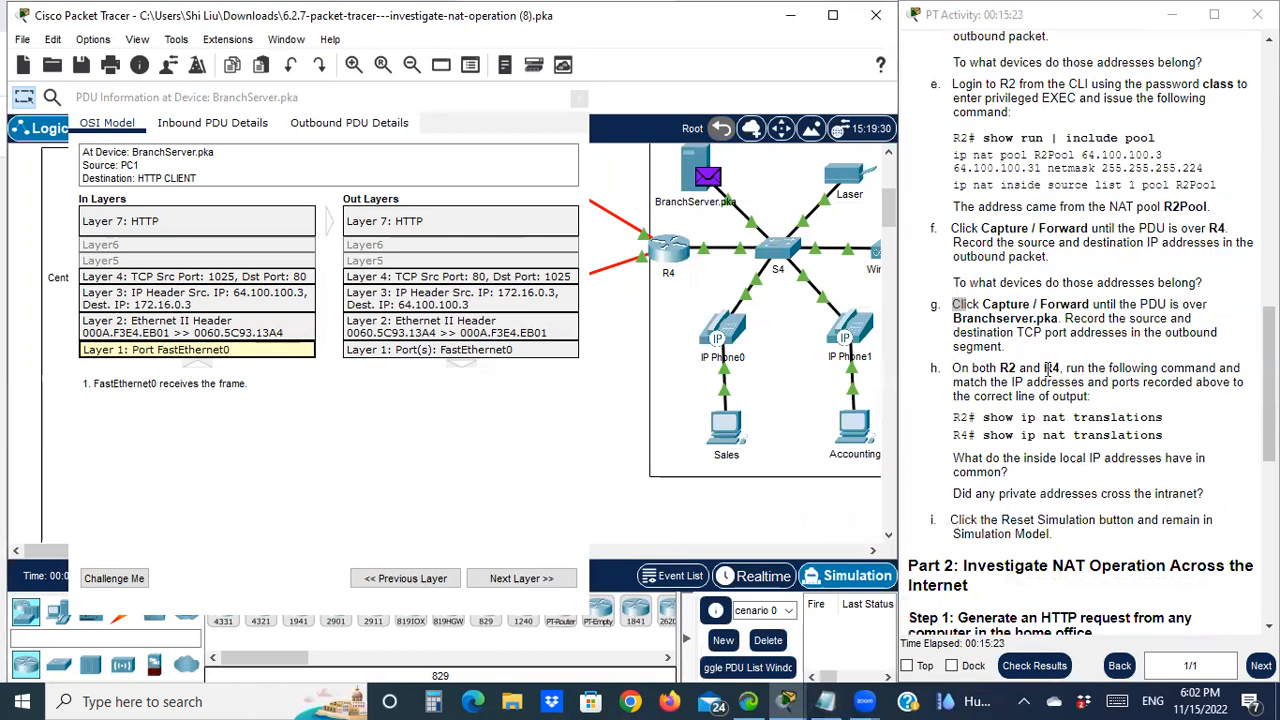
Close the PDU details and run 'show ip nat translations' on R2, showing 10.2.0.4:1025 as 64.100.100.3:1025
{"action": "left_click_drag", "start_coordinate": [962, 367], "coordinate": [1014, 368]}
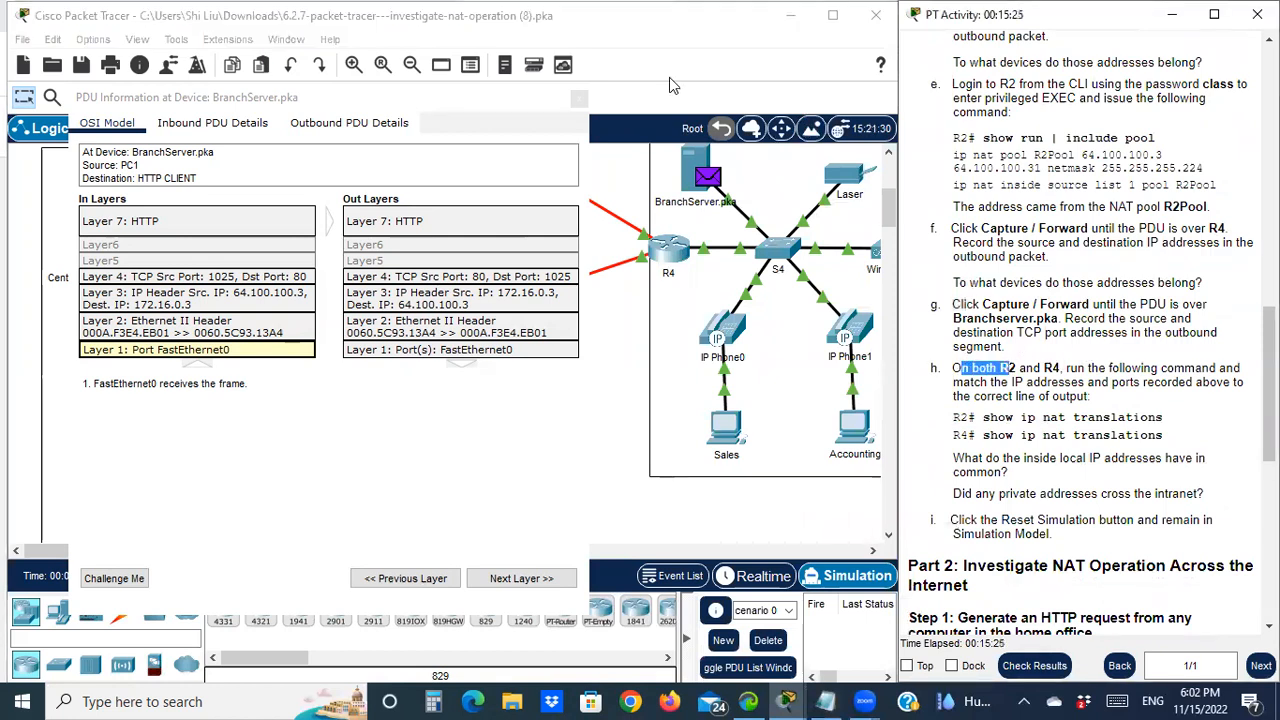
{"action": "left_click", "coordinate": [580, 104]}
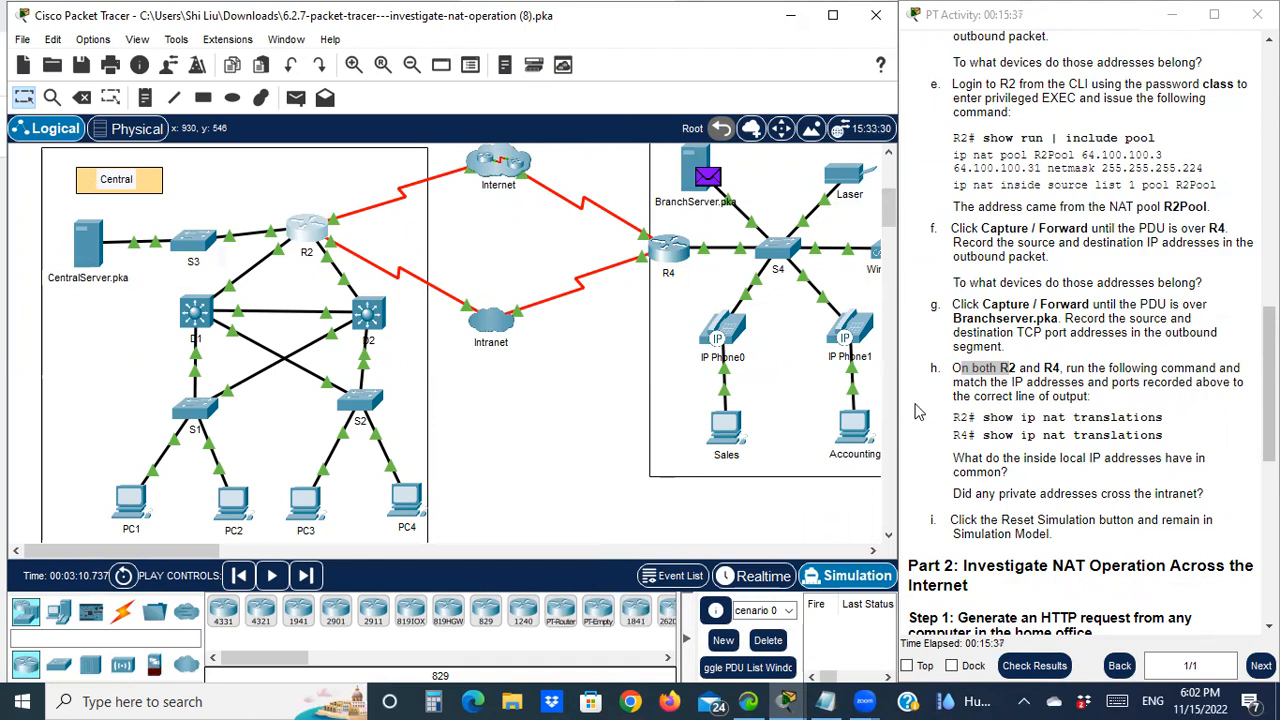
{"action": "left_click", "coordinate": [303, 238]}
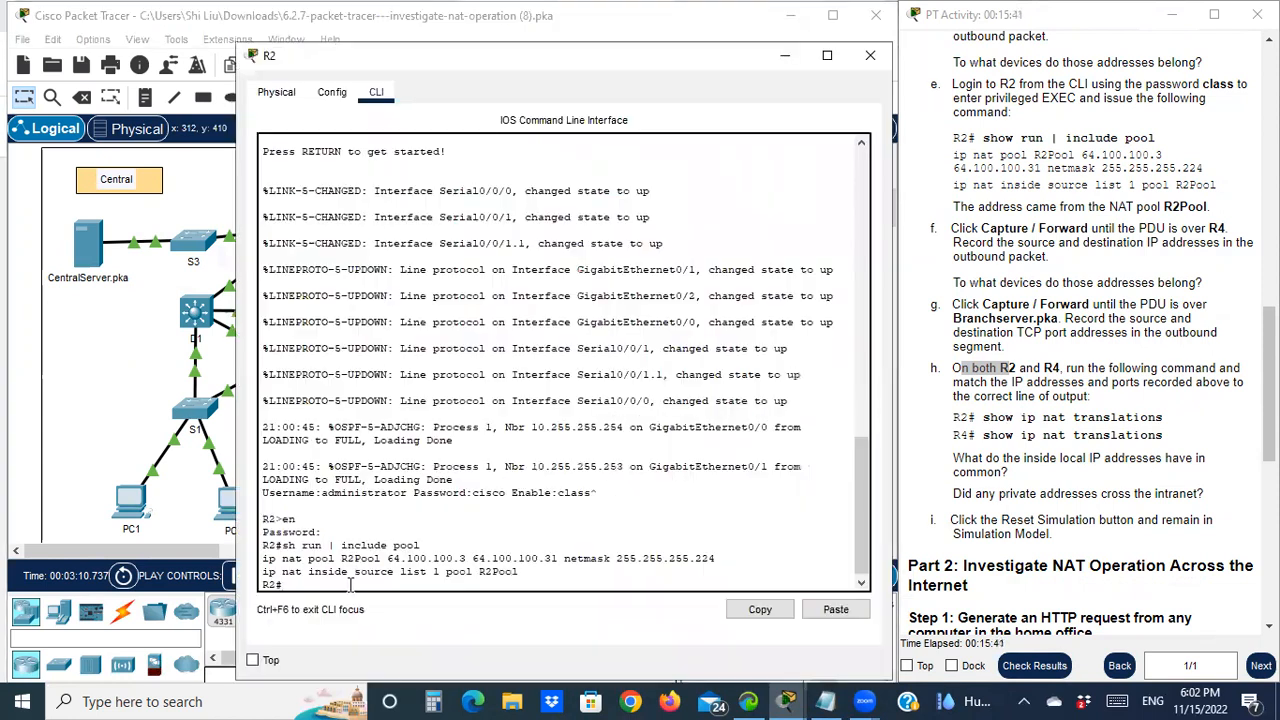
{"action": "key", "text": "Return"}
{"action": "type", "text": "sh ip"}
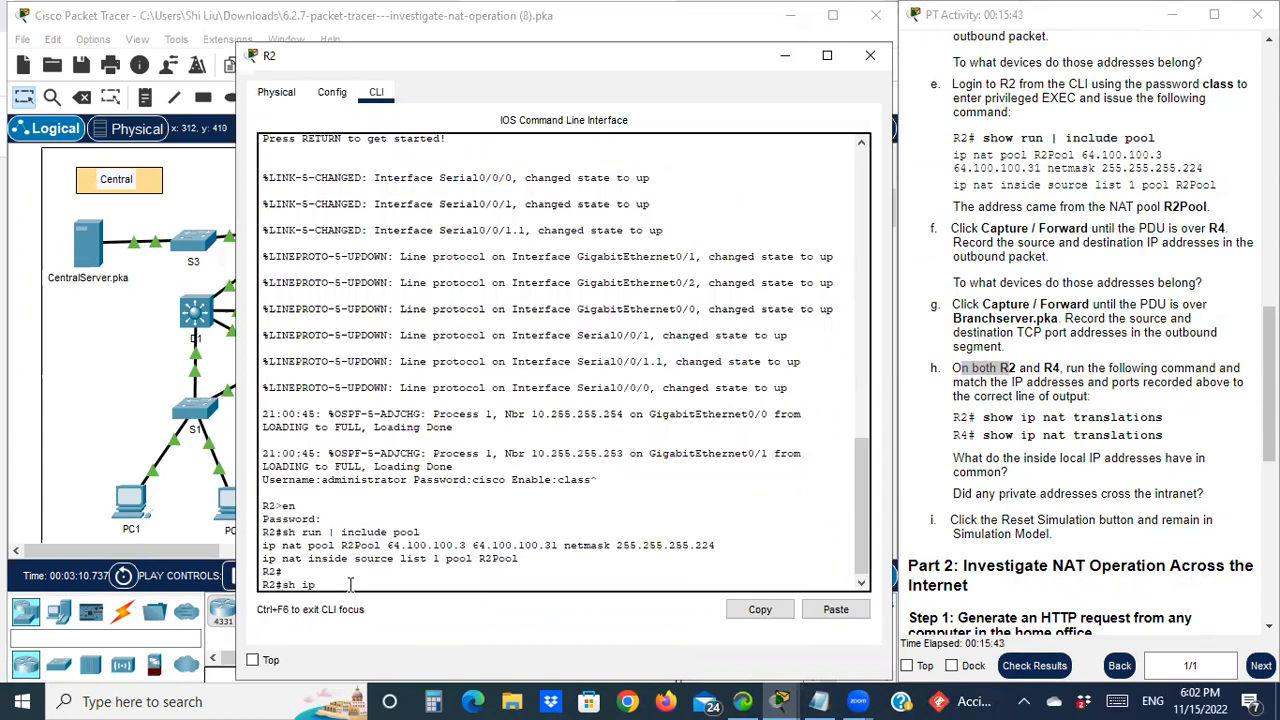
{"action": "type", "text": " nat tran"}
{"action": "key", "text": "Tab"}
{"action": "key", "text": "Return"}
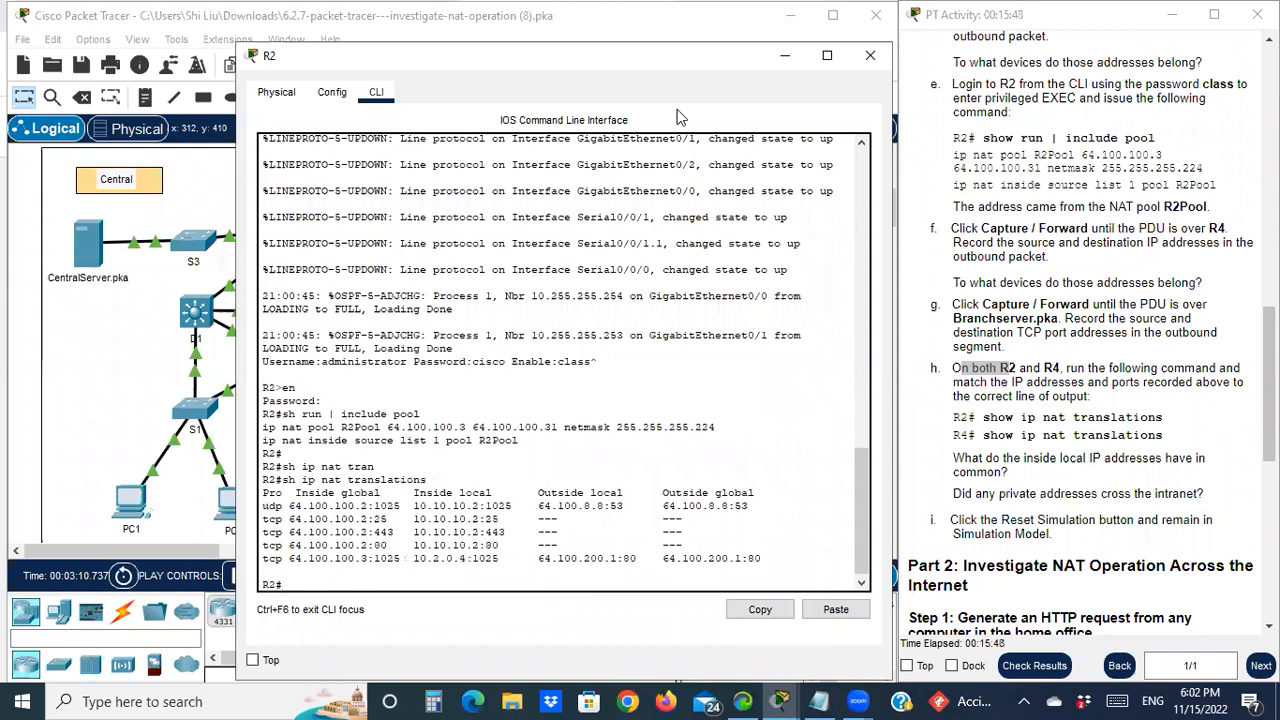
{"action": "left_click_drag", "start_coordinate": [470, 62], "coordinate": [300, 70]}
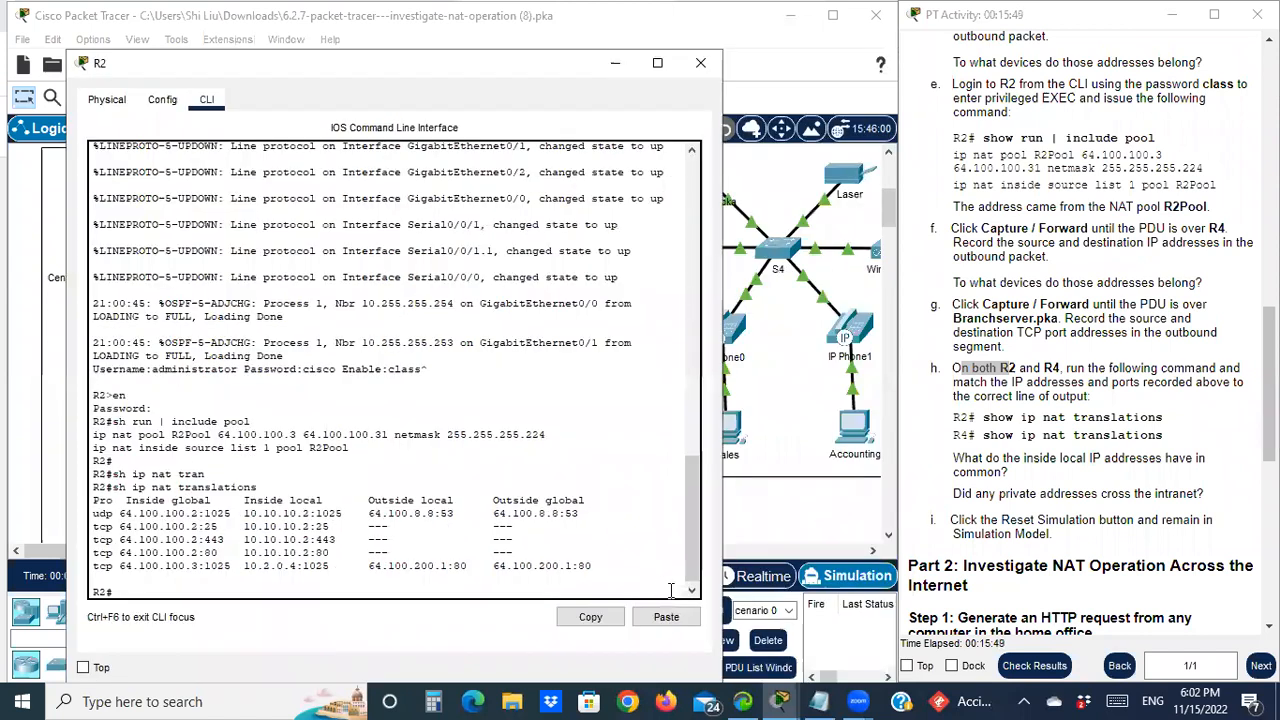
{"action": "left_click", "coordinate": [818, 700]}
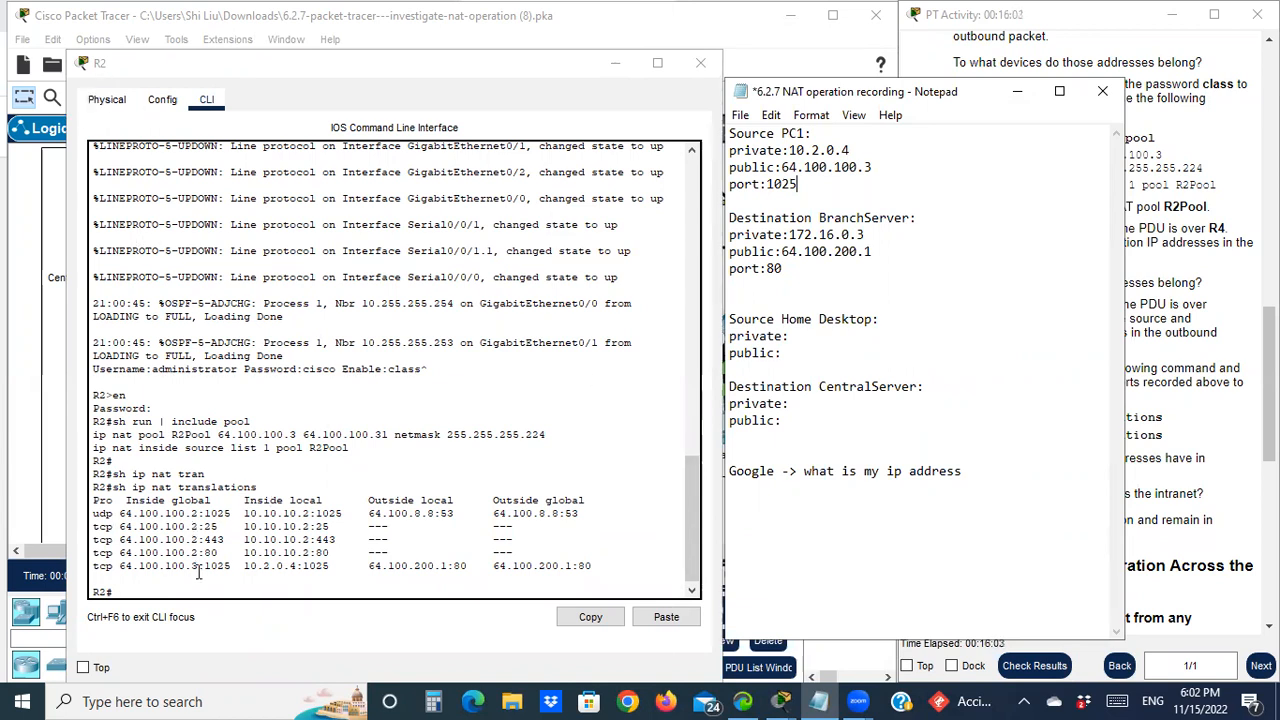
Check R2's entries 10.2.0.4, 64.100.100.3:1025 and 64.100.200.1:80 against the notes, then minimize Notepad
{"action": "left_click_drag", "start_coordinate": [244, 568], "coordinate": [297, 568]}
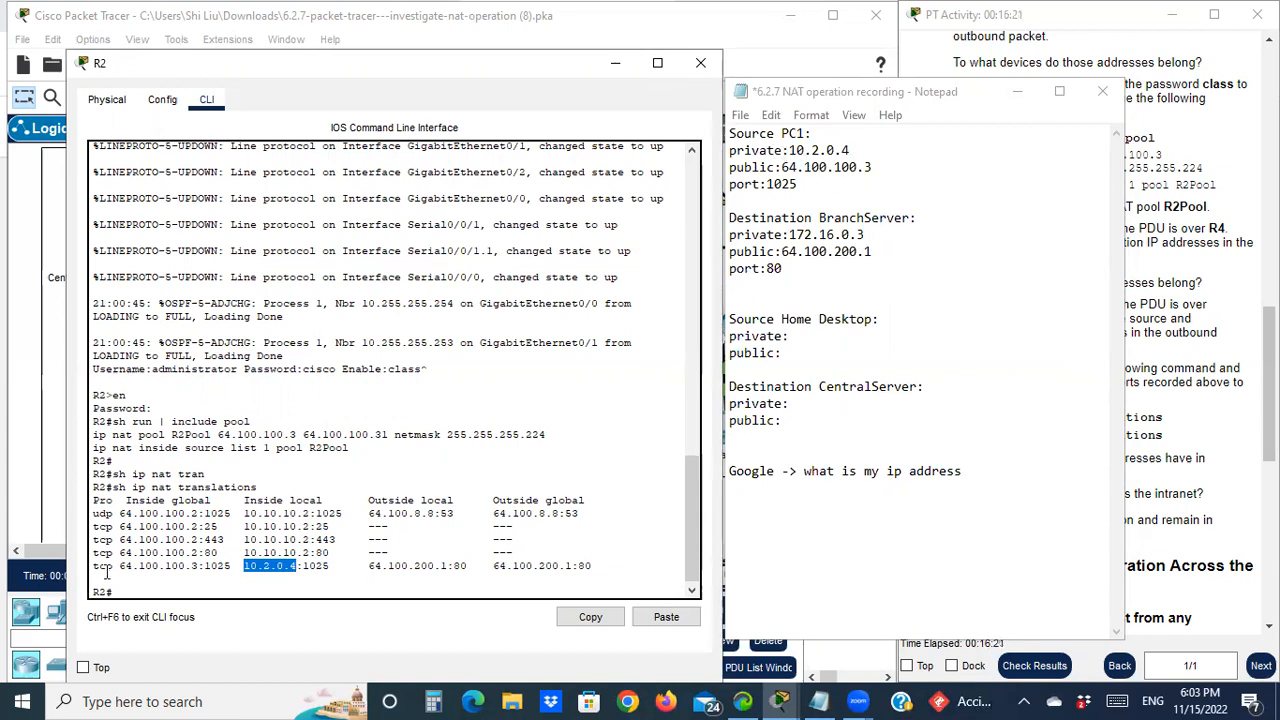
{"action": "left_click_drag", "start_coordinate": [119, 566], "coordinate": [207, 568]}
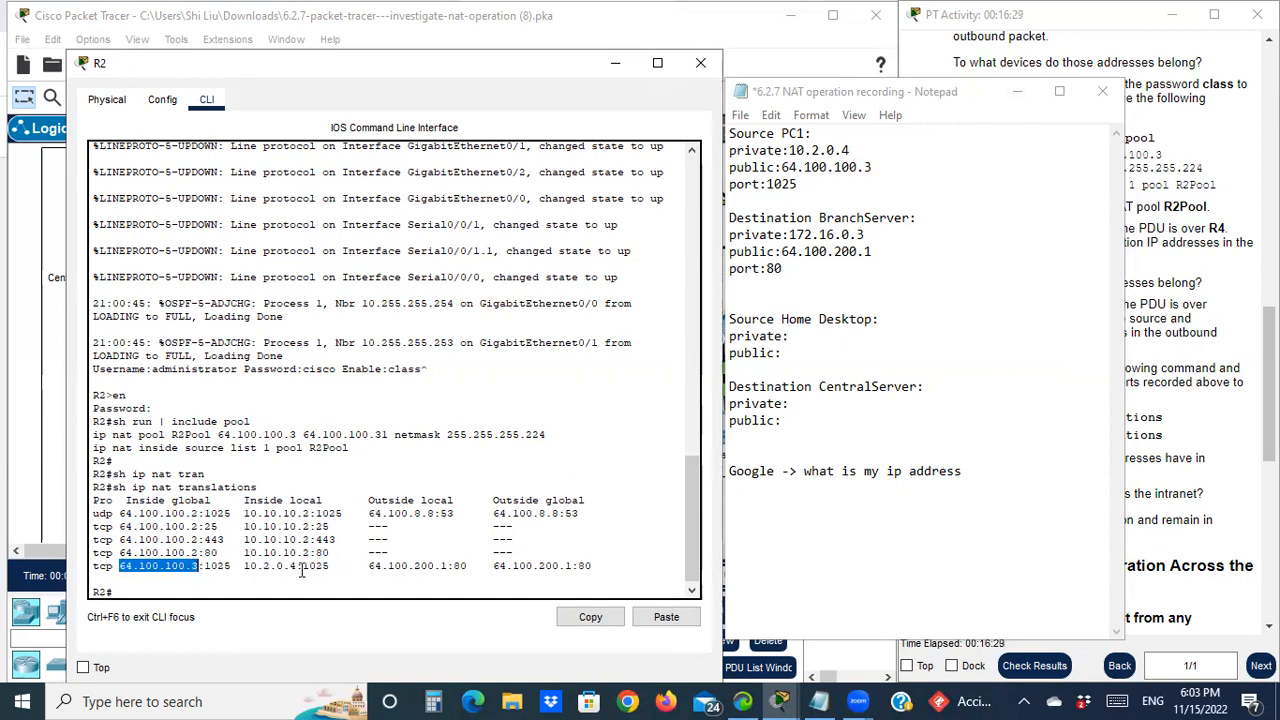
{"action": "left_click_drag", "start_coordinate": [302, 568], "coordinate": [329, 567]}
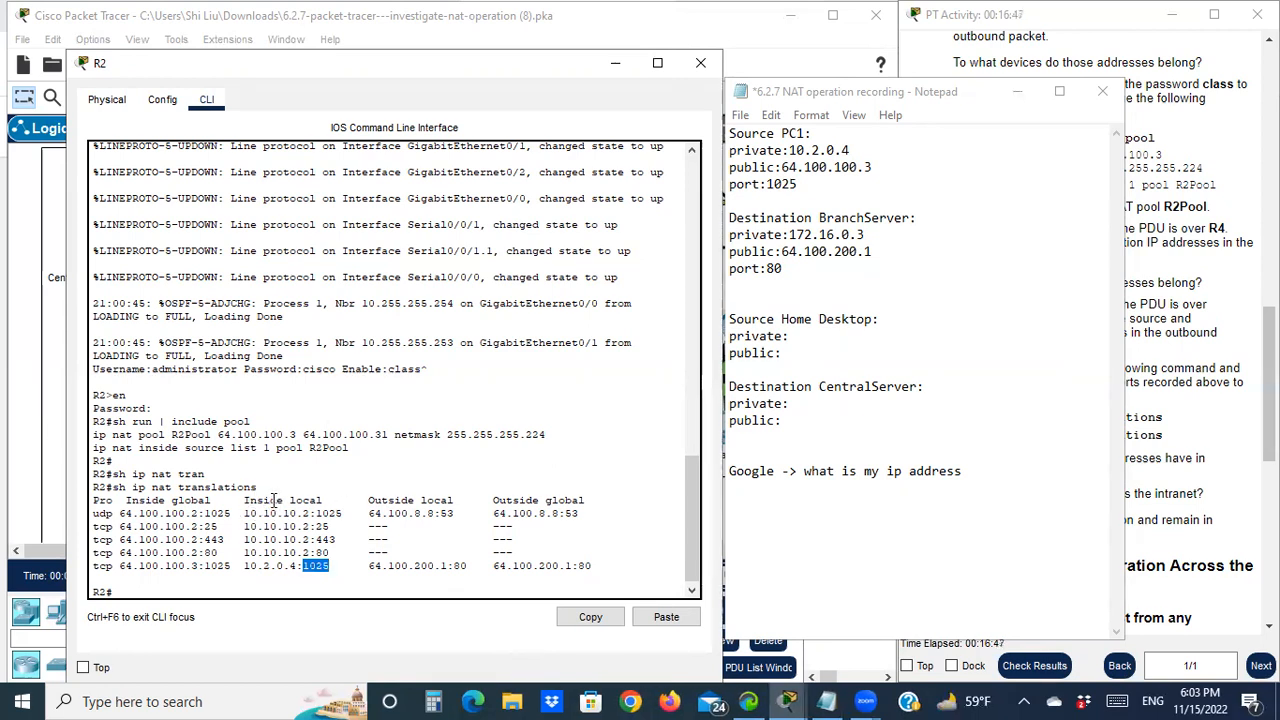
{"action": "left_click_drag", "start_coordinate": [370, 568], "coordinate": [594, 568]}
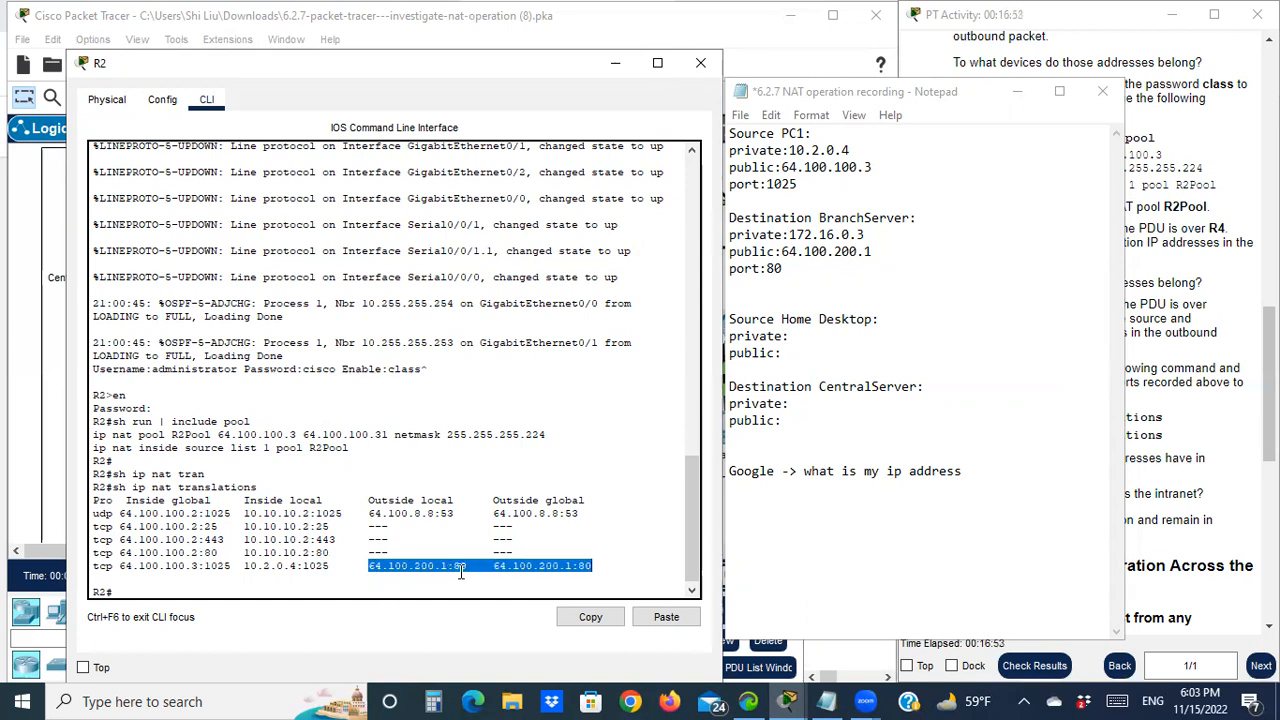
{"action": "left_click", "coordinate": [461, 571]}
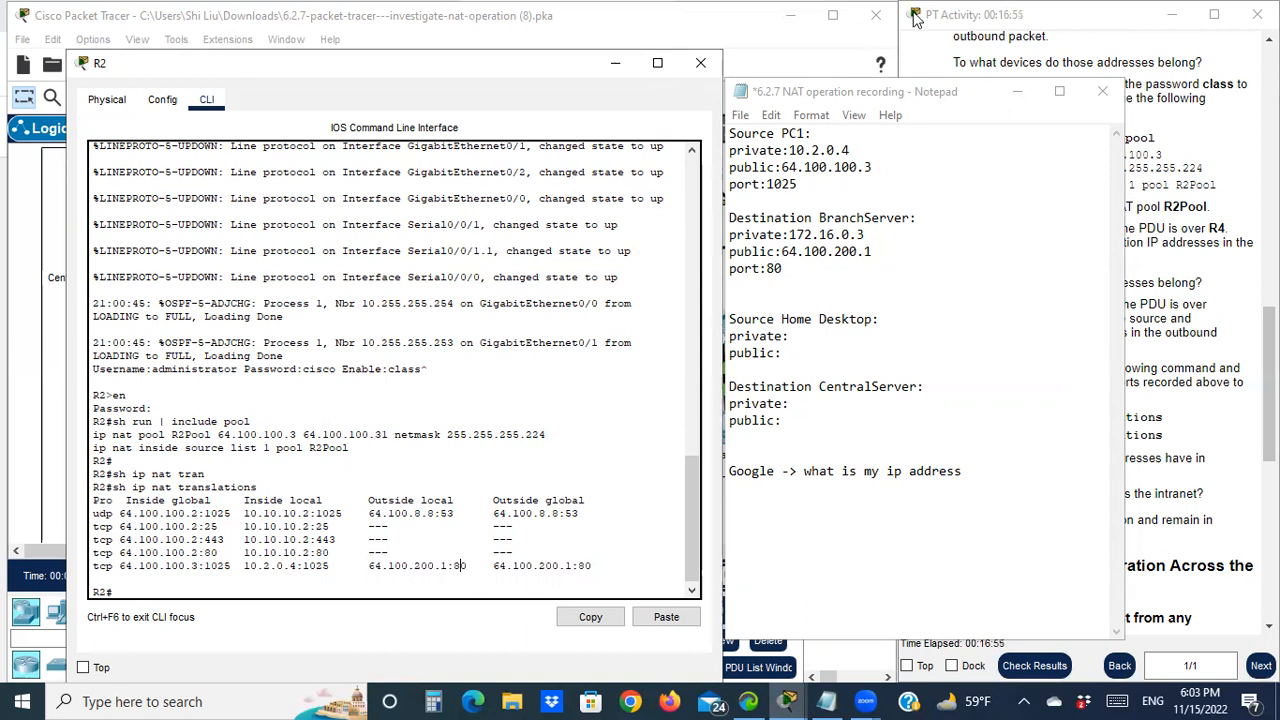
{"action": "left_click", "coordinate": [1013, 97]}
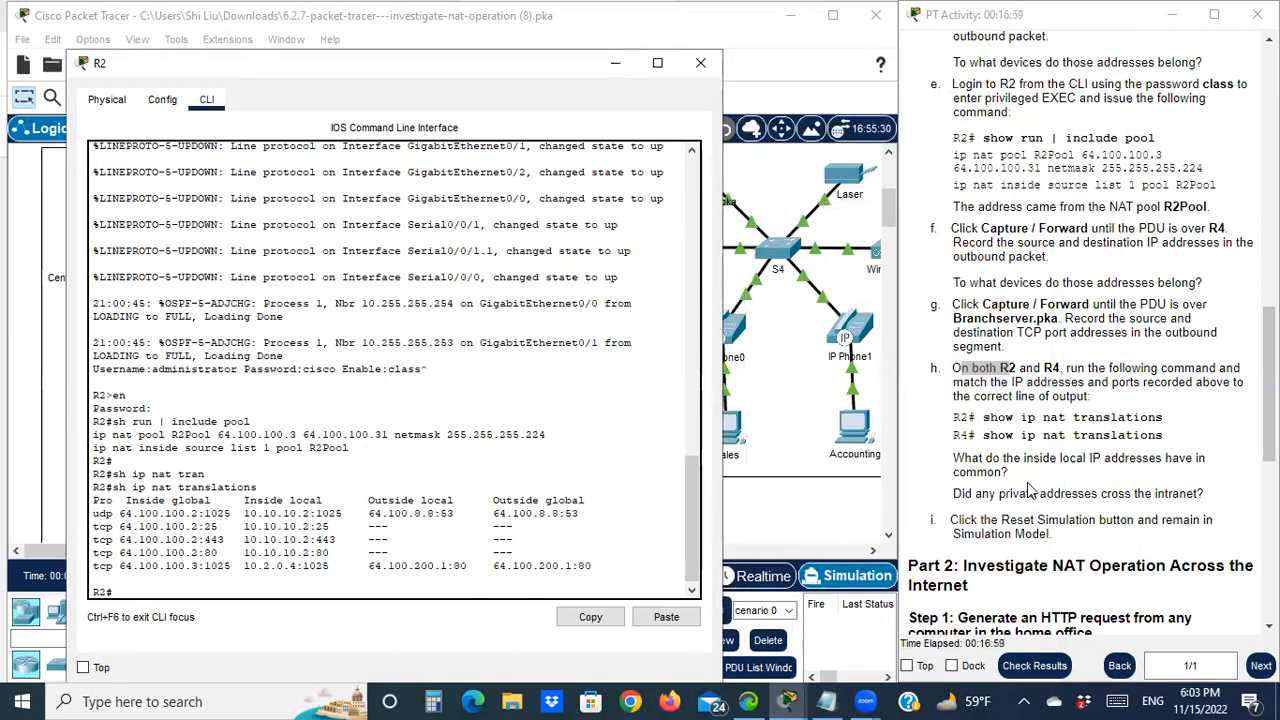
{"action": "scroll", "coordinate": [1030, 490], "scroll_direction": "down", "scroll_amount": 1}
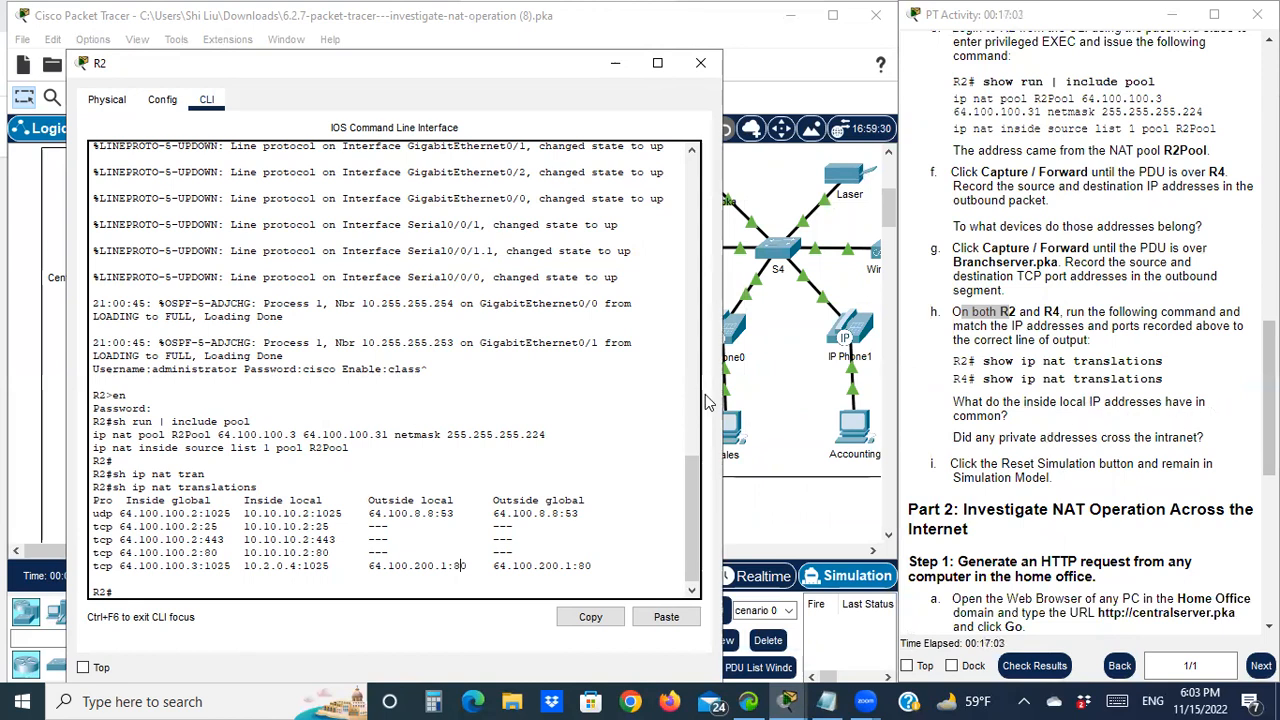
Minimize R2's console and enter privileged mode on R4 with its enable password
{"action": "left_click", "coordinate": [615, 63]}
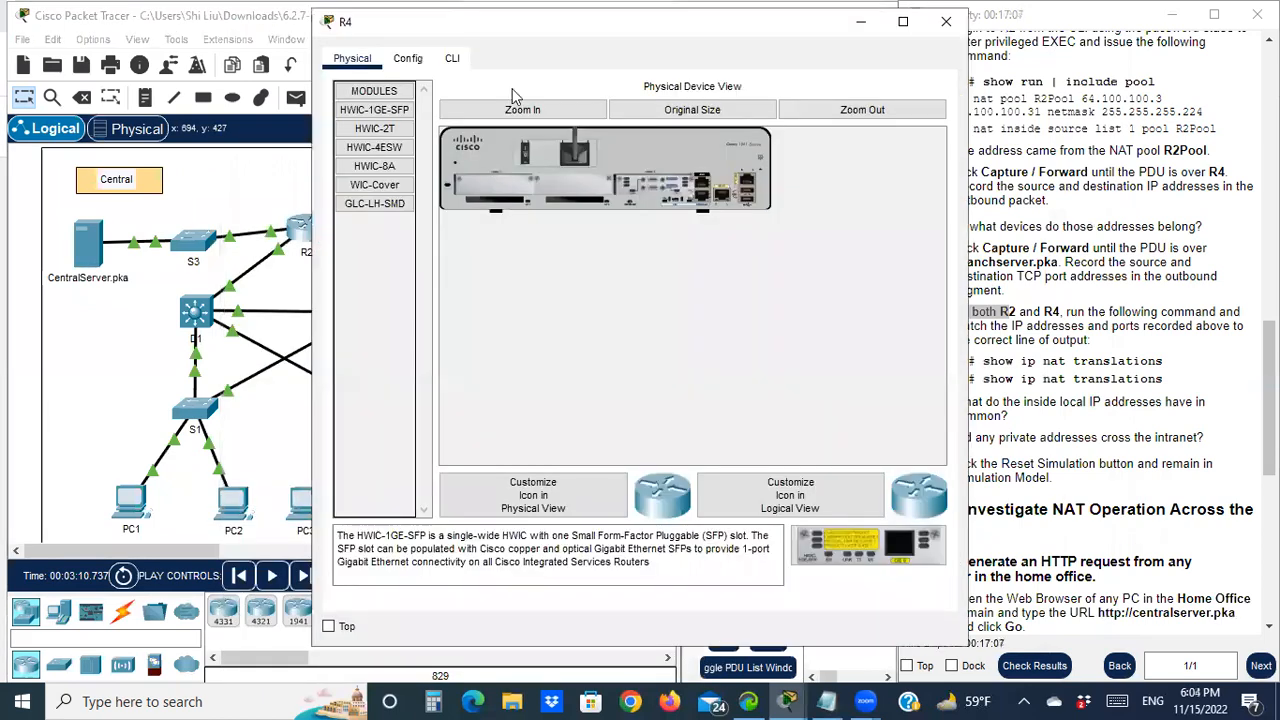
{"action": "left_click", "coordinate": [452, 58]}
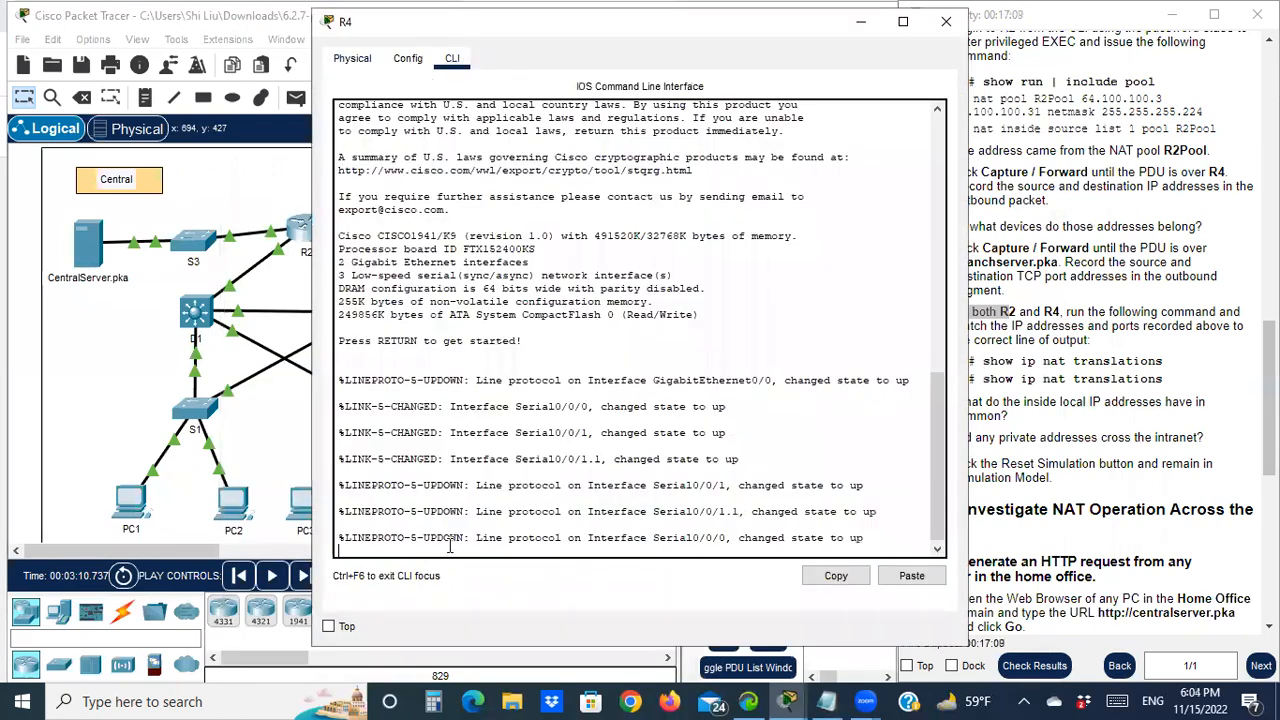
{"action": "key", "text": "Return"}
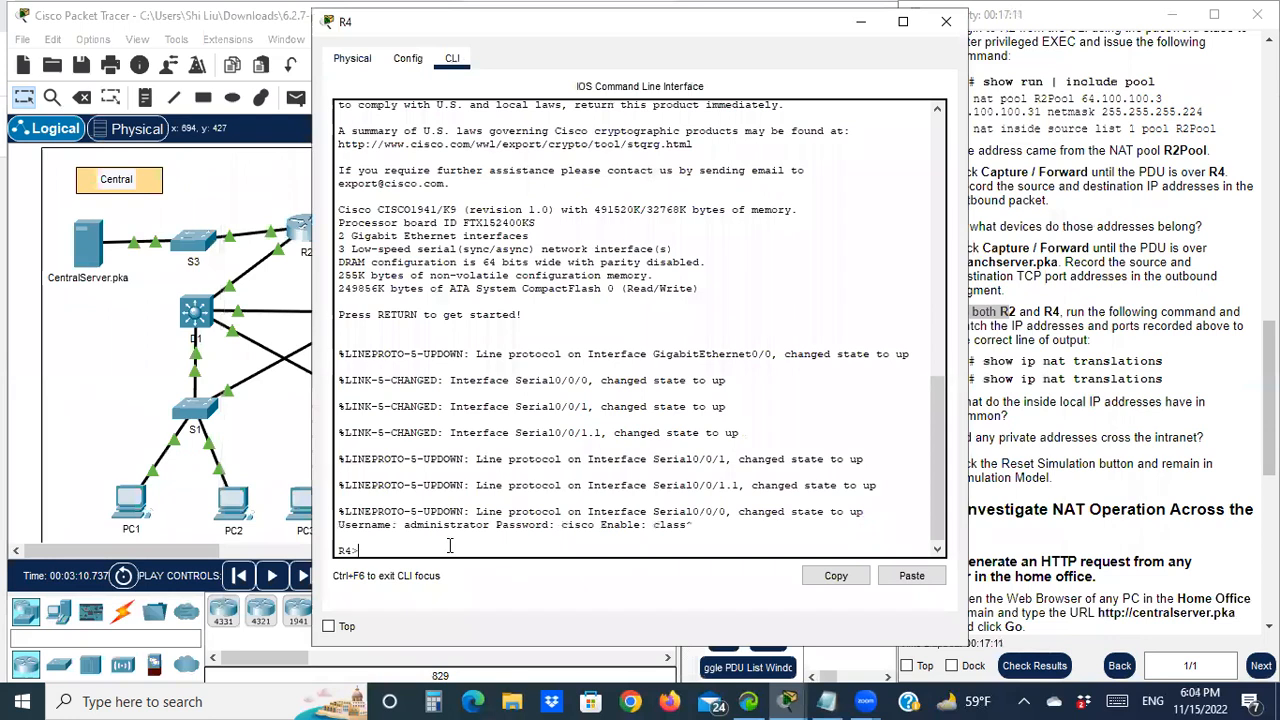
{"action": "type", "text": "en"}
{"action": "key", "text": "Return"}
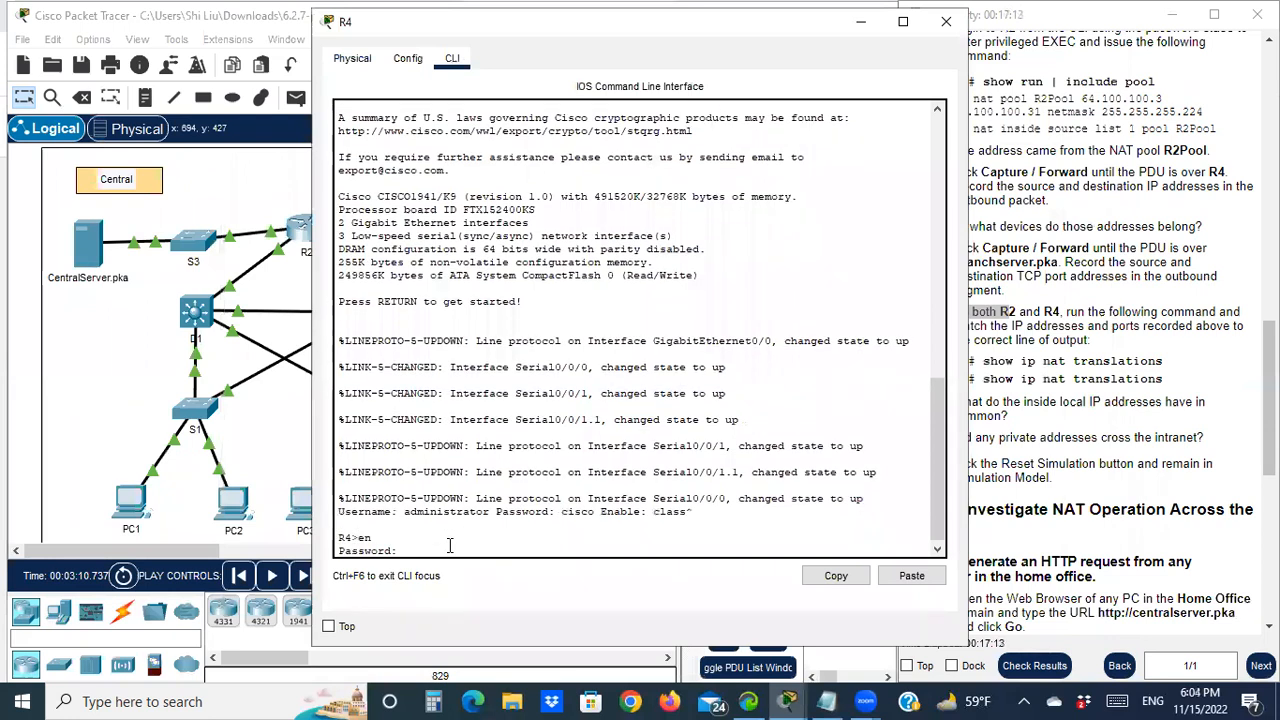
{"action": "type", "text": "class"}
{"action": "key", "text": "Return"}
Run 'show ip nat translations' on R4, showing 172.16.0.3:80 mapped to 64.100.200.1:80
{"action": "type", "text": "sh ip nat tran"}
{"action": "key", "text": "Tab"}
{"action": "key", "text": "Return"}
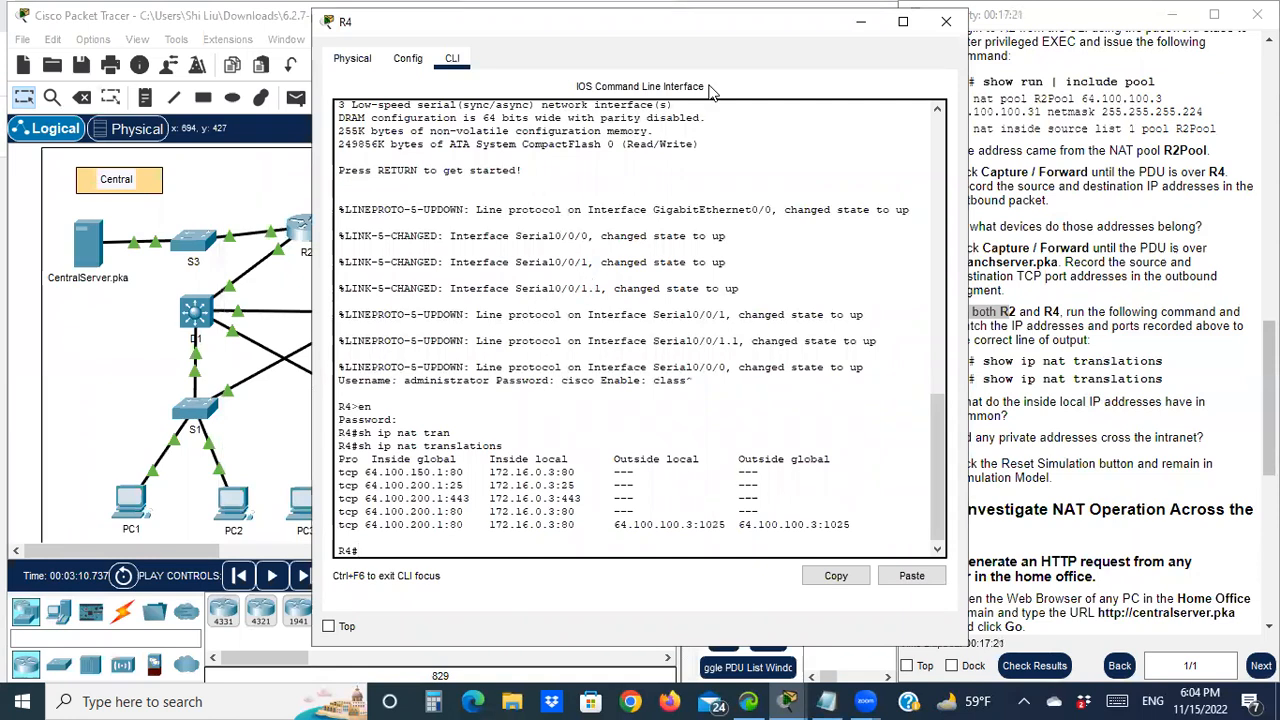
{"action": "left_click_drag", "start_coordinate": [715, 34], "coordinate": [555, 46]}
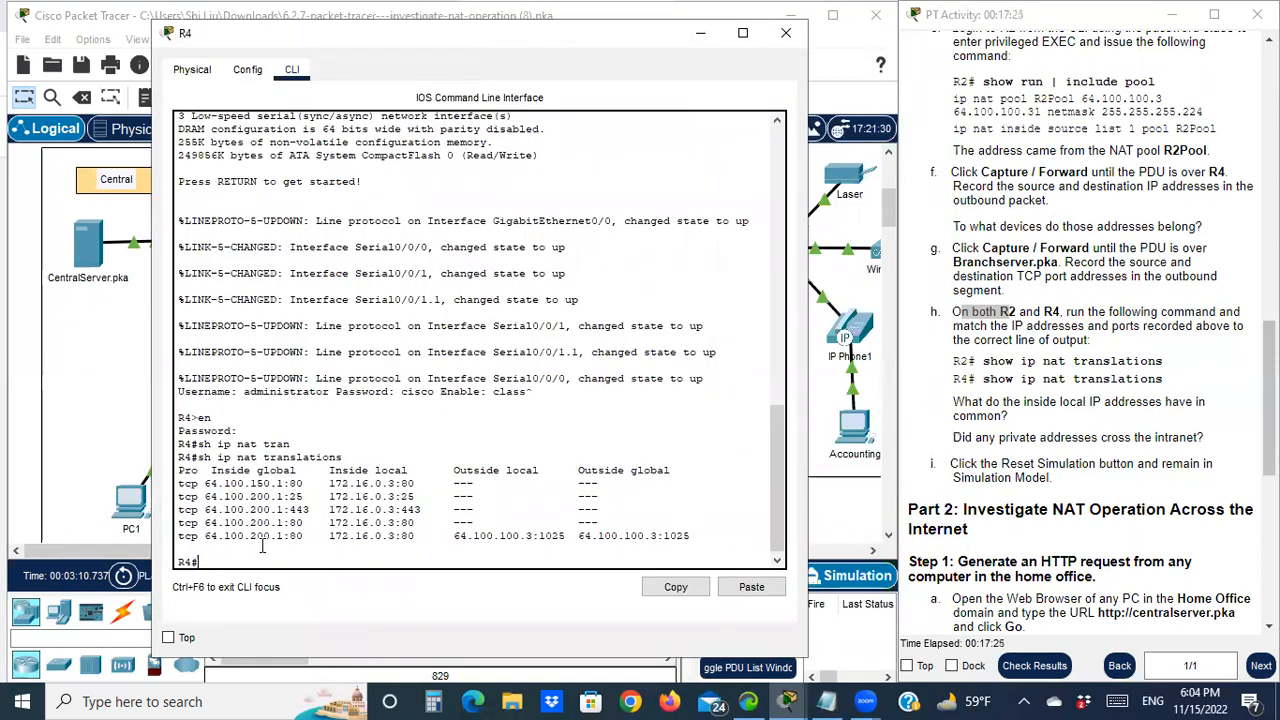
{"action": "left_click_drag", "start_coordinate": [329, 537], "coordinate": [395, 540]}
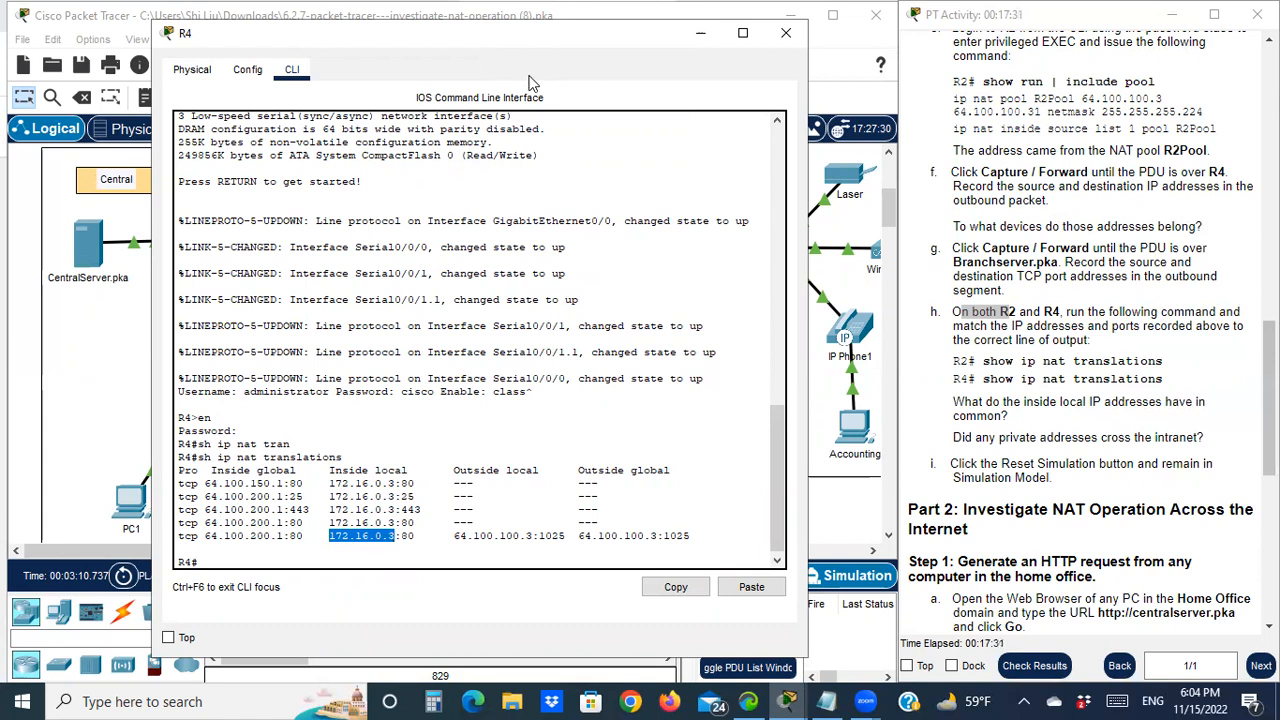
{"action": "left_click_drag", "start_coordinate": [538, 41], "coordinate": [527, 325]}
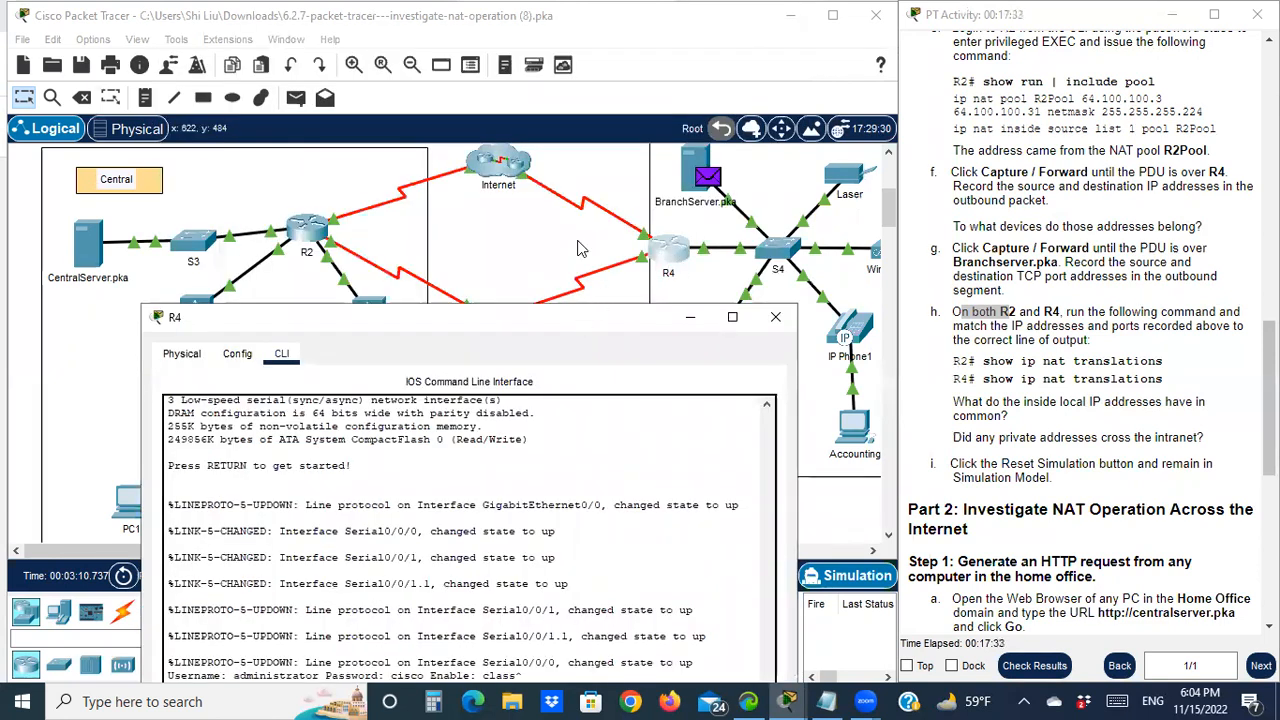
{"action": "left_click_drag", "start_coordinate": [556, 317], "coordinate": [424, 44]}
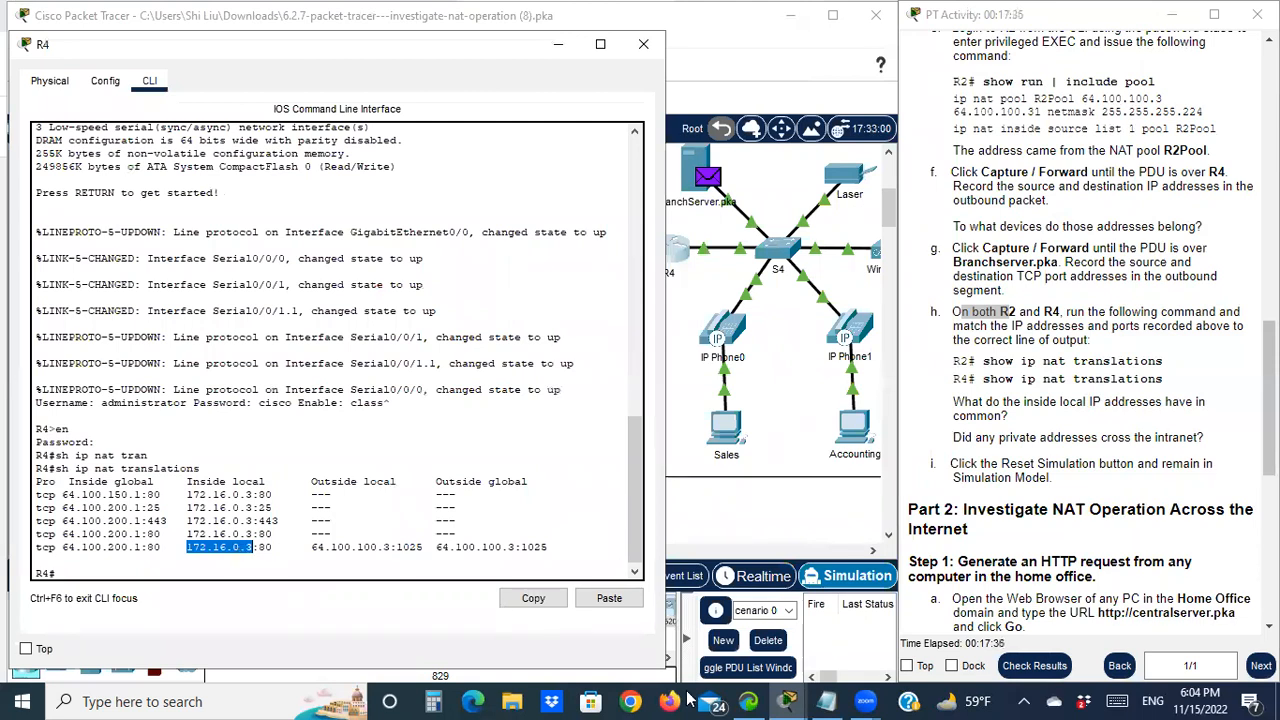
Compare BranchServer's inside port 80 in R4's output with the NAT notes, then minimize them
{"action": "left_click", "coordinate": [826, 701]}
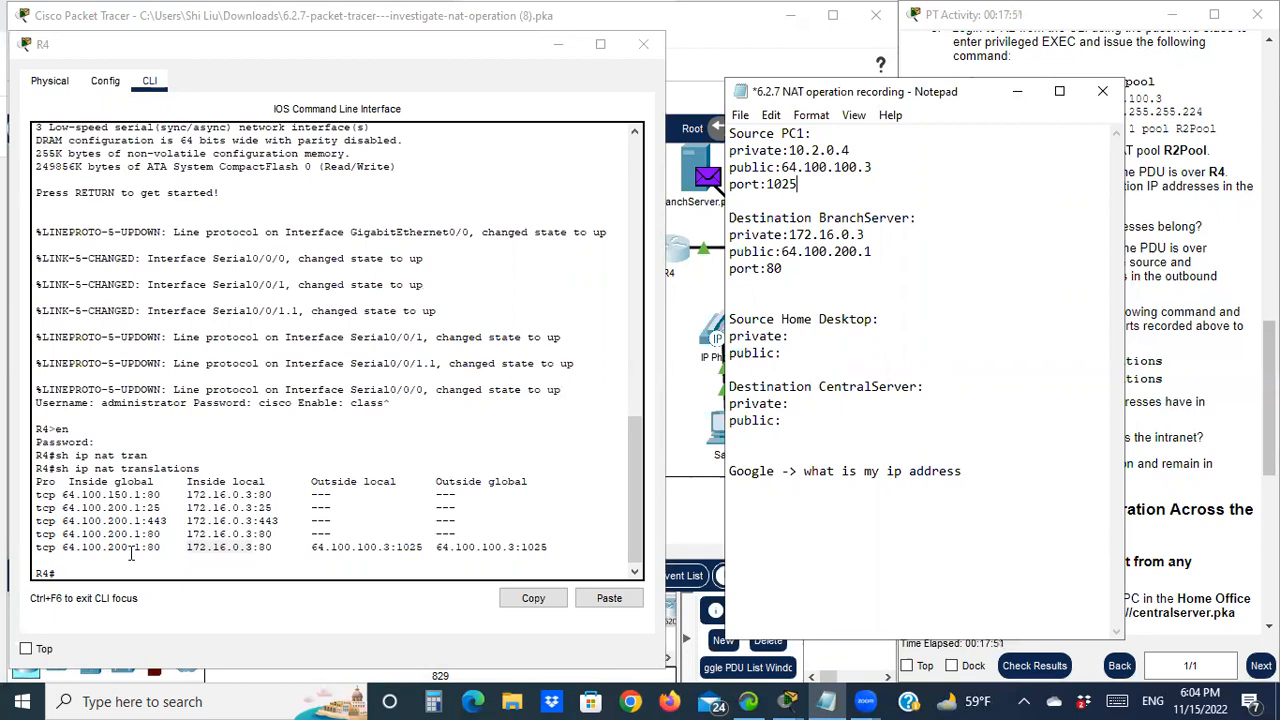
{"action": "left_click_drag", "start_coordinate": [274, 549], "coordinate": [266, 553]}
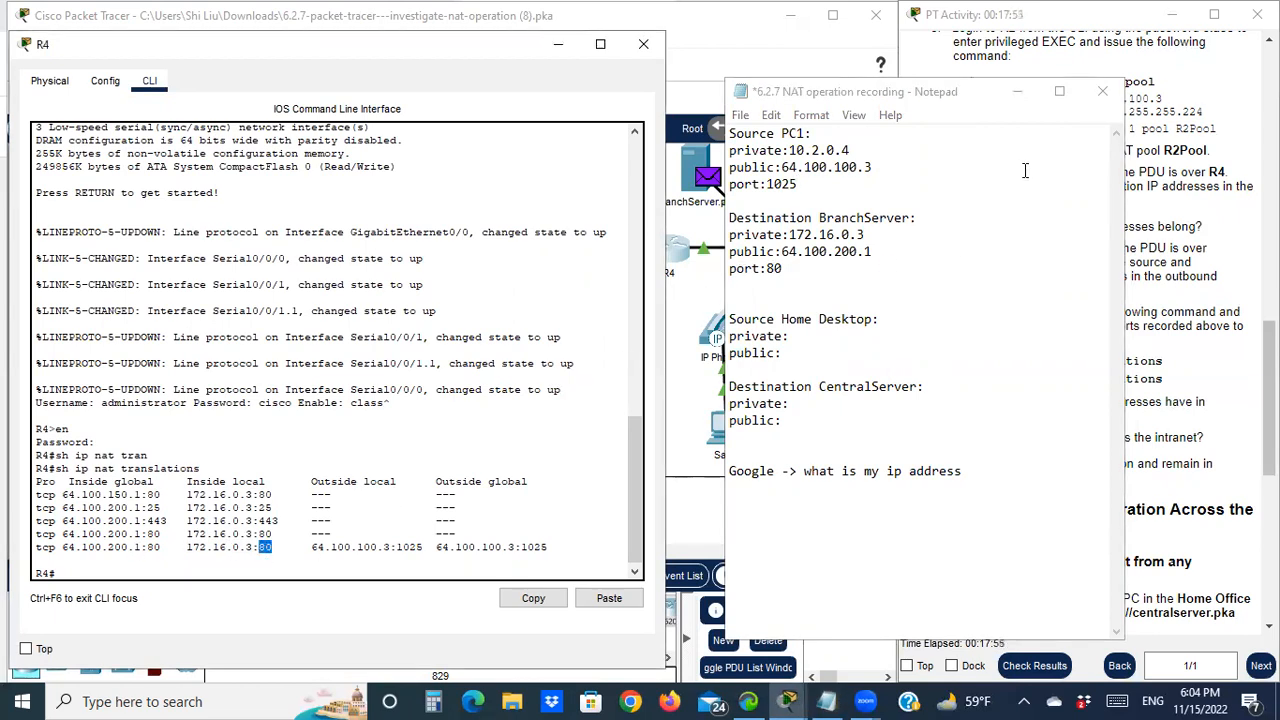
{"action": "left_click", "coordinate": [1017, 91]}
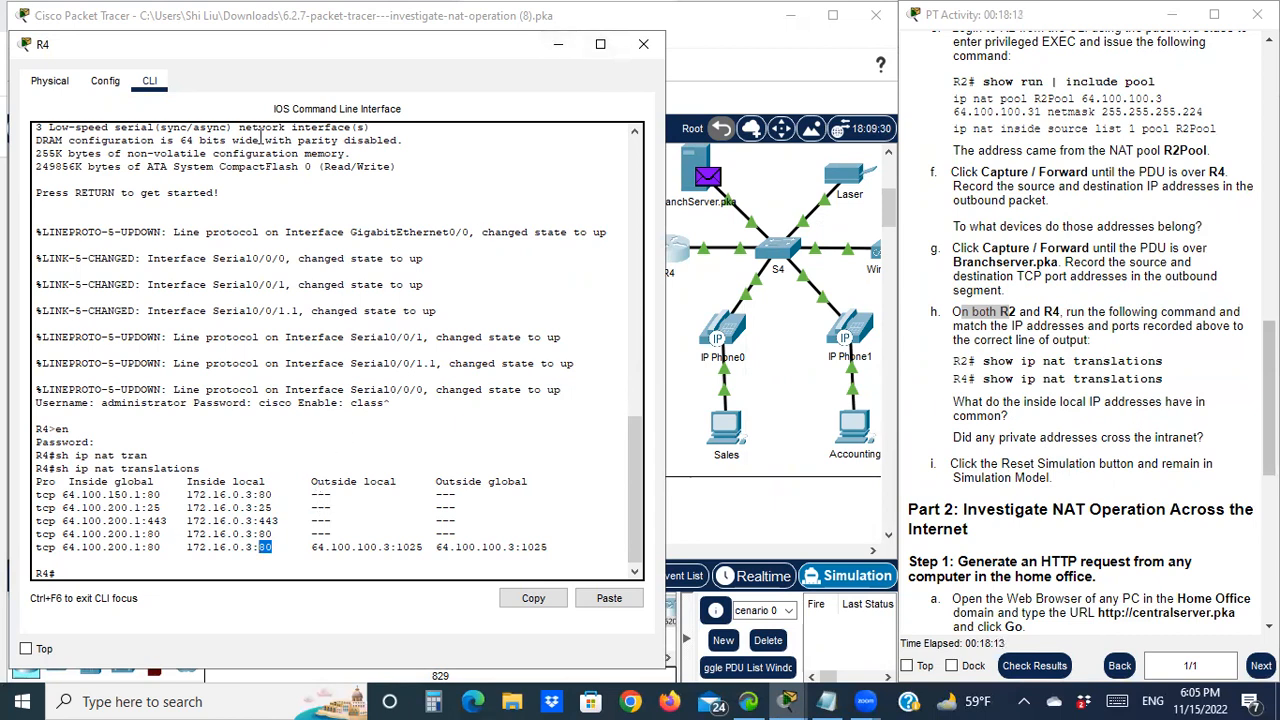
Drag R4's console next to the topology so its NAT translations output stays visible
{"action": "left_click_drag", "start_coordinate": [334, 41], "coordinate": [475, 373]}
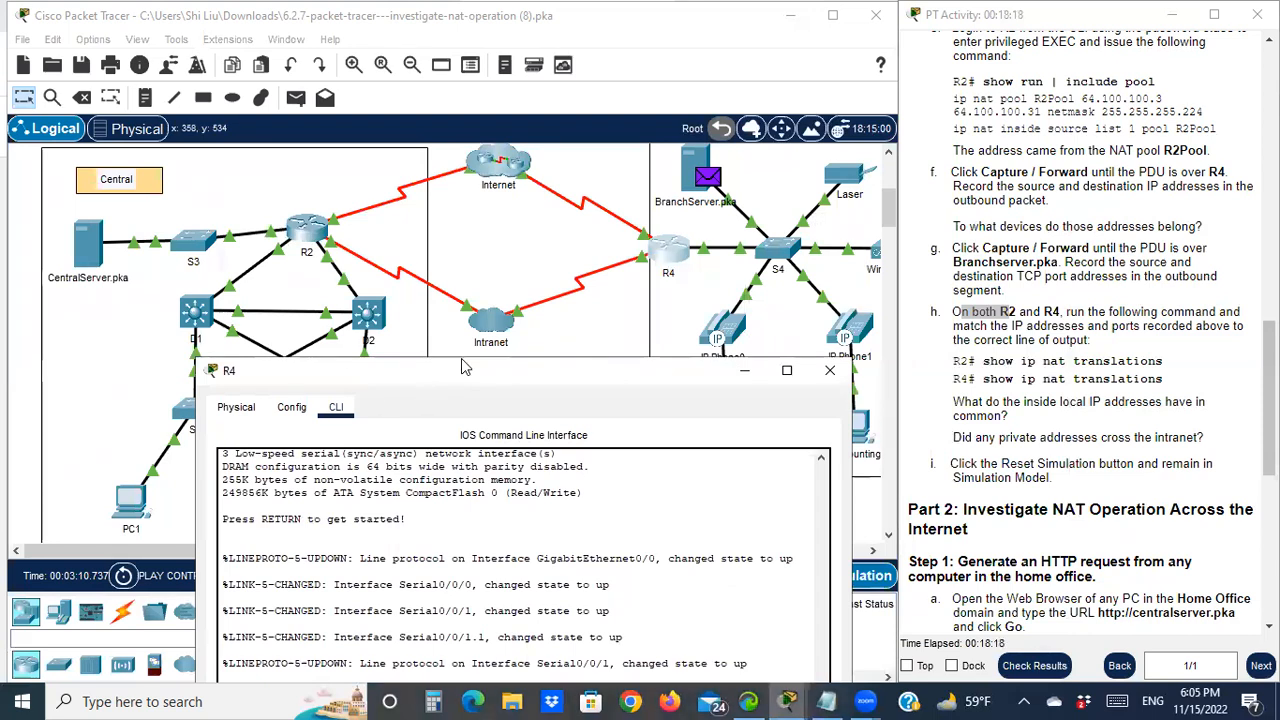
{"action": "left_click_drag", "start_coordinate": [462, 368], "coordinate": [537, 372]}
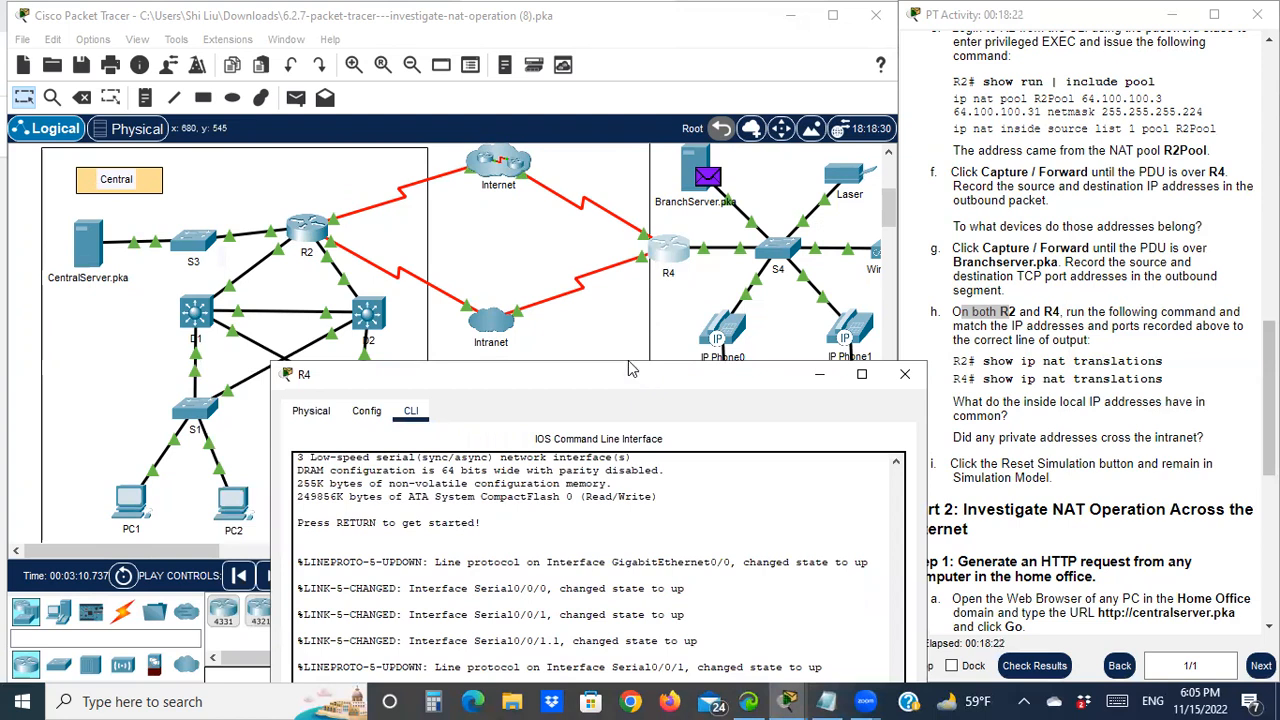
{"action": "left_click_drag", "start_coordinate": [628, 370], "coordinate": [486, 459]}
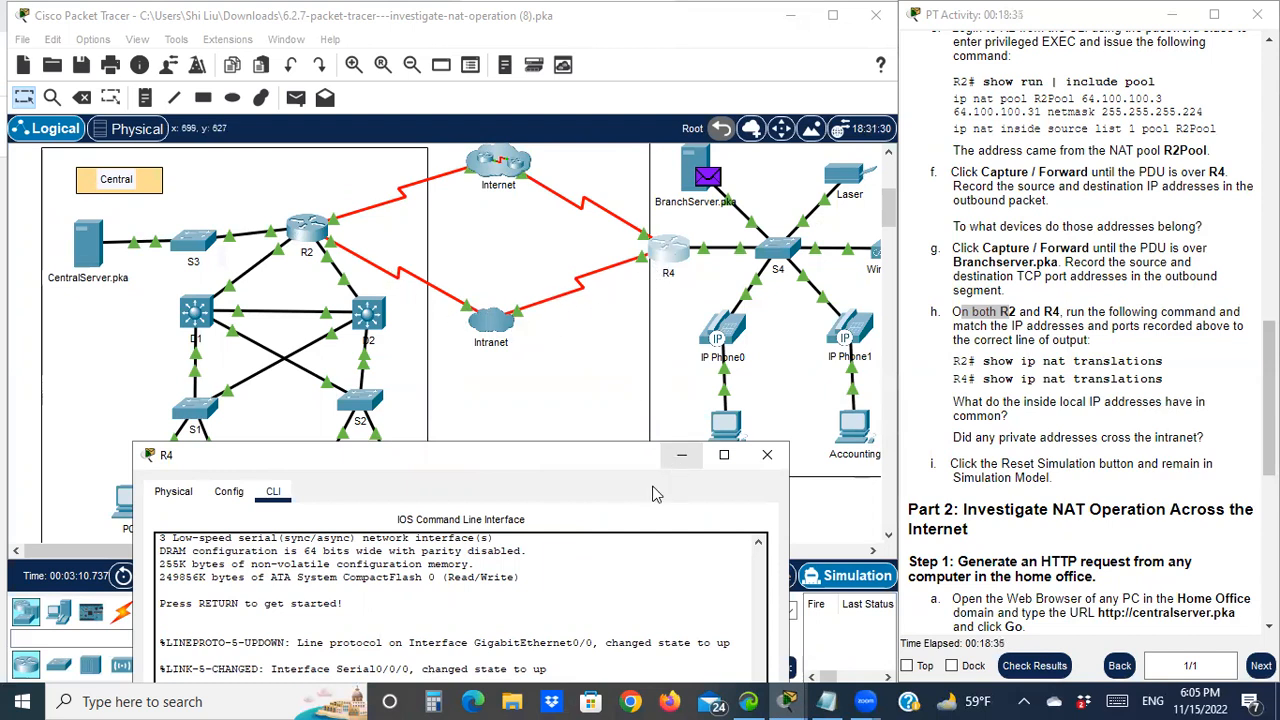
{"action": "left_click_drag", "start_coordinate": [585, 460], "coordinate": [537, 231]}
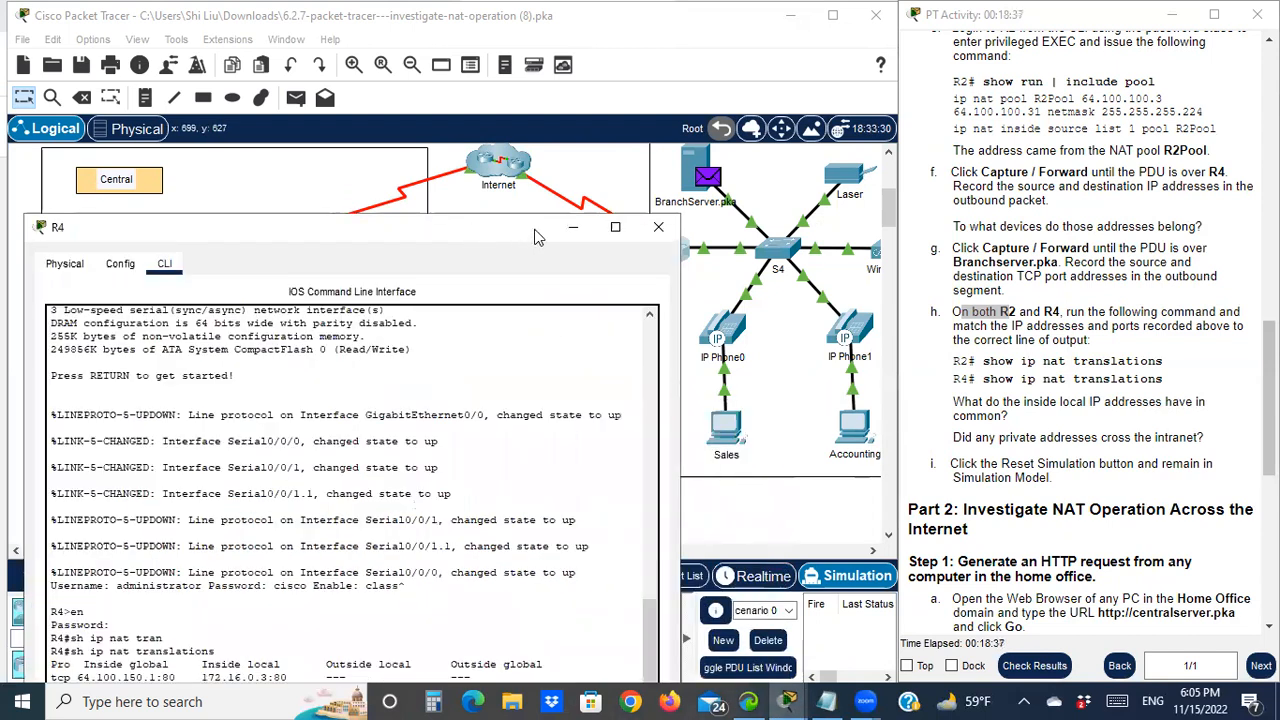
Minimize R4's console, open the Event List and reset the simulation to clear all captured events
{"action": "left_click", "coordinate": [574, 229]}
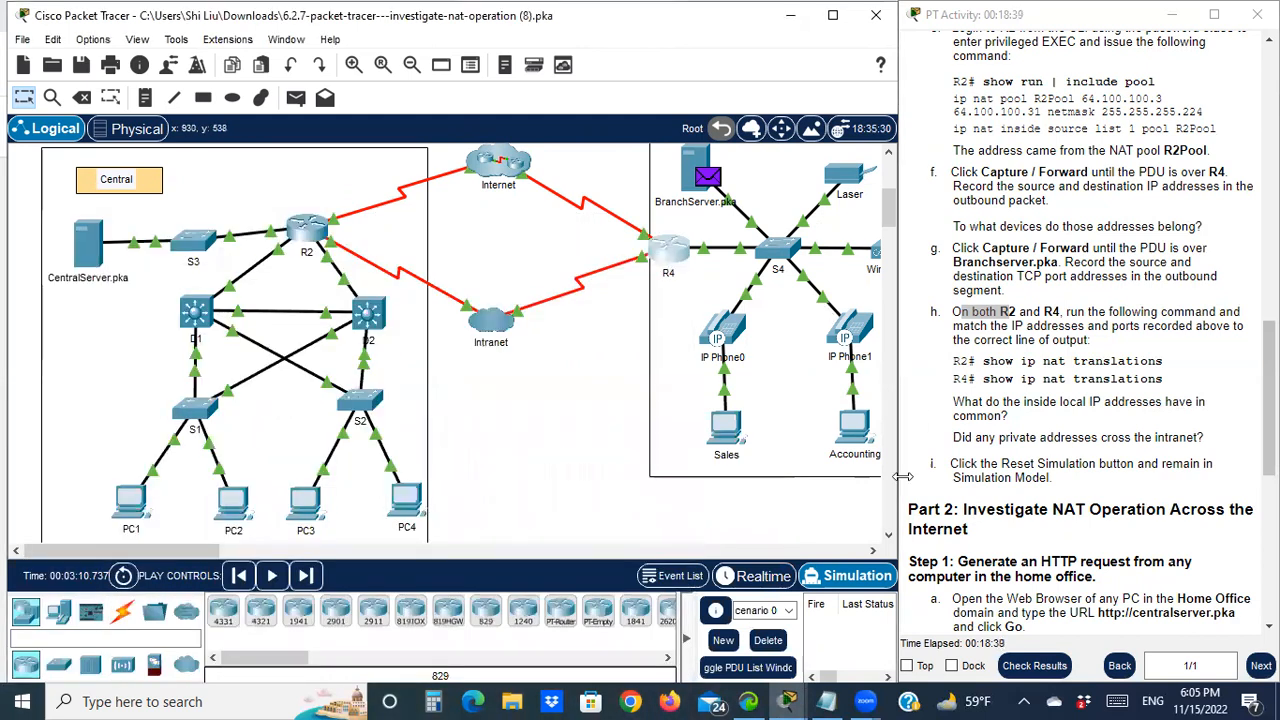
{"action": "left_click_drag", "start_coordinate": [962, 477], "coordinate": [1050, 471]}
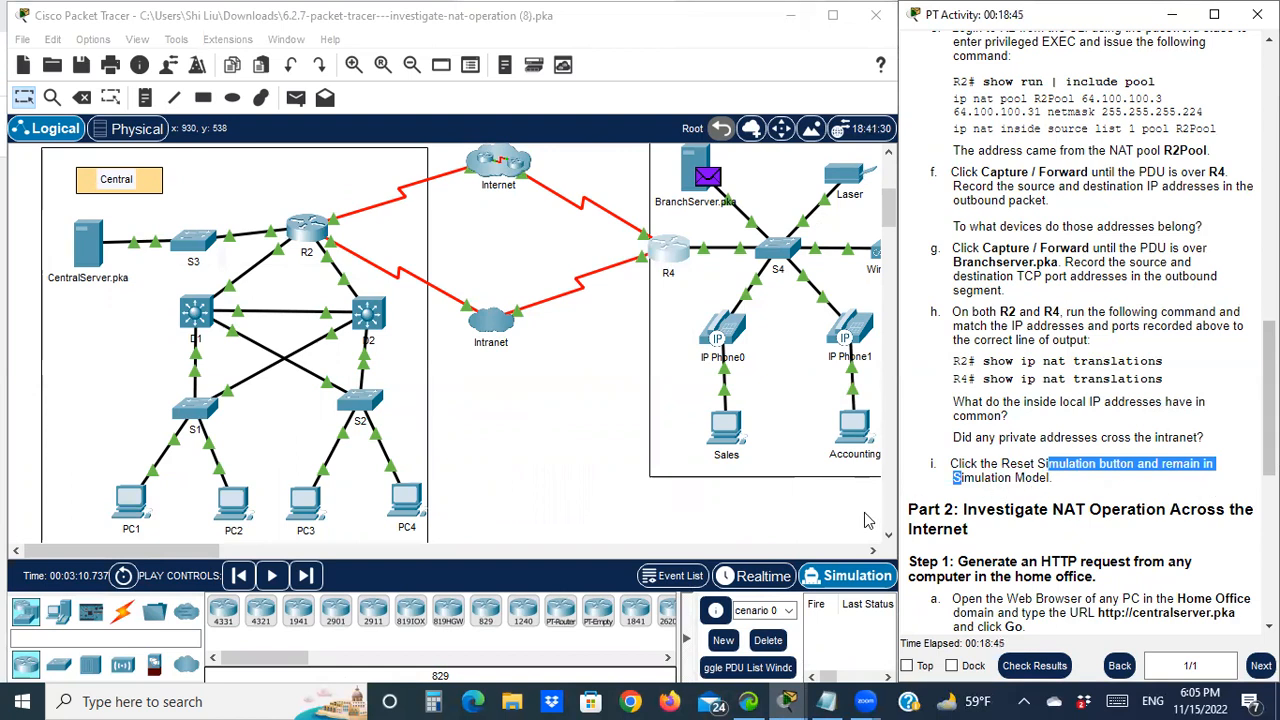
{"action": "left_click", "coordinate": [686, 588]}
{"action": "left_click", "coordinate": [686, 578]}
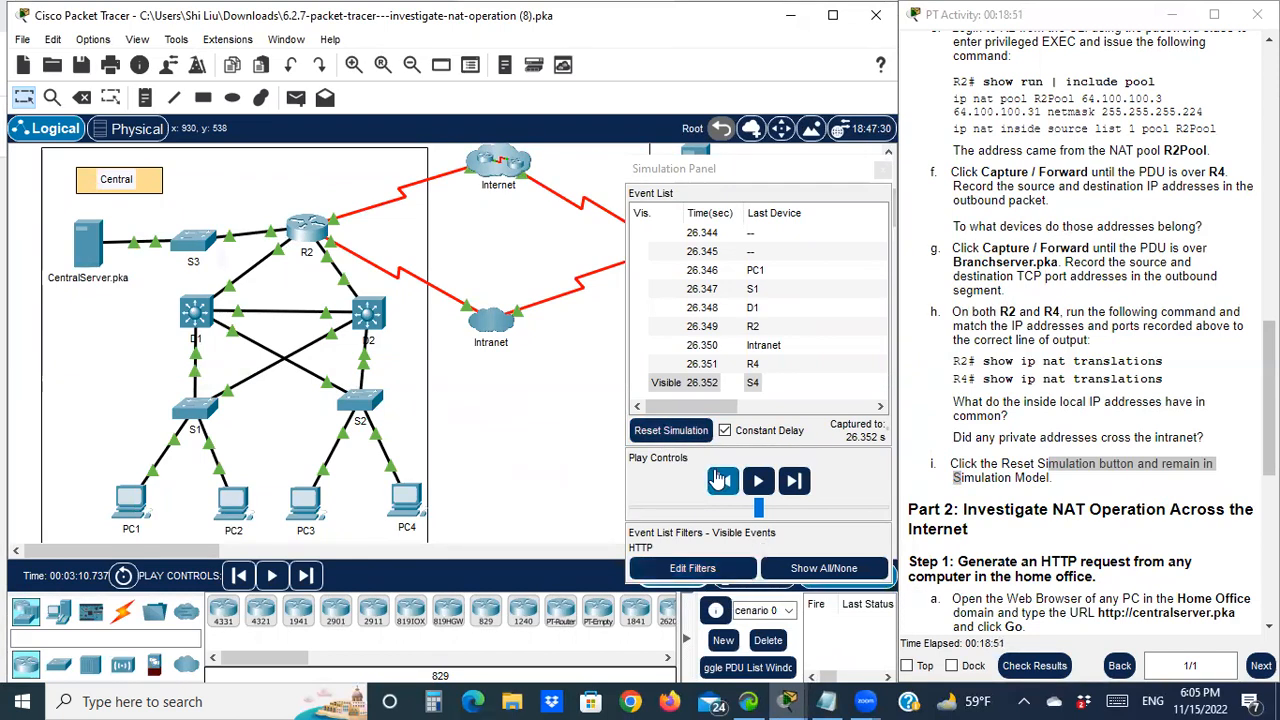
{"action": "left_click", "coordinate": [676, 434]}
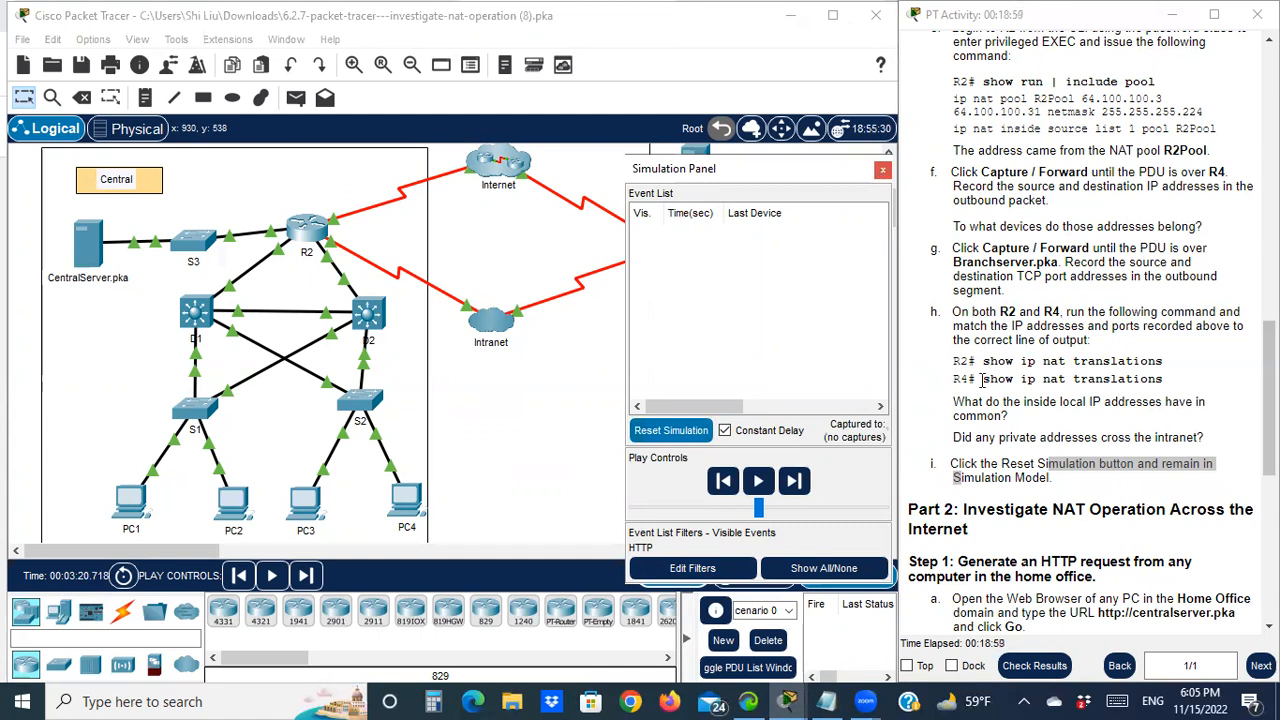
{"action": "scroll", "coordinate": [978, 400], "scroll_direction": "down", "scroll_amount": 3}
{"action": "scroll", "coordinate": [975, 408], "scroll_direction": "down", "scroll_amount": 1}
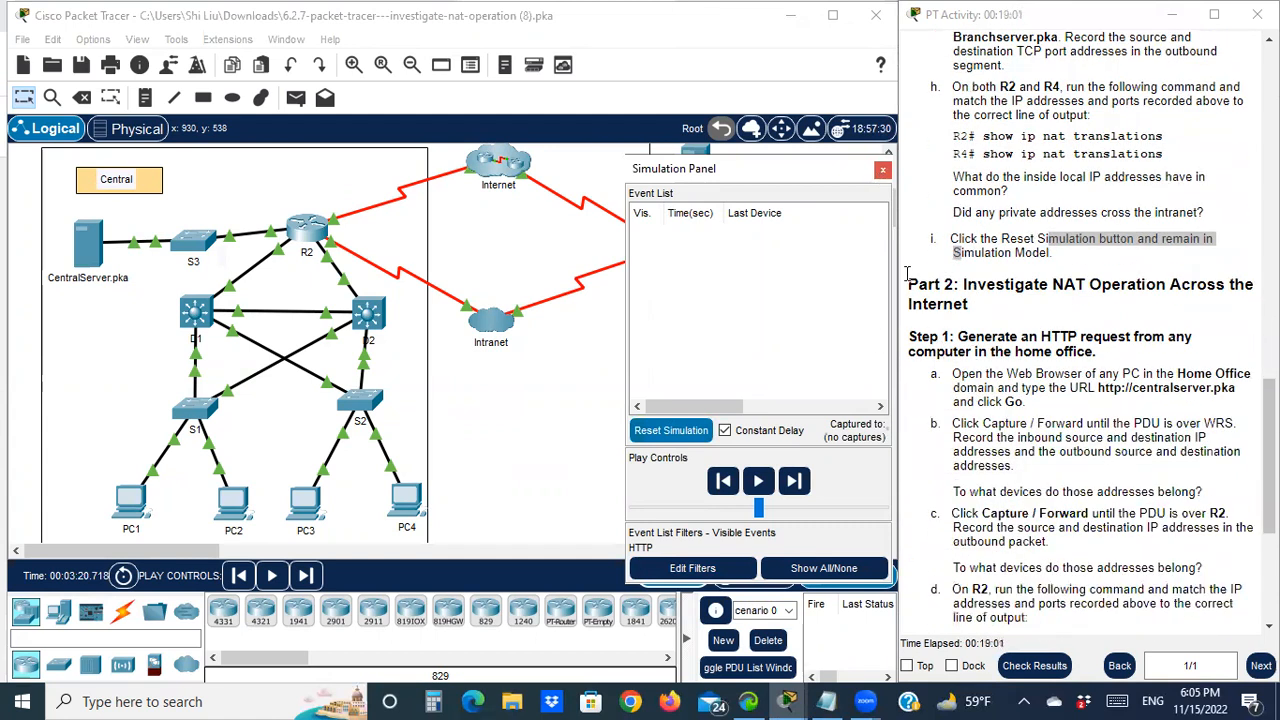
Close the Simulation Panel and scroll the workspace to show HomeDesktop and WRS
{"action": "left_click", "coordinate": [882, 173]}
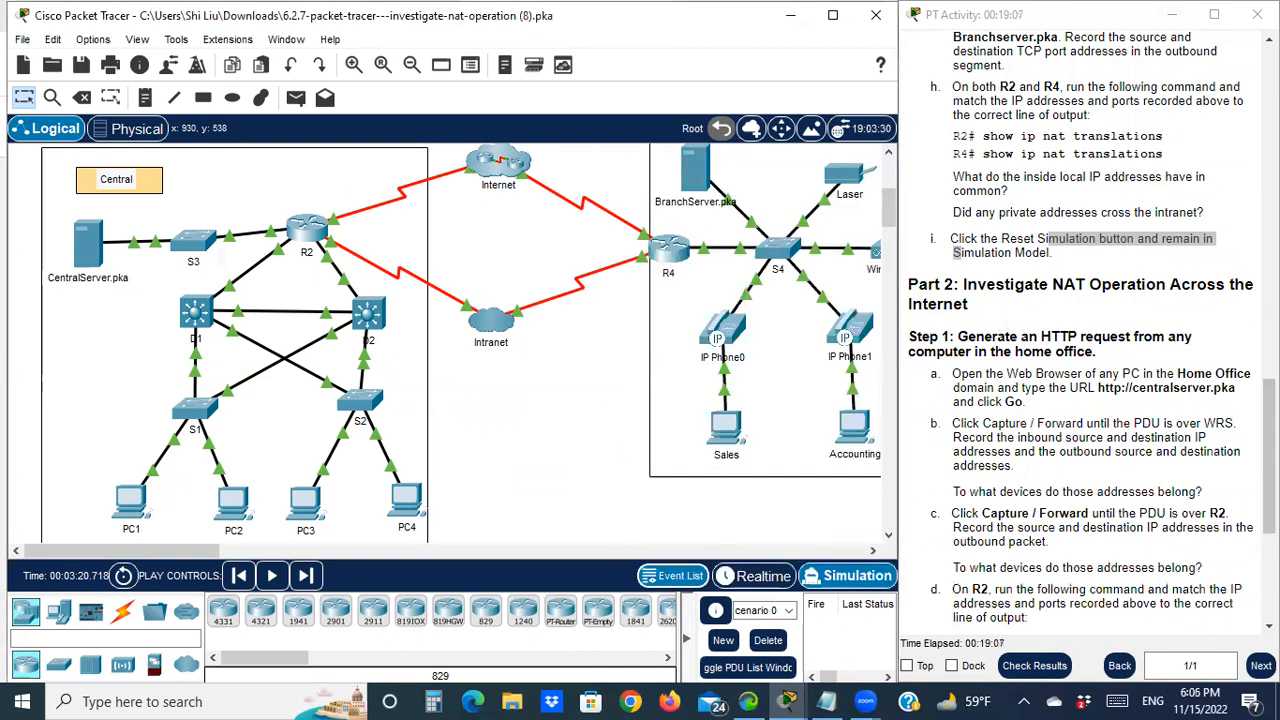
{"action": "scroll", "coordinate": [975, 333], "scroll_direction": "down", "scroll_amount": 1}
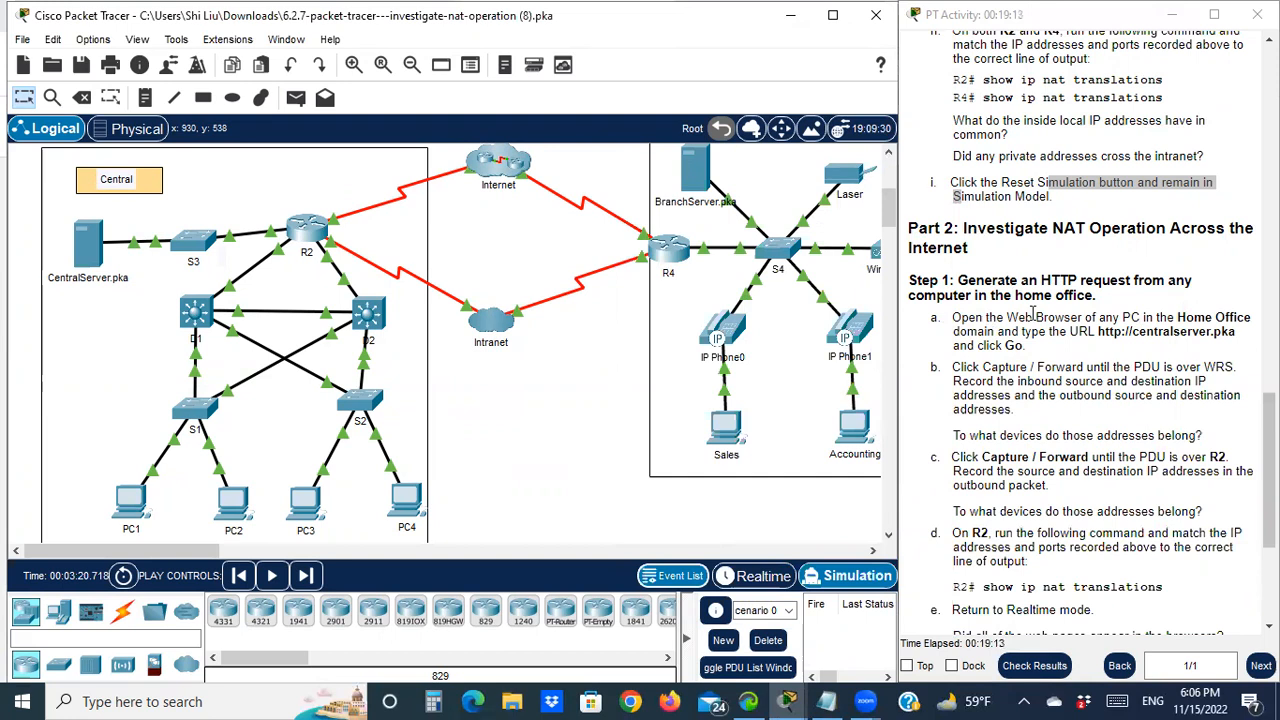
{"action": "scroll", "coordinate": [645, 195], "scroll_direction": "up", "scroll_amount": 5}
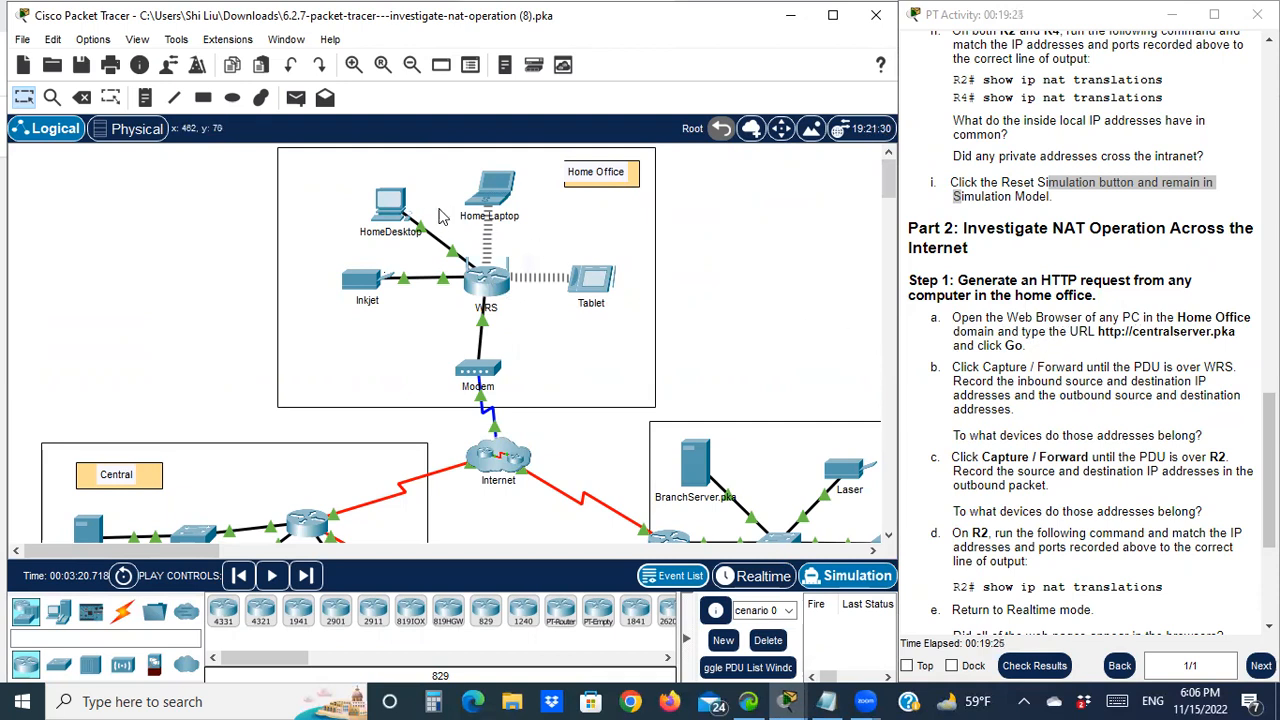
{"action": "left_click", "coordinate": [397, 212]}
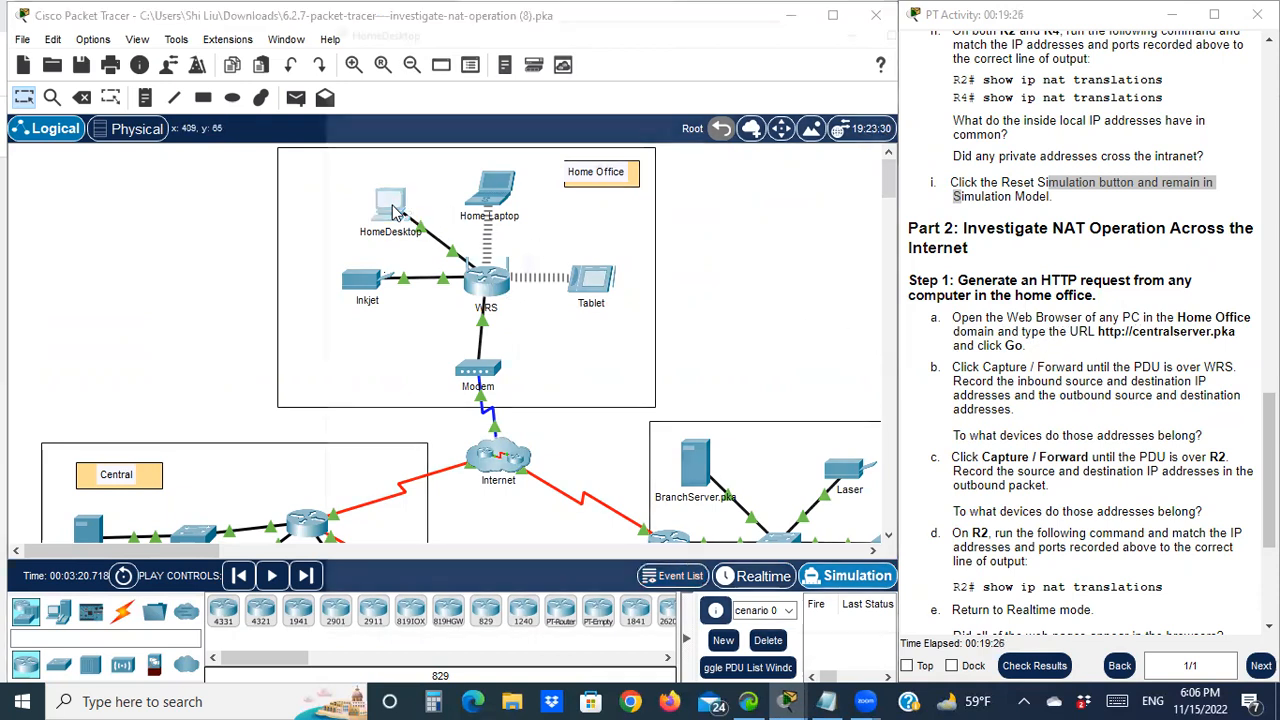
{"action": "left_click", "coordinate": [454, 58]}
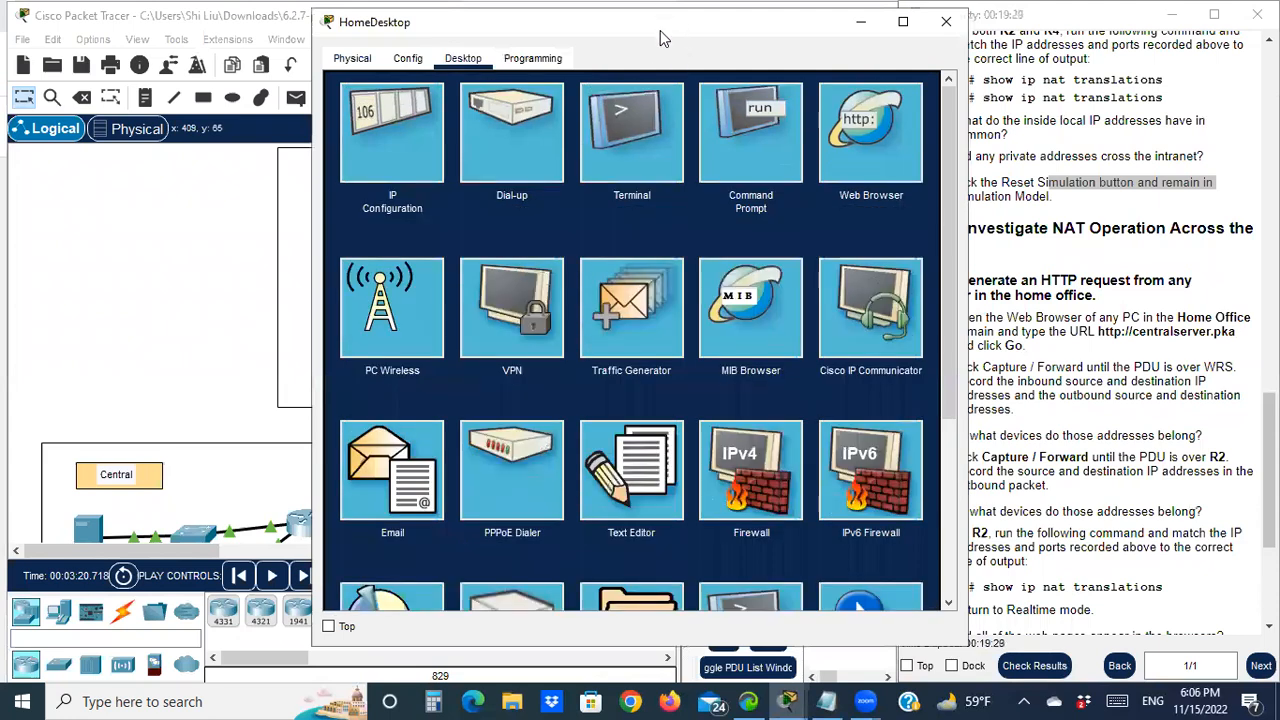
{"action": "left_click_drag", "start_coordinate": [656, 32], "coordinate": [344, 52]}
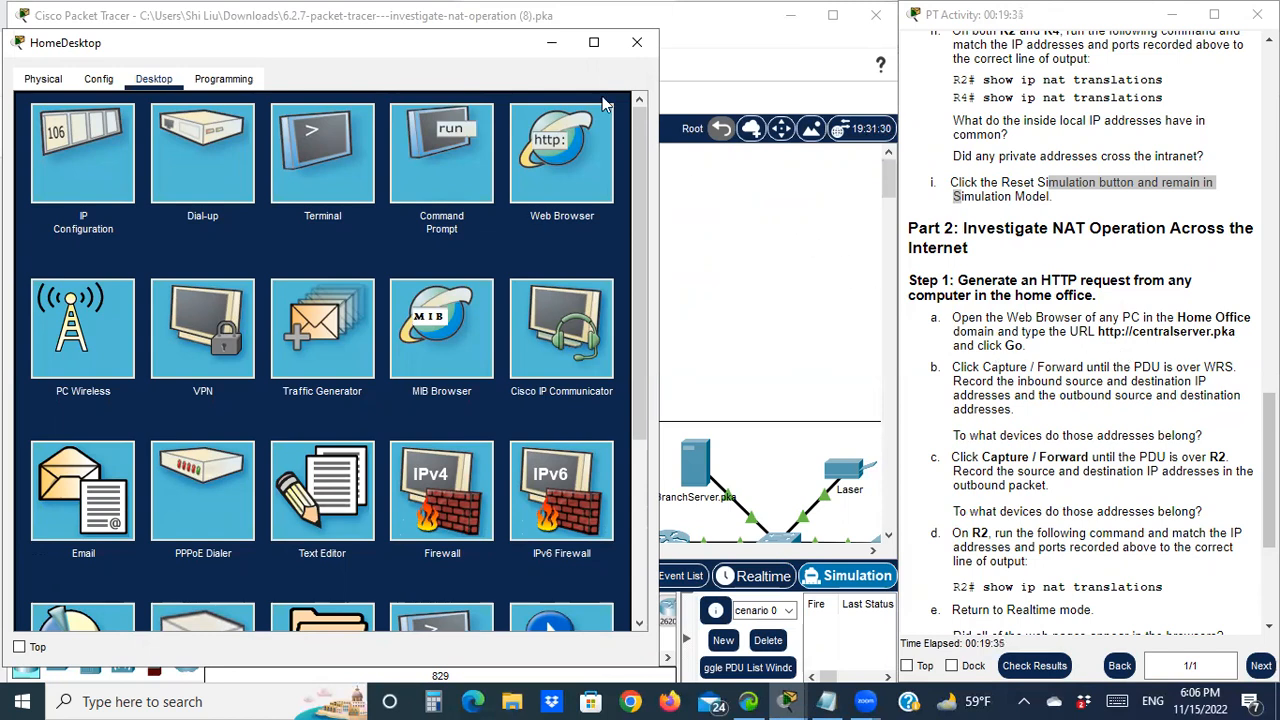
{"action": "left_click", "coordinate": [565, 190]}
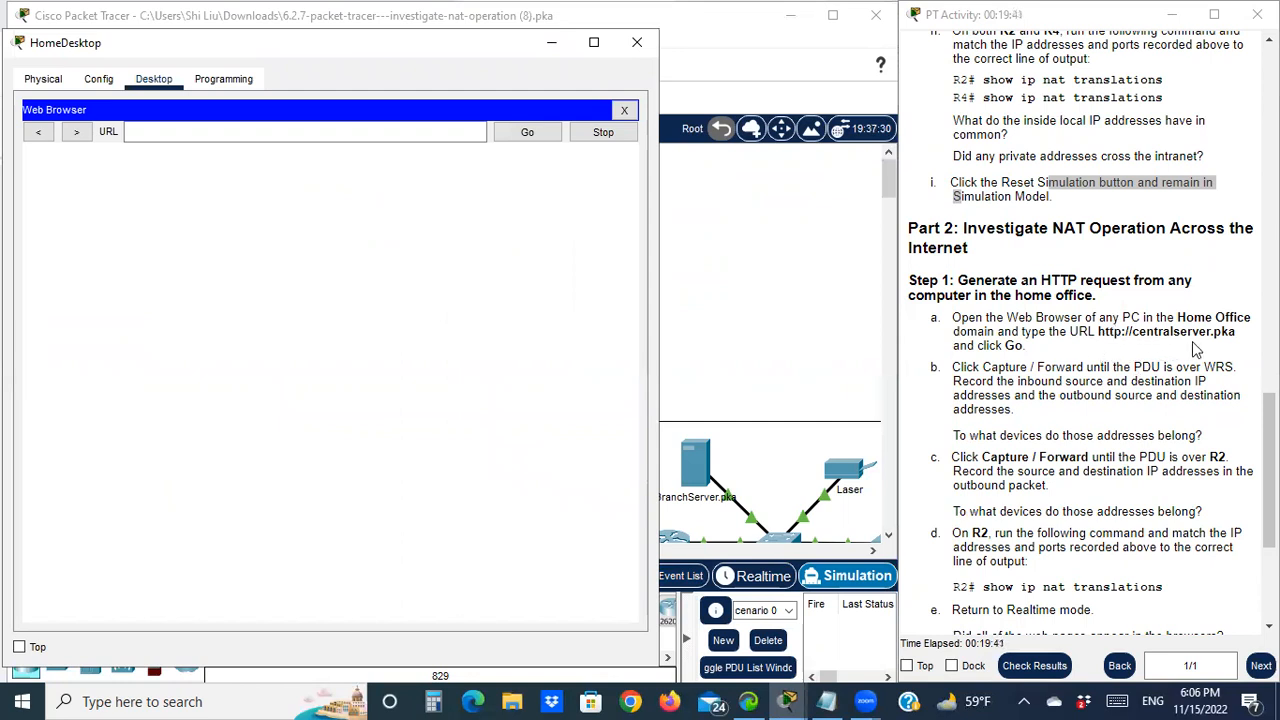
{"action": "left_click", "coordinate": [423, 130]}
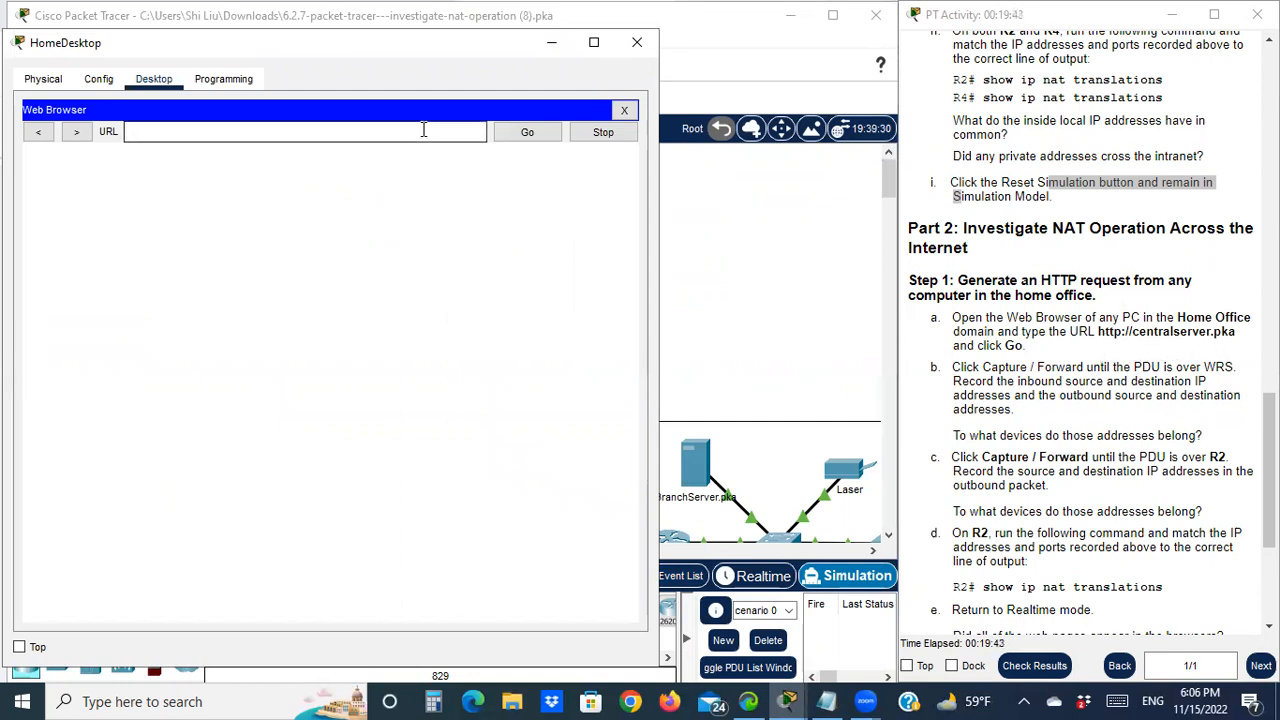
{"action": "type", "text": "http://centralserver.pka"}
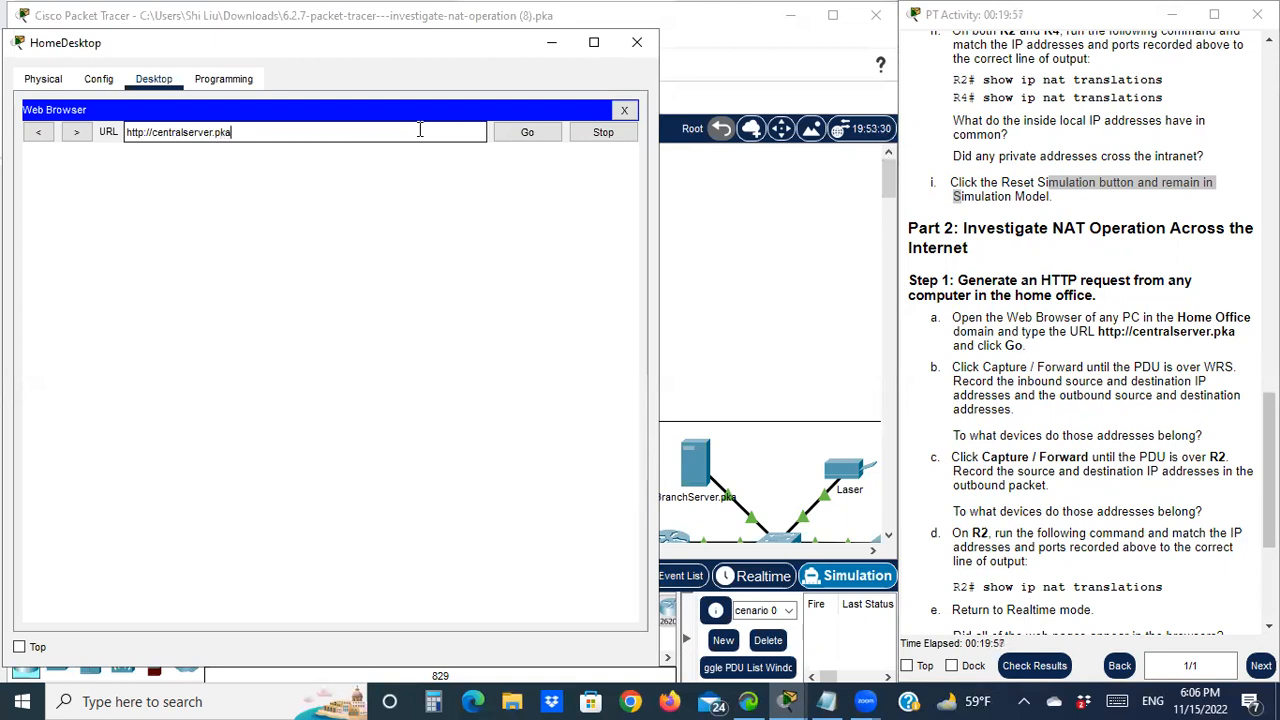
{"action": "left_click", "coordinate": [527, 136]}
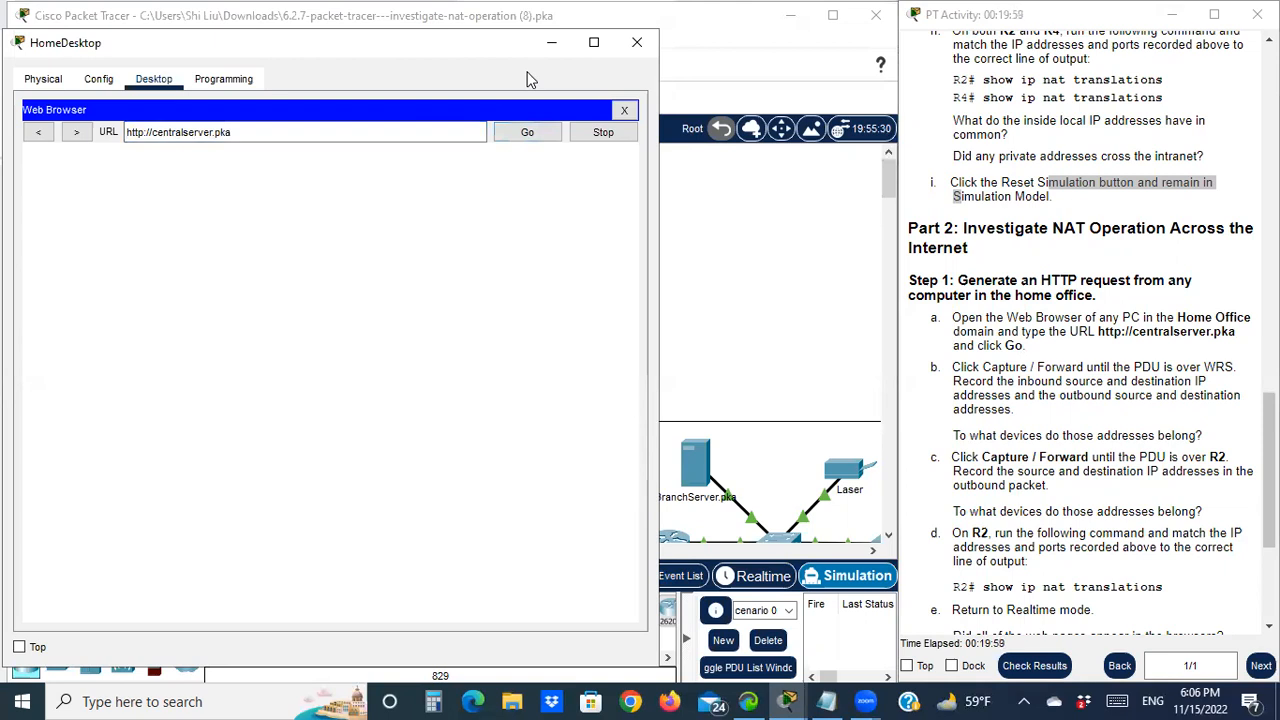
{"action": "left_click", "coordinate": [551, 45]}
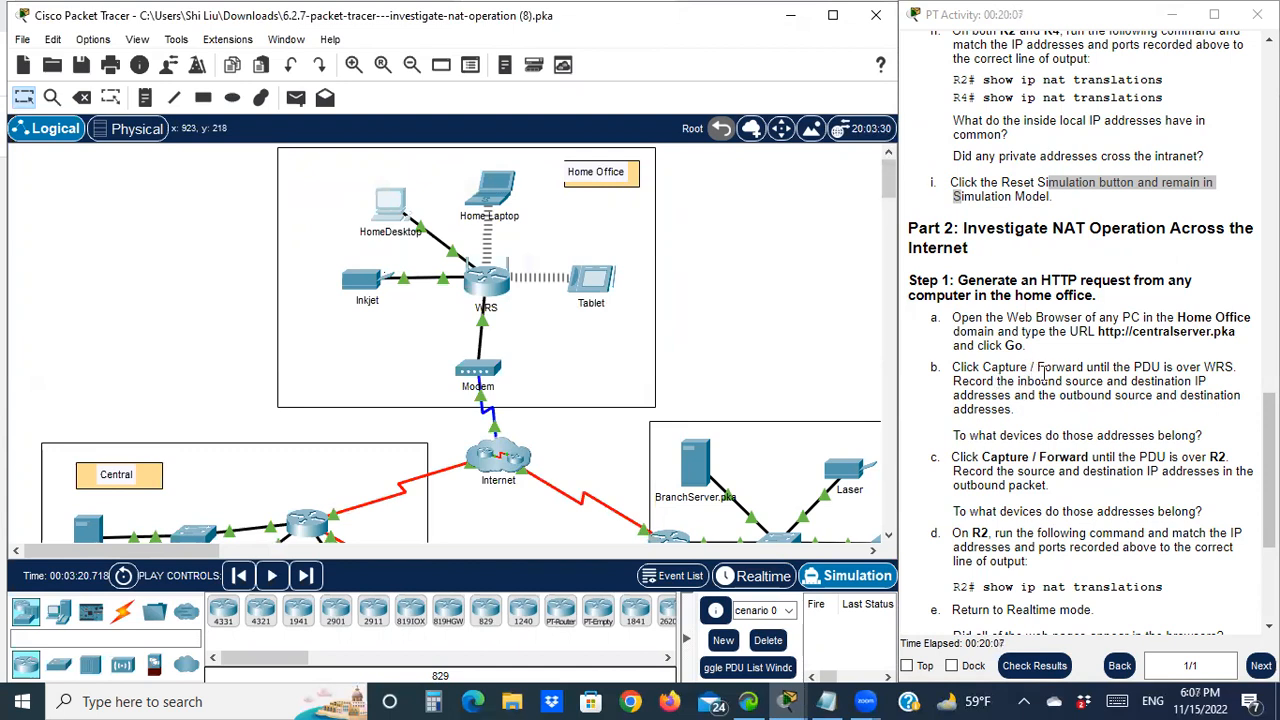
Capture/Forward the simulation twice so the new HTTP PDU reaches WRS
{"action": "left_click_drag", "start_coordinate": [1134, 367], "coordinate": [1240, 373]}
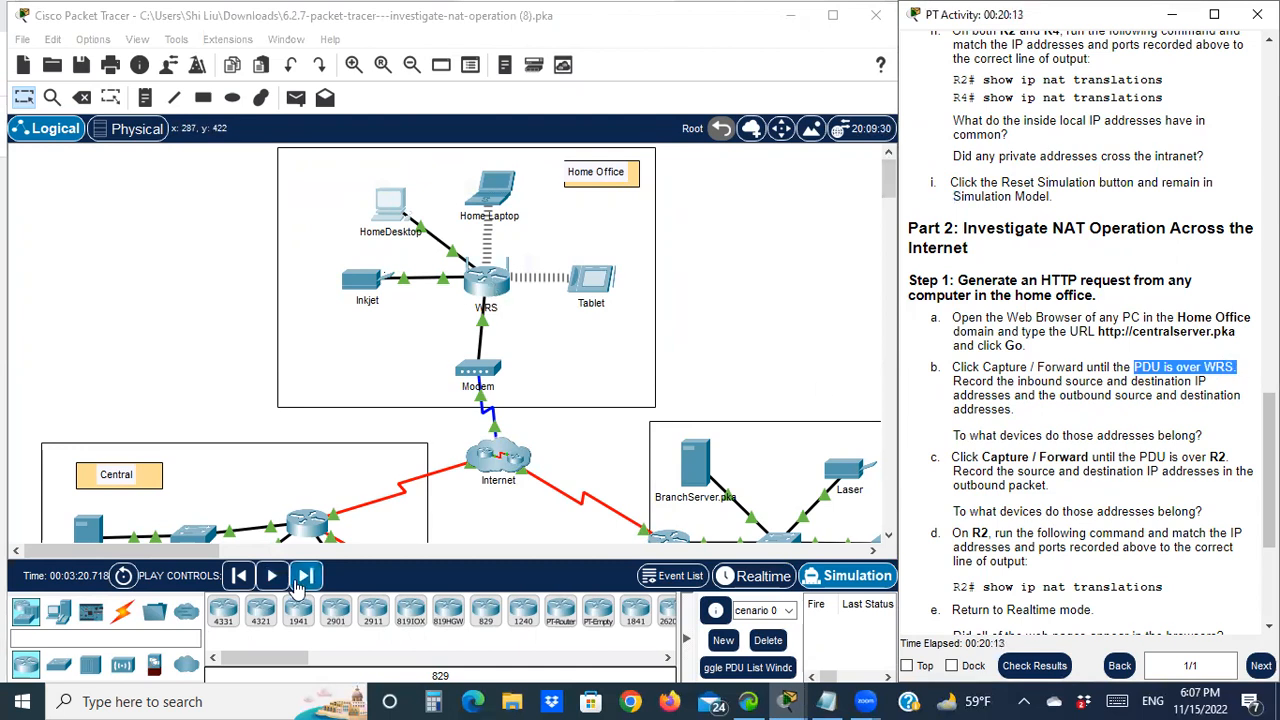
{"action": "left_click", "coordinate": [305, 577]}
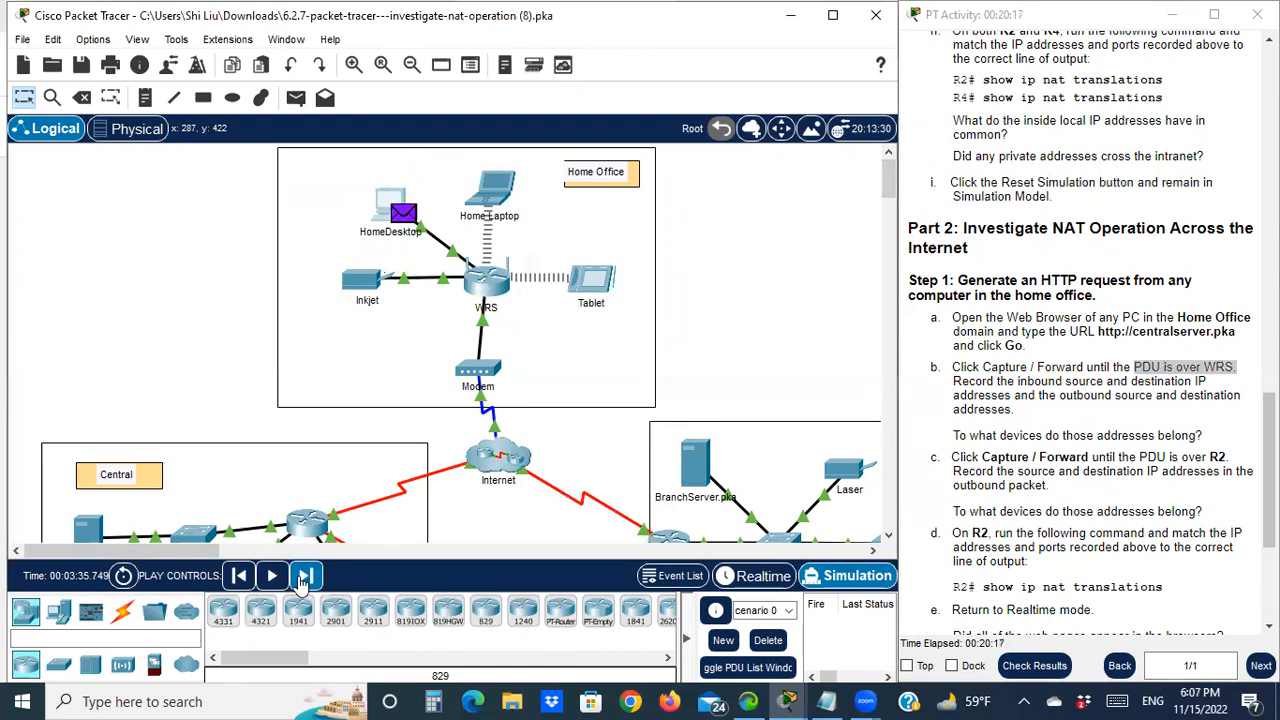
{"action": "left_click", "coordinate": [305, 577]}
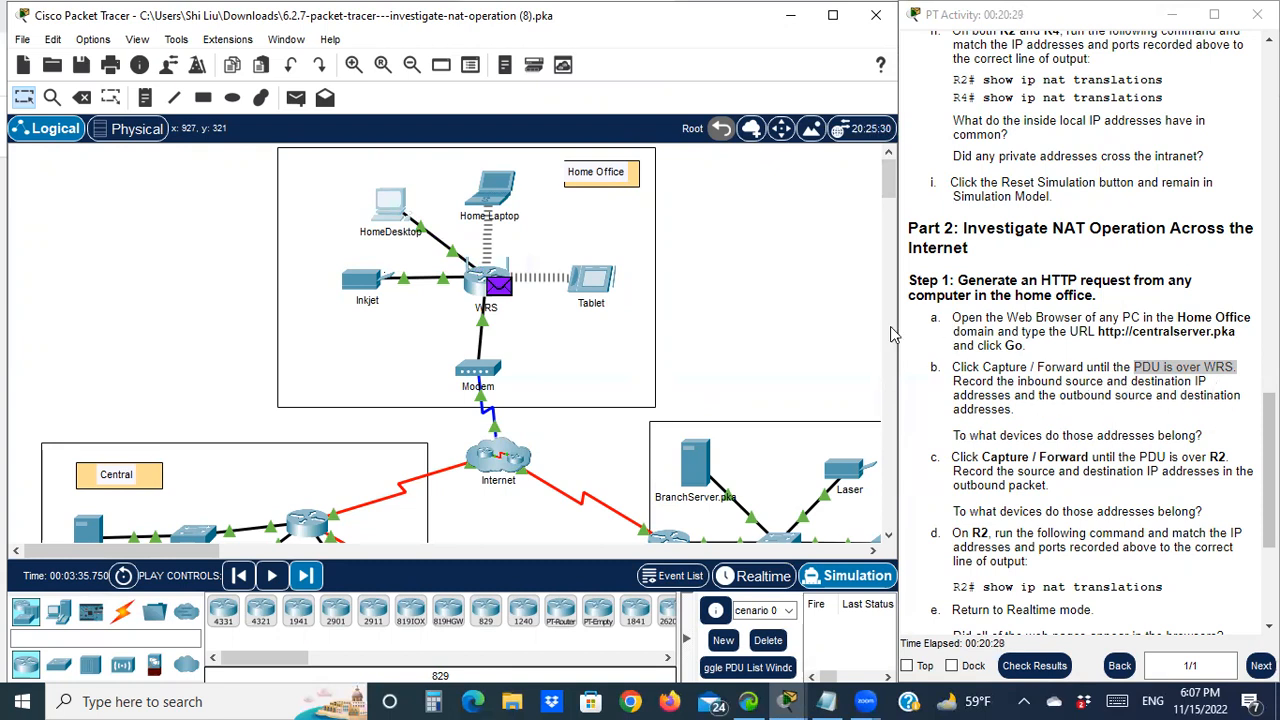
Open the PDU at WRS to see source 192.168.0.101 translated to 64.104.223.2, then bring up the notes
{"action": "left_click", "coordinate": [503, 289]}
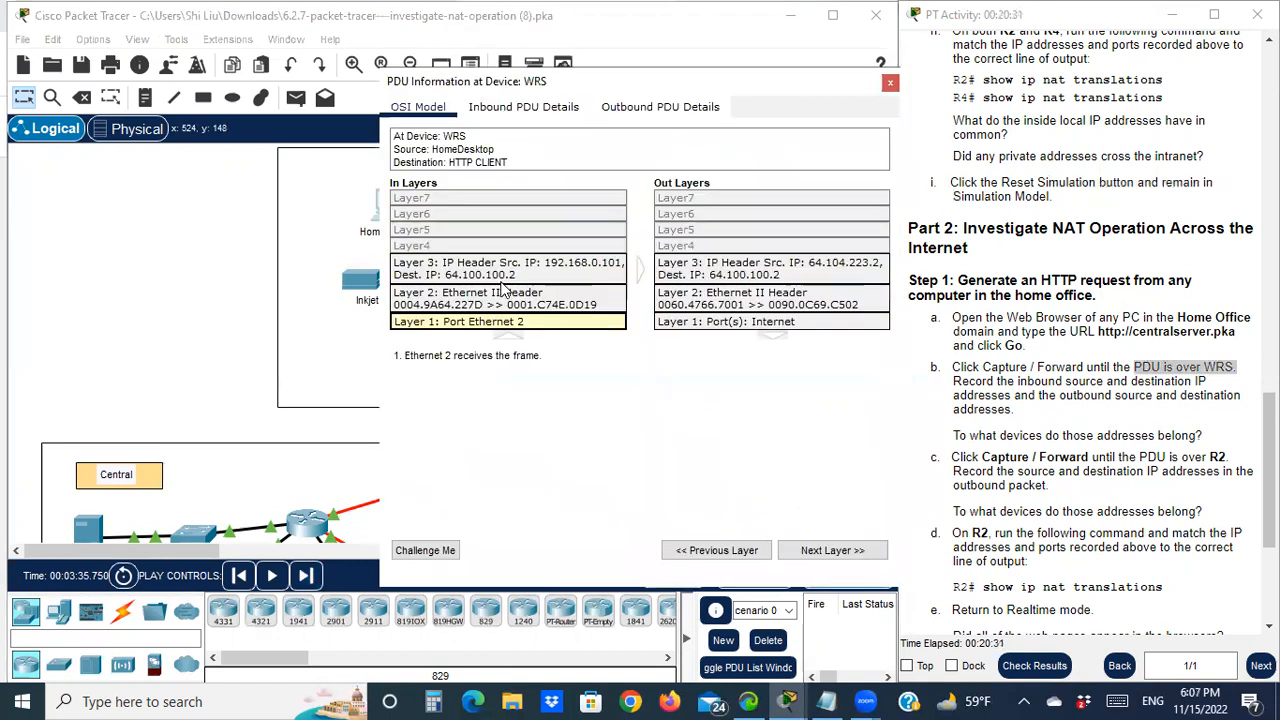
{"action": "left_click_drag", "start_coordinate": [624, 75], "coordinate": [399, 78]}
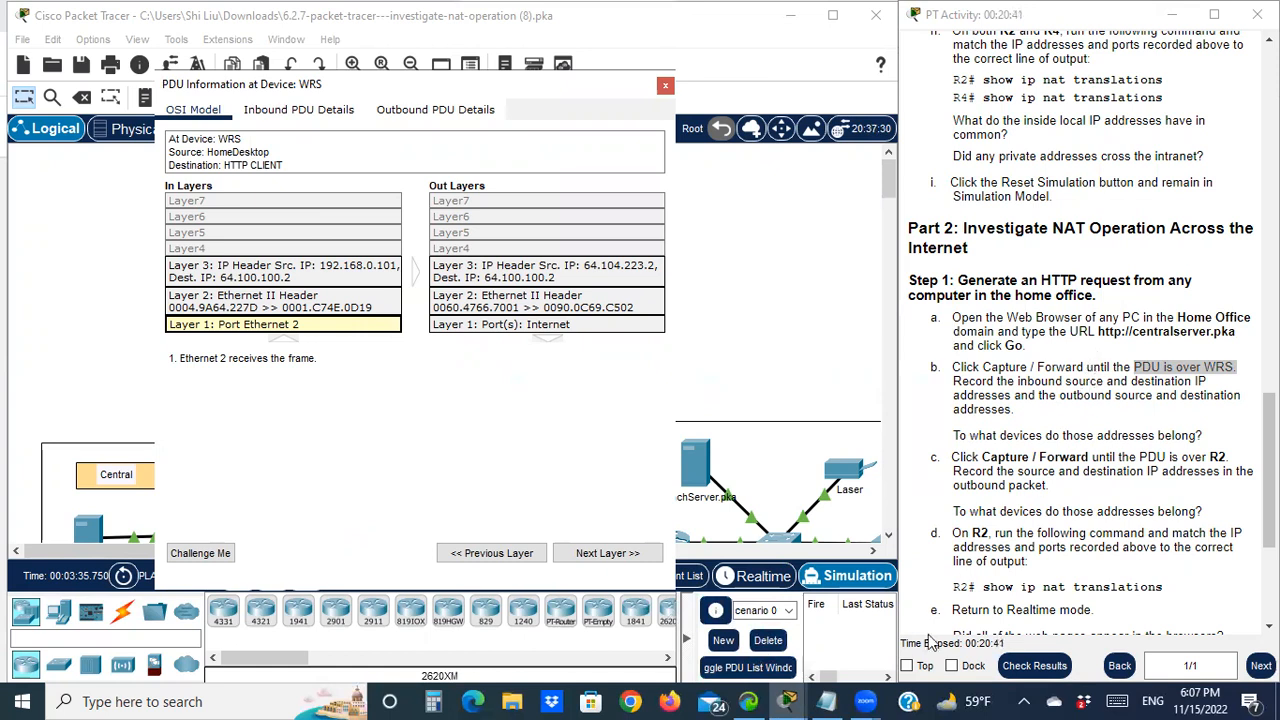
{"action": "left_click", "coordinate": [843, 699]}
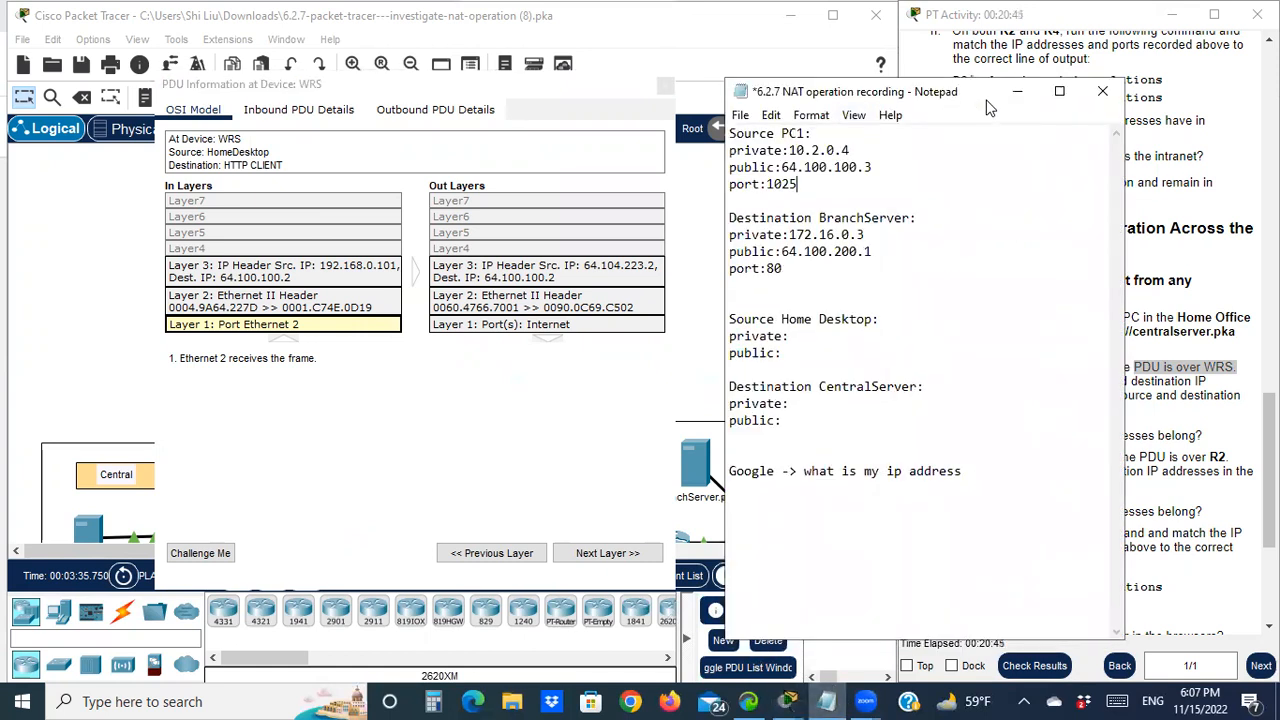
Record 192.168.0.101 as Home Desktop's private address, then move the notes aside to show the addressing table
{"action": "left_click_drag", "start_coordinate": [989, 88], "coordinate": [989, 52]}
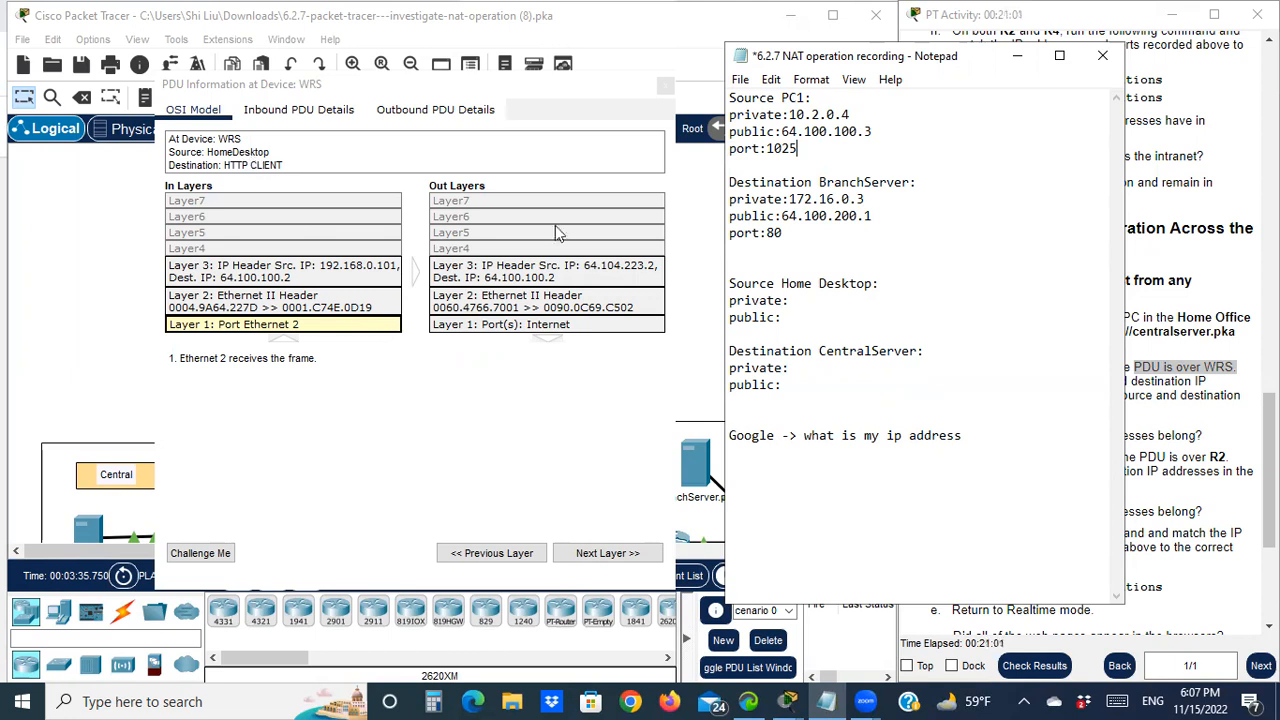
{"action": "left_click", "coordinate": [791, 300]}
{"action": "type", "text": "192.168.0.101"}
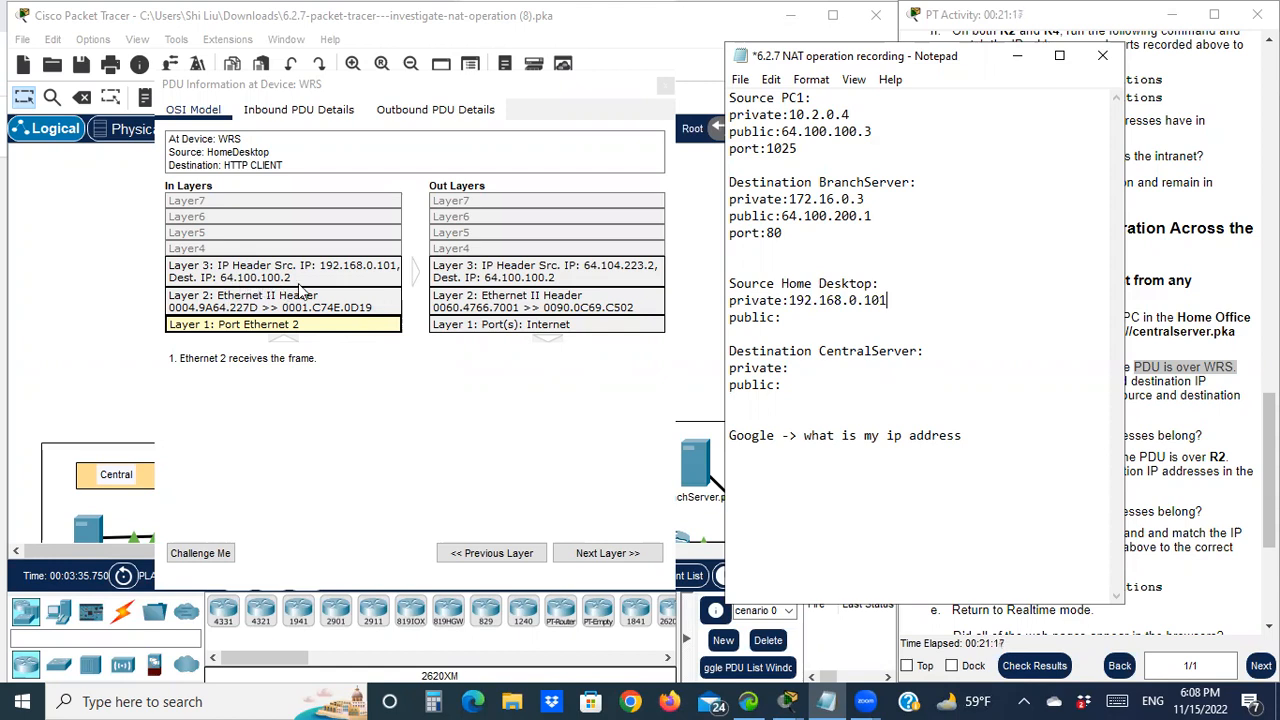
{"action": "left_click_drag", "start_coordinate": [951, 63], "coordinate": [1058, 68]}
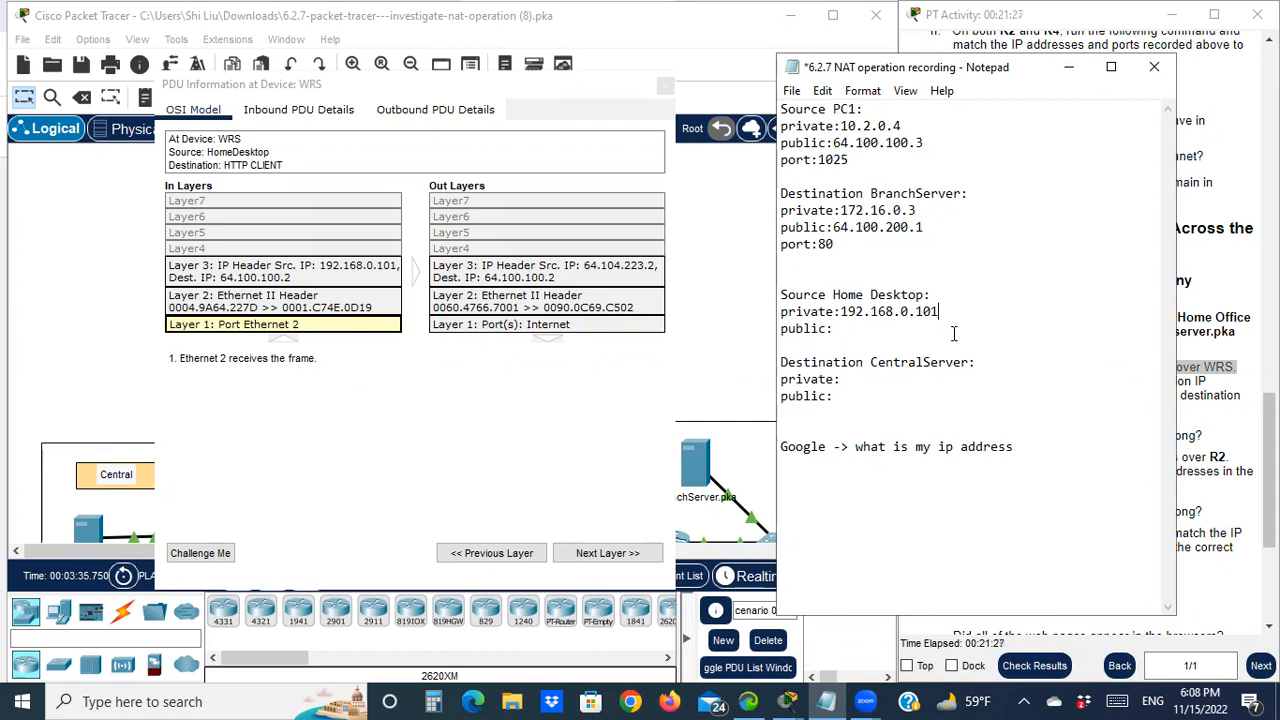
{"action": "left_click_drag", "start_coordinate": [1003, 68], "coordinate": [658, 469]}
{"action": "scroll", "coordinate": [1181, 255], "scroll_direction": "up", "scroll_amount": 15}
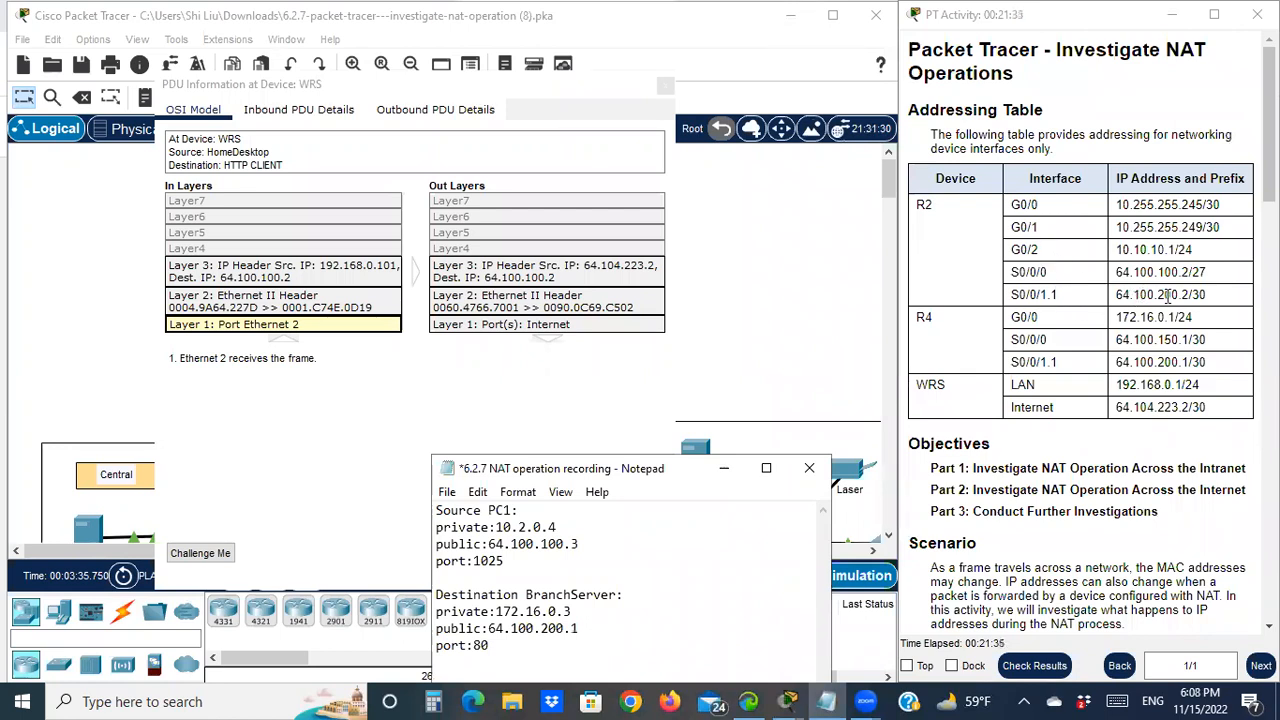
Enter CentralServer's public address 64.100.100.2 after its public: line in Notepad
{"action": "left_click_drag", "start_coordinate": [1189, 295], "coordinate": [1117, 295]}
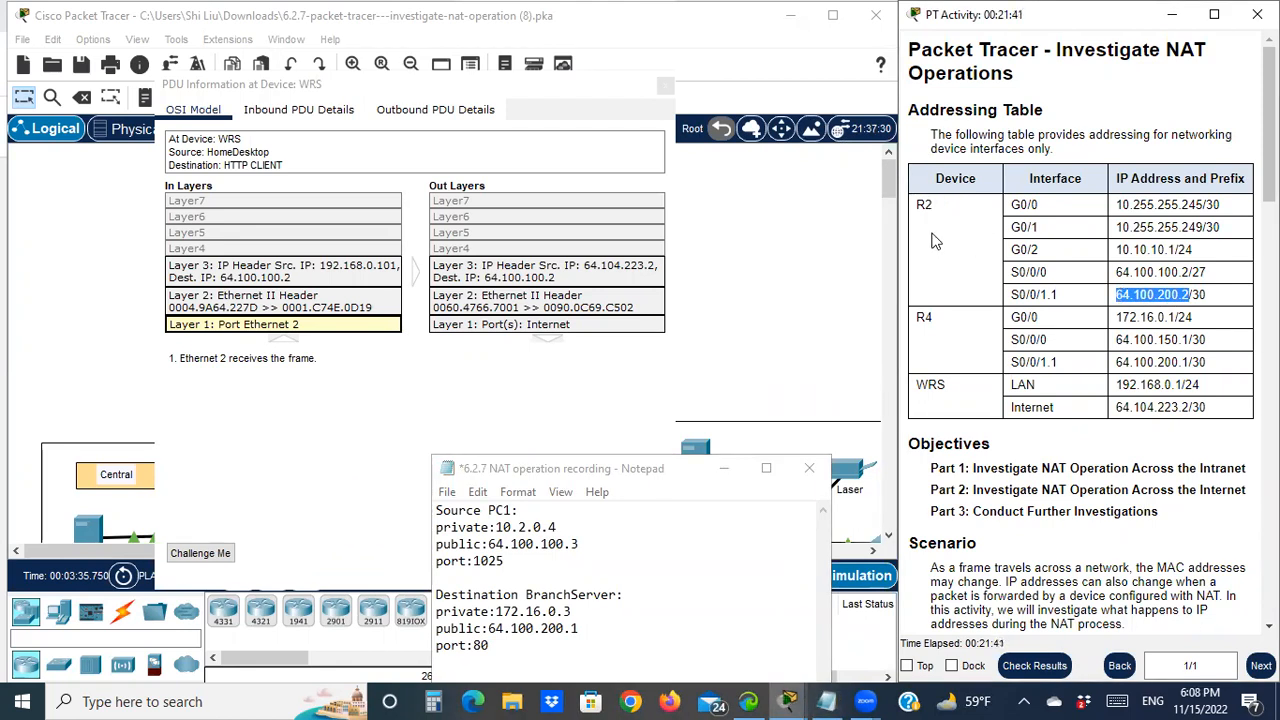
{"action": "left_click", "coordinate": [632, 481]}
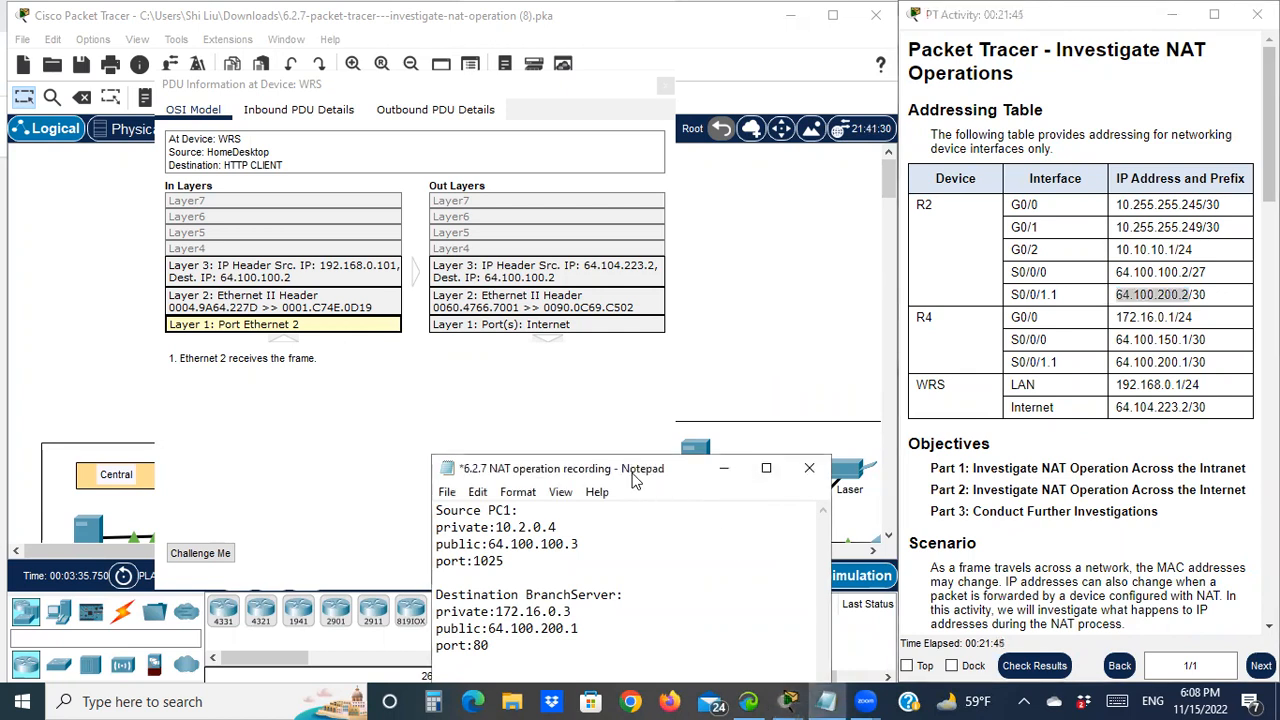
{"action": "left_click_drag", "start_coordinate": [632, 481], "coordinate": [994, 70]}
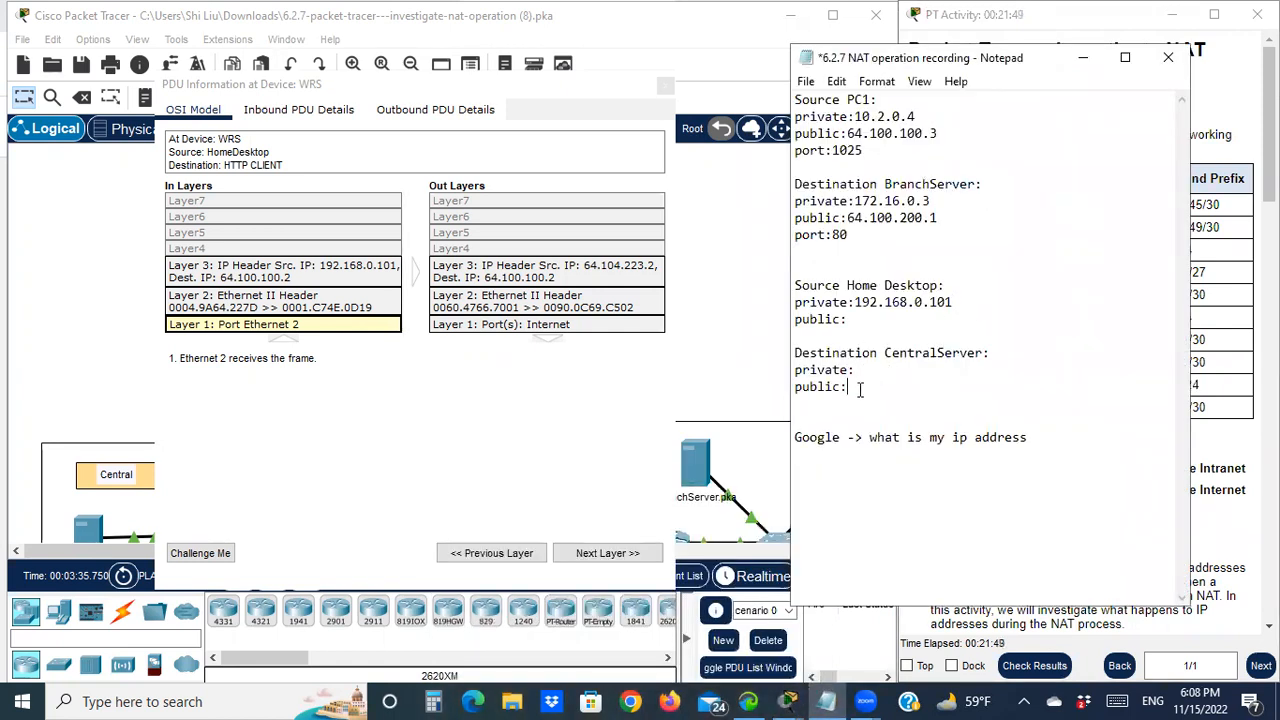
{"action": "left_click", "coordinate": [935, 378]}
{"action": "type", "text": "64.100.100.2"}
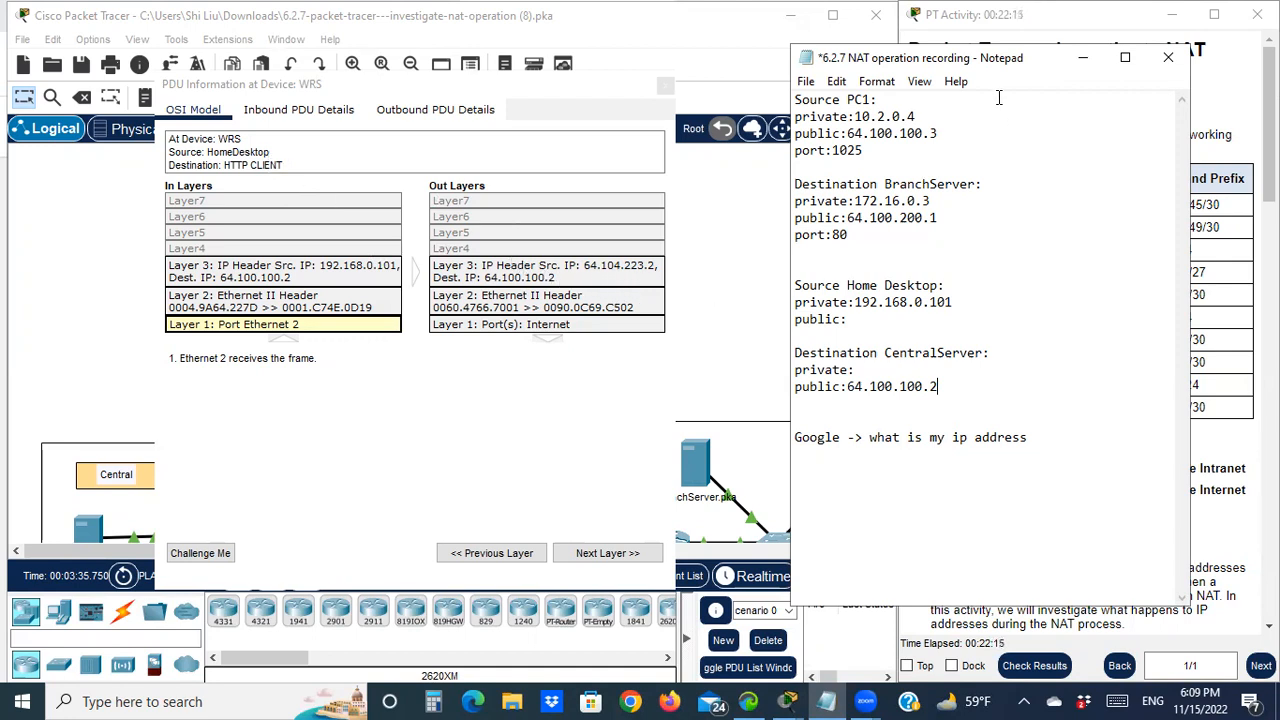
Record Home Desktop's public address 64.104.223.2 in the notes, then minimise Notepad
{"action": "left_click_drag", "start_coordinate": [1008, 70], "coordinate": [543, 243]}
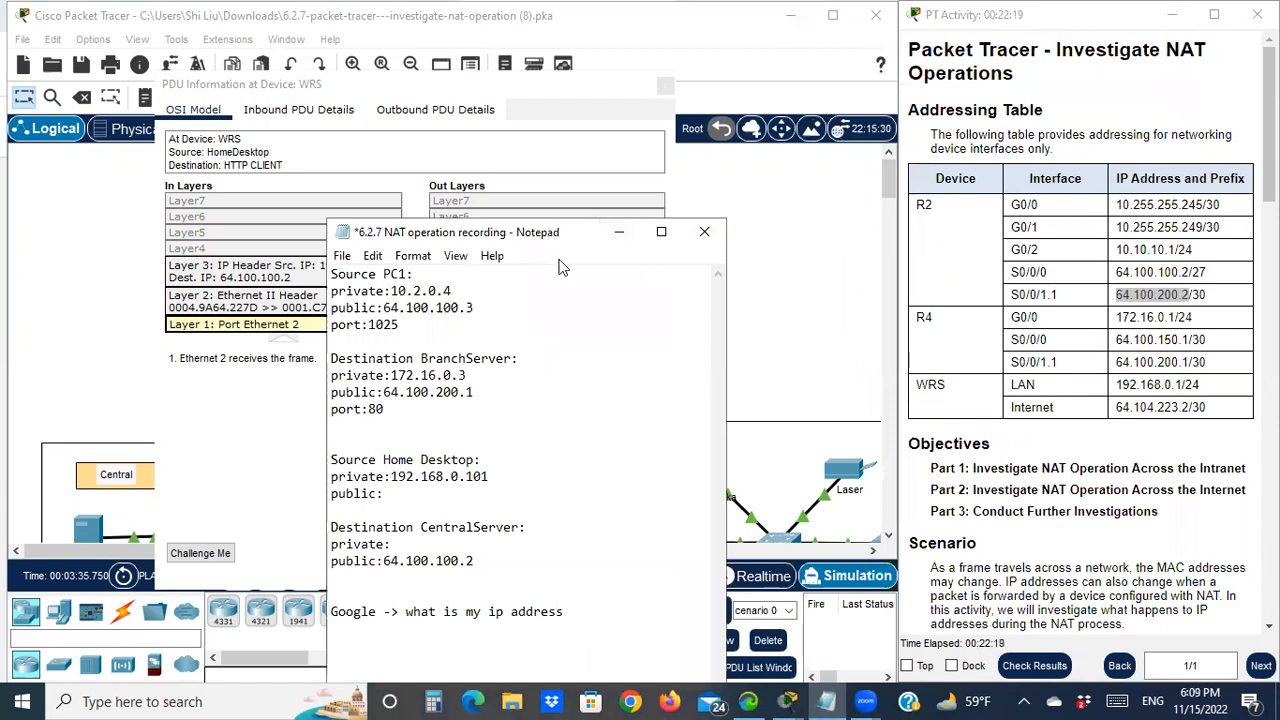
{"action": "left_click_drag", "start_coordinate": [574, 243], "coordinate": [585, 334]}
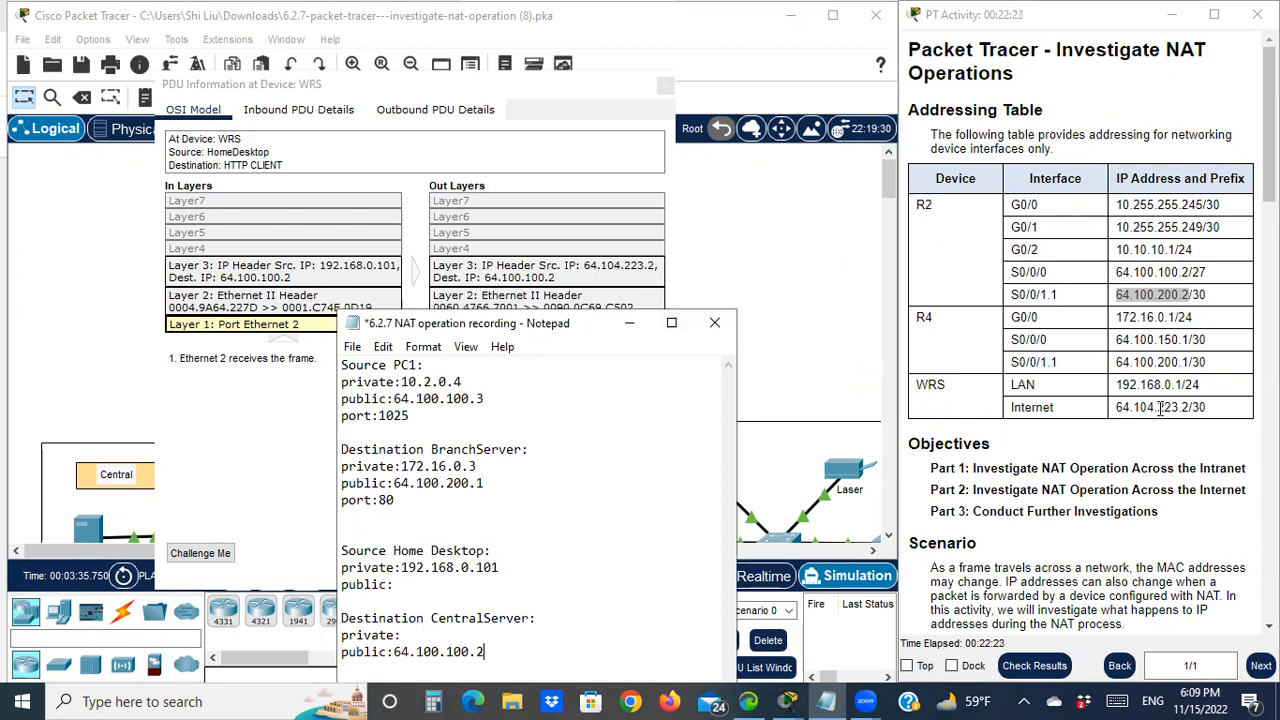
{"action": "left_click", "coordinate": [1120, 407]}
{"action": "left_click_drag", "start_coordinate": [1120, 407], "coordinate": [1183, 408]}
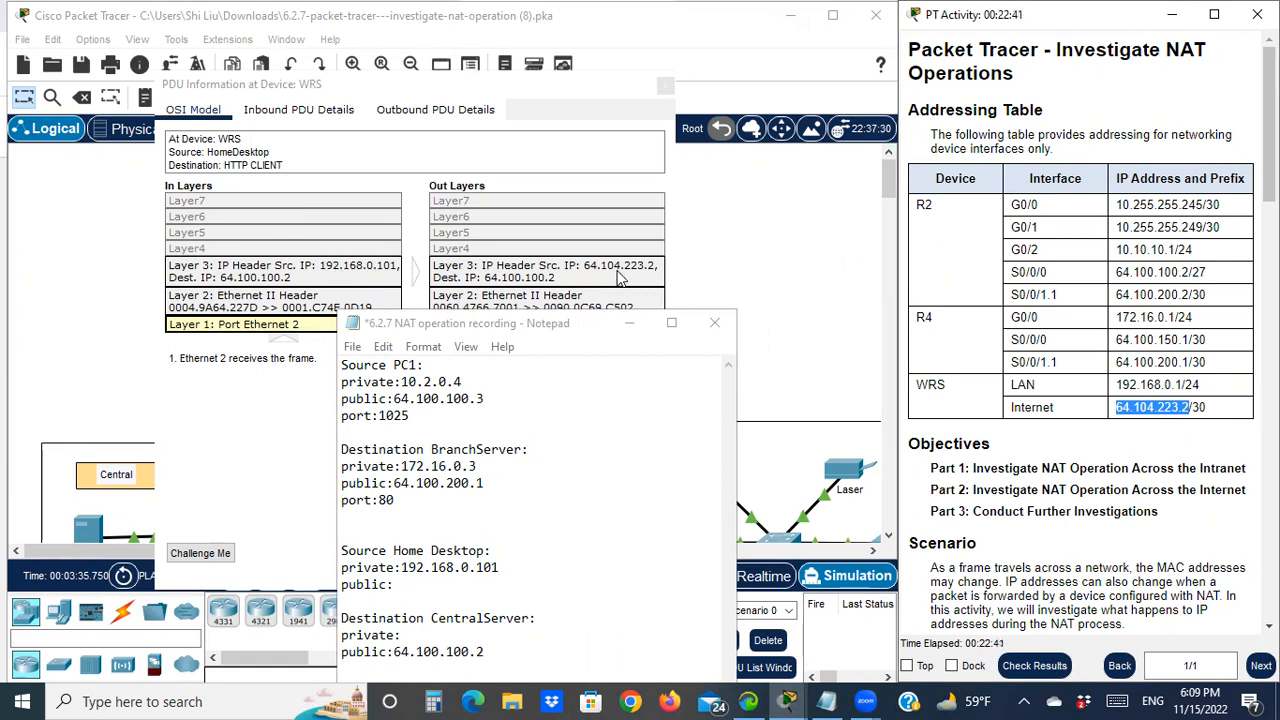
{"action": "left_click", "coordinate": [583, 330]}
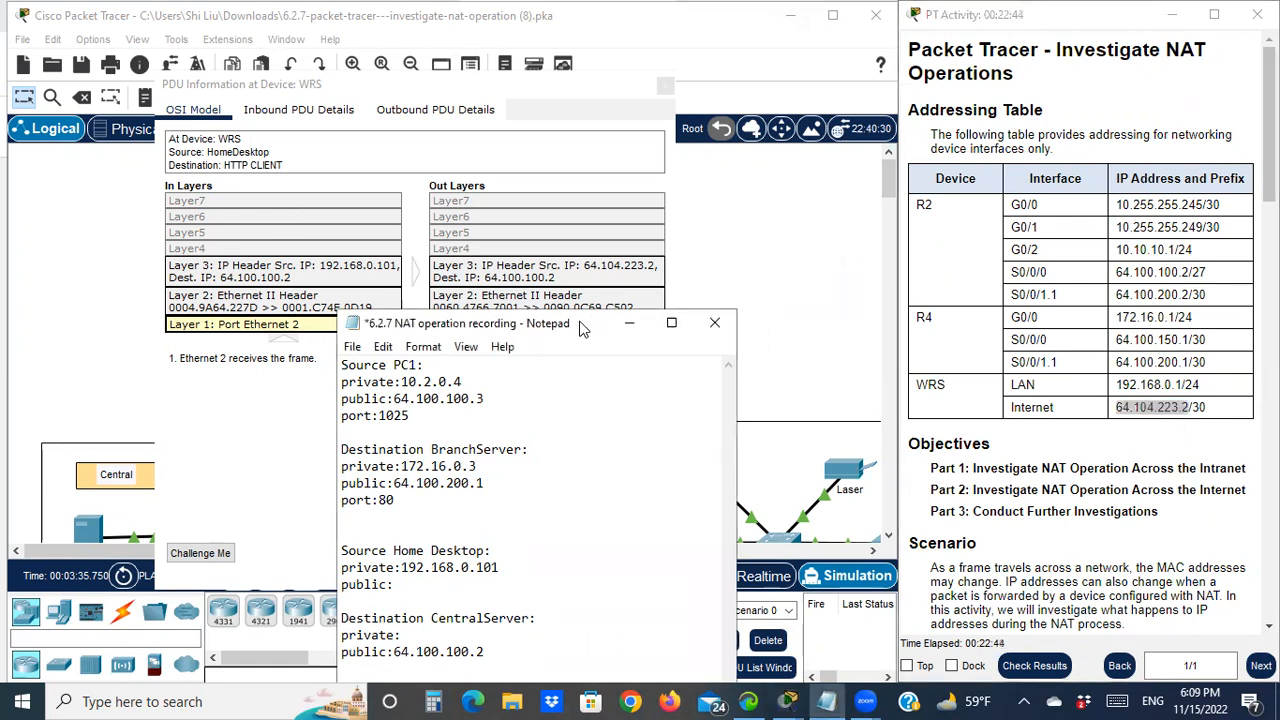
{"action": "left_click_drag", "start_coordinate": [583, 330], "coordinate": [1010, 76]}
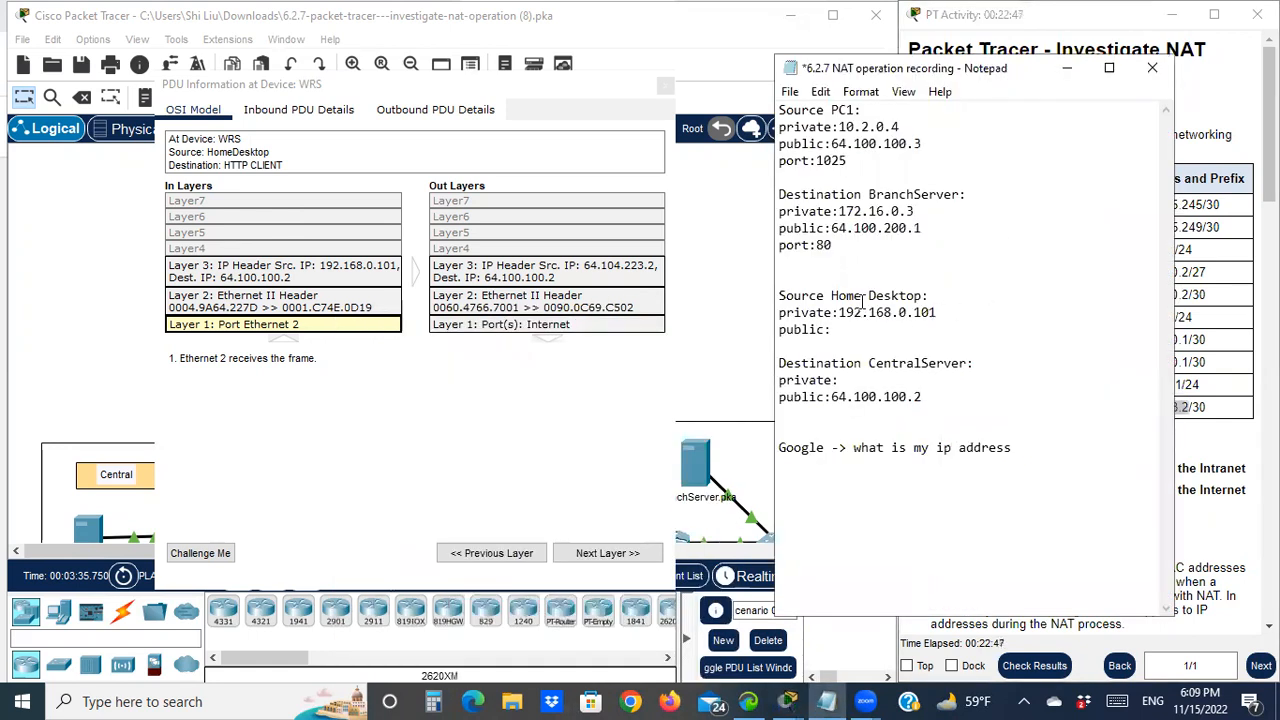
{"action": "left_click", "coordinate": [852, 329]}
{"action": "type", "text": "6"}
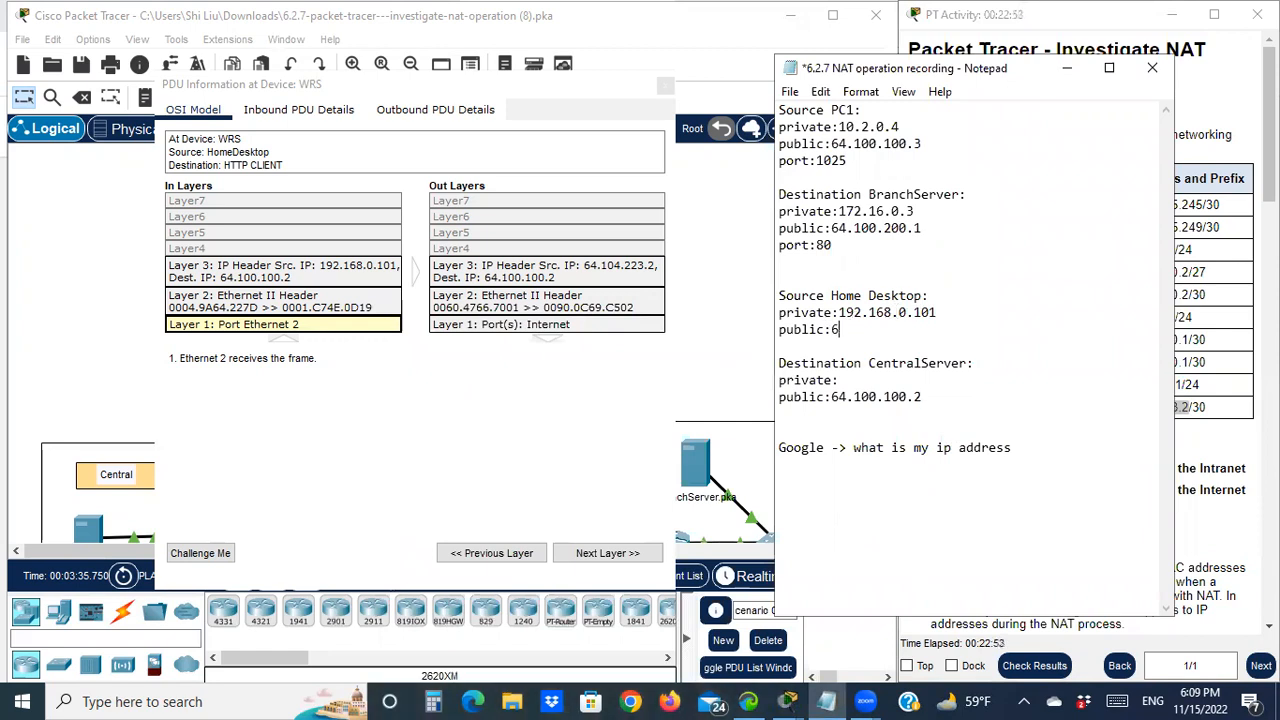
{"action": "type", "text": "4.104.223.2"}
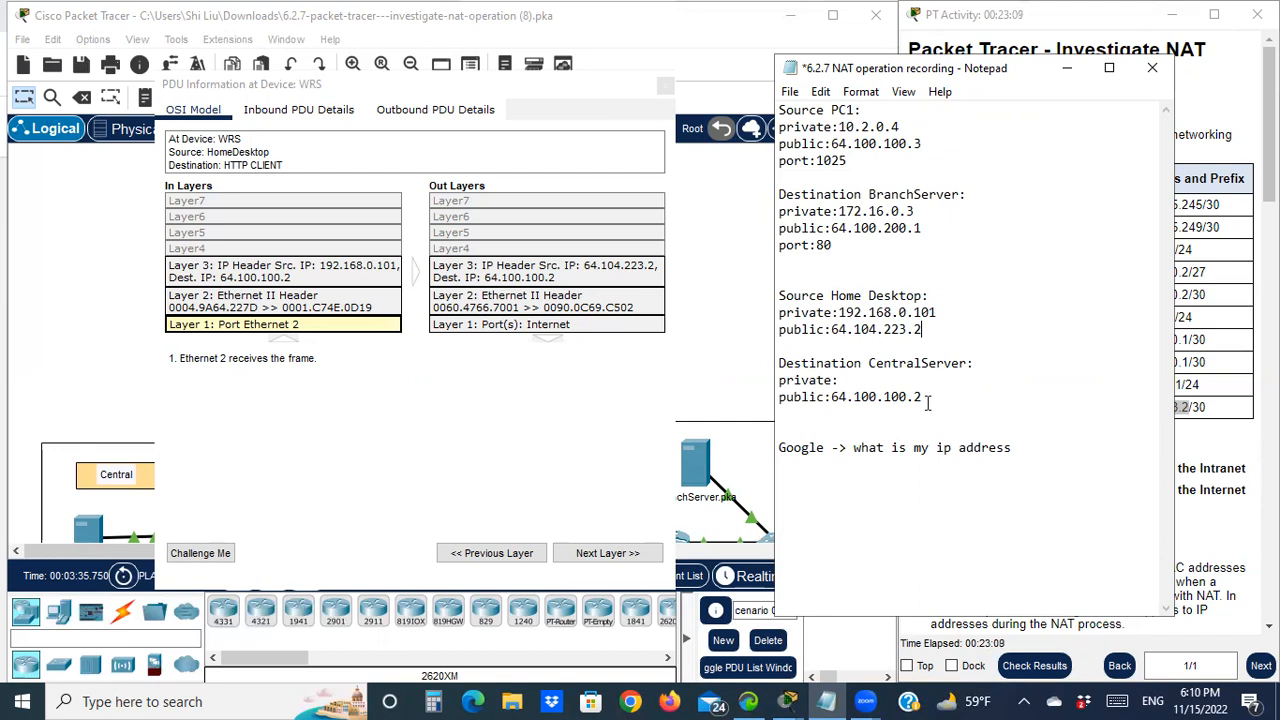
{"action": "left_click", "coordinate": [1068, 78]}
{"action": "left_click", "coordinate": [1068, 78]}
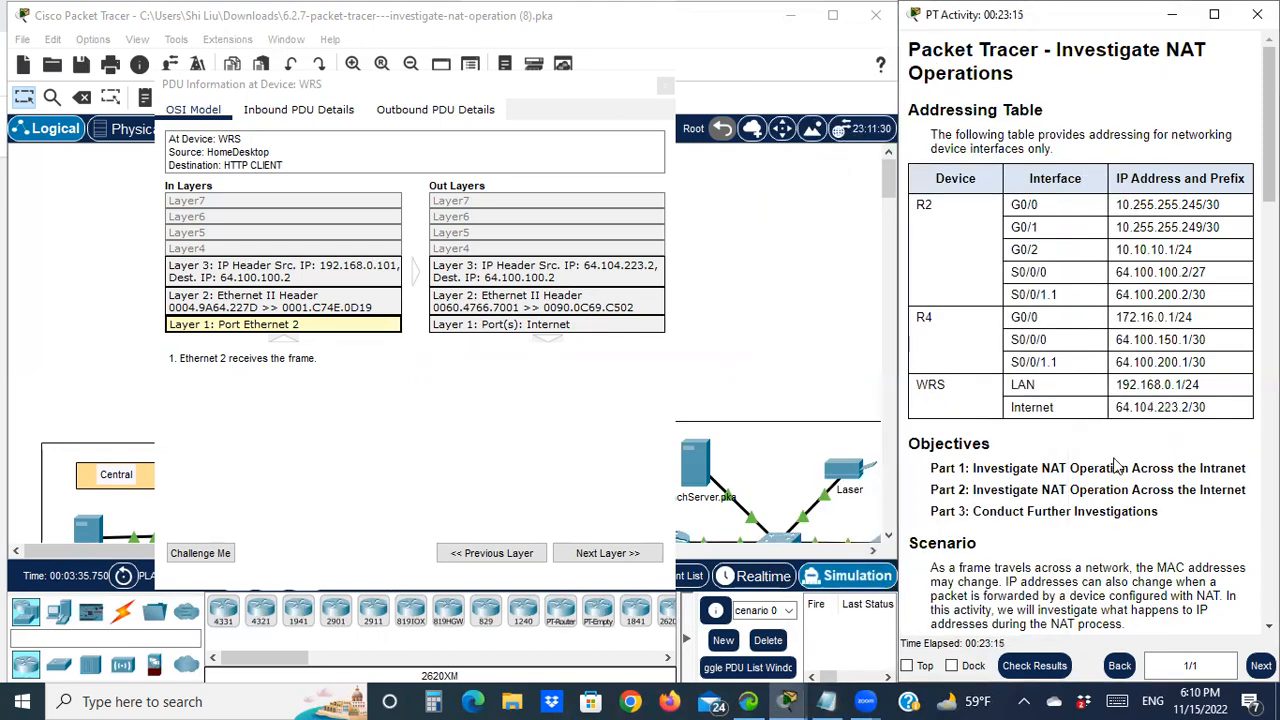
Scroll to Part 2 Step 1 and highlight WRS in step b and the start of step c
{"action": "scroll", "coordinate": [1090, 463], "scroll_direction": "down", "scroll_amount": 4}
{"action": "scroll", "coordinate": [1078, 465], "scroll_direction": "down", "scroll_amount": 8}
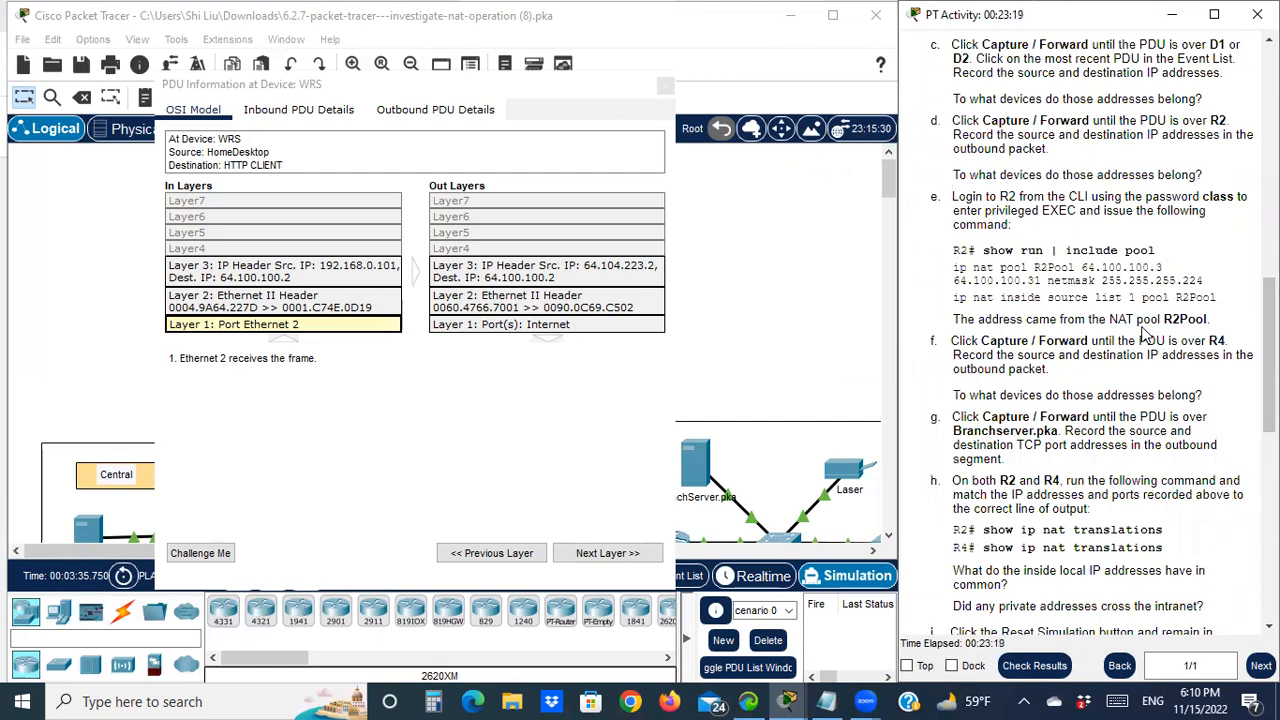
{"action": "scroll", "coordinate": [1136, 352], "scroll_direction": "down", "scroll_amount": 1}
{"action": "scroll", "coordinate": [1136, 355], "scroll_direction": "down", "scroll_amount": 8}
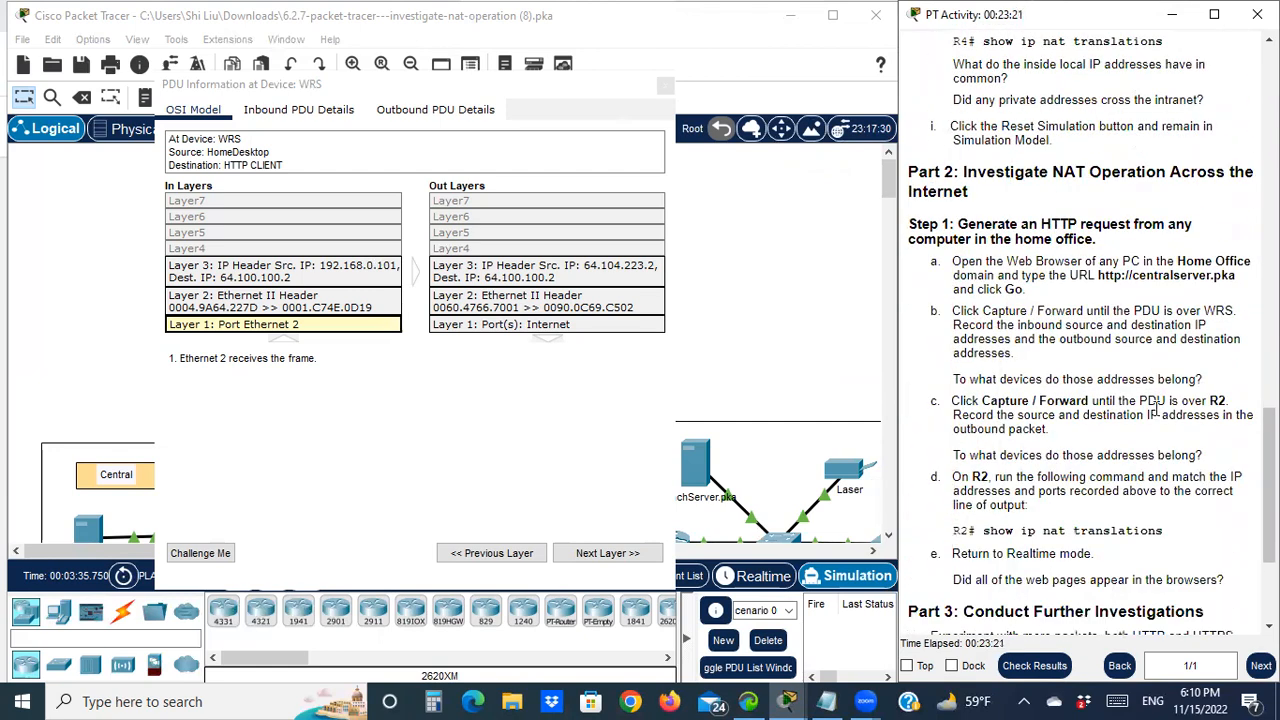
{"action": "scroll", "coordinate": [1078, 452], "scroll_direction": "down", "scroll_amount": 1}
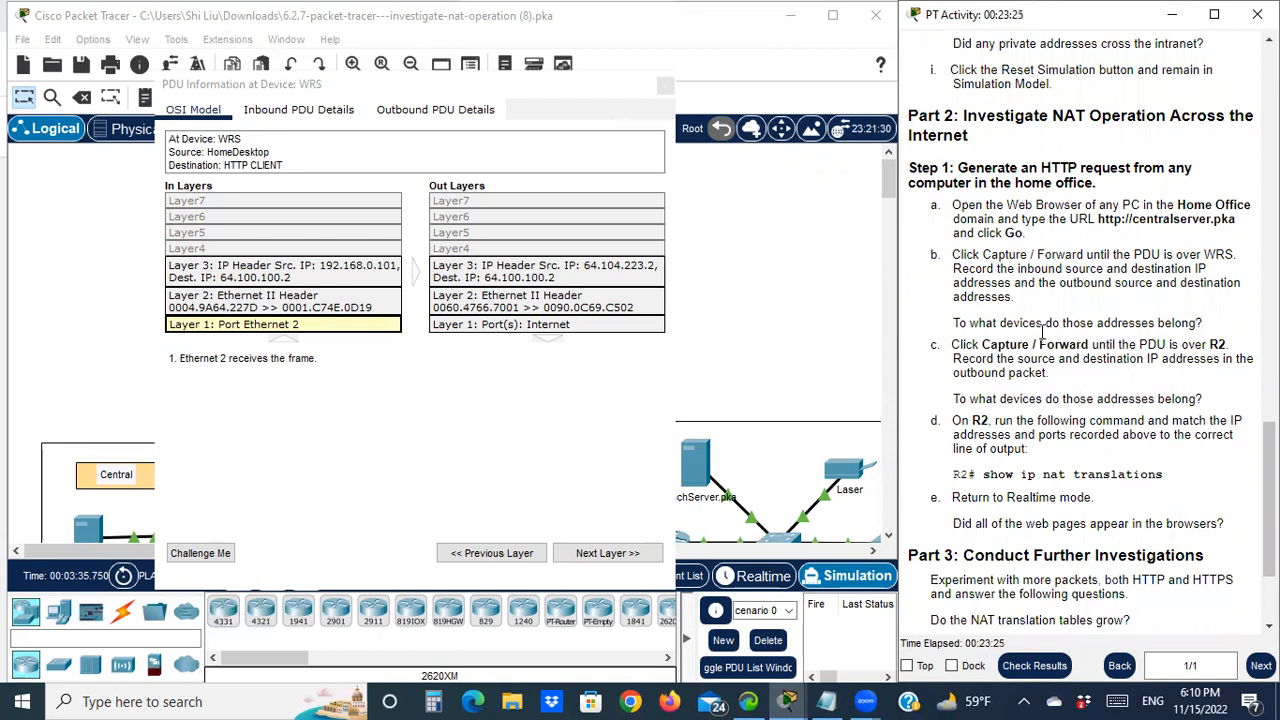
{"action": "double_click", "coordinate": [1210, 254]}
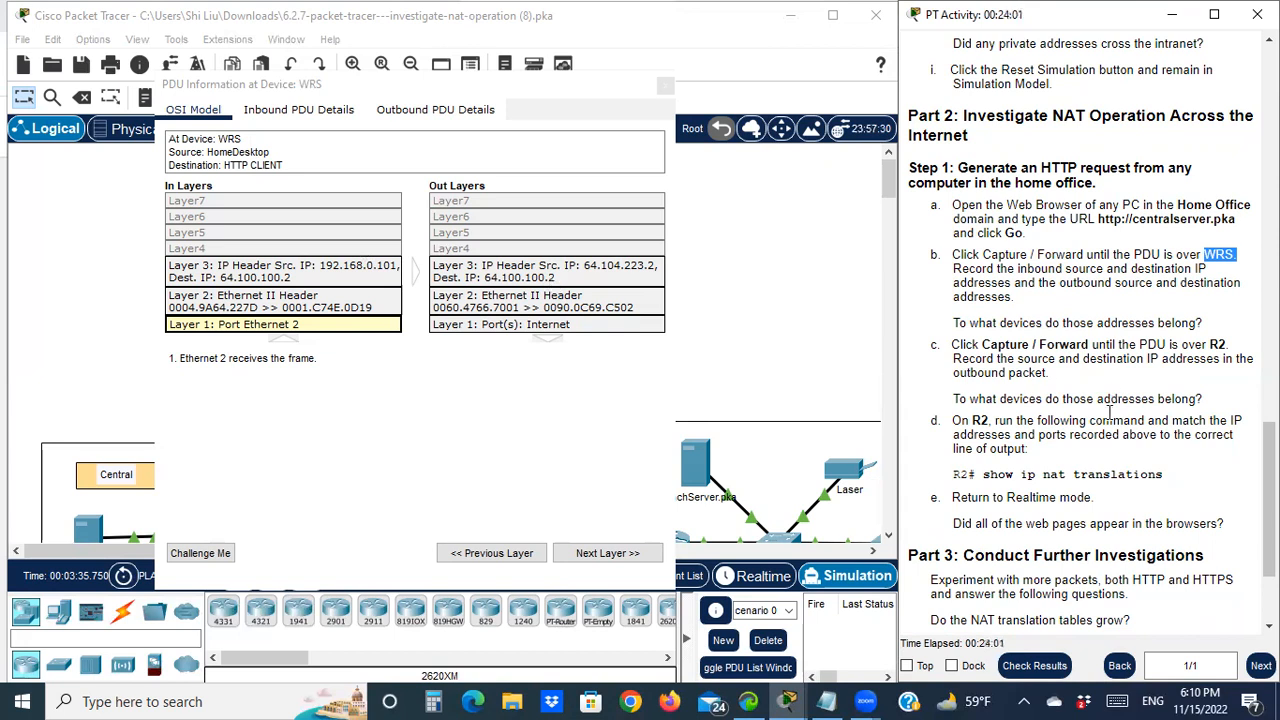
{"action": "left_click", "coordinate": [981, 350]}
{"action": "double_click", "coordinate": [981, 350]}
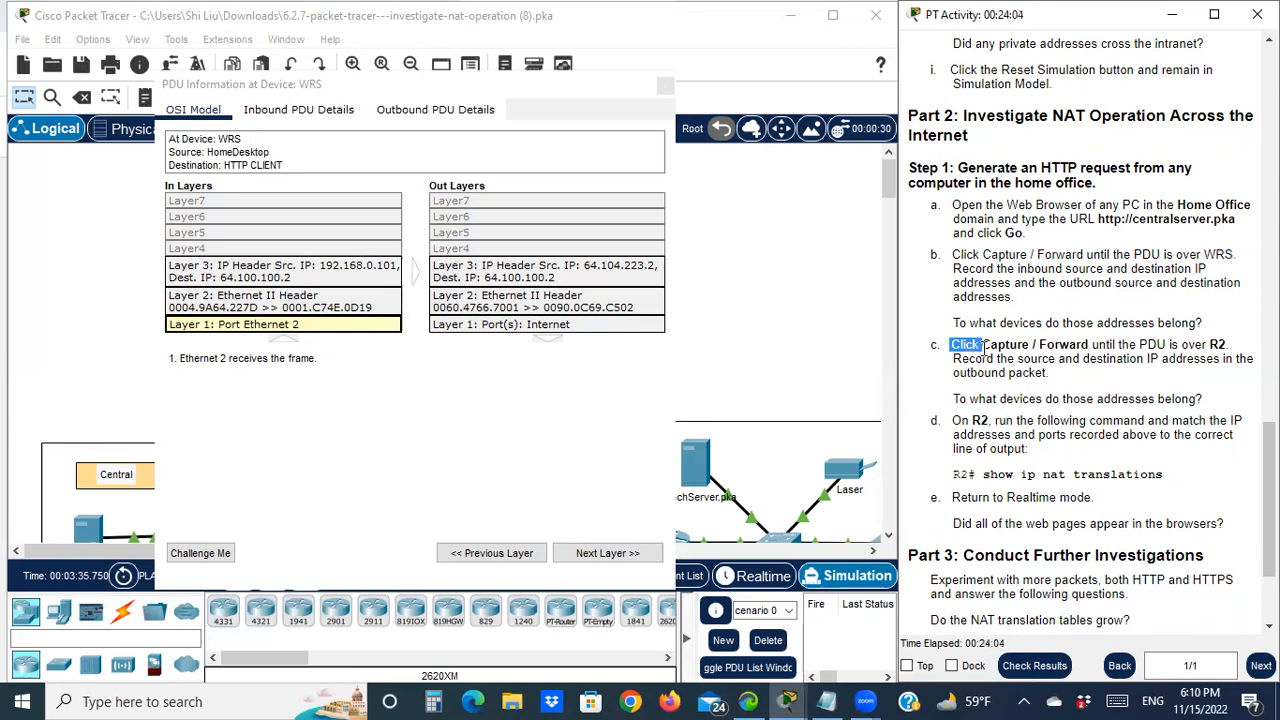
Close the WRS PDU details and step the HTTP PDU through the Internet to R2
{"action": "left_click", "coordinate": [666, 86]}
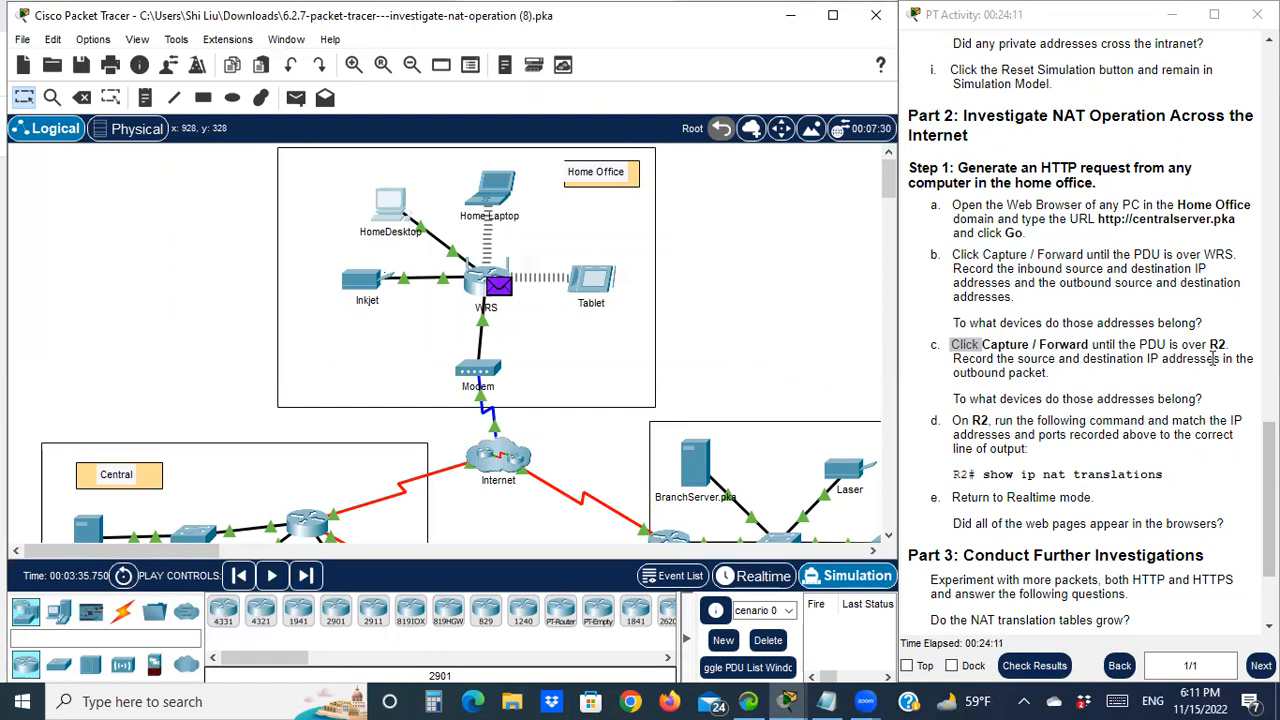
{"action": "scroll", "coordinate": [628, 392], "scroll_direction": "down", "scroll_amount": 2}
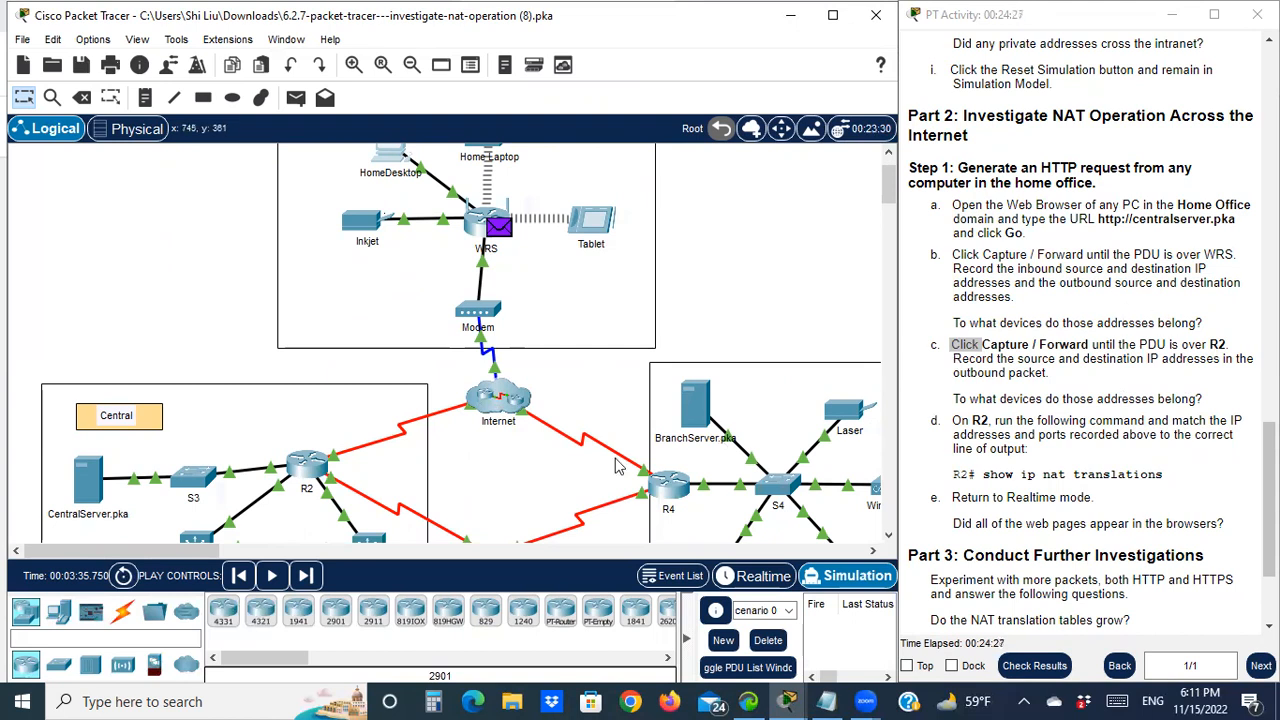
{"action": "left_click", "coordinate": [306, 577]}
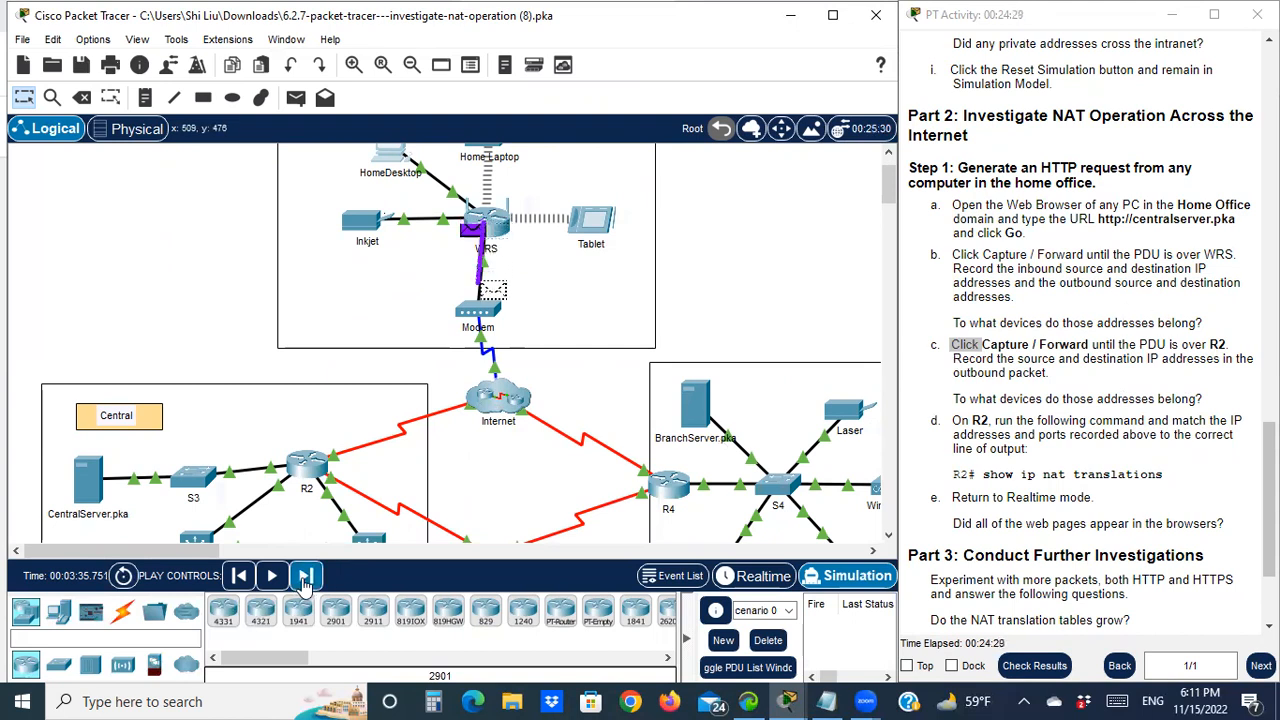
{"action": "left_click", "coordinate": [306, 578]}
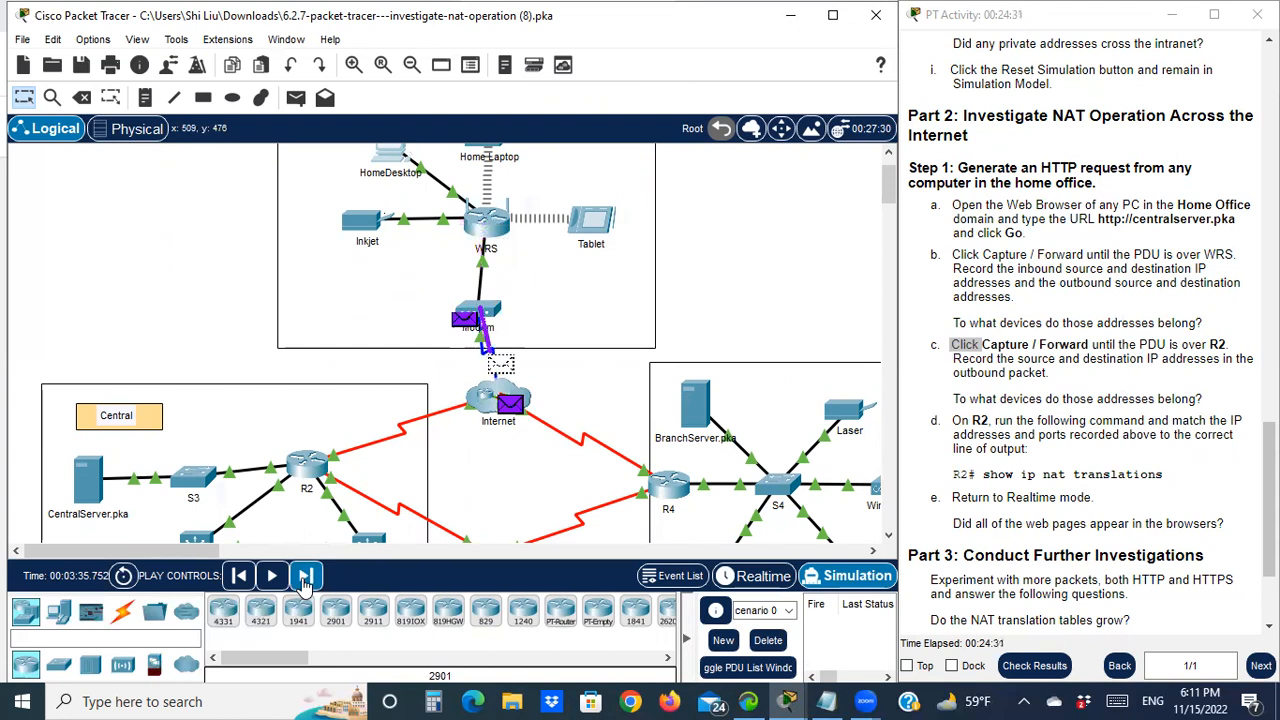
{"action": "left_click", "coordinate": [306, 578]}
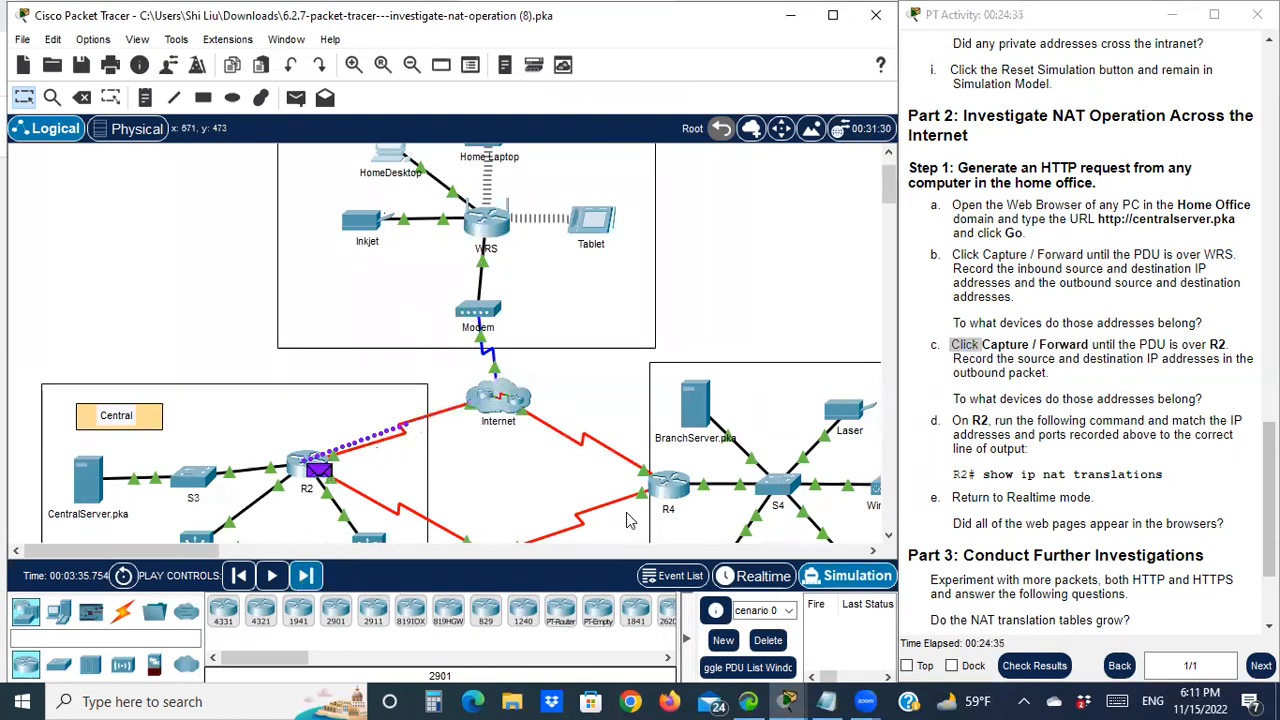
{"action": "left_click_drag", "start_coordinate": [1167, 344], "coordinate": [1237, 345]}
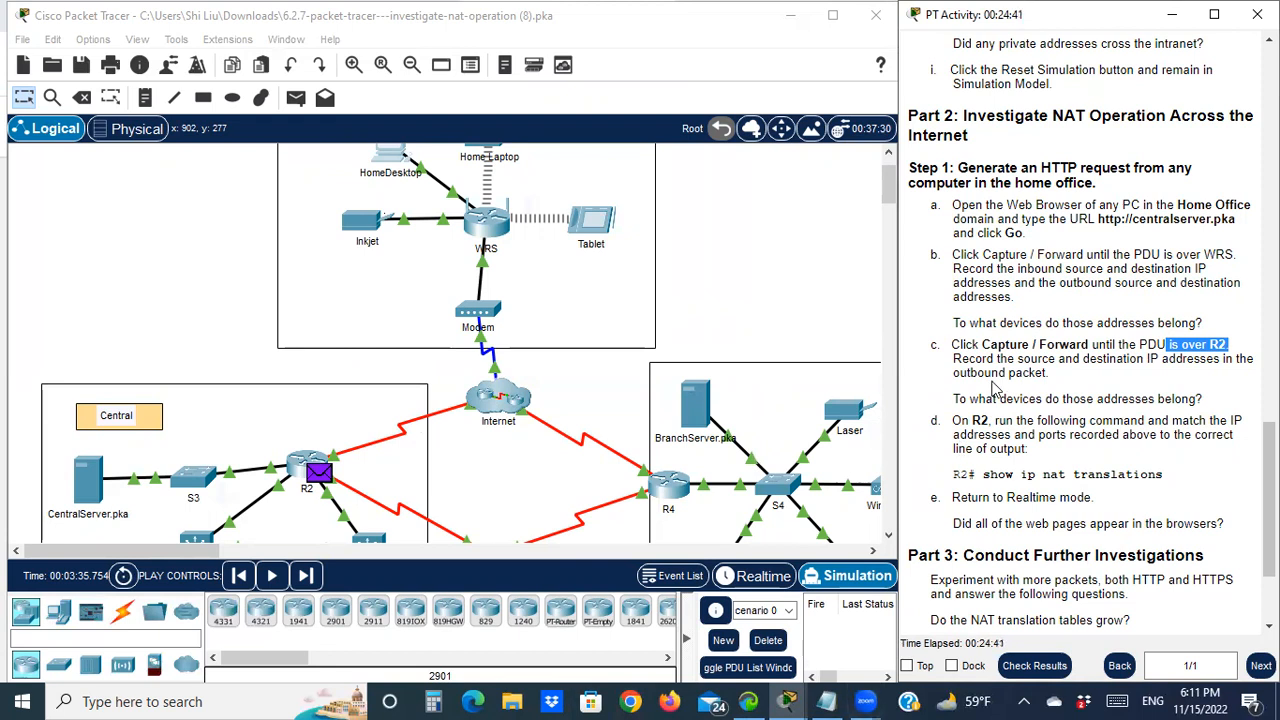
Open the PDU details at R2 on the left, with the address notes alongside
{"action": "left_click", "coordinate": [829, 697]}
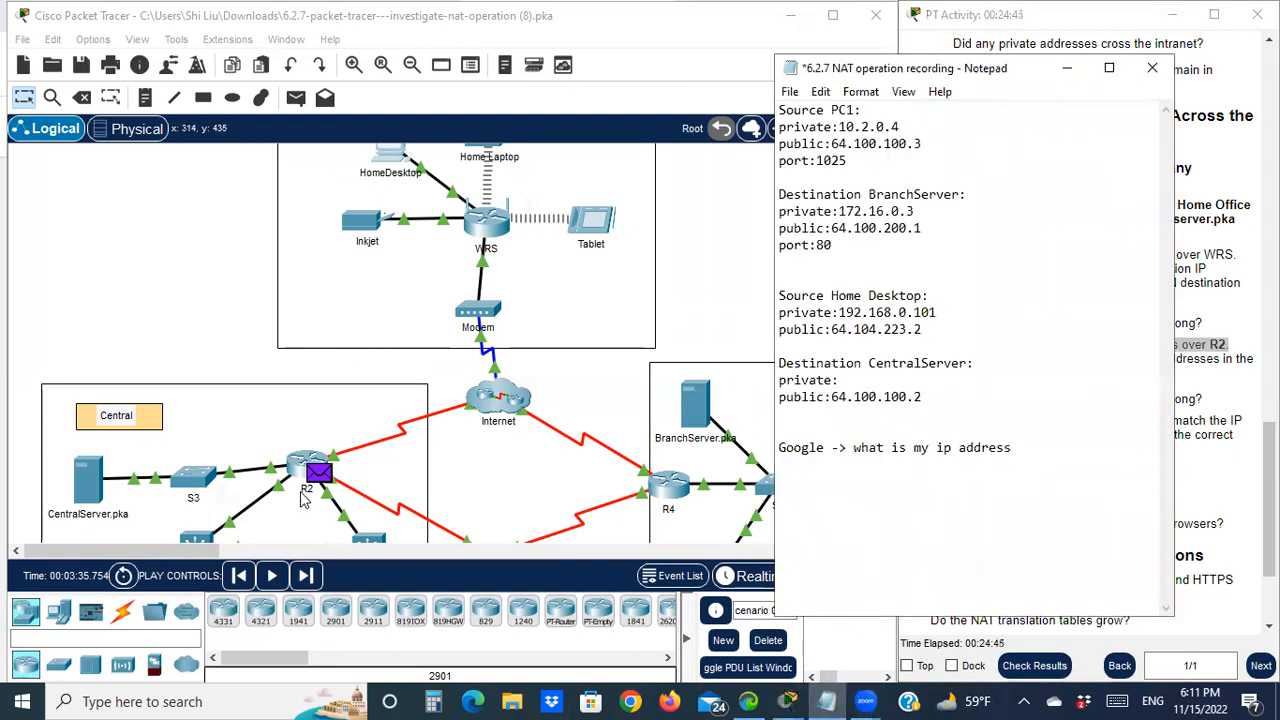
{"action": "left_click", "coordinate": [320, 478]}
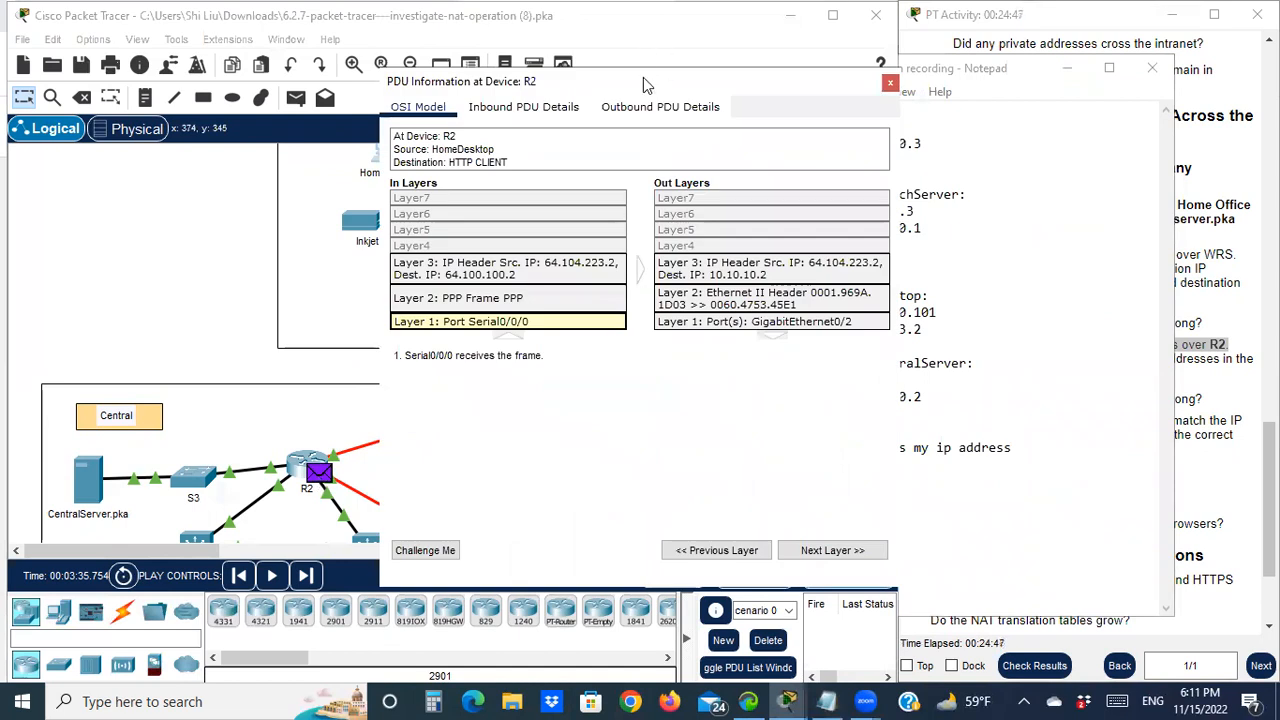
{"action": "left_click_drag", "start_coordinate": [645, 85], "coordinate": [335, 87]}
{"action": "left_click", "coordinate": [993, 72]}
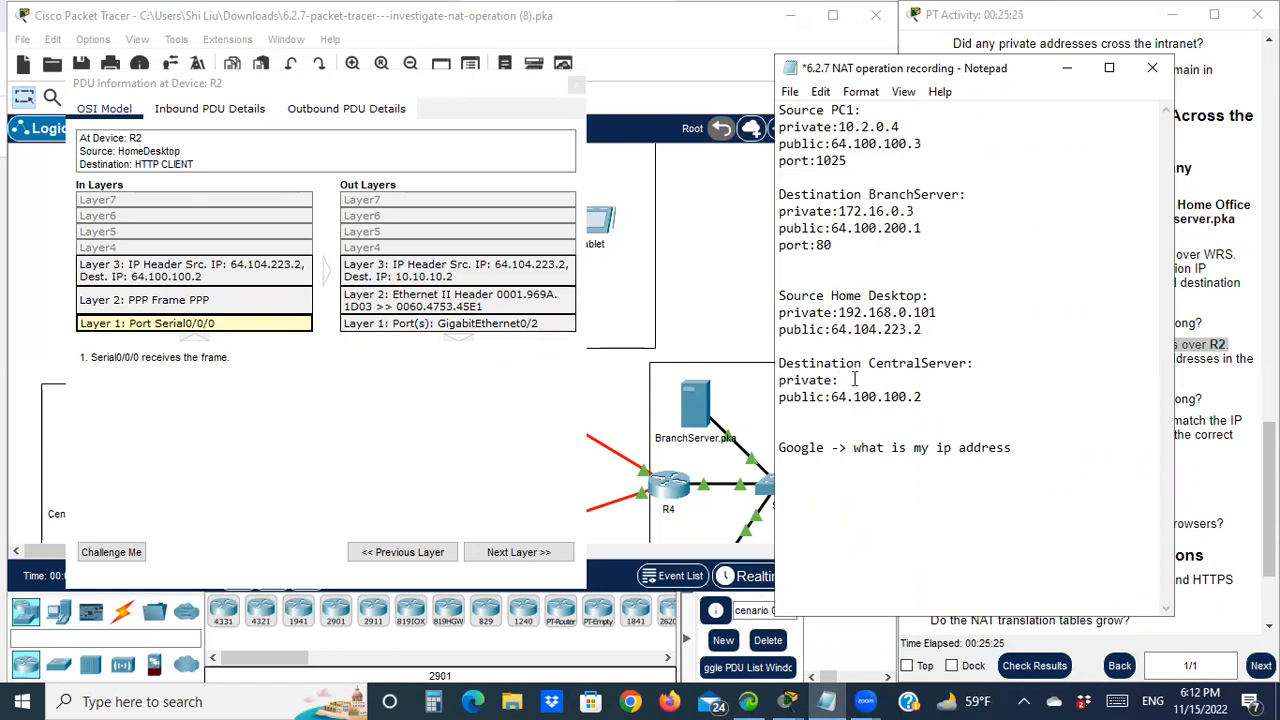
Note CentralServer's private address 10.10.10.2 and highlight the question about which devices own addresses
{"action": "type", "text": "10.10.10.2"}
{"action": "left_click", "coordinate": [1066, 68]}
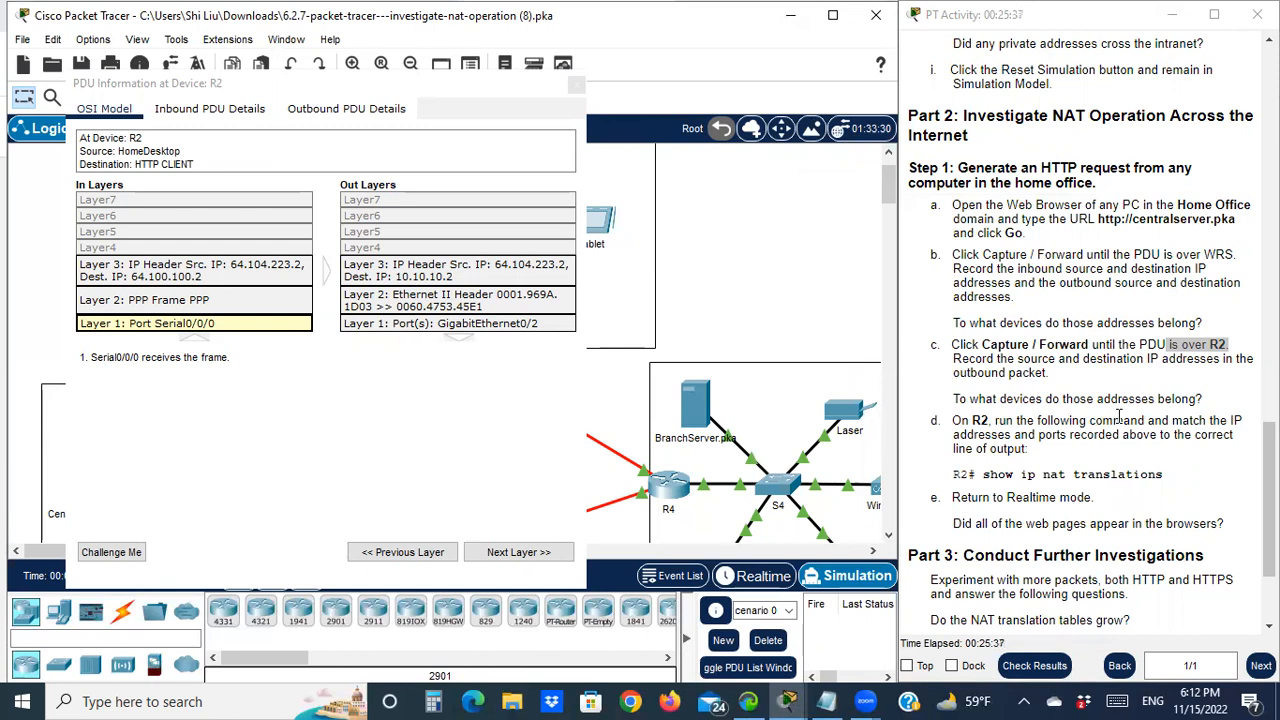
{"action": "left_click_drag", "start_coordinate": [1111, 400], "coordinate": [1199, 400]}
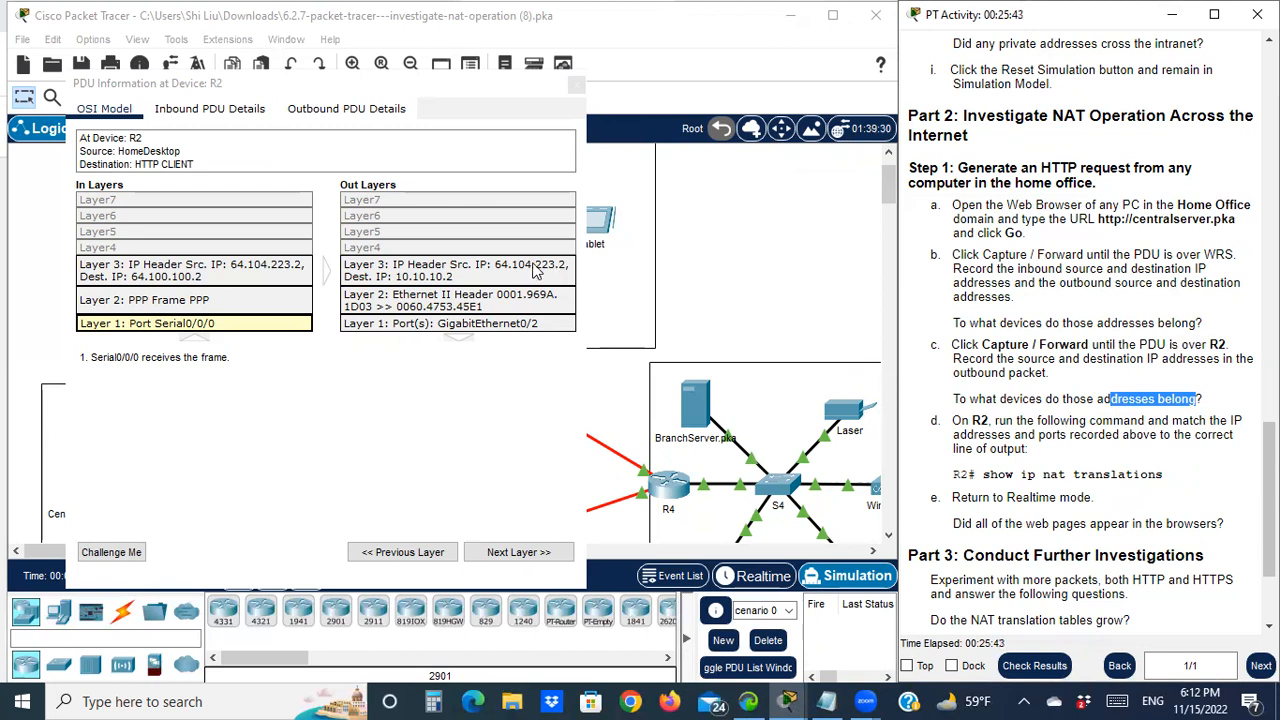
Move the R2 PDU details window down and aside to uncover the topology
{"action": "left_click", "coordinate": [463, 117]}
{"action": "left_click_drag", "start_coordinate": [468, 83], "coordinate": [403, 240]}
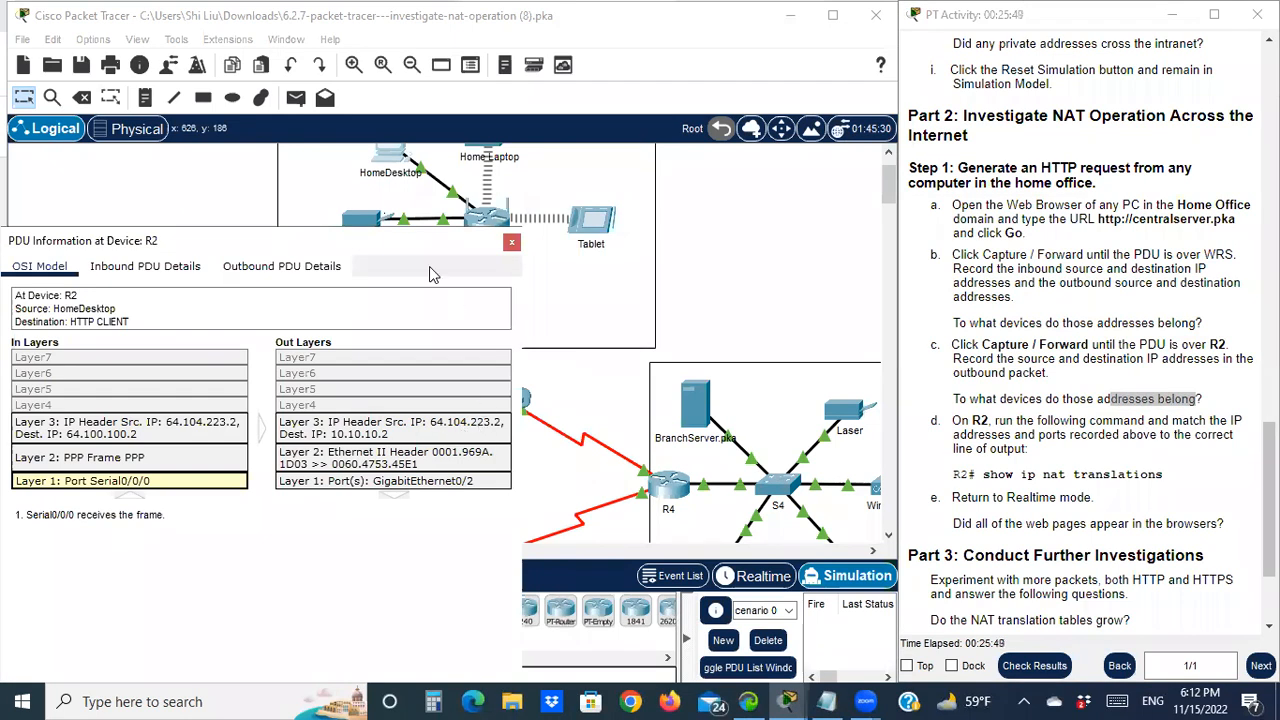
{"action": "left_click_drag", "start_coordinate": [416, 252], "coordinate": [426, 375]}
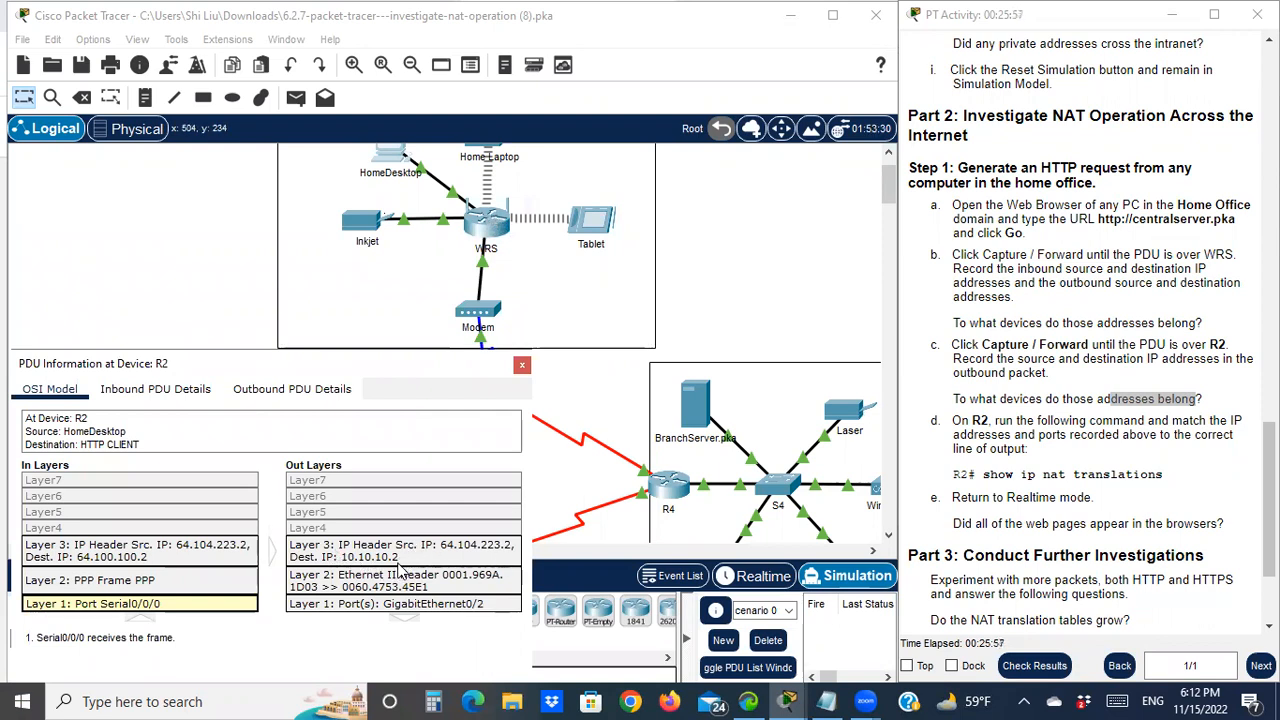
{"action": "left_click_drag", "start_coordinate": [325, 366], "coordinate": [433, 319]}
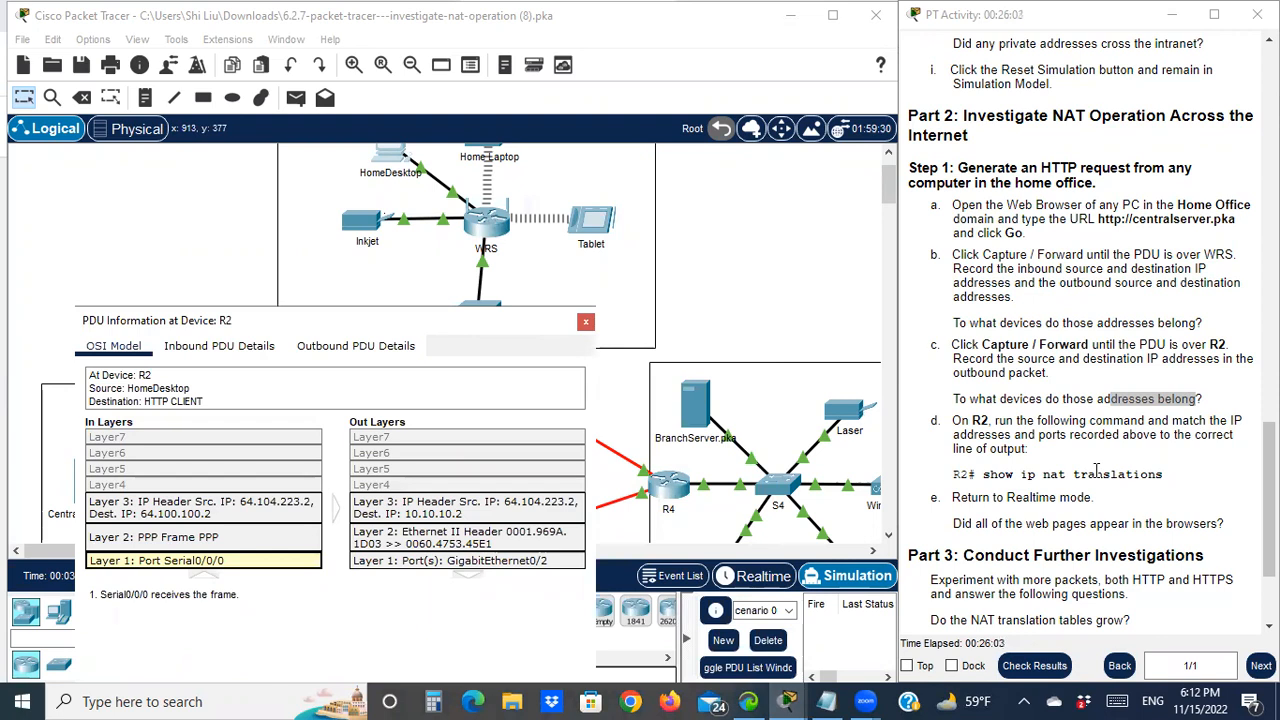
Close the R2 PDU details and scroll the instructions down to Part 3
{"action": "left_click", "coordinate": [585, 321]}
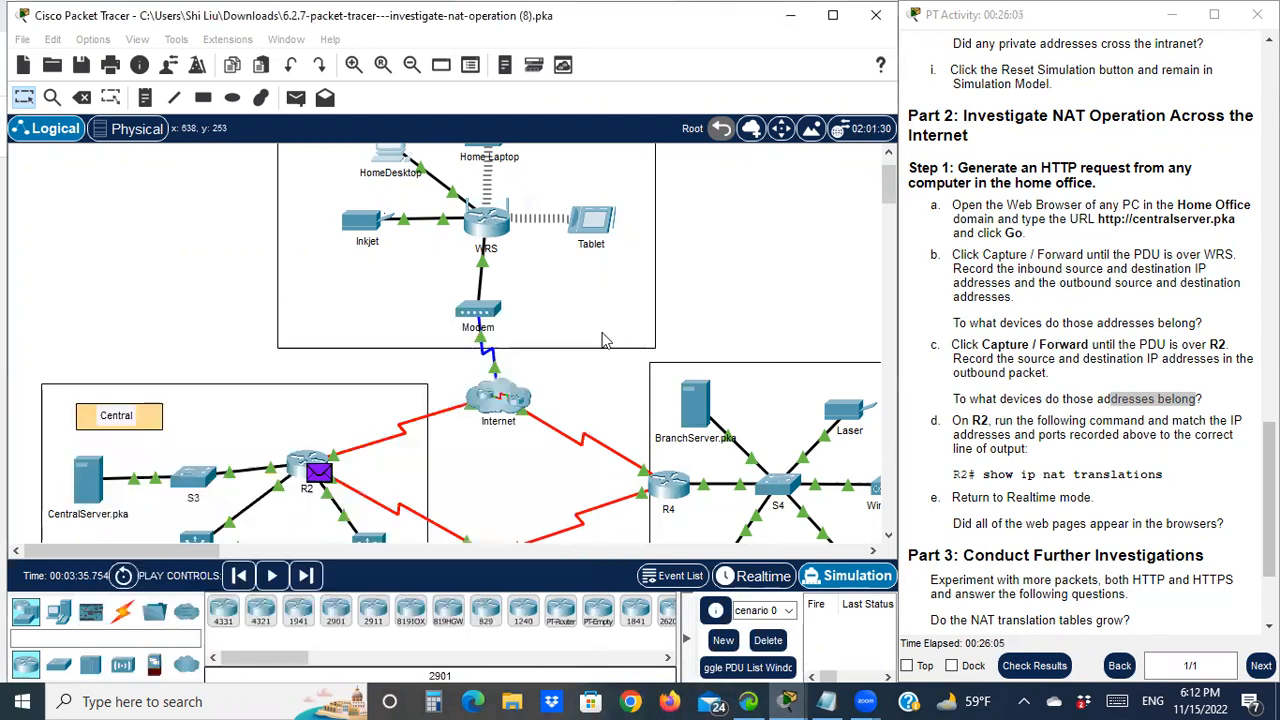
{"action": "scroll", "coordinate": [1133, 405], "scroll_direction": "down", "scroll_amount": 2}
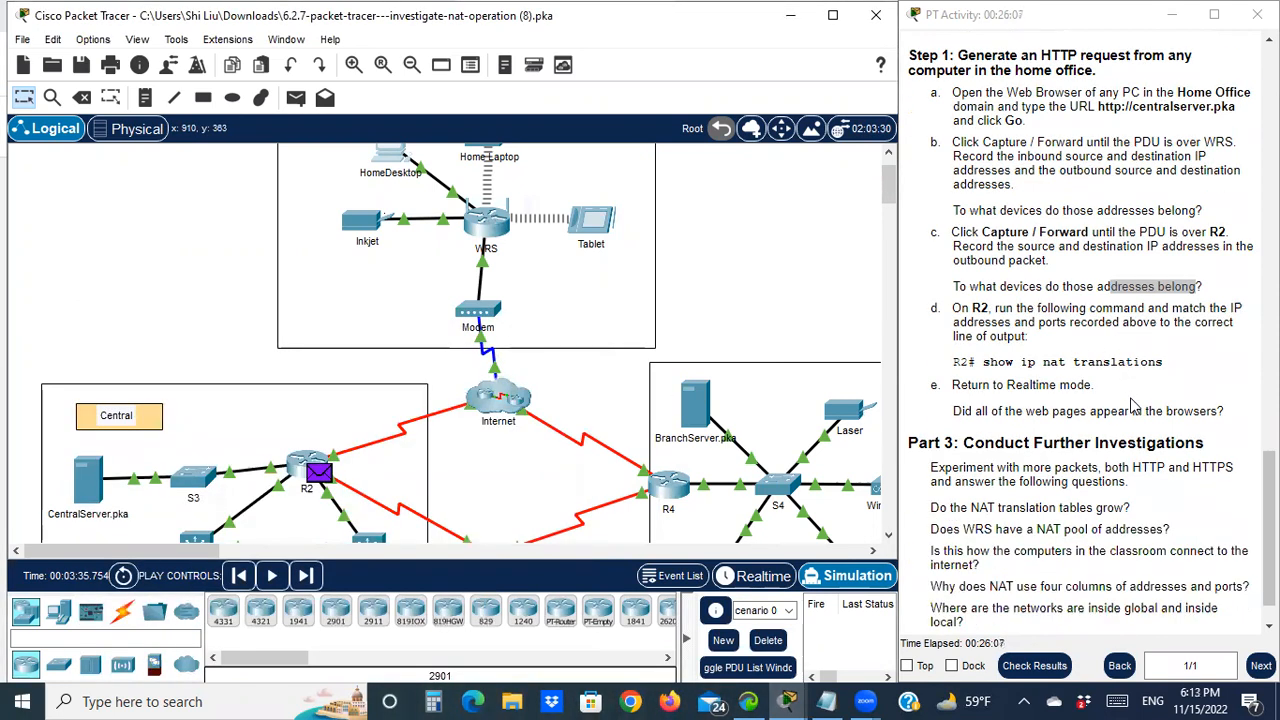
{"action": "scroll", "coordinate": [1133, 405], "scroll_direction": "down", "scroll_amount": 1}
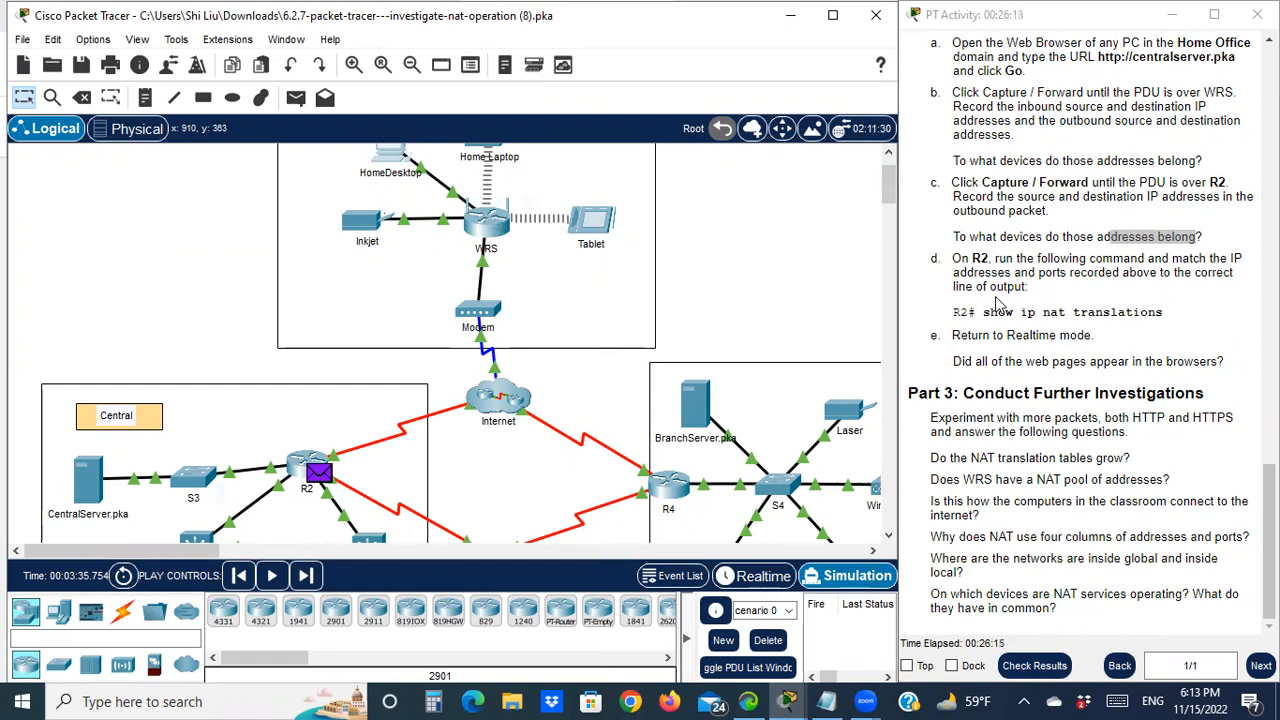
Rerun show ip nat translations on R2, with the address notes shown alongside
{"action": "left_click", "coordinate": [296, 465]}
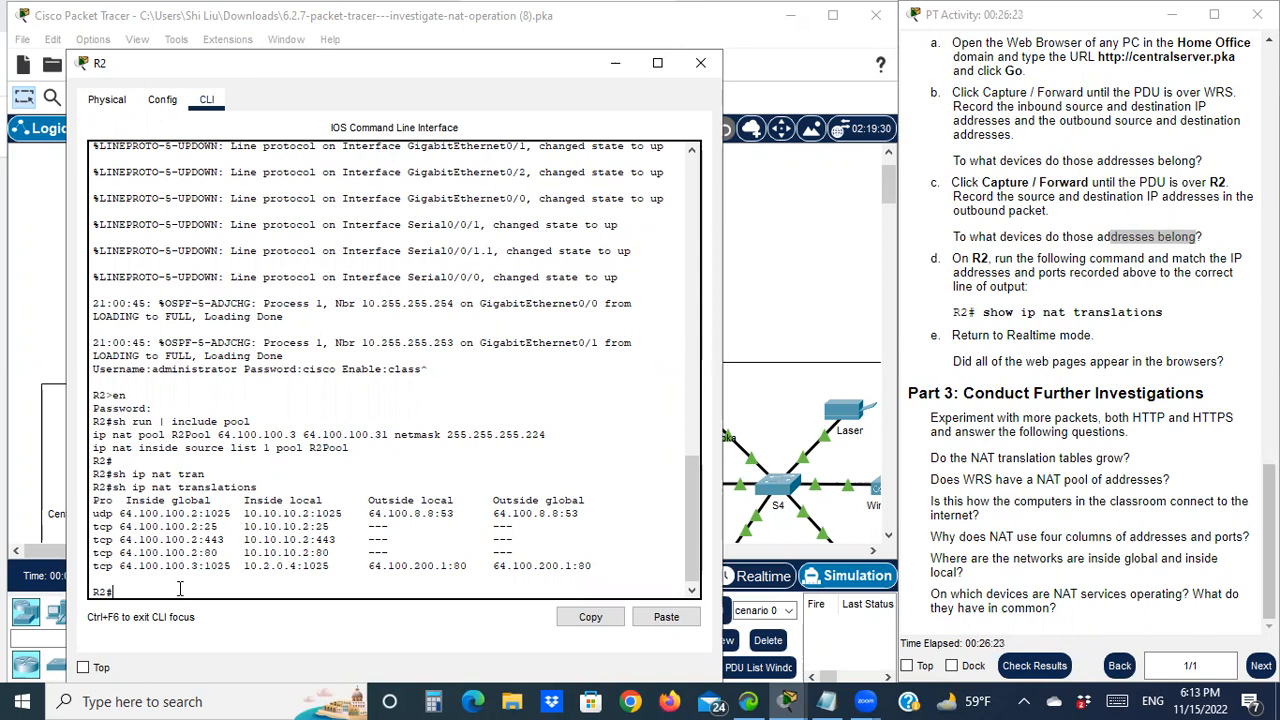
{"action": "key", "text": "Up"}
{"action": "key", "text": "Return"}
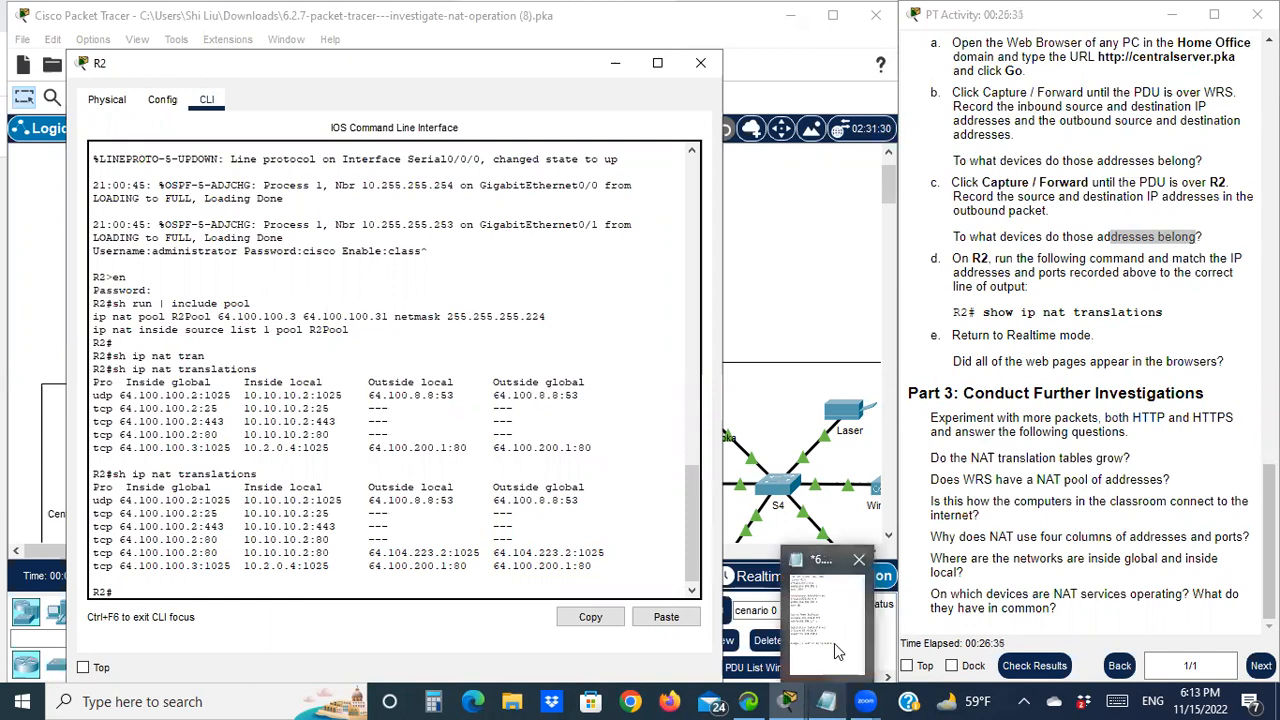
{"action": "left_click", "coordinate": [826, 701]}
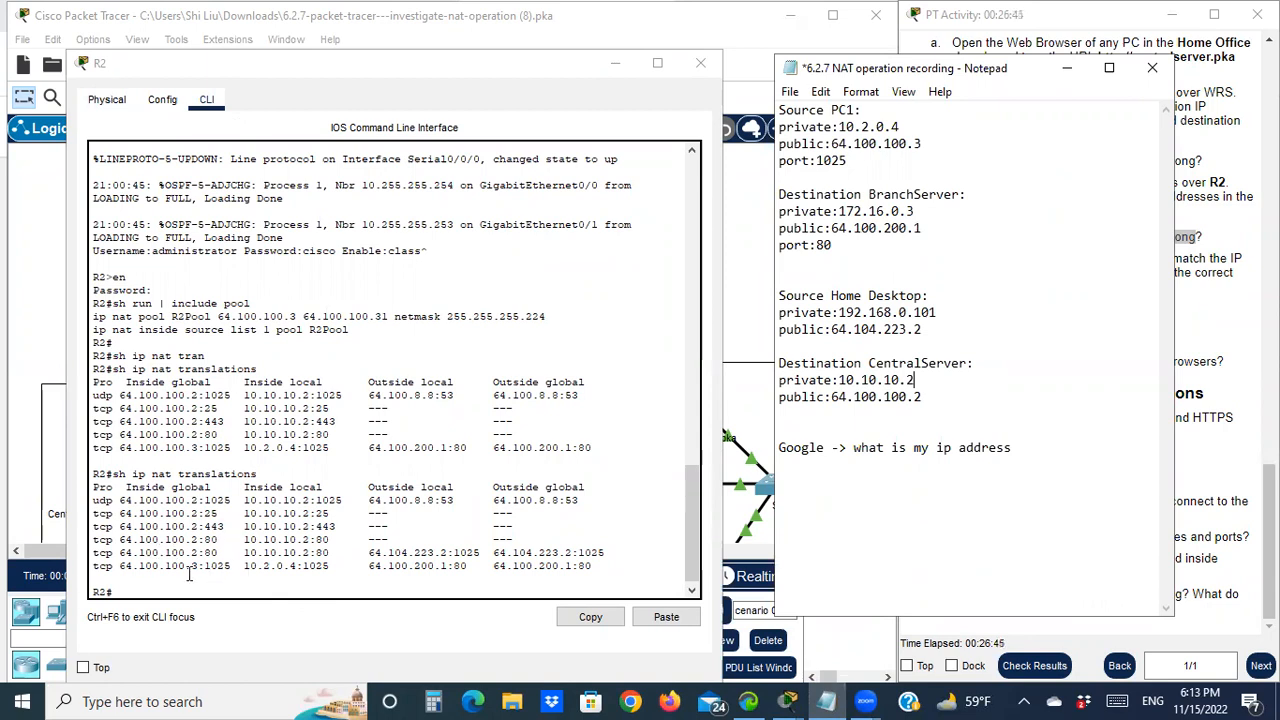
{"action": "left_click", "coordinate": [284, 573]}
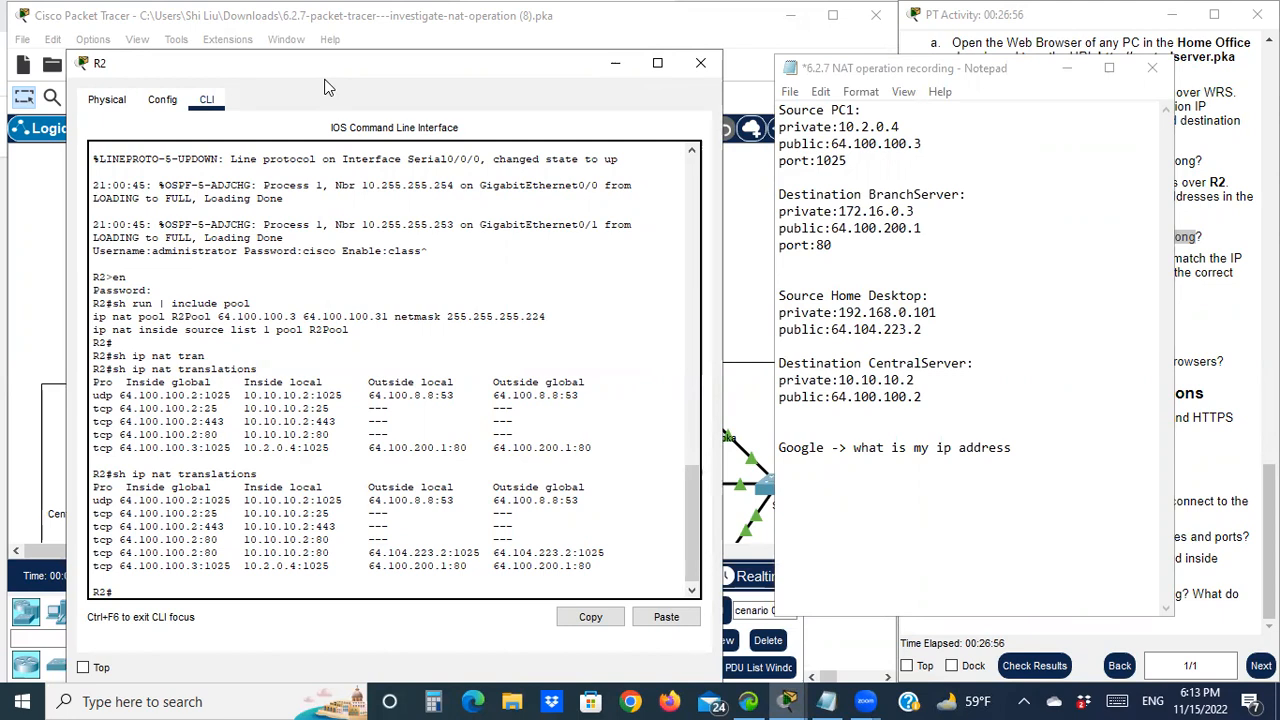
{"action": "left_click_drag", "start_coordinate": [325, 88], "coordinate": [310, 113]}
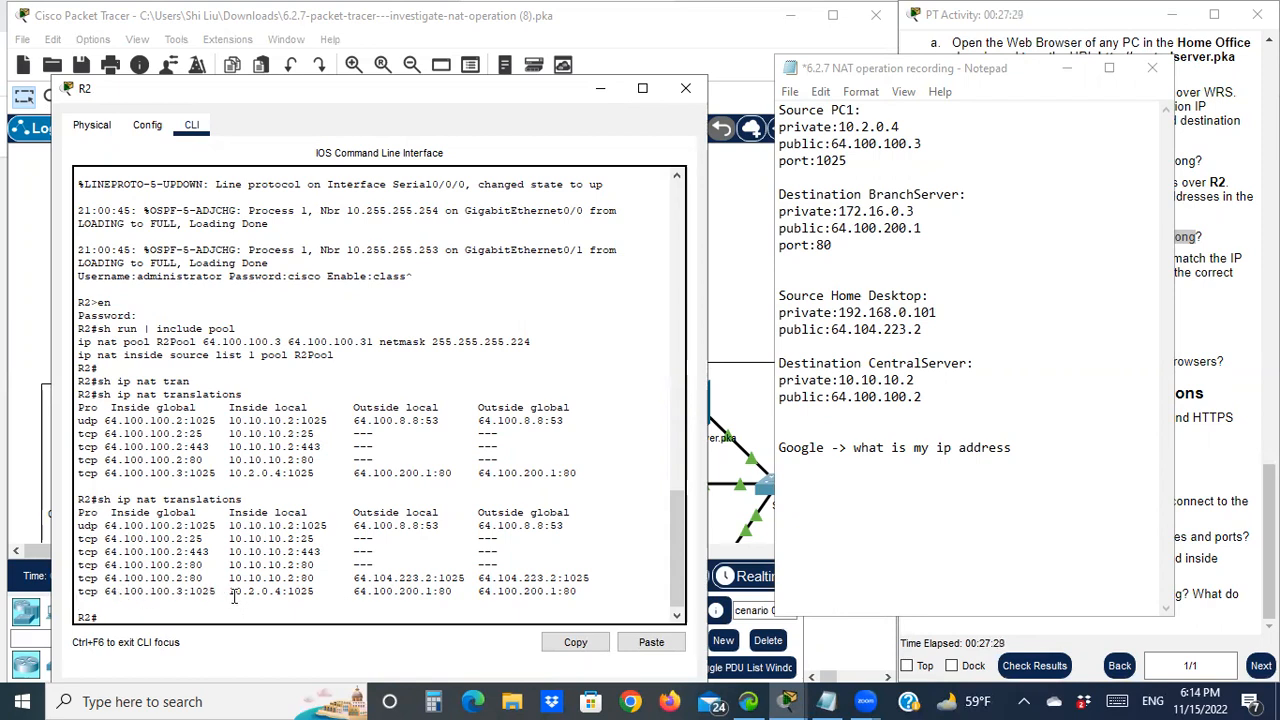
{"action": "left_click_drag", "start_coordinate": [234, 596], "coordinate": [281, 597]}
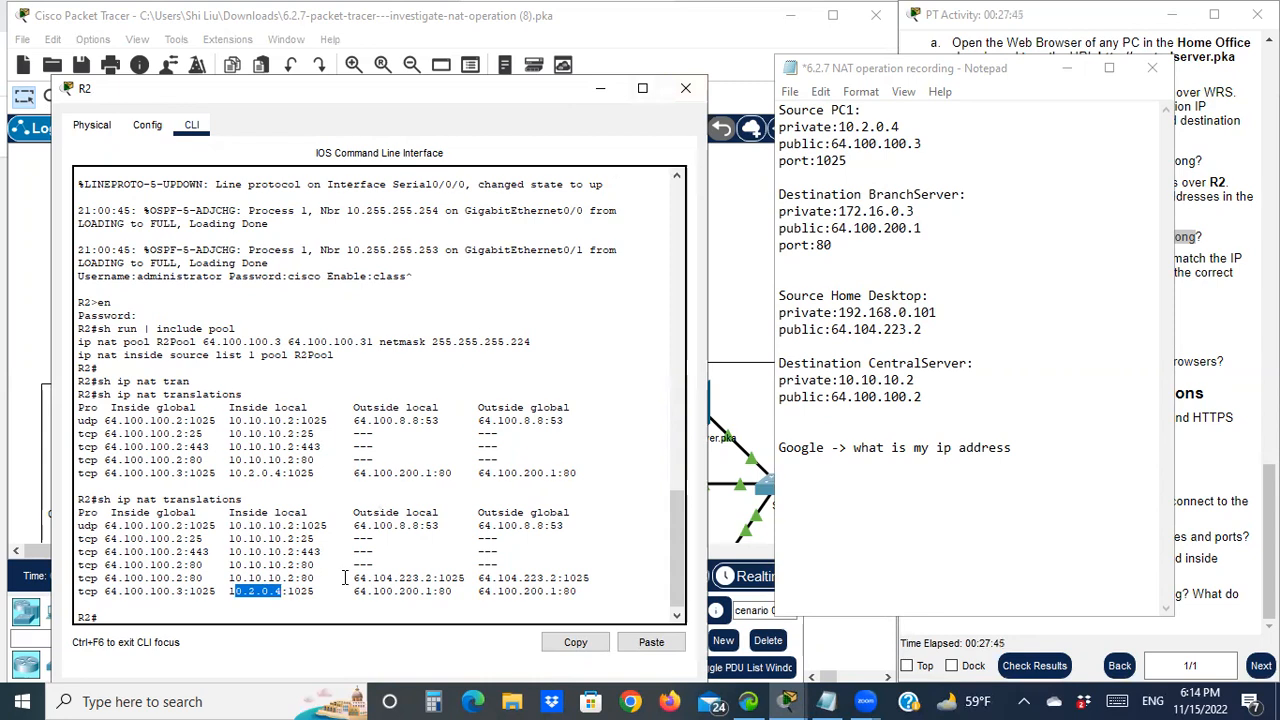
Hide R2's command-line window and bring it back to the front
{"action": "left_click", "coordinate": [598, 92]}
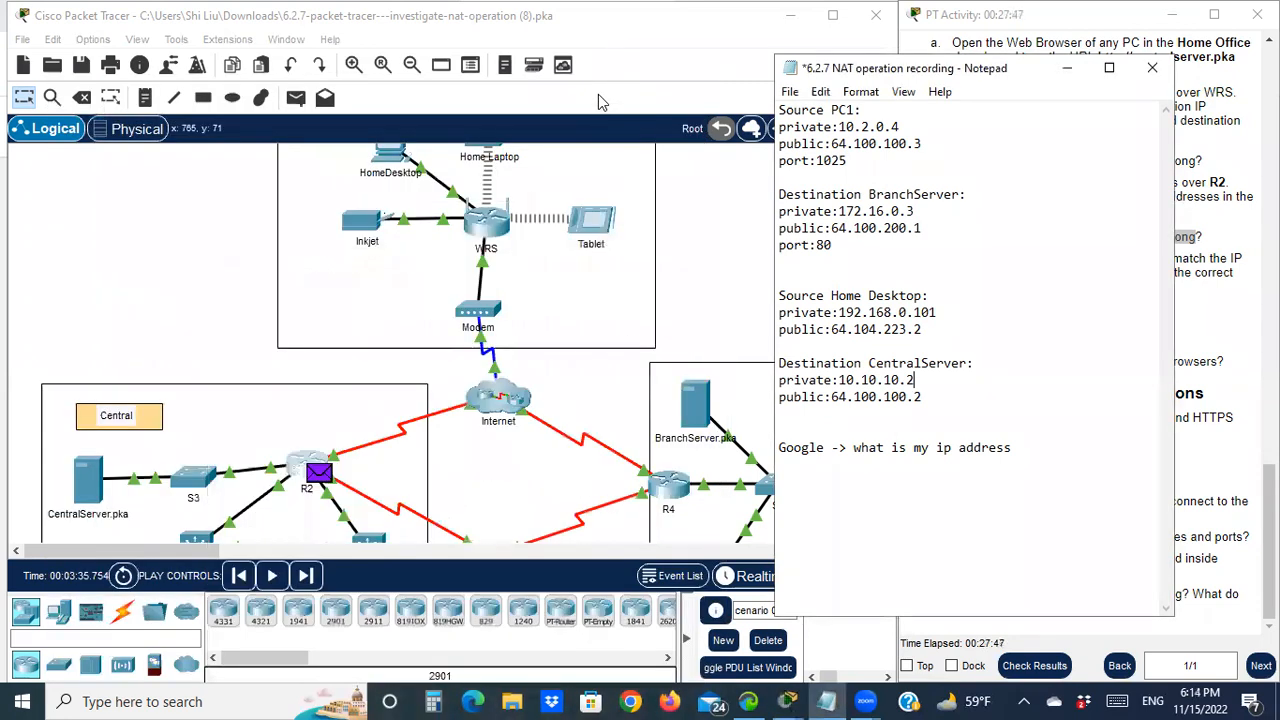
{"action": "left_click", "coordinate": [777, 648]}
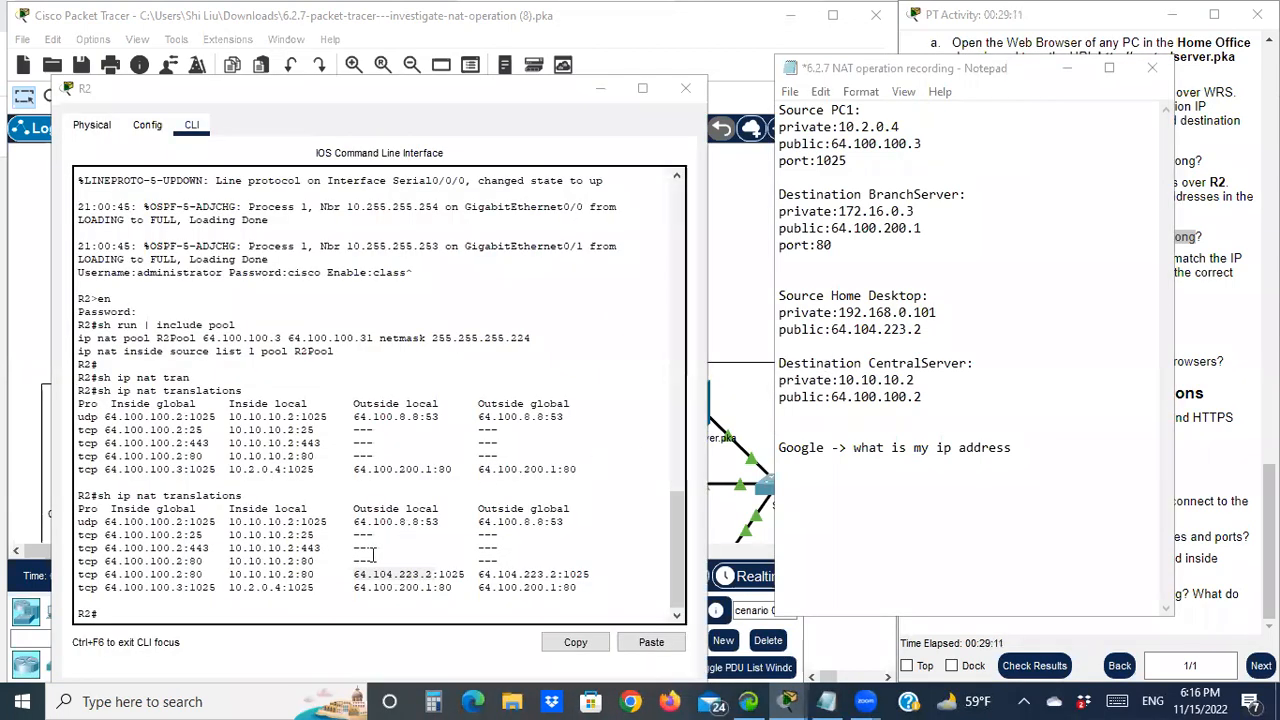
{"action": "left_click", "coordinate": [90, 98]}
Highlight 10.10.10.2, 64.100.100.2 and 64.104.223.2 in the NAT table and notes, then hide the notes
{"action": "left_click_drag", "start_coordinate": [229, 574], "coordinate": [305, 574]}
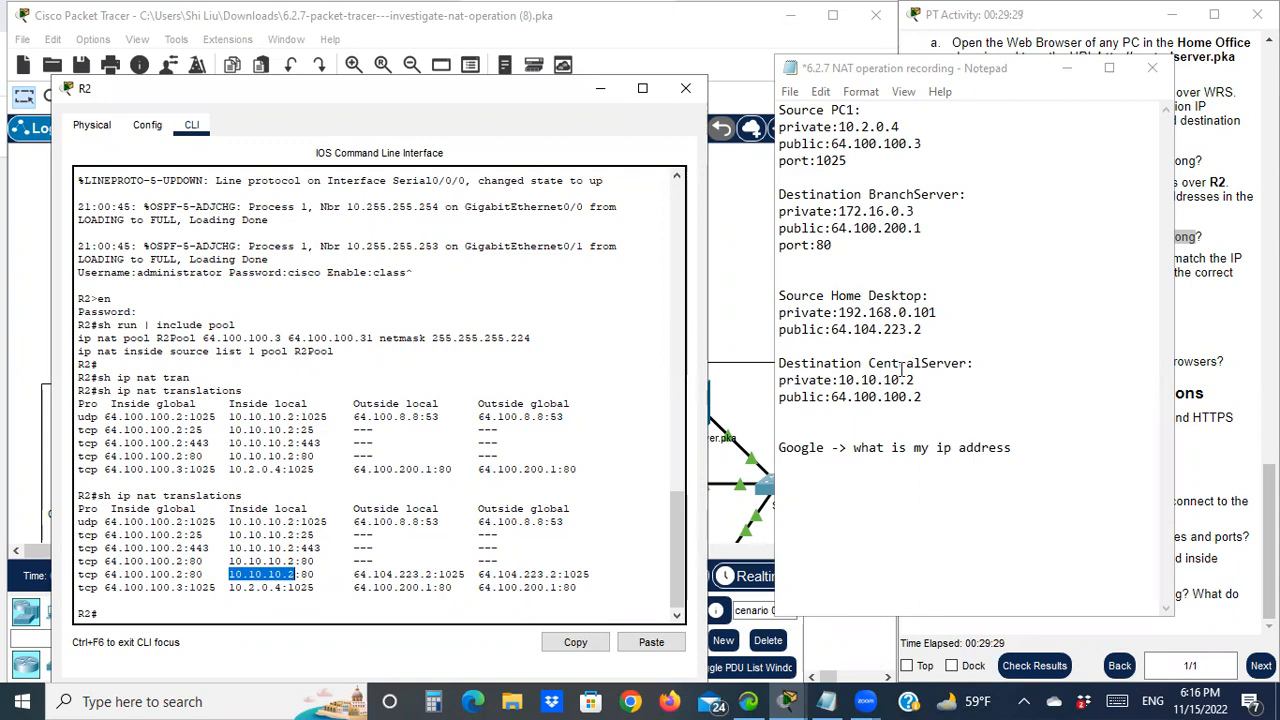
{"action": "left_click_drag", "start_coordinate": [916, 385], "coordinate": [838, 384]}
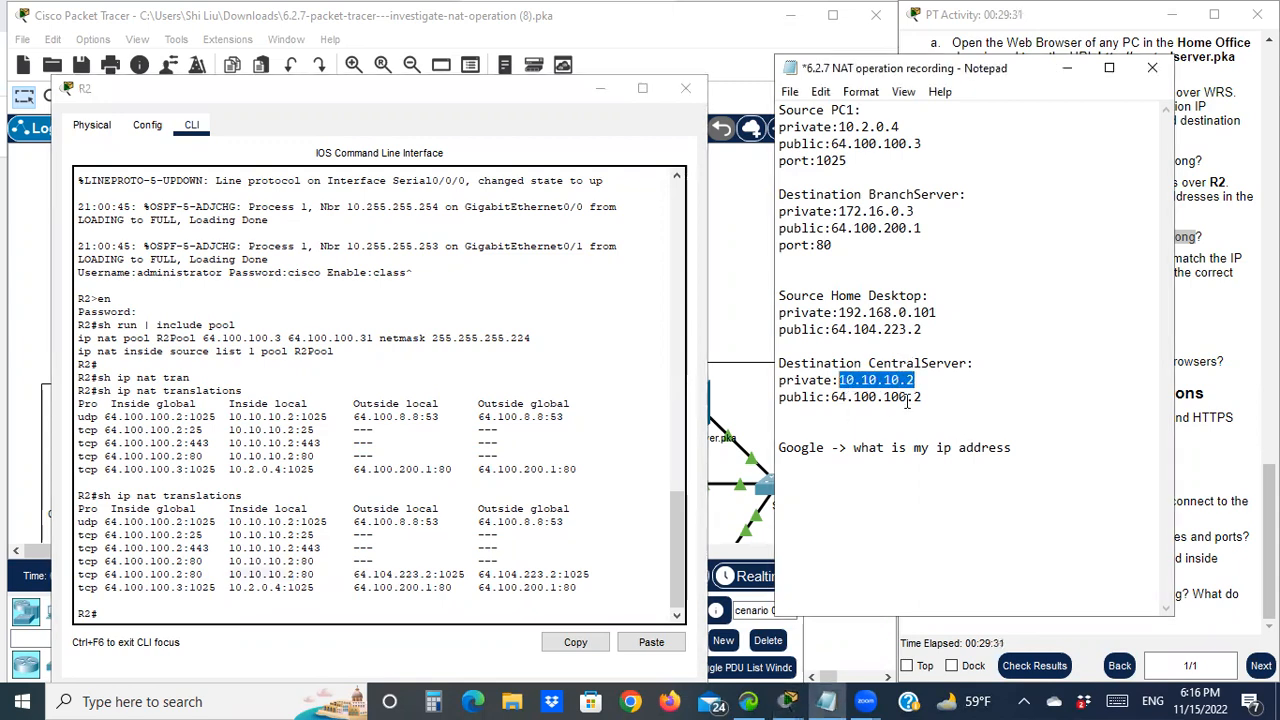
{"action": "left_click", "coordinate": [920, 398]}
{"action": "left_click_drag", "start_coordinate": [921, 397], "coordinate": [847, 397]}
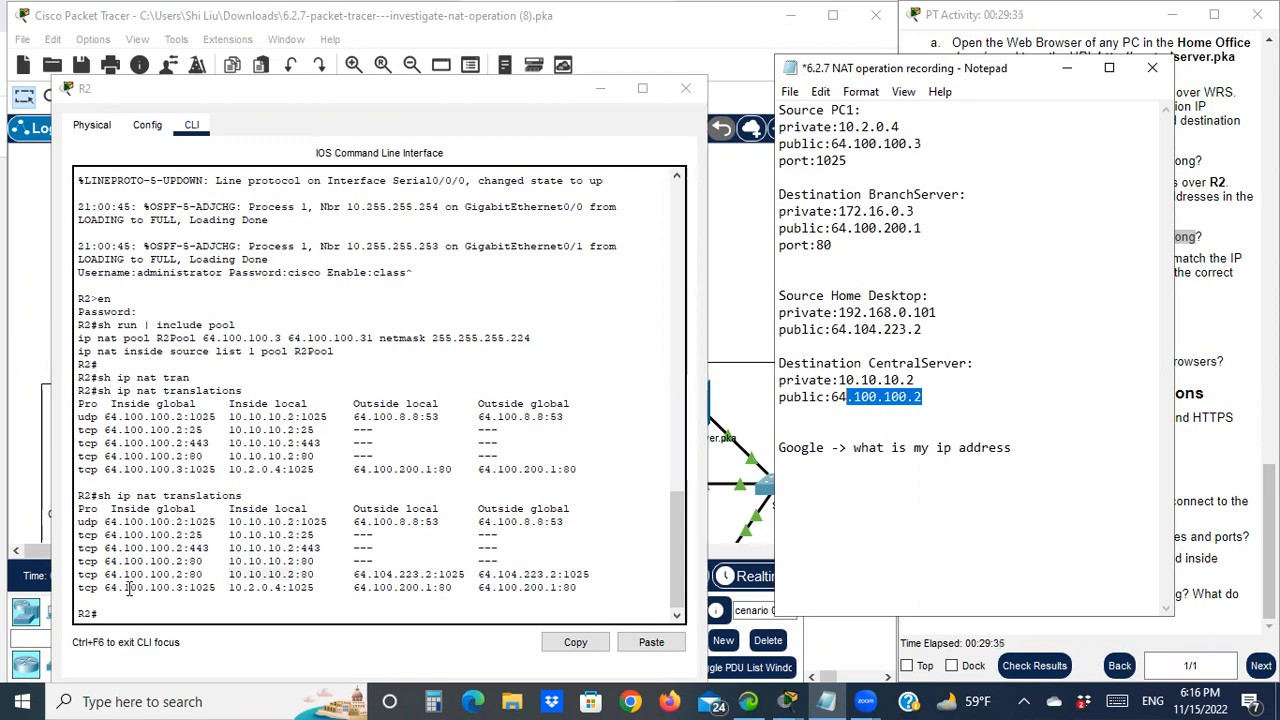
{"action": "left_click_drag", "start_coordinate": [106, 574], "coordinate": [180, 578]}
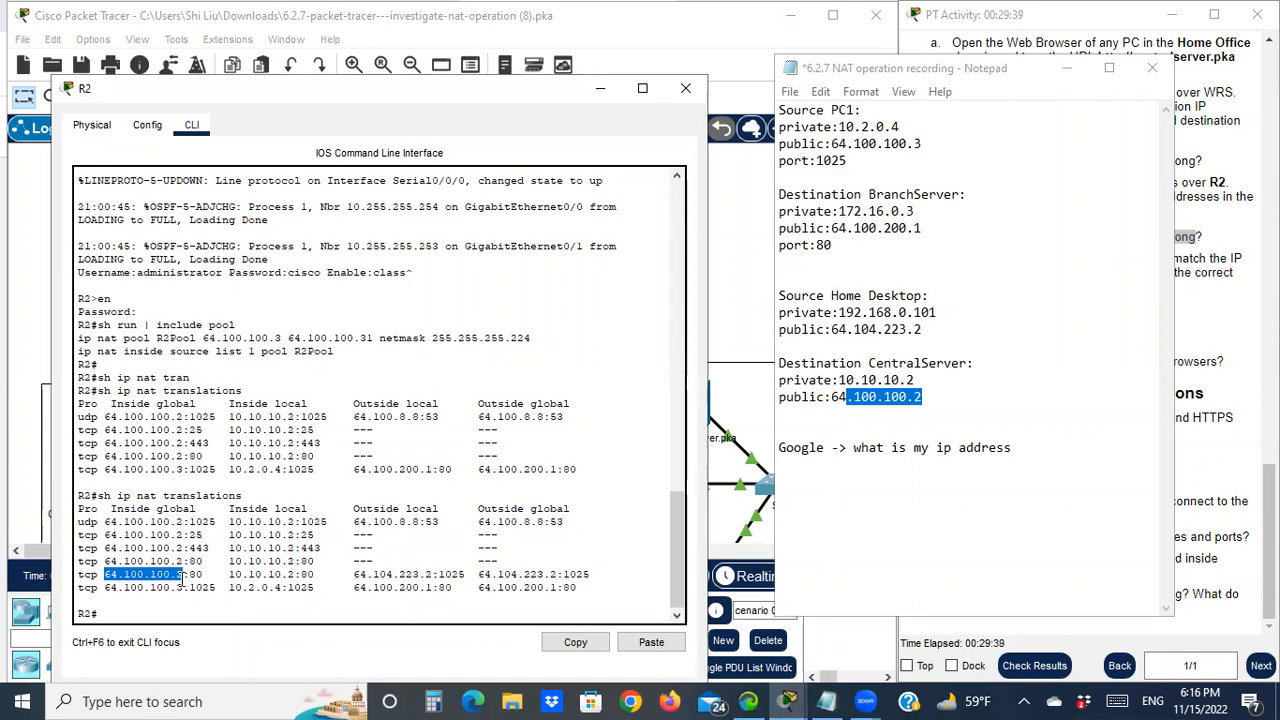
{"action": "left_click_drag", "start_coordinate": [355, 574], "coordinate": [433, 574]}
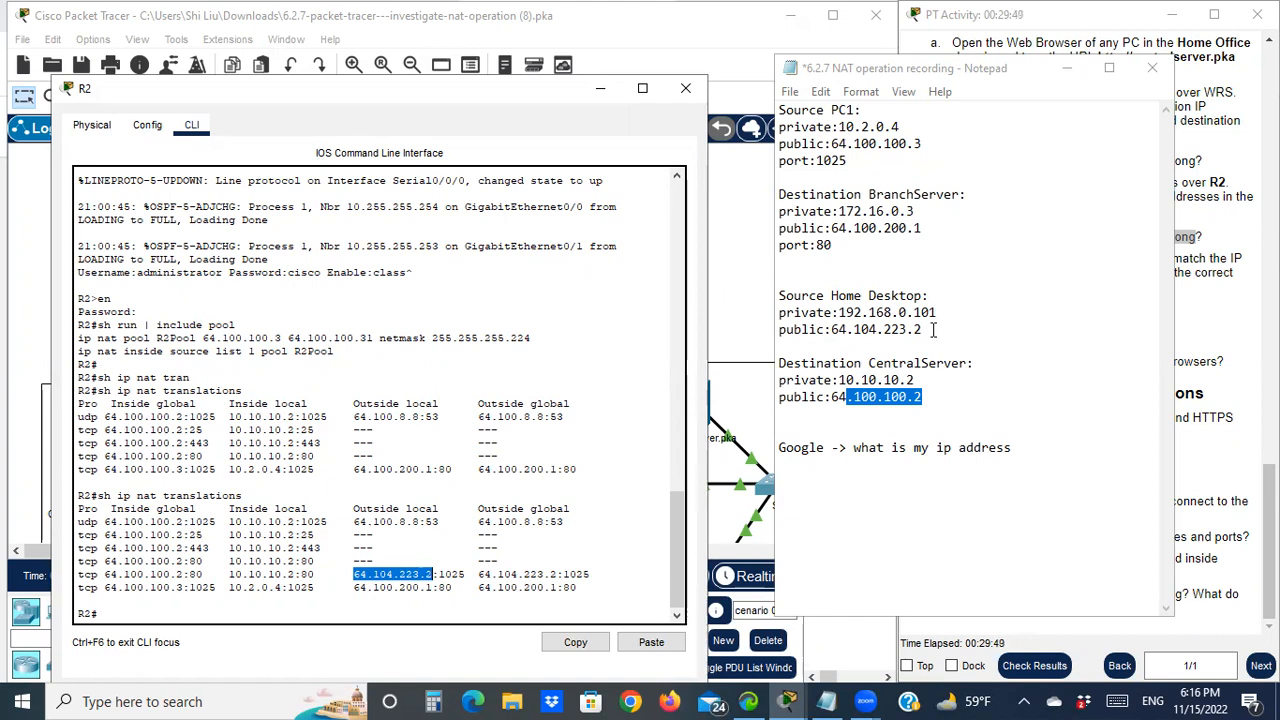
{"action": "left_click", "coordinate": [1066, 69]}
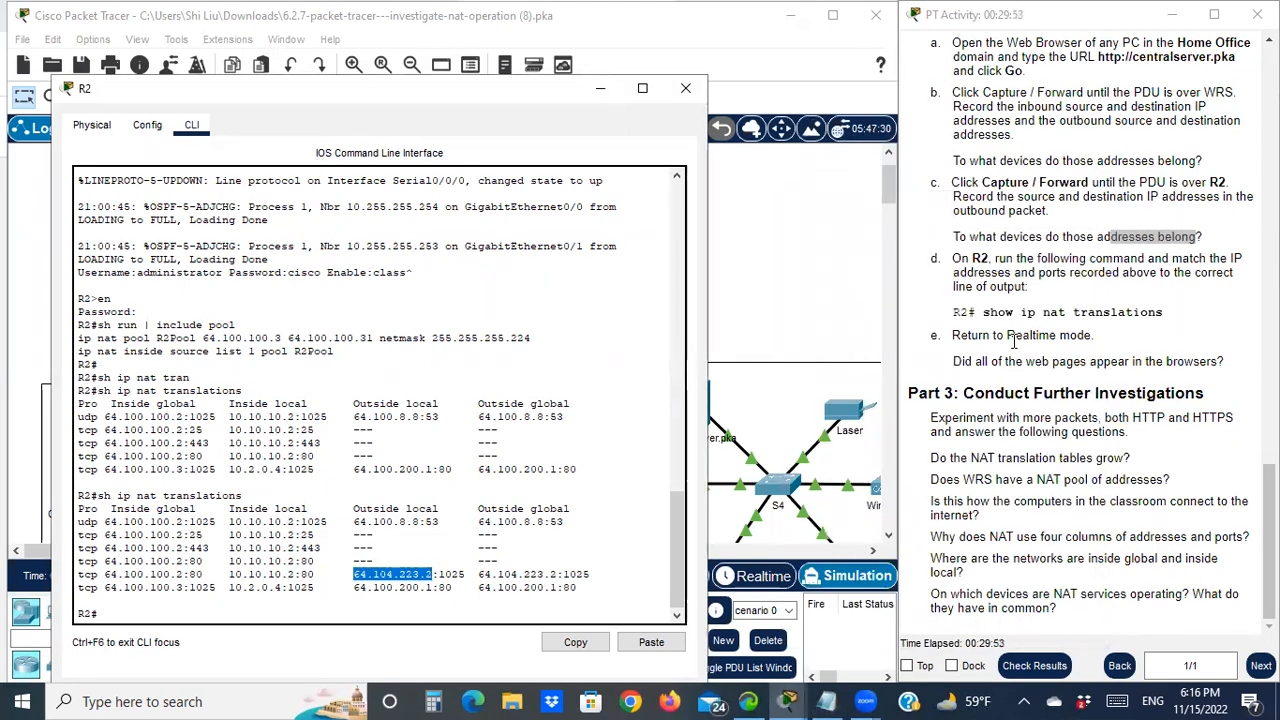
{"action": "left_click", "coordinate": [680, 92]}
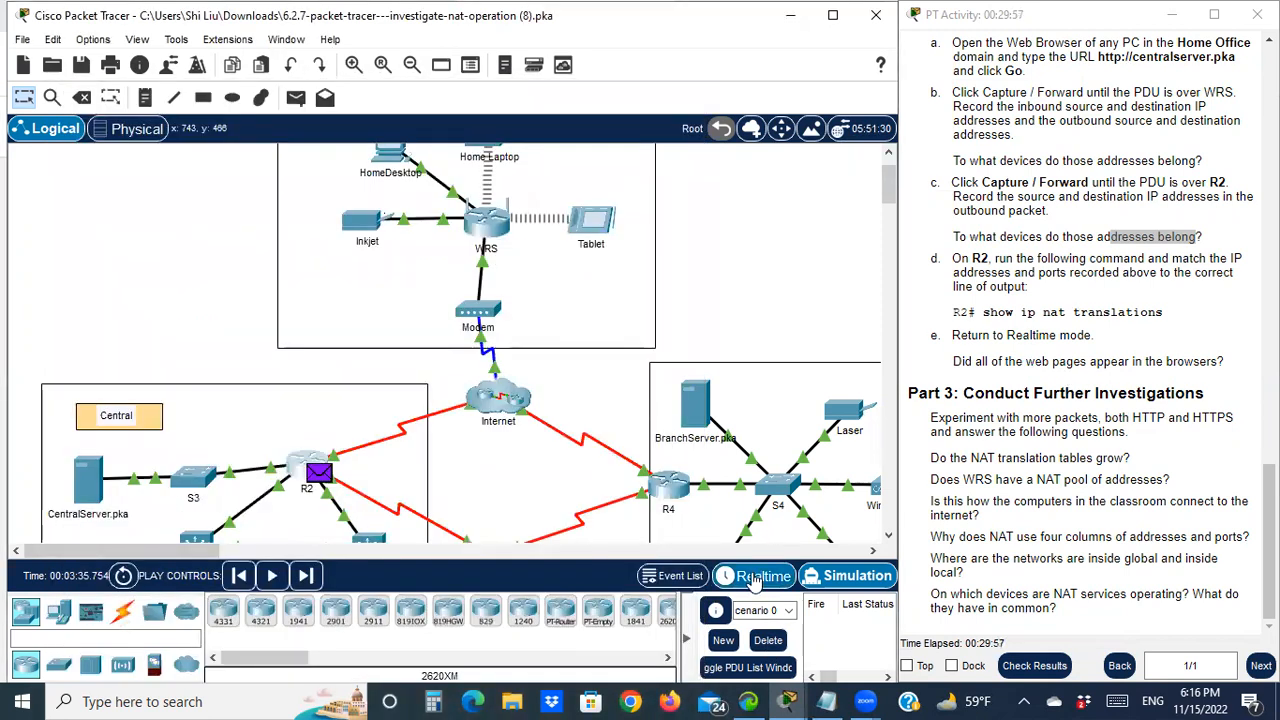
{"action": "left_click", "coordinate": [755, 577]}
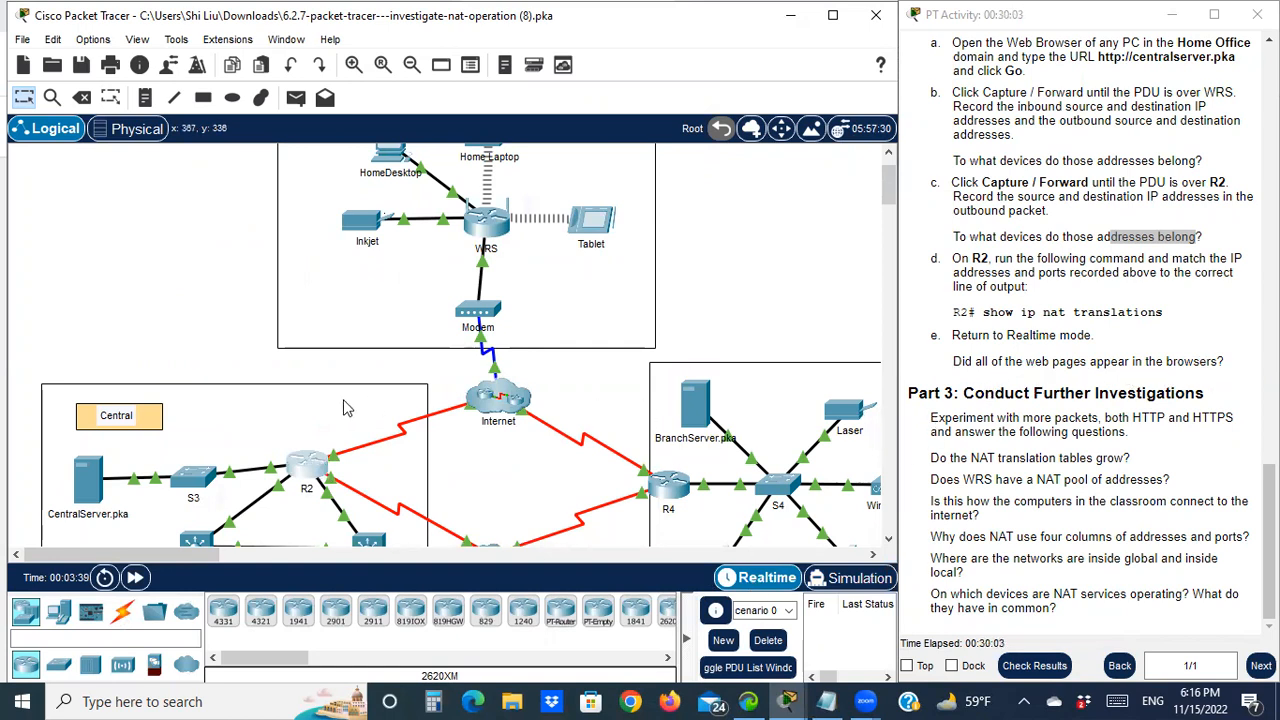
{"action": "scroll", "coordinate": [280, 420], "scroll_direction": "down", "scroll_amount": 4}
{"action": "scroll", "coordinate": [200, 425], "scroll_direction": "up", "scroll_amount": 1}
{"action": "left_click", "coordinate": [126, 382]}
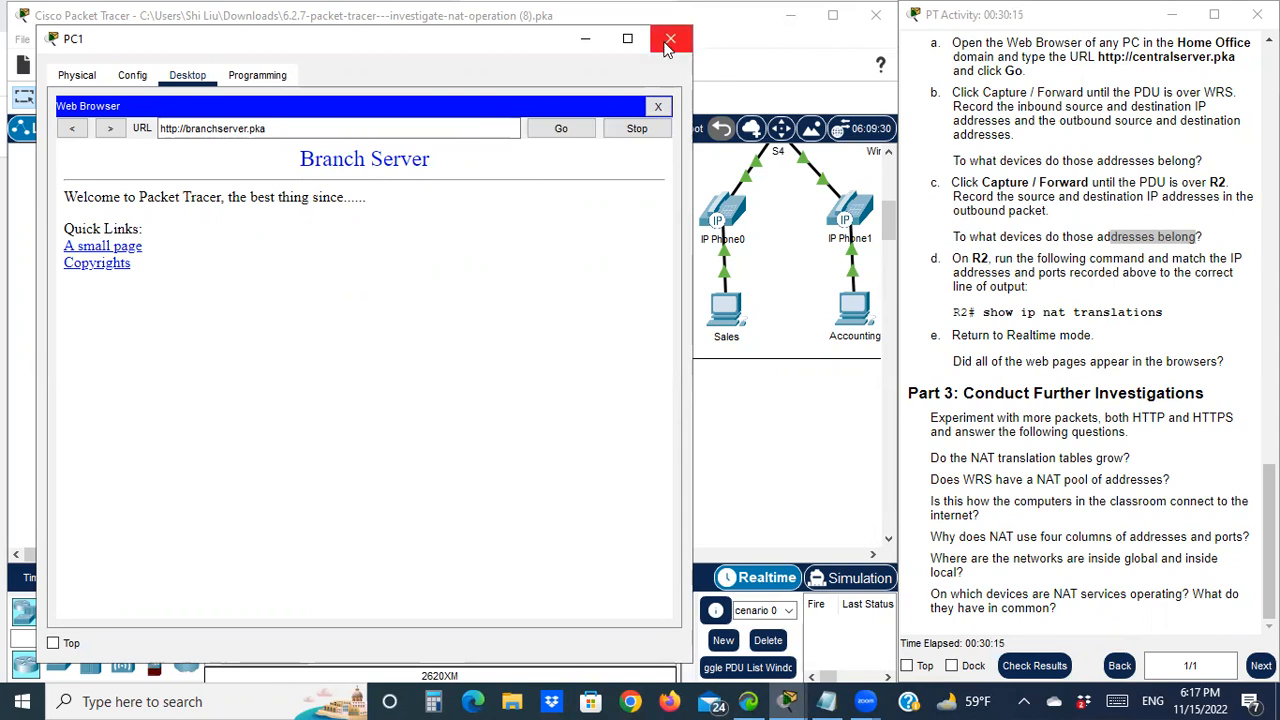
{"action": "left_click", "coordinate": [594, 42]}
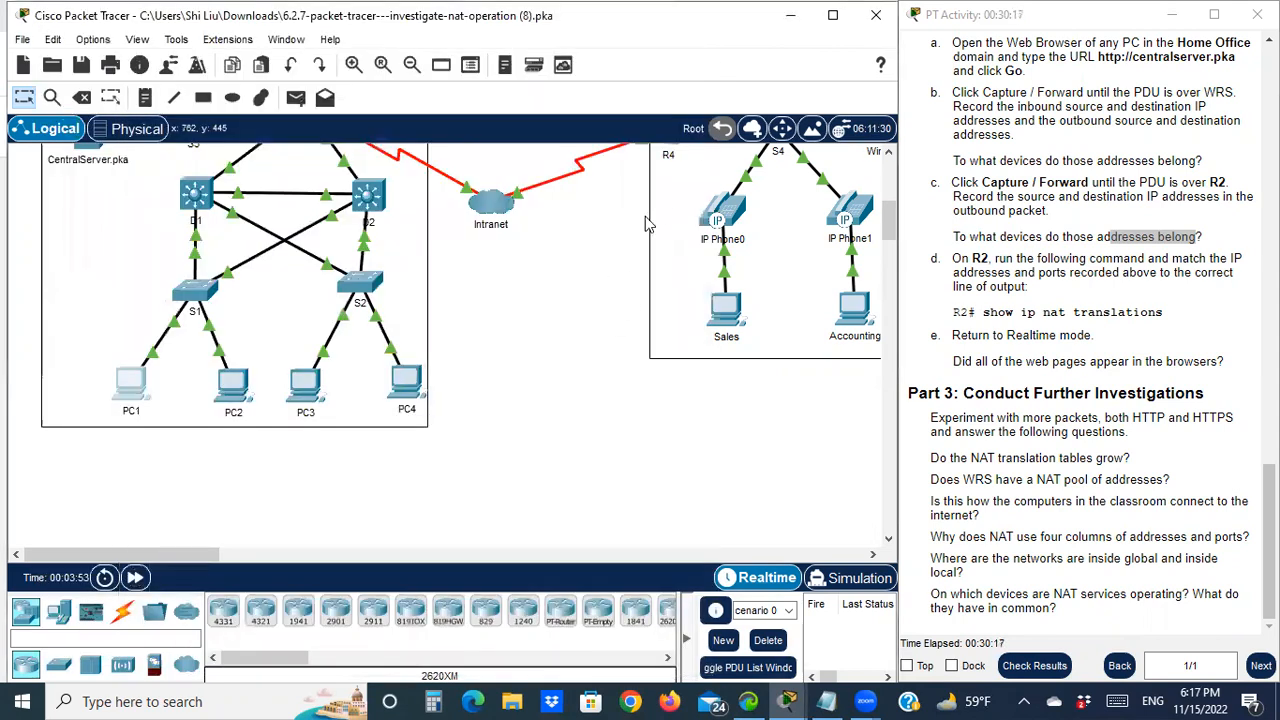
{"action": "scroll", "coordinate": [513, 240], "scroll_direction": "up", "scroll_amount": 3}
{"action": "left_click", "coordinate": [390, 206]}
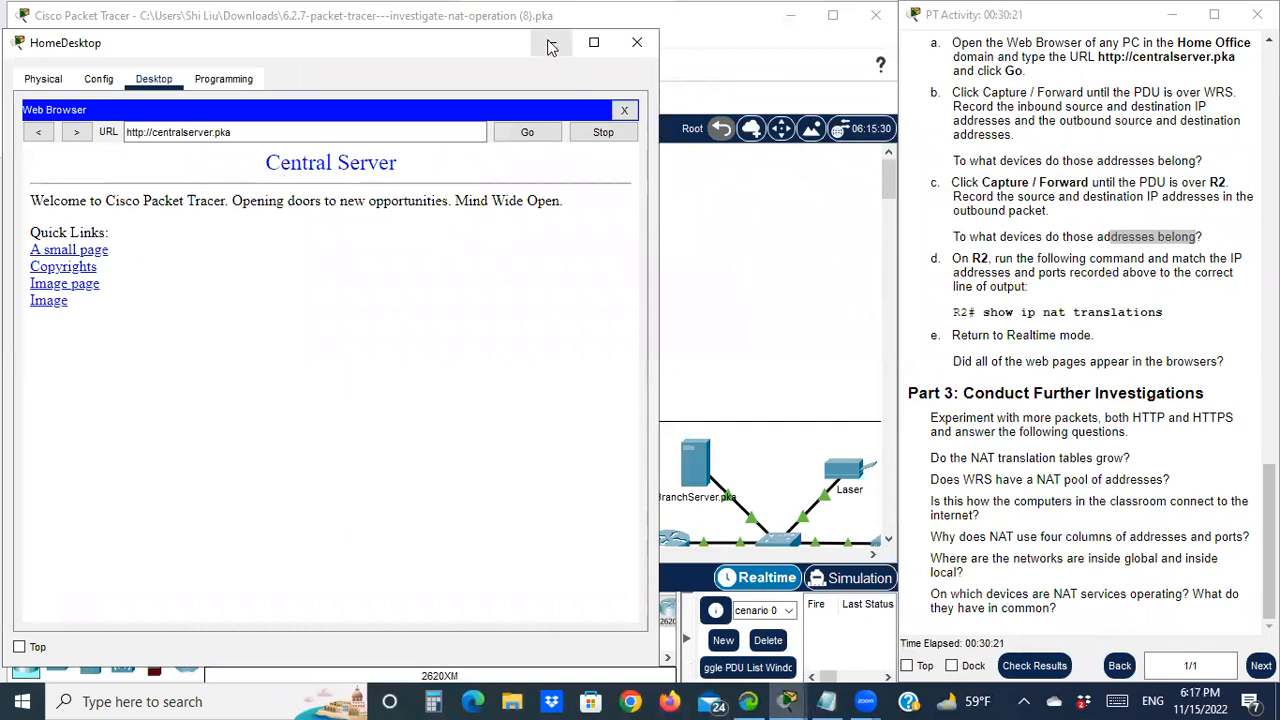
{"action": "left_click", "coordinate": [547, 42]}
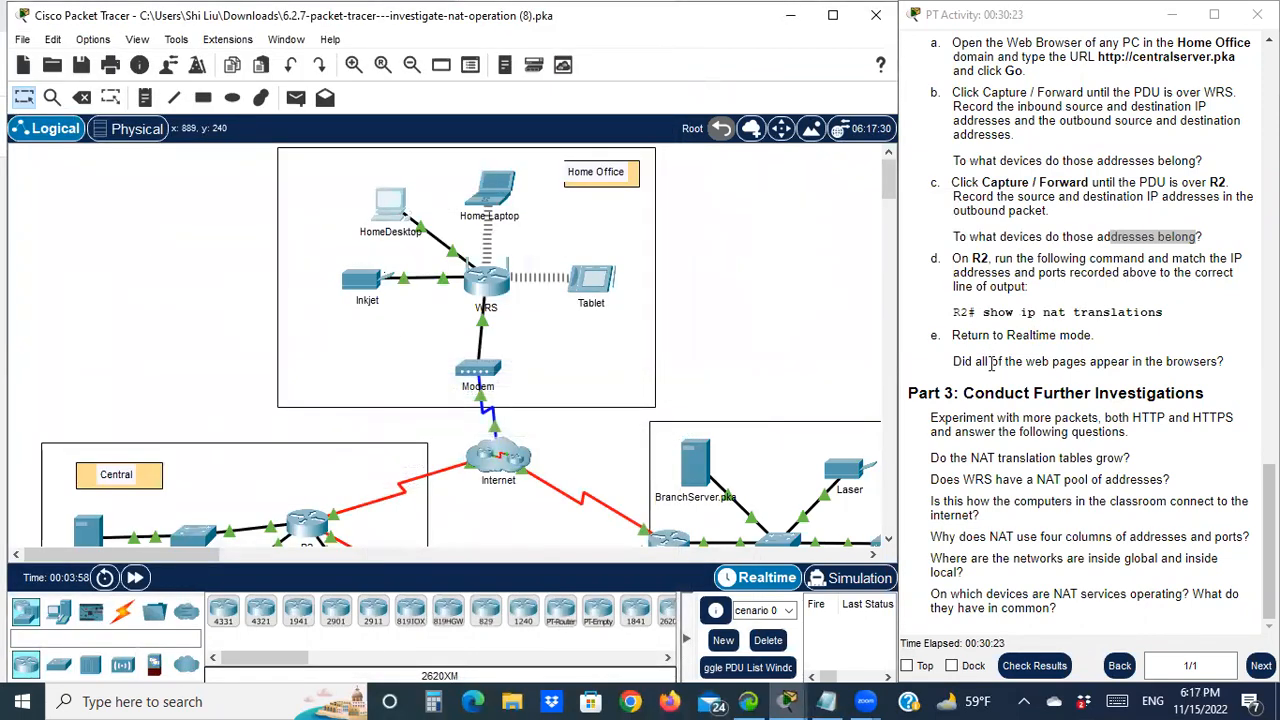
{"action": "left_click_drag", "start_coordinate": [916, 393], "coordinate": [948, 393]}
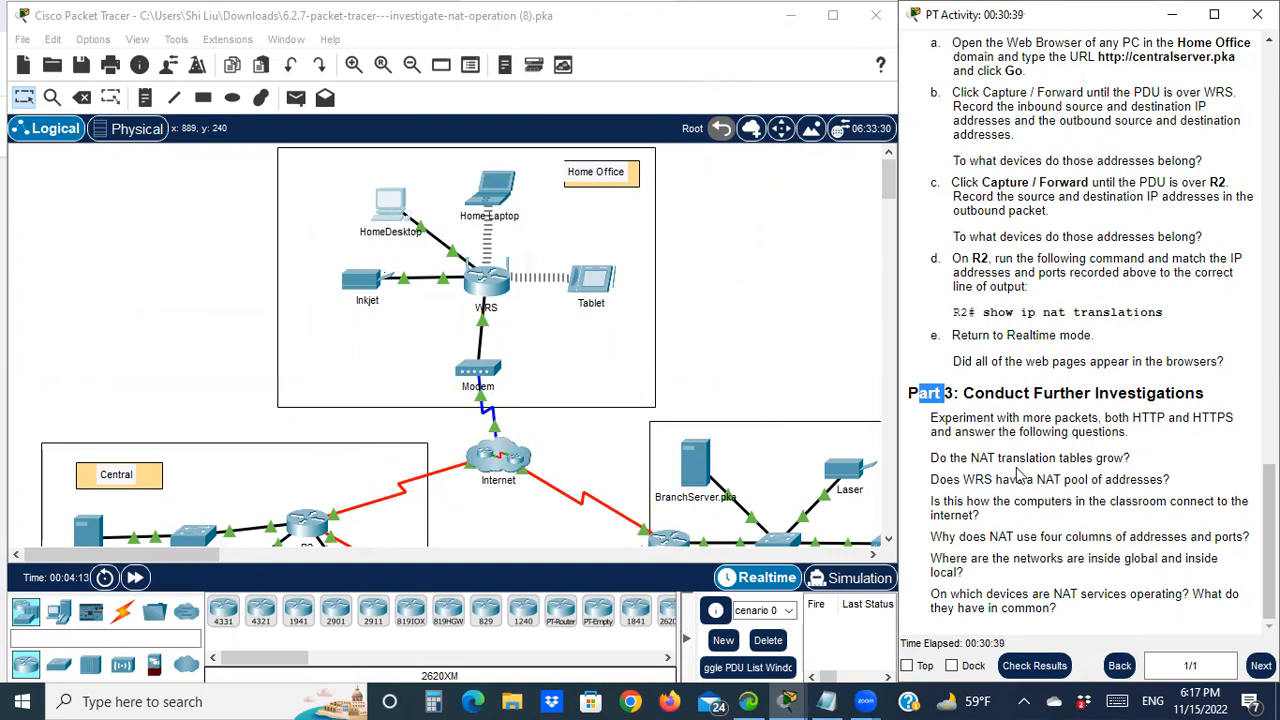
{"action": "scroll", "coordinate": [476, 418], "scroll_direction": "down", "scroll_amount": 3}
{"action": "left_click", "coordinate": [311, 411]}
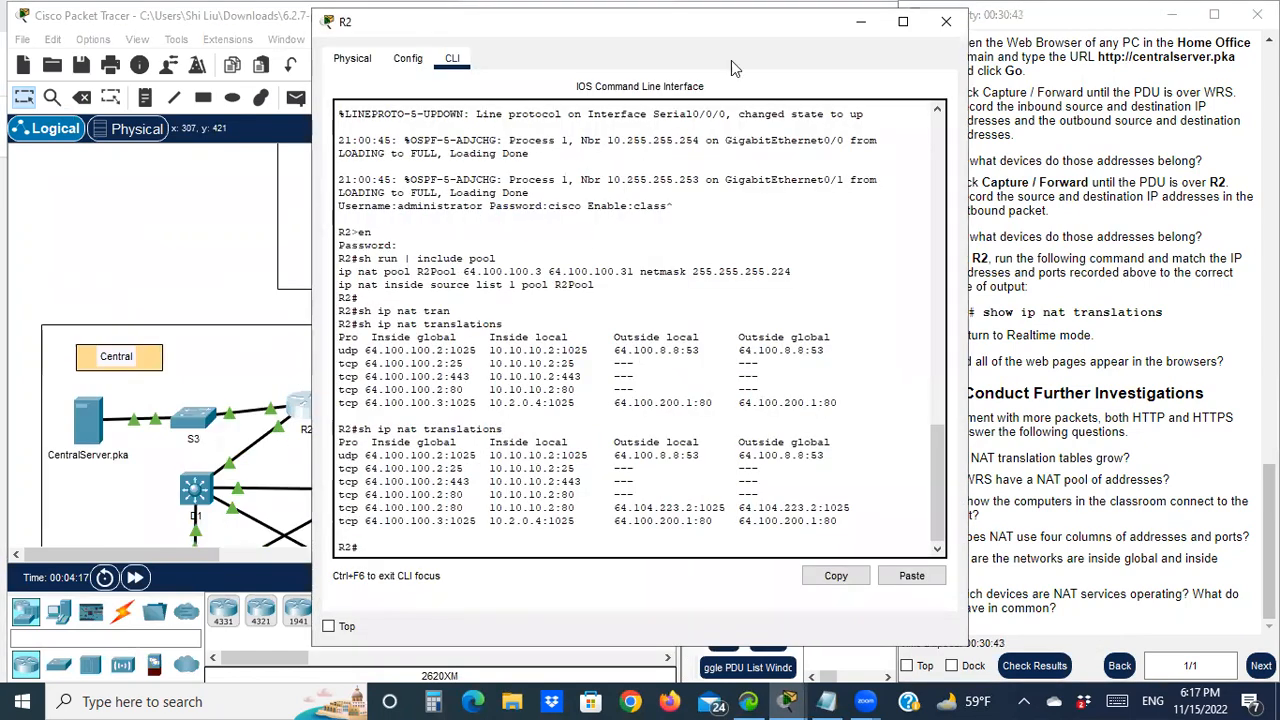
{"action": "left_click", "coordinate": [946, 21]}
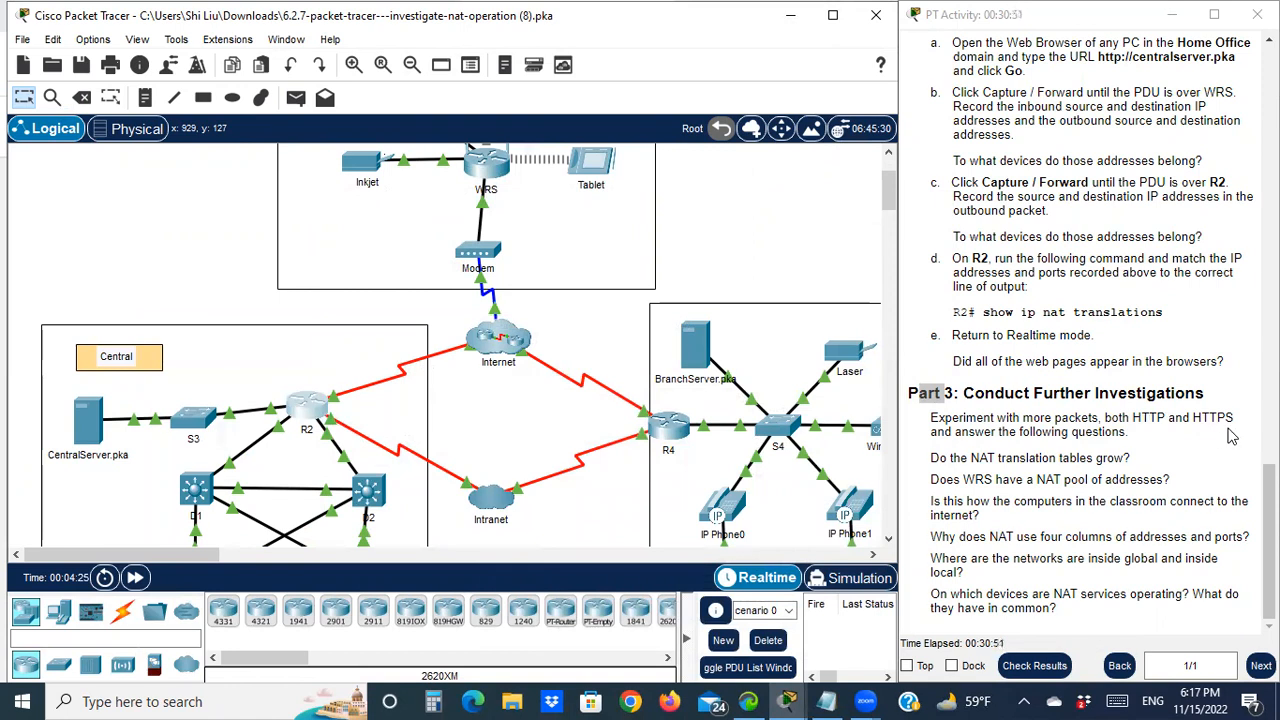
{"action": "scroll", "coordinate": [395, 497], "scroll_direction": "down", "scroll_amount": 3}
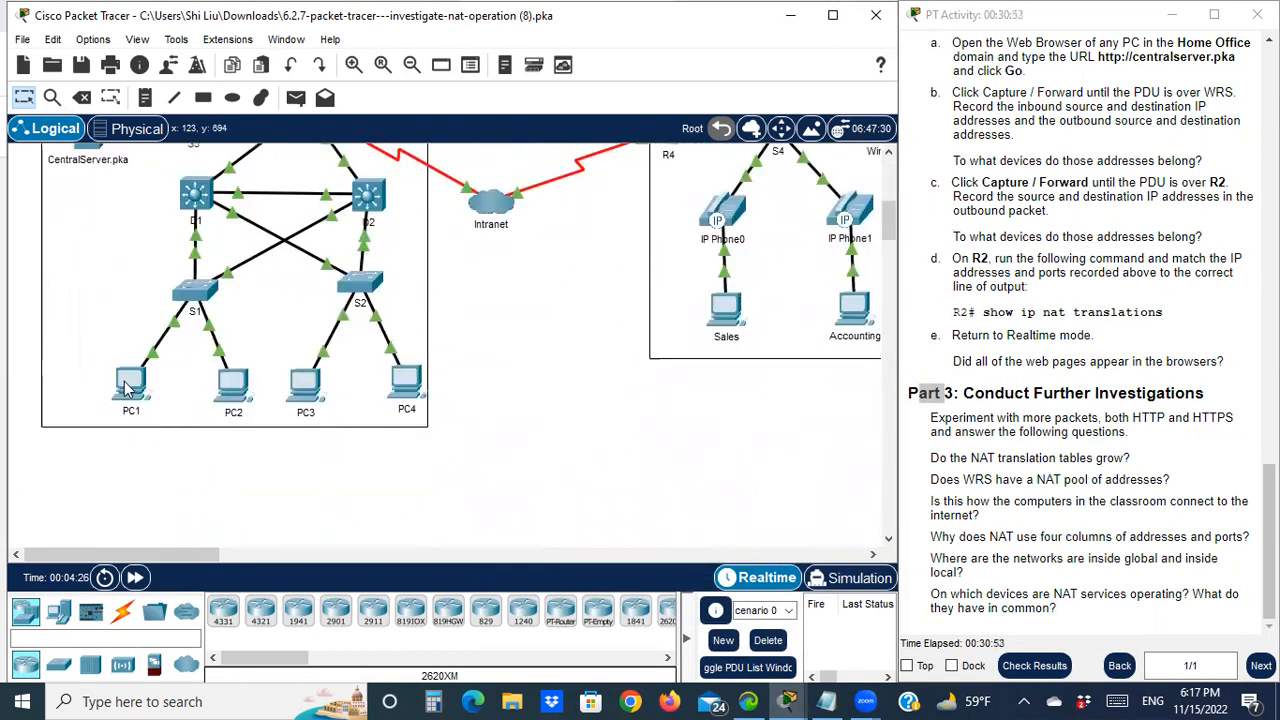
{"action": "left_click", "coordinate": [150, 386]}
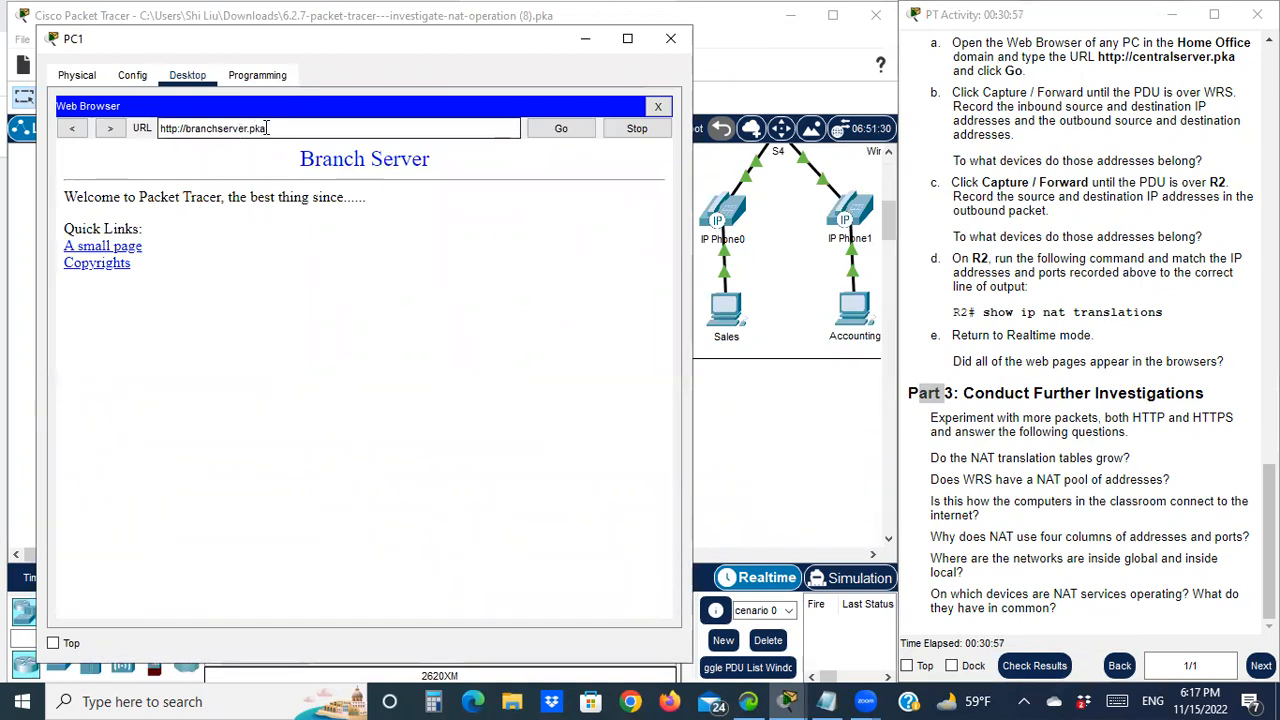
{"action": "left_click", "coordinate": [181, 132]}
{"action": "type", "text": "s"}
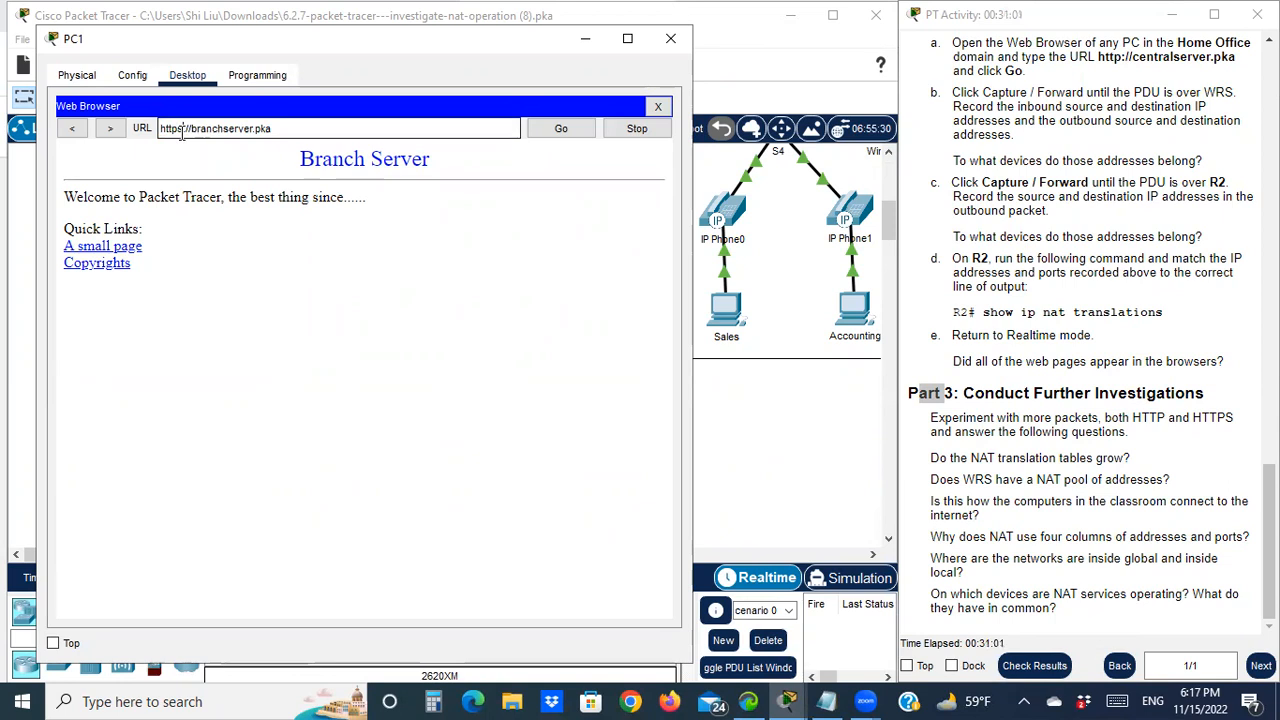
{"action": "left_click_drag", "start_coordinate": [279, 130], "coordinate": [163, 138]}
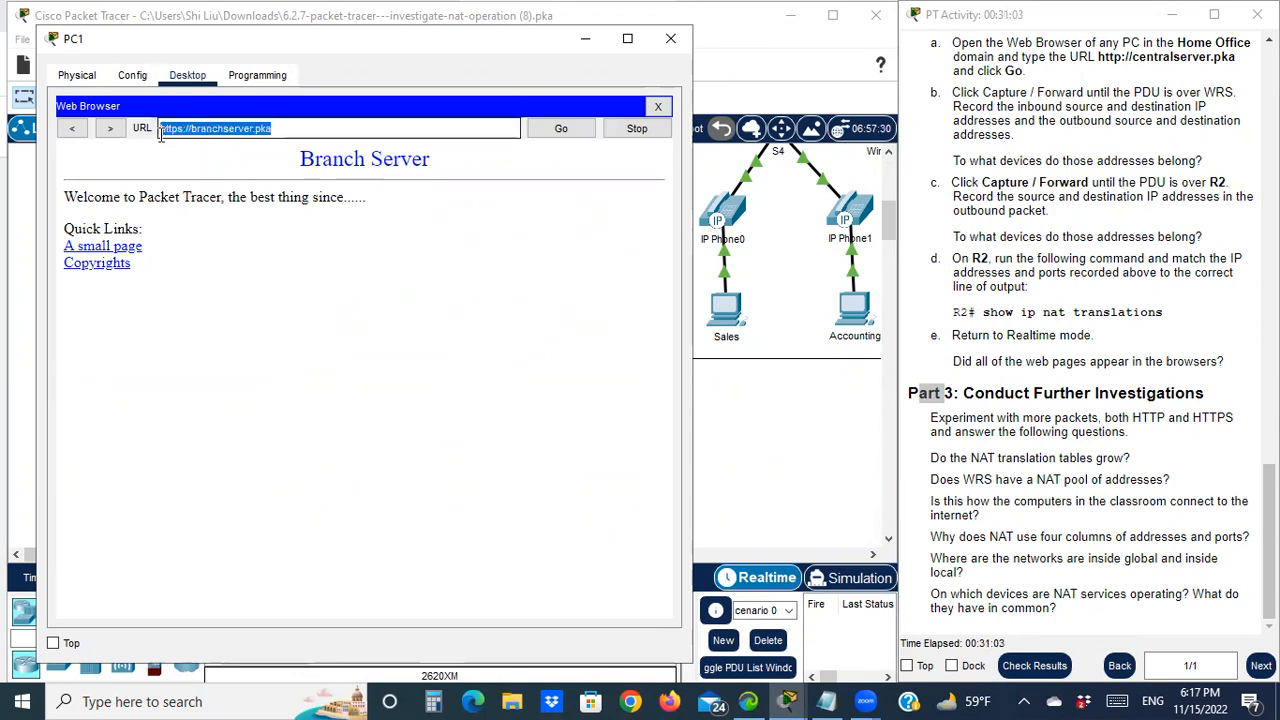
{"action": "right_click", "coordinate": [176, 128]}
{"action": "left_click", "coordinate": [242, 218]}
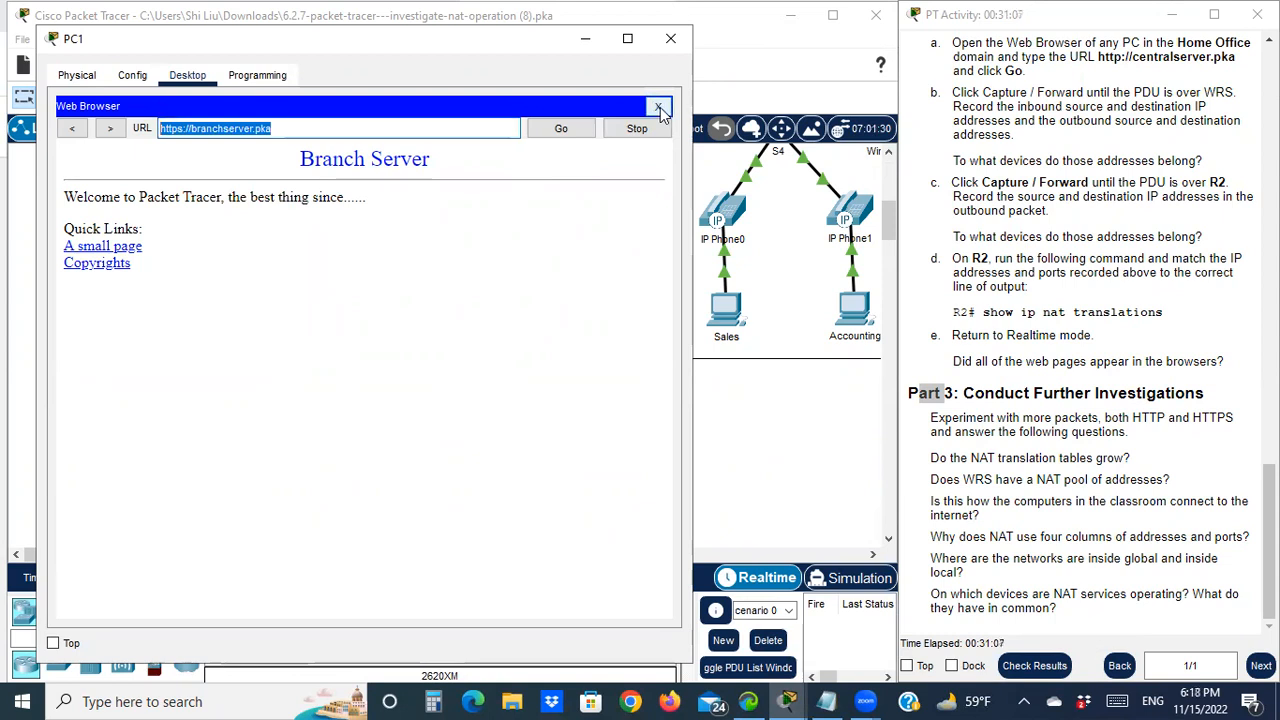
{"action": "left_click", "coordinate": [661, 110]}
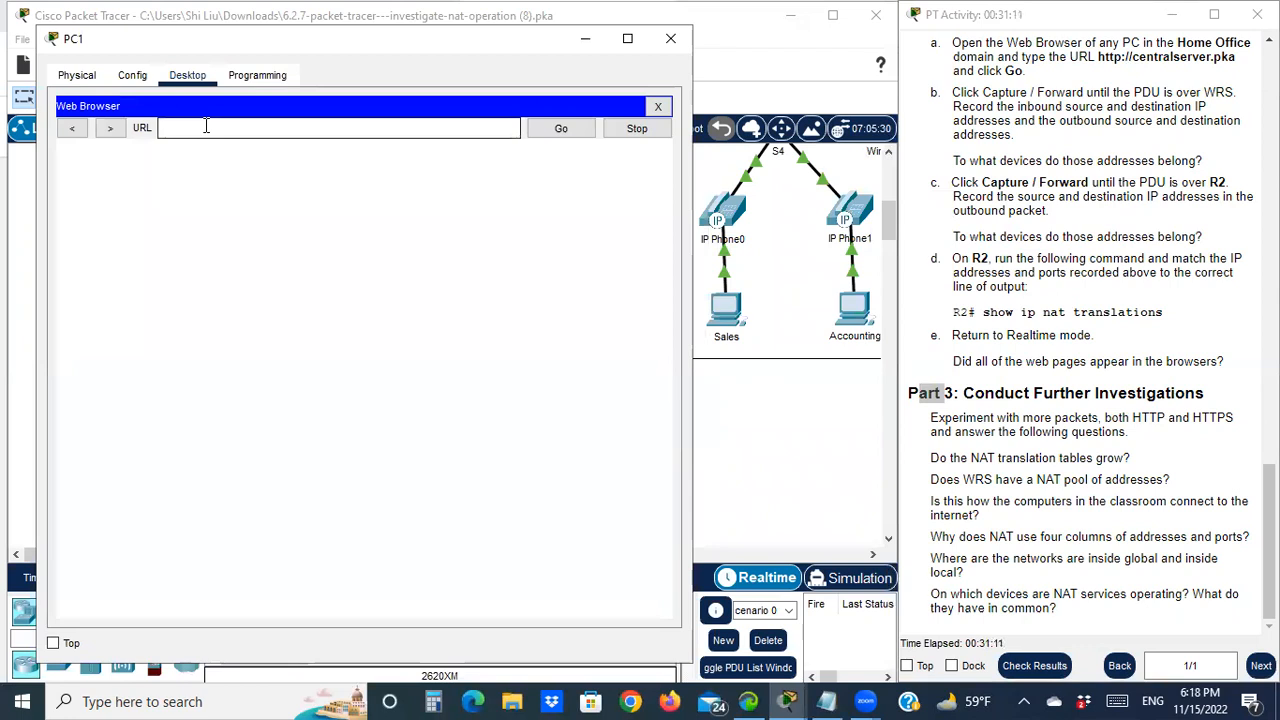
{"action": "right_click", "coordinate": [203, 127]}
{"action": "left_click", "coordinate": [248, 230]}
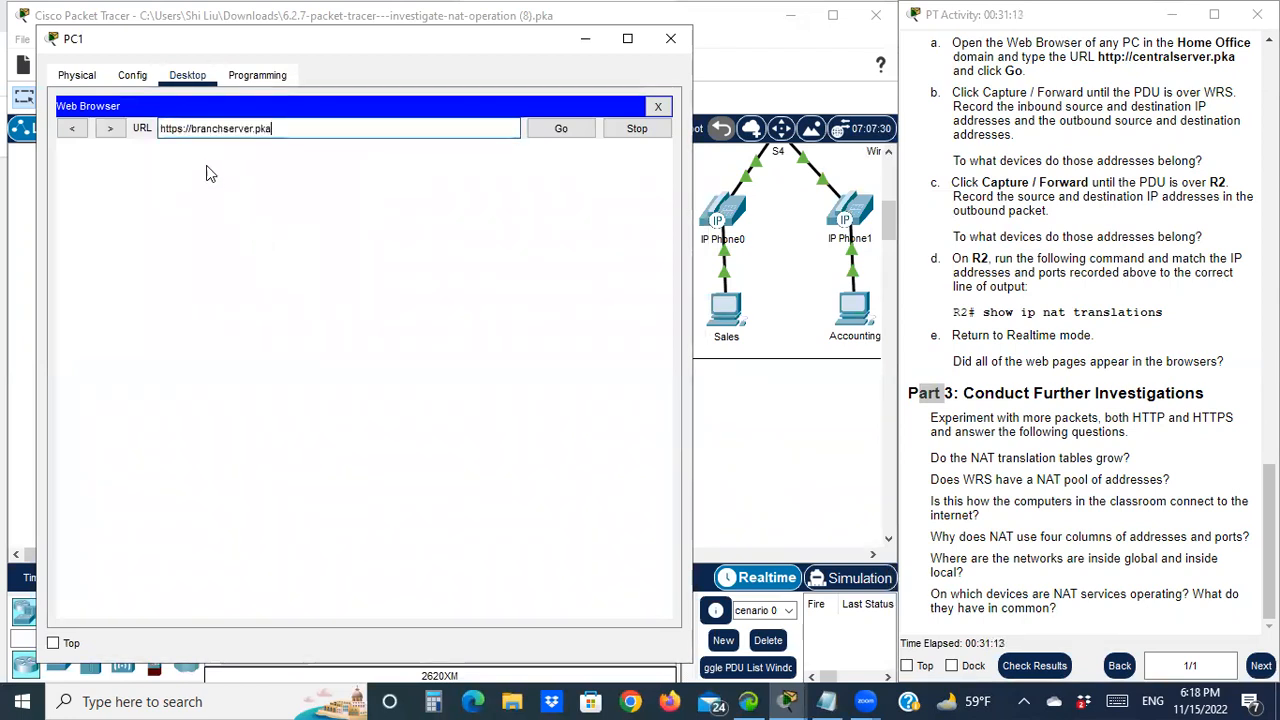
{"action": "left_click", "coordinate": [562, 130]}
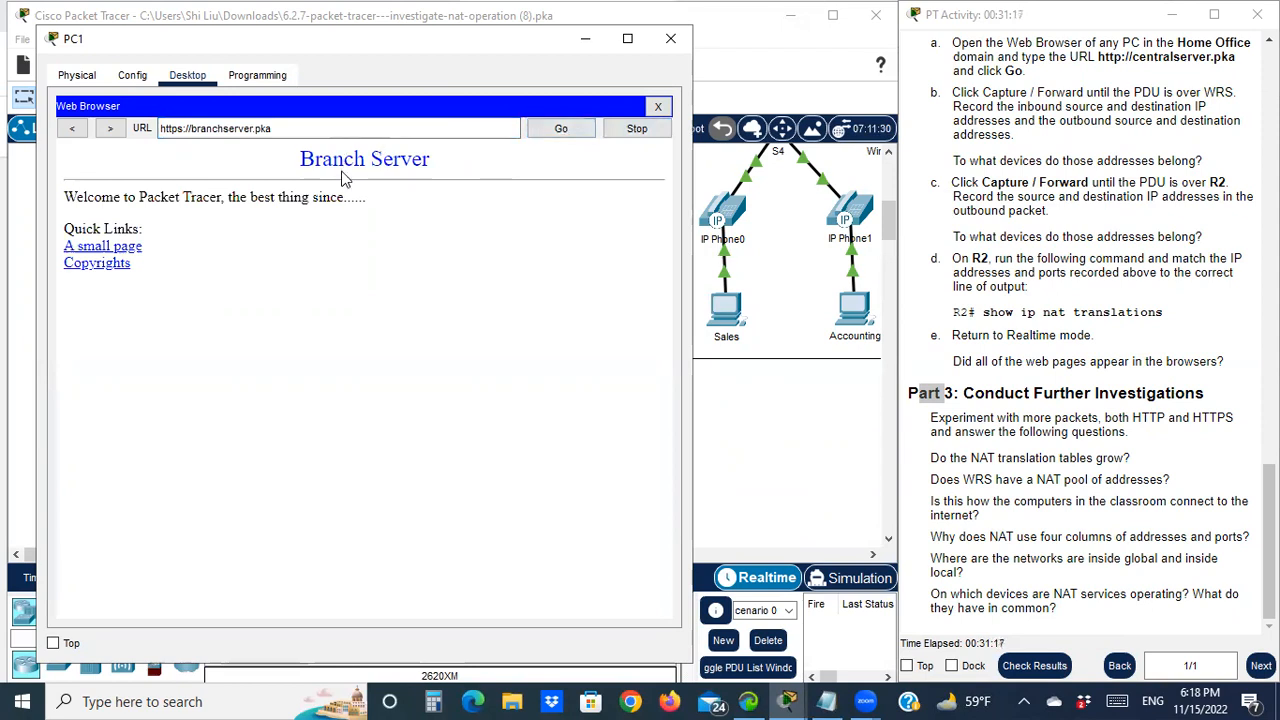
{"action": "left_click", "coordinate": [588, 40]}
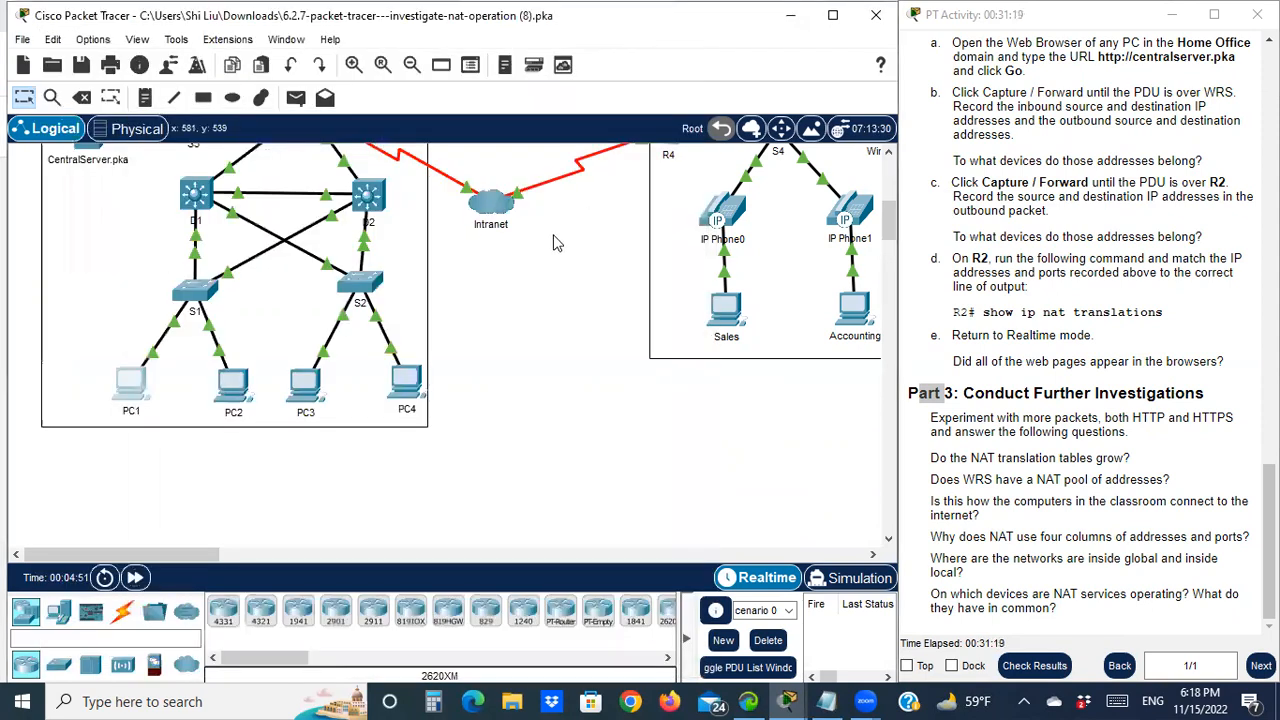
{"action": "scroll", "coordinate": [557, 243], "scroll_direction": "up", "scroll_amount": 5}
{"action": "left_click", "coordinate": [388, 205]}
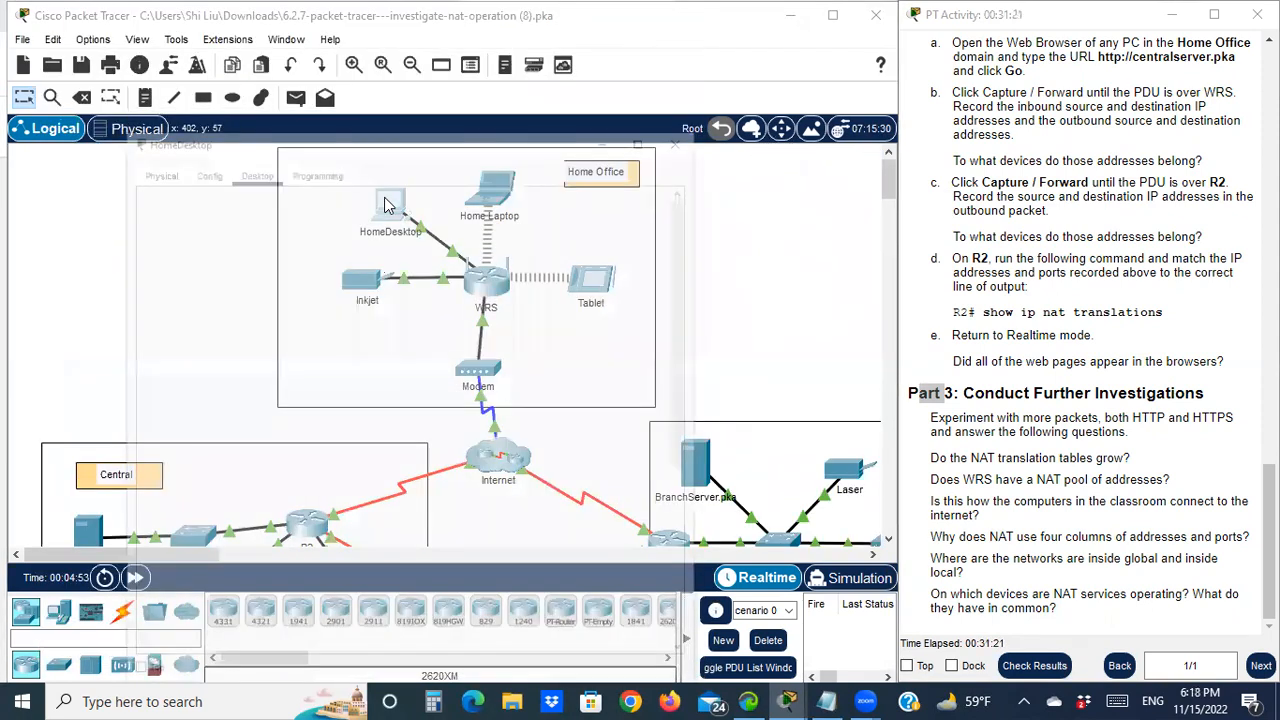
{"action": "left_click", "coordinate": [143, 130]}
{"action": "type", "text": "s://centralserver.pka"}
{"action": "left_click_drag", "start_coordinate": [239, 132], "coordinate": [109, 138]}
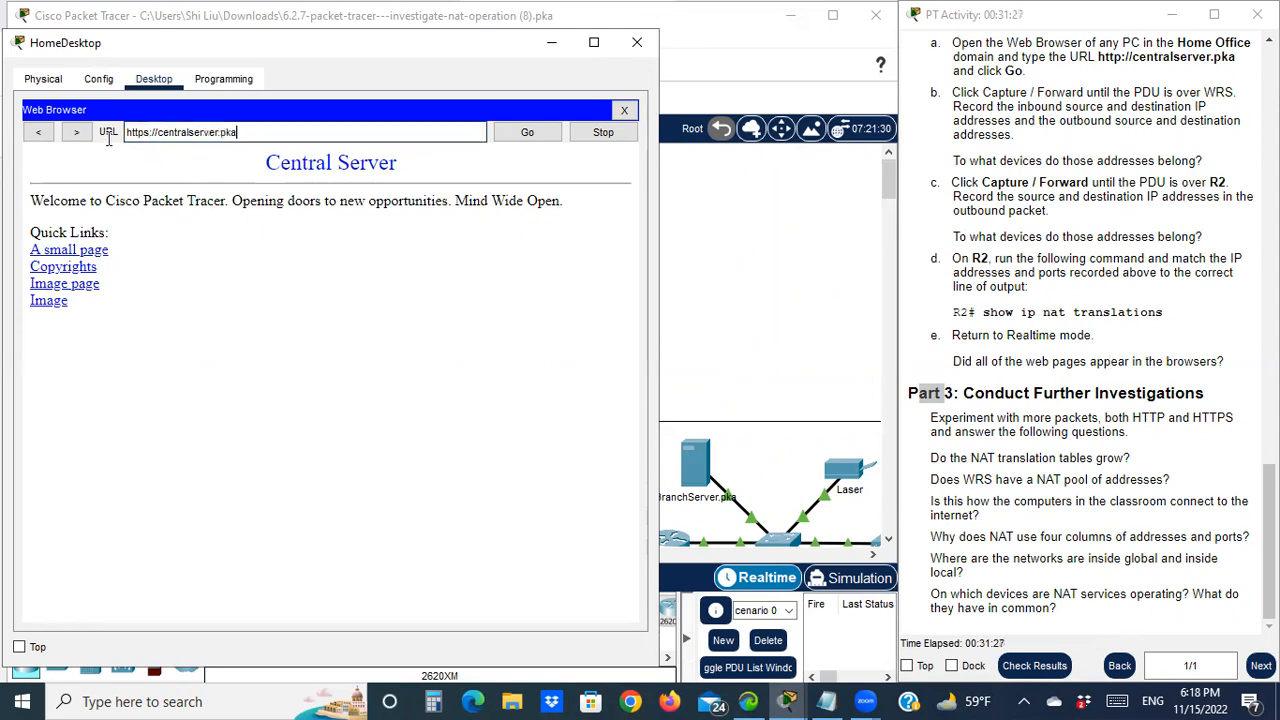
{"action": "right_click", "coordinate": [130, 136]}
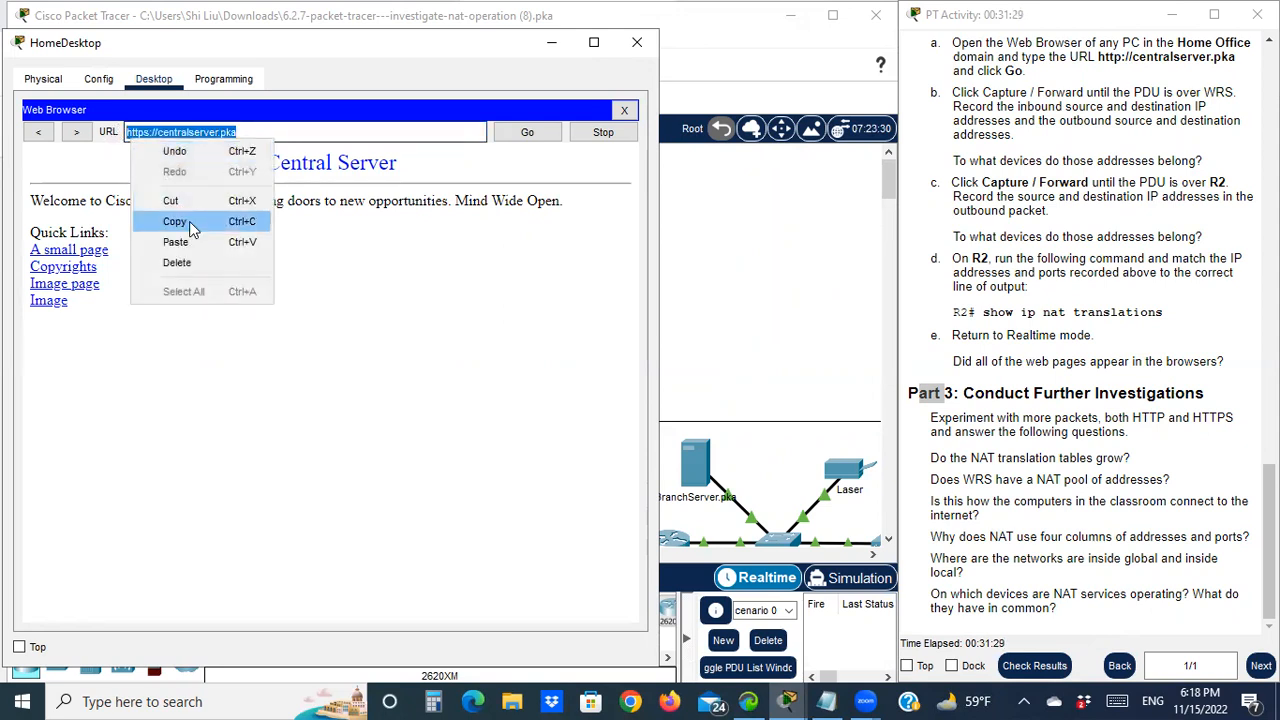
{"action": "left_click", "coordinate": [175, 221]}
{"action": "left_click", "coordinate": [624, 110]}
{"action": "left_click", "coordinate": [512, 145]}
{"action": "right_click", "coordinate": [158, 132]}
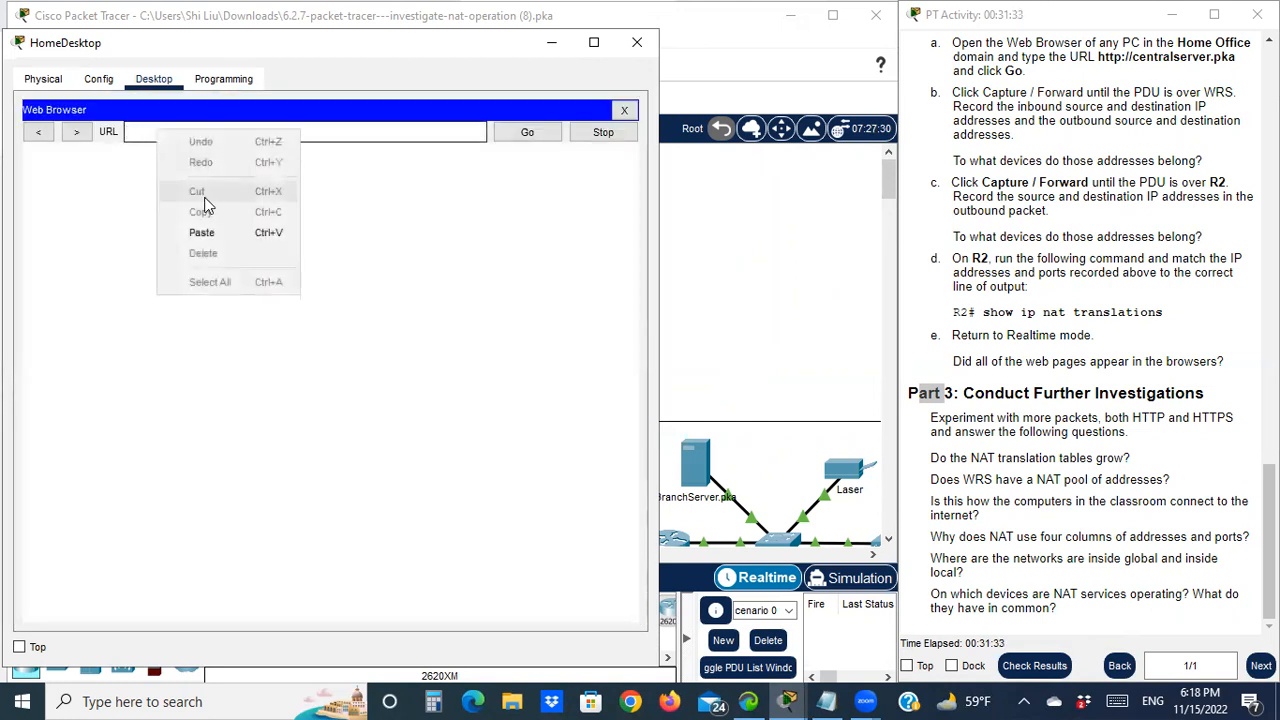
{"action": "left_click", "coordinate": [203, 232]}
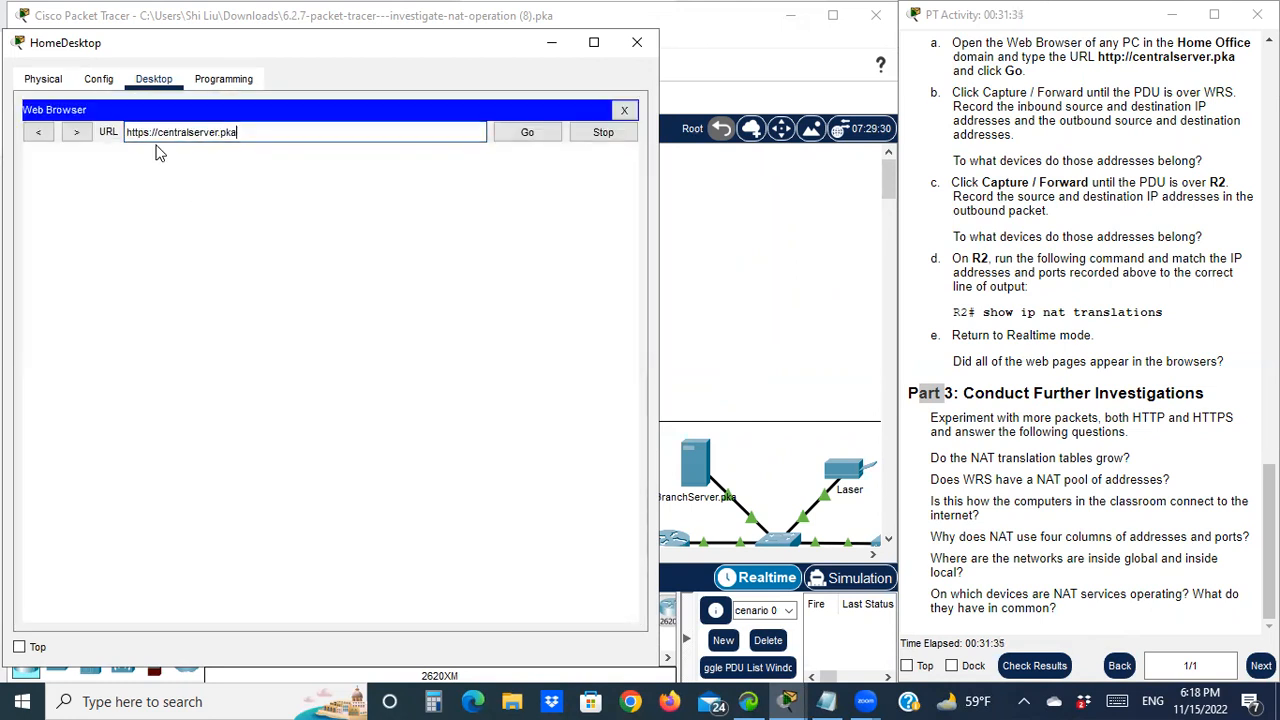
{"action": "left_click", "coordinate": [528, 136]}
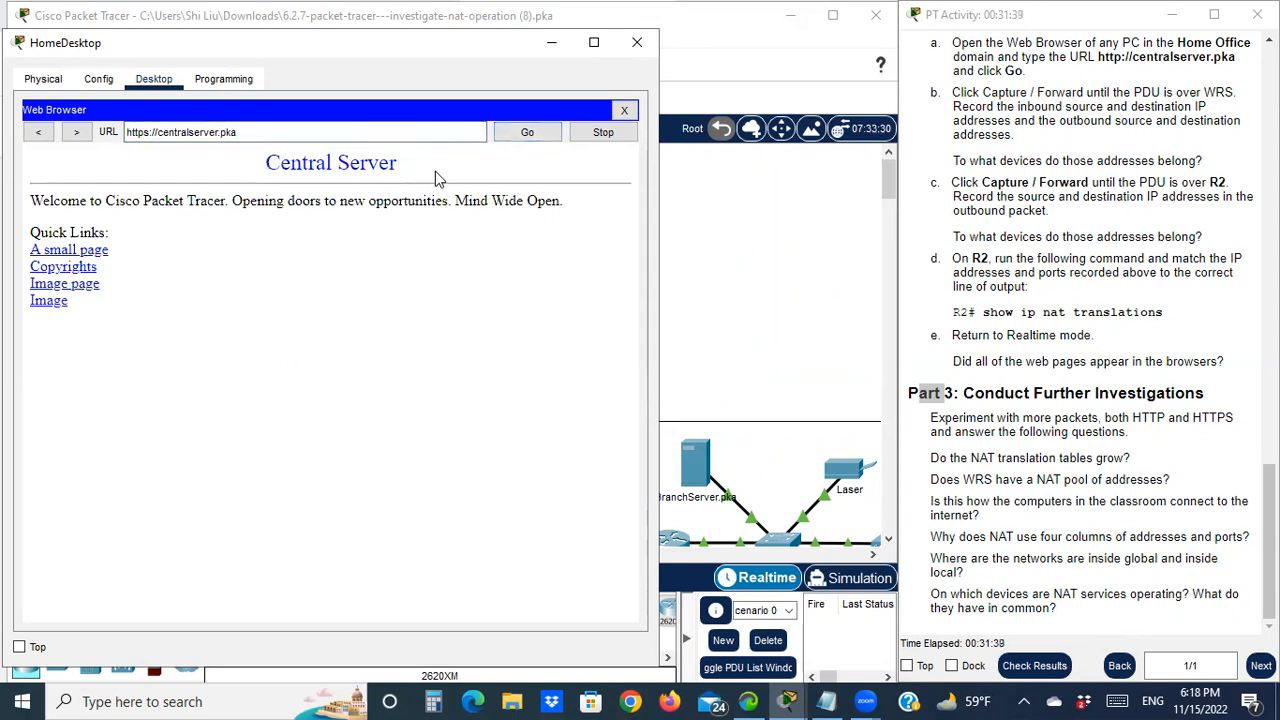
{"action": "left_click", "coordinate": [549, 47]}
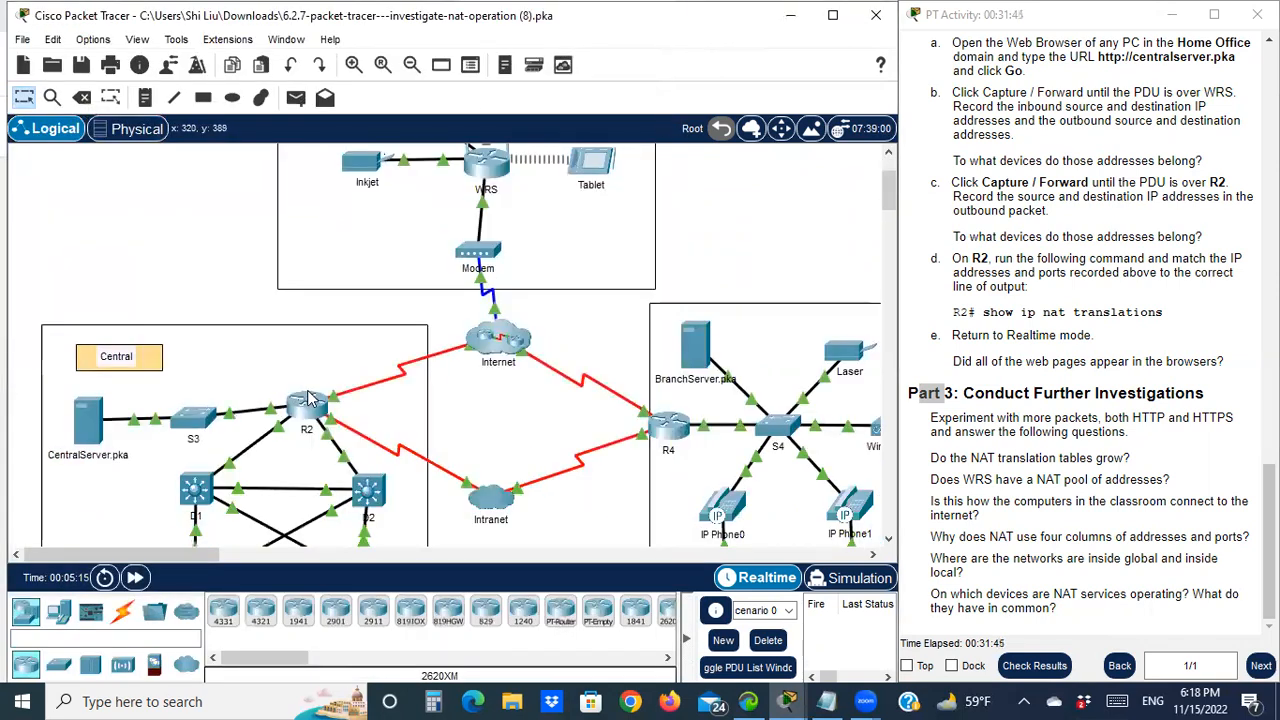
Rerun show ip nat translations on R2 and highlight the new port 443 and port 80 entries
{"action": "left_click", "coordinate": [311, 403]}
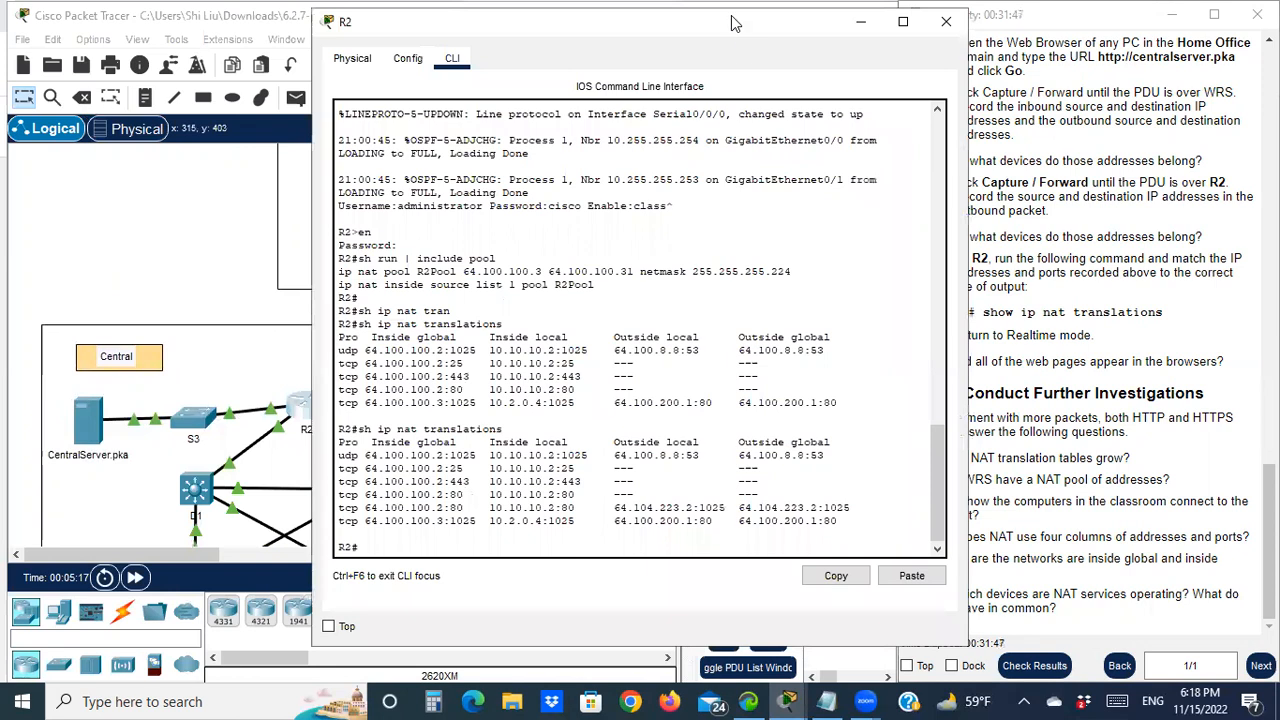
{"action": "left_click_drag", "start_coordinate": [702, 30], "coordinate": [433, 88]}
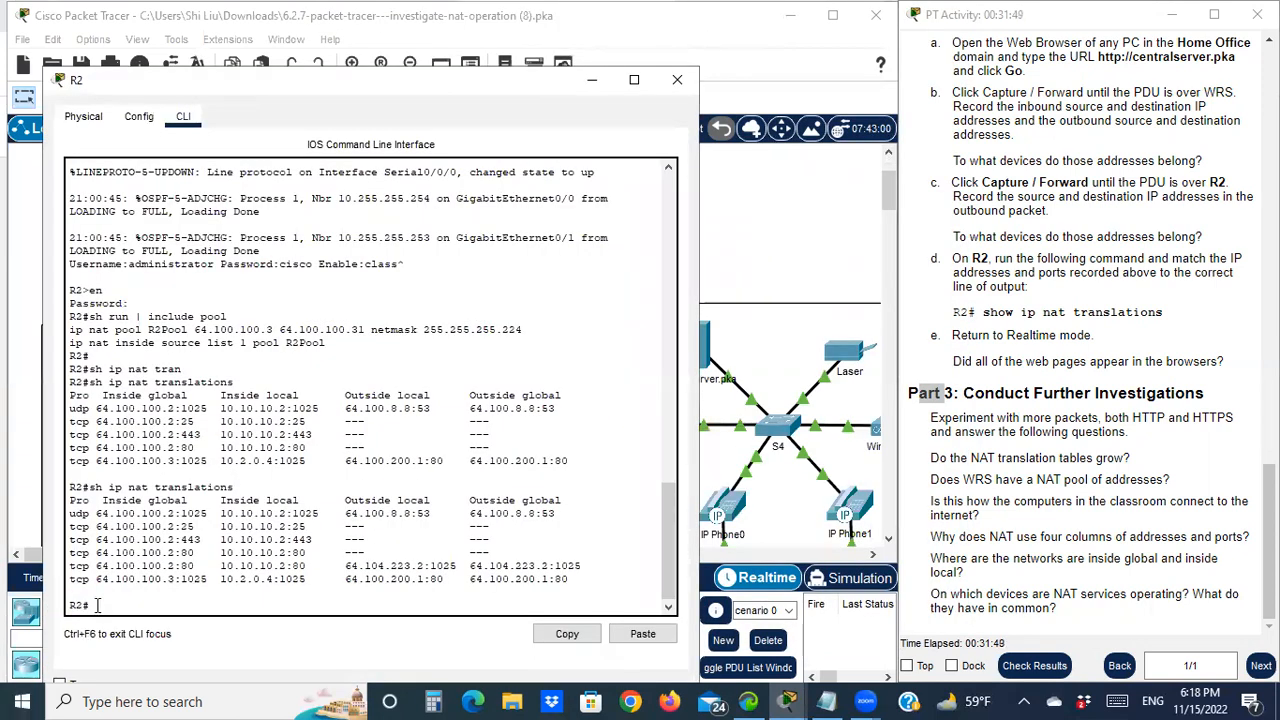
{"action": "key", "text": "Up"}
{"action": "key", "text": "Return"}
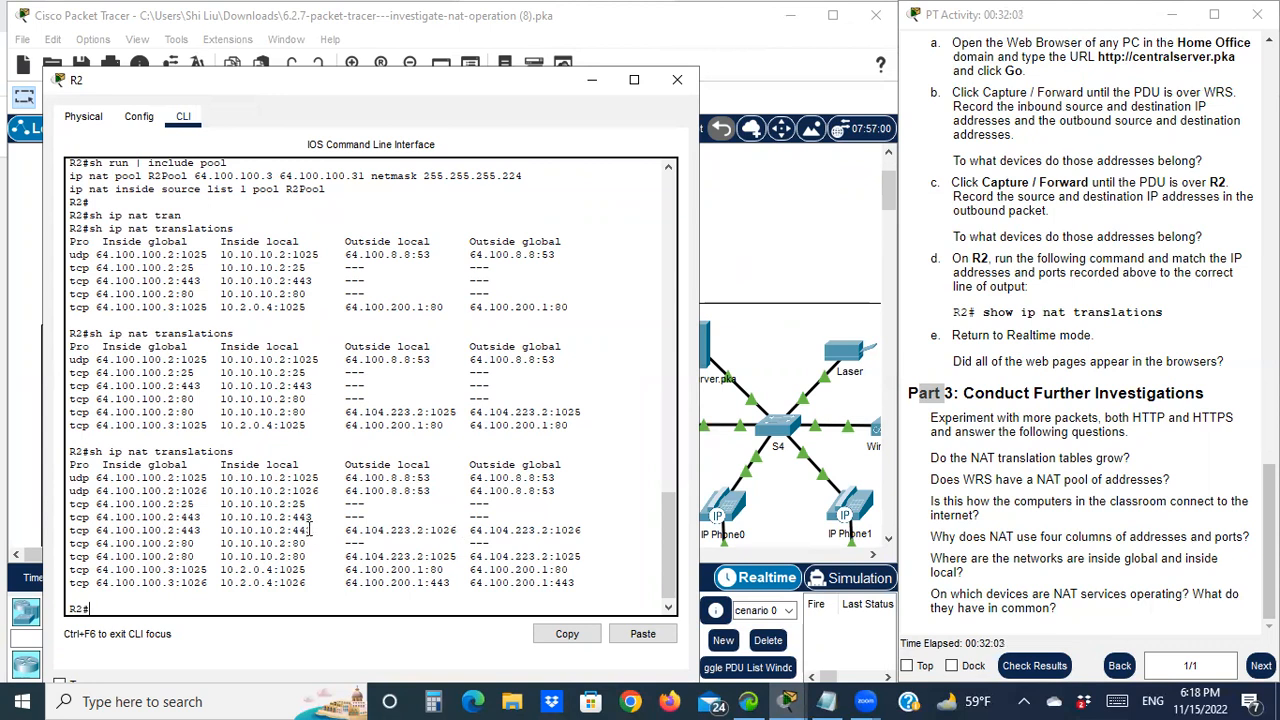
{"action": "left_click_drag", "start_coordinate": [290, 530], "coordinate": [313, 533]}
{"action": "left_click_drag", "start_coordinate": [291, 543], "coordinate": [311, 543]}
{"action": "left_click", "coordinate": [580, 90]}
Show WRS's GUI Status page with Internet IP 64.104.223.2 beside the address notes
{"action": "scroll", "coordinate": [532, 357], "scroll_direction": "up", "scroll_amount": 3}
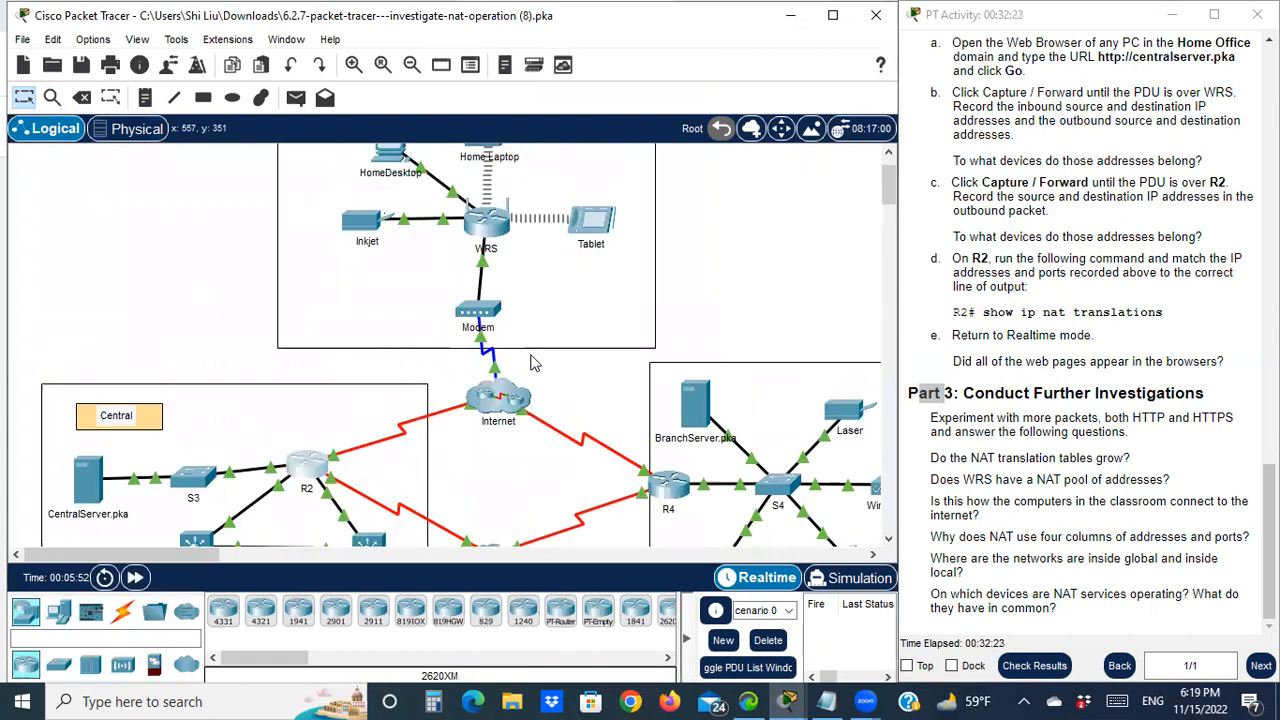
{"action": "left_click", "coordinate": [489, 288]}
{"action": "left_click_drag", "start_coordinate": [476, 26], "coordinate": [358, 40]}
{"action": "left_click", "coordinate": [250, 70]}
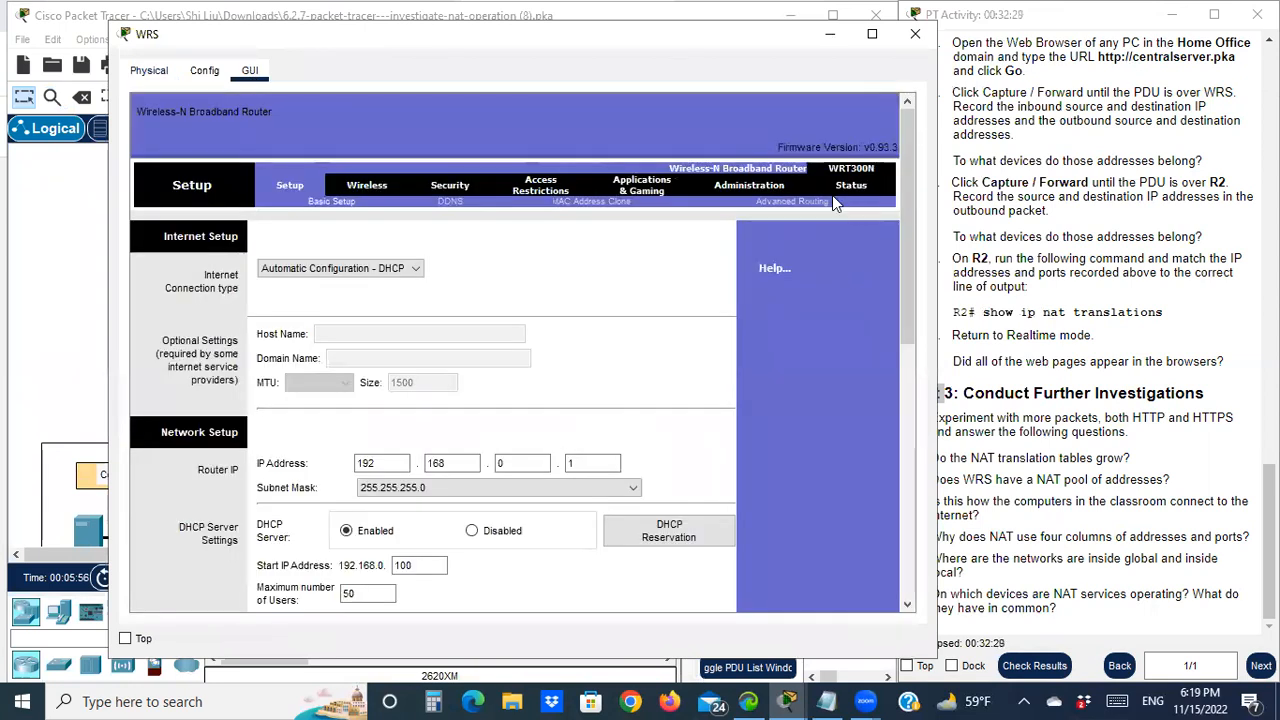
{"action": "left_click", "coordinate": [850, 188]}
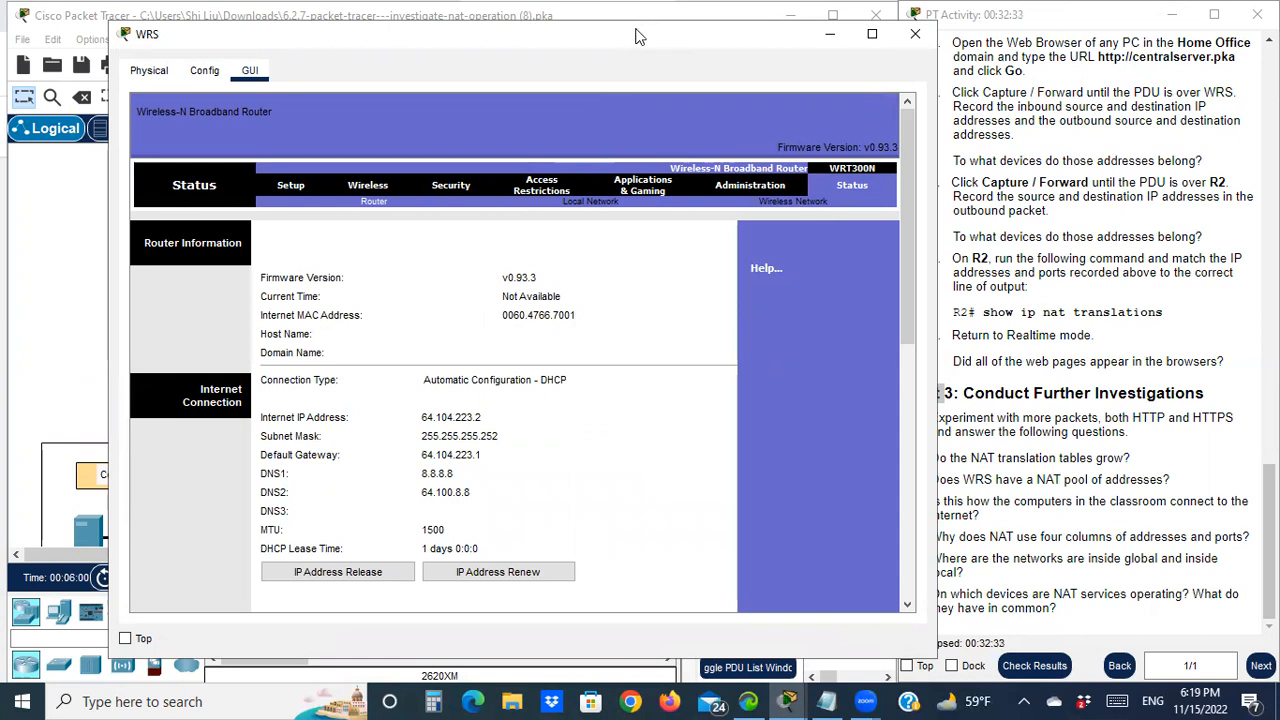
{"action": "left_click_drag", "start_coordinate": [611, 32], "coordinate": [559, 30]}
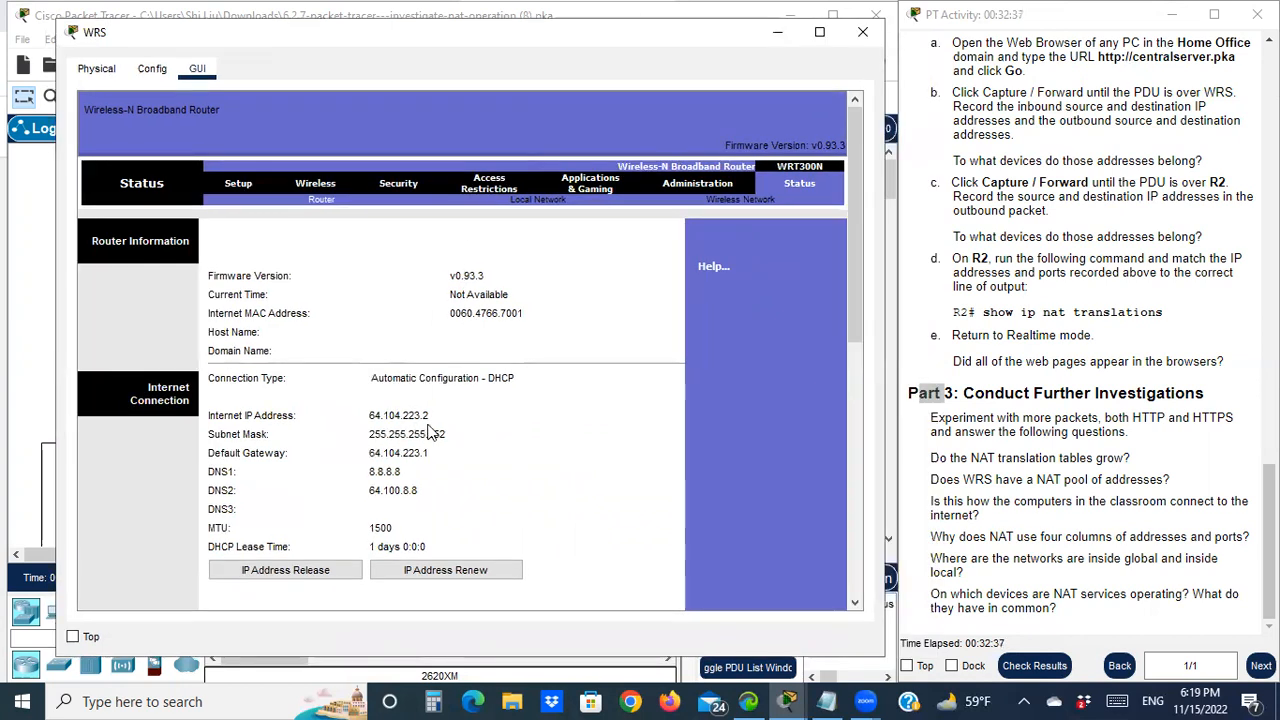
{"action": "left_click", "coordinate": [830, 699]}
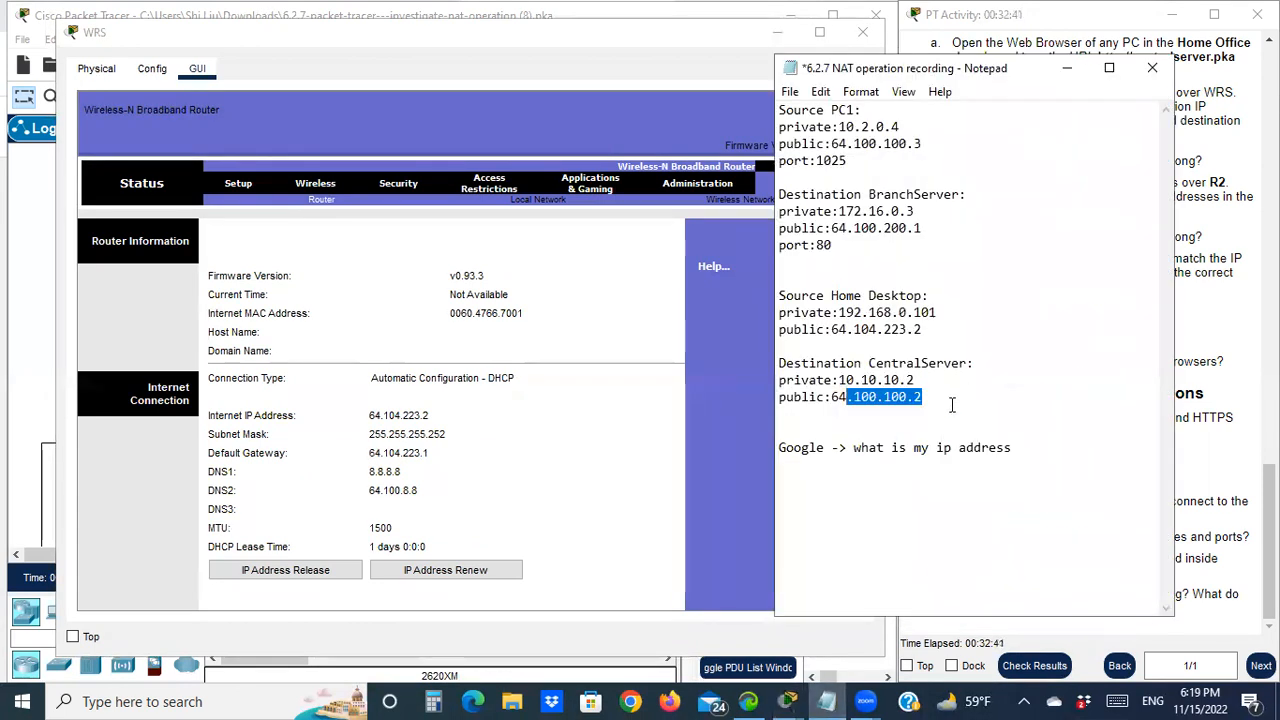
Highlight 64.104.223.2 in the notes, then minimize the notes and the WRS window
{"action": "left_click_drag", "start_coordinate": [921, 330], "coordinate": [833, 333]}
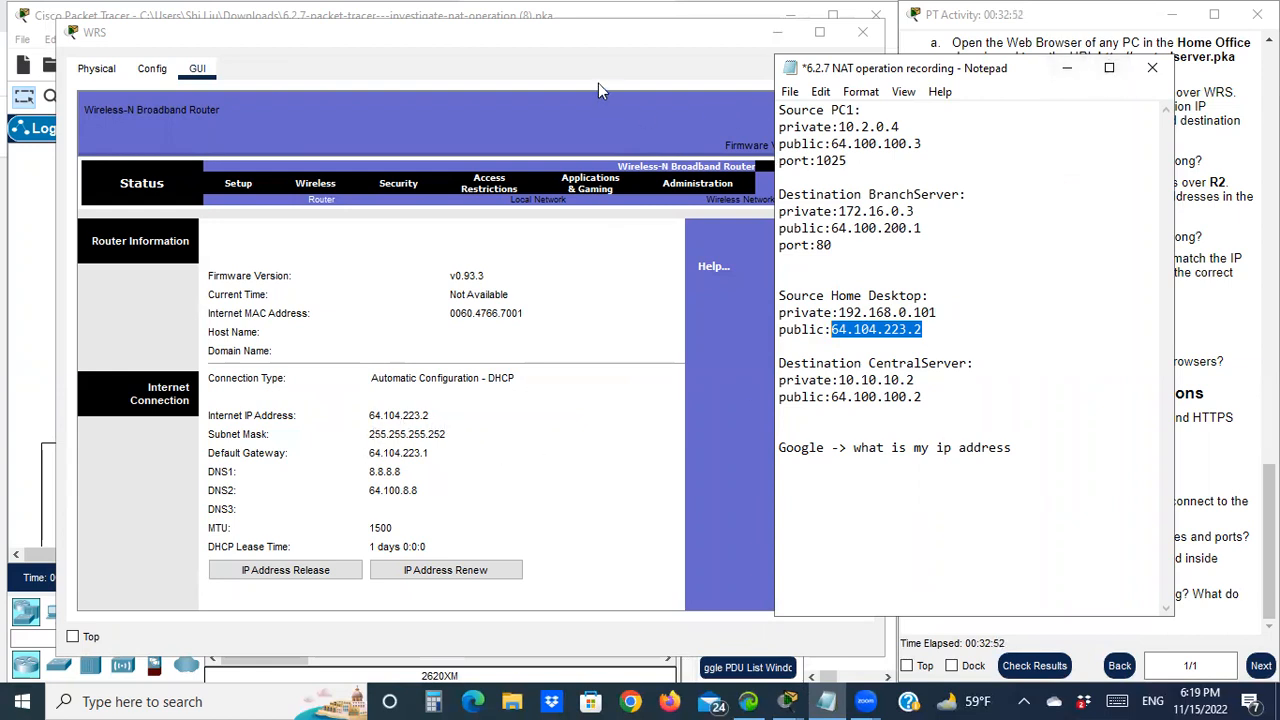
{"action": "left_click", "coordinate": [1065, 67]}
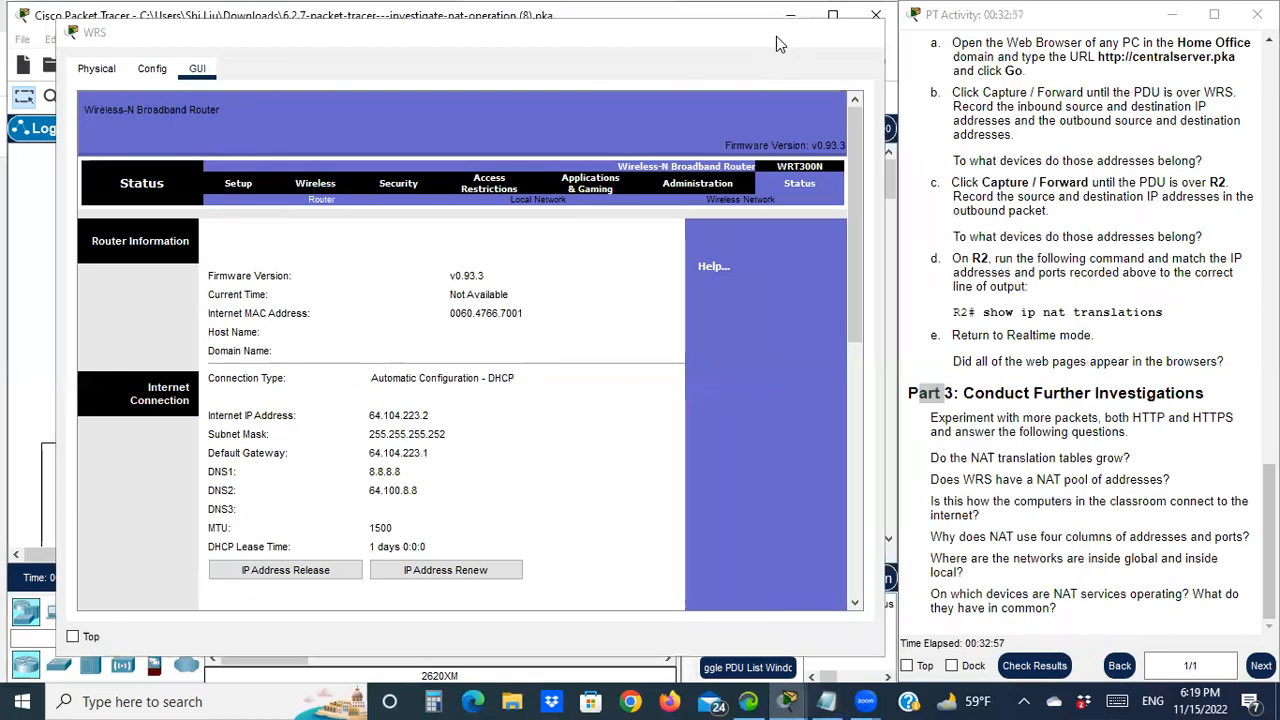
{"action": "left_click", "coordinate": [777, 37]}
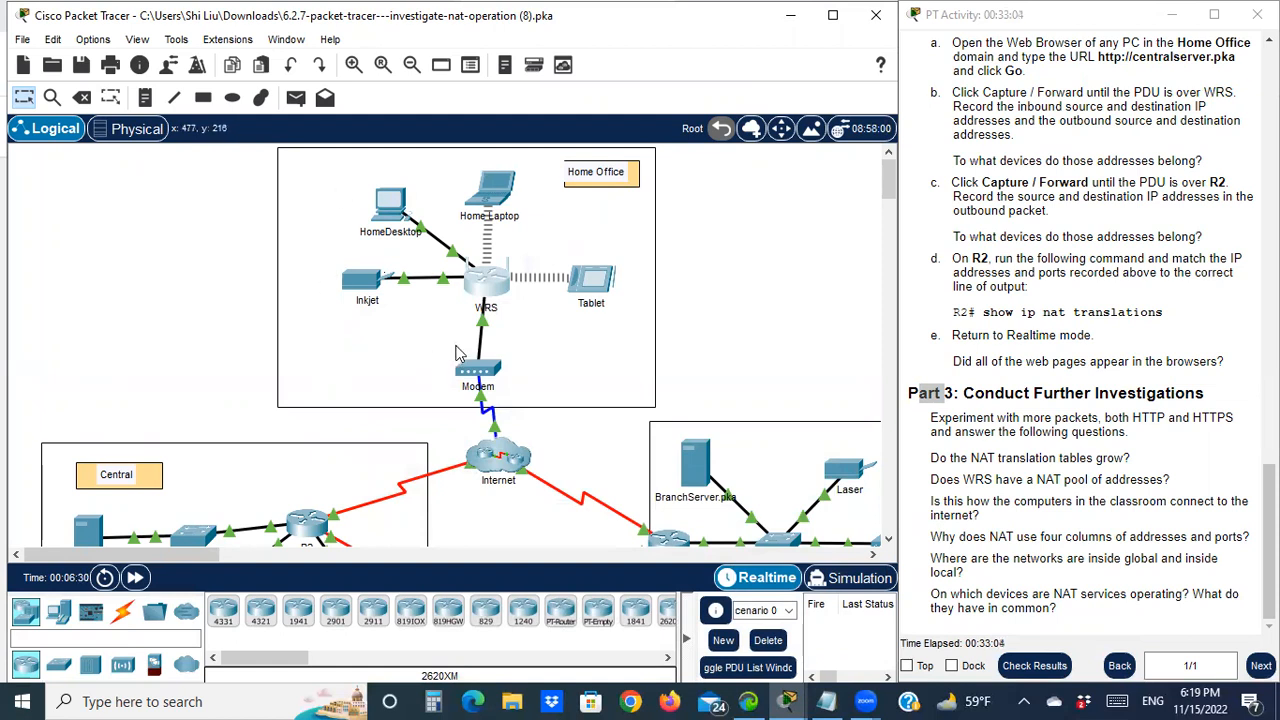
Highlight the Part 3 question on classroom internet access and place the NAT notes beside it
{"action": "left_click", "coordinate": [826, 701]}
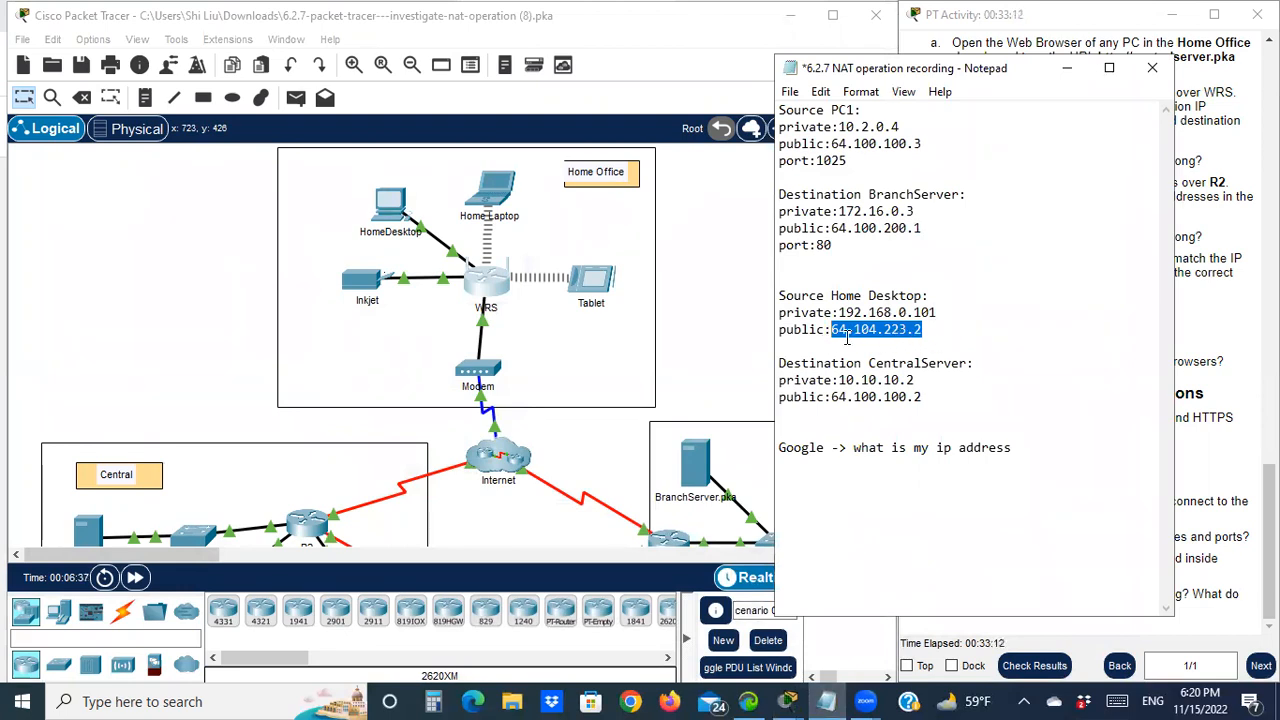
{"action": "left_click", "coordinate": [1066, 72]}
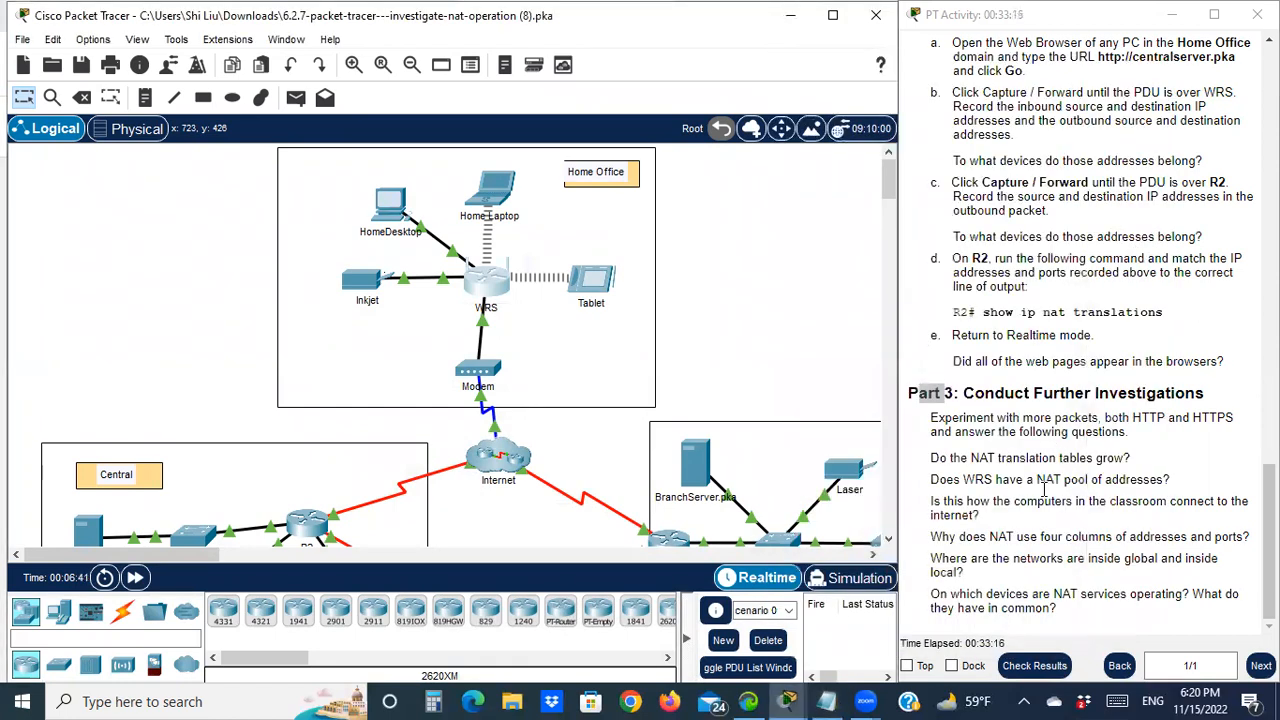
{"action": "left_click", "coordinate": [943, 508]}
{"action": "left_click_drag", "start_coordinate": [943, 508], "coordinate": [1079, 508]}
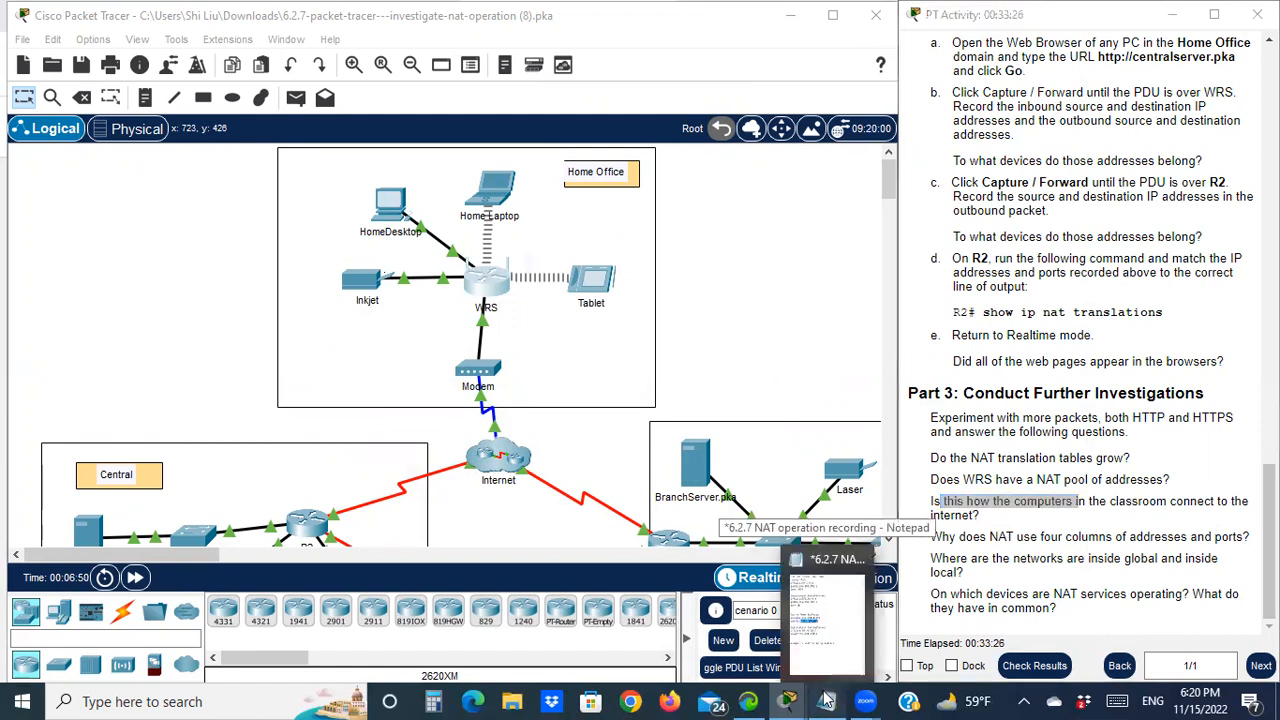
{"action": "left_click", "coordinate": [828, 612]}
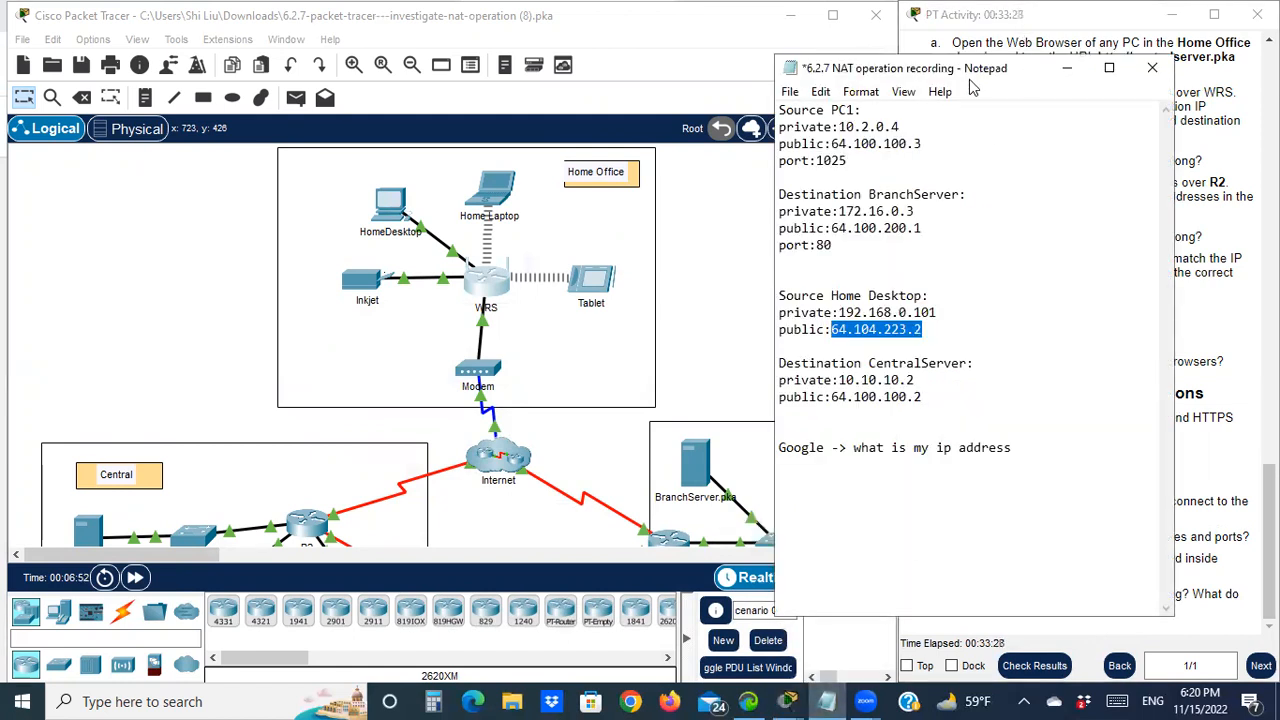
{"action": "left_click_drag", "start_coordinate": [1033, 76], "coordinate": [698, 70]}
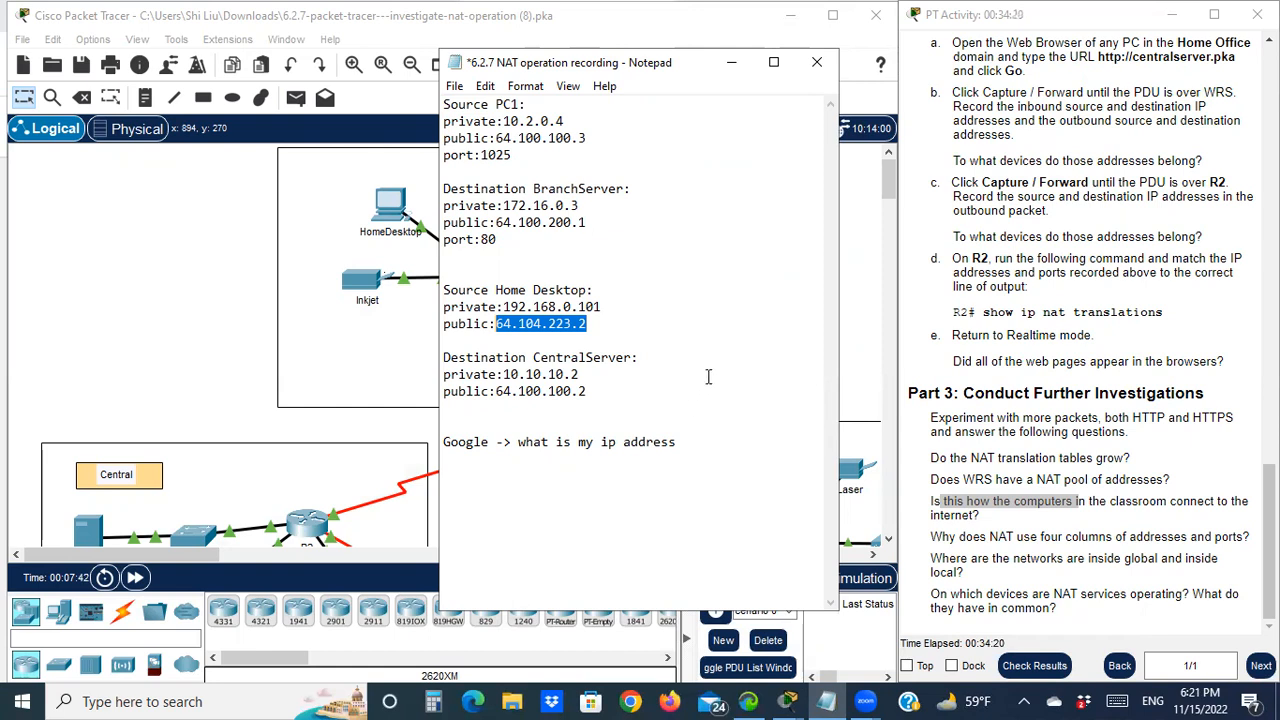
Highlight 'what is my ip address' in the notes, hide them, and open R2's CLI
{"action": "left_click_drag", "start_coordinate": [516, 447], "coordinate": [685, 456]}
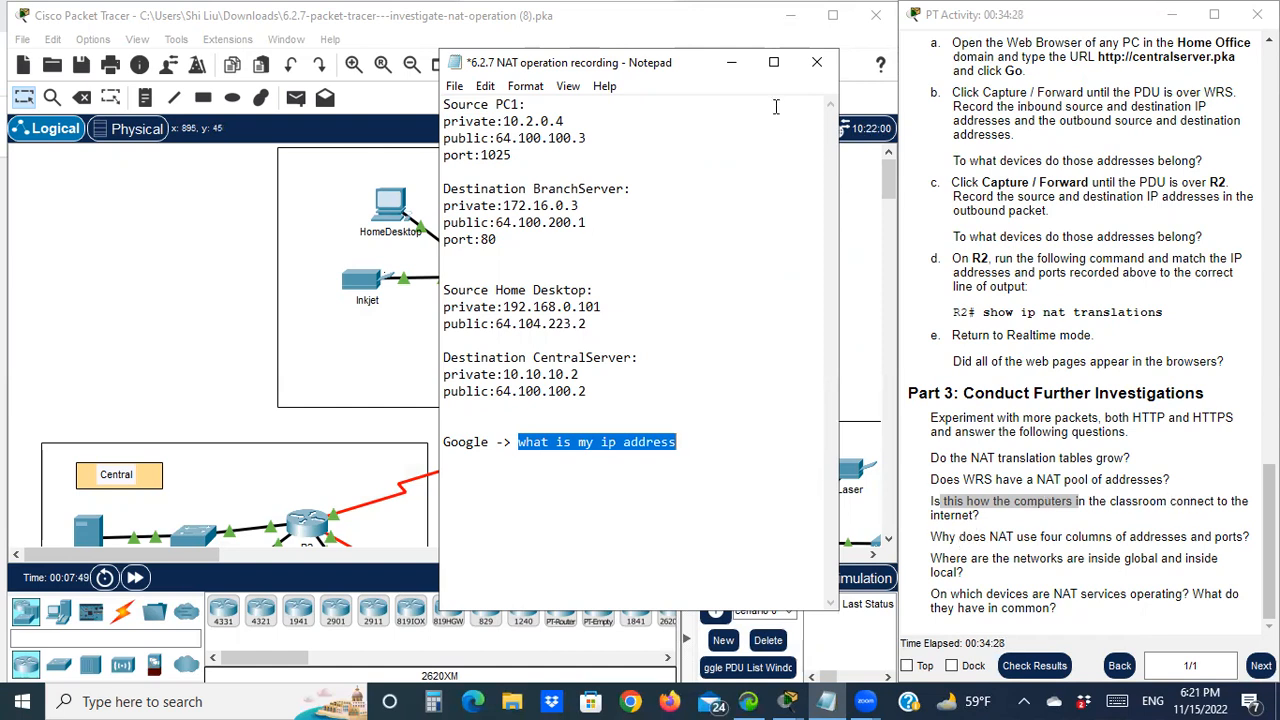
{"action": "left_click", "coordinate": [730, 64]}
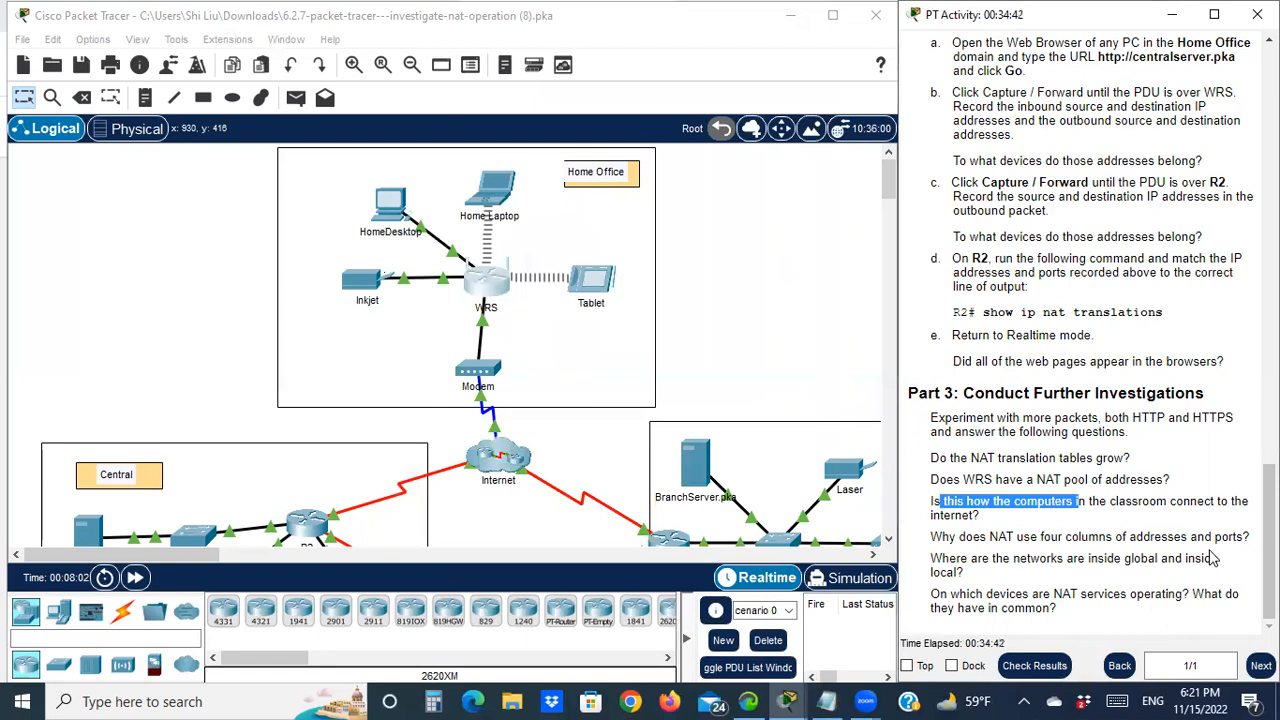
{"action": "left_click", "coordinate": [306, 518]}
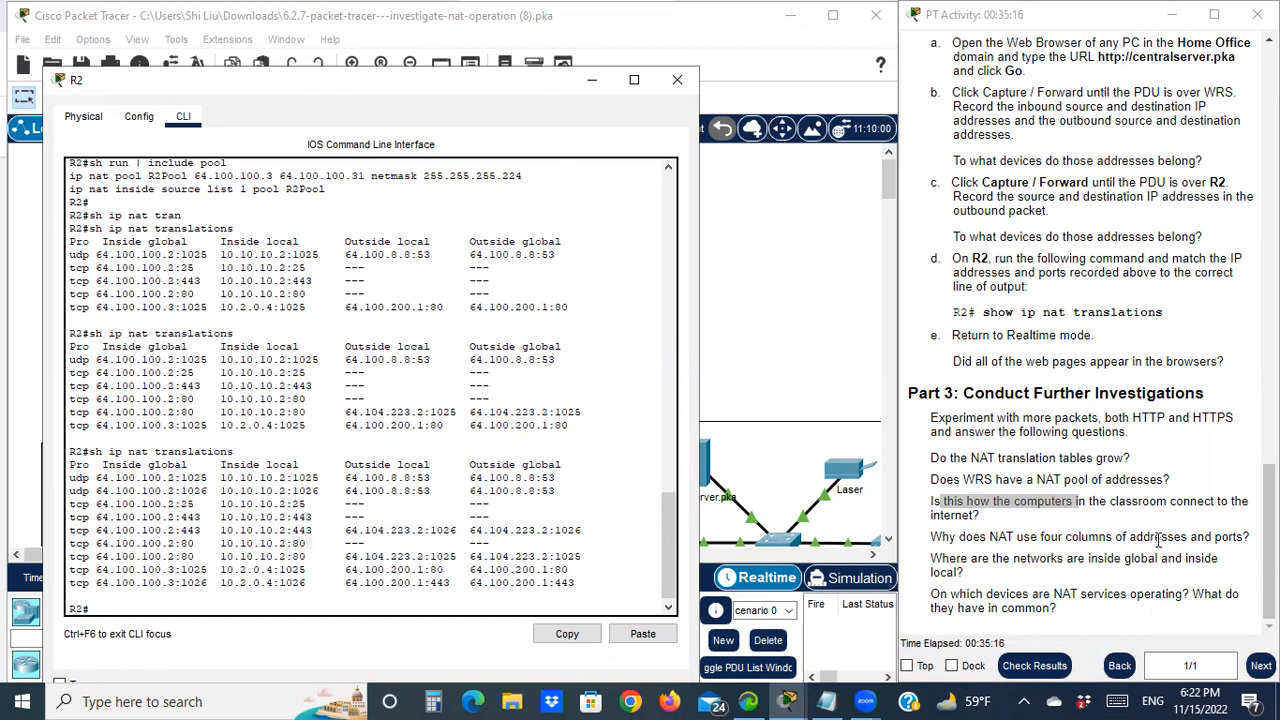
Match the question's 'ports?' to a source port in R2's NAT table, then minimize R2's CLI
{"action": "left_click_drag", "start_coordinate": [1215, 539], "coordinate": [1250, 539]}
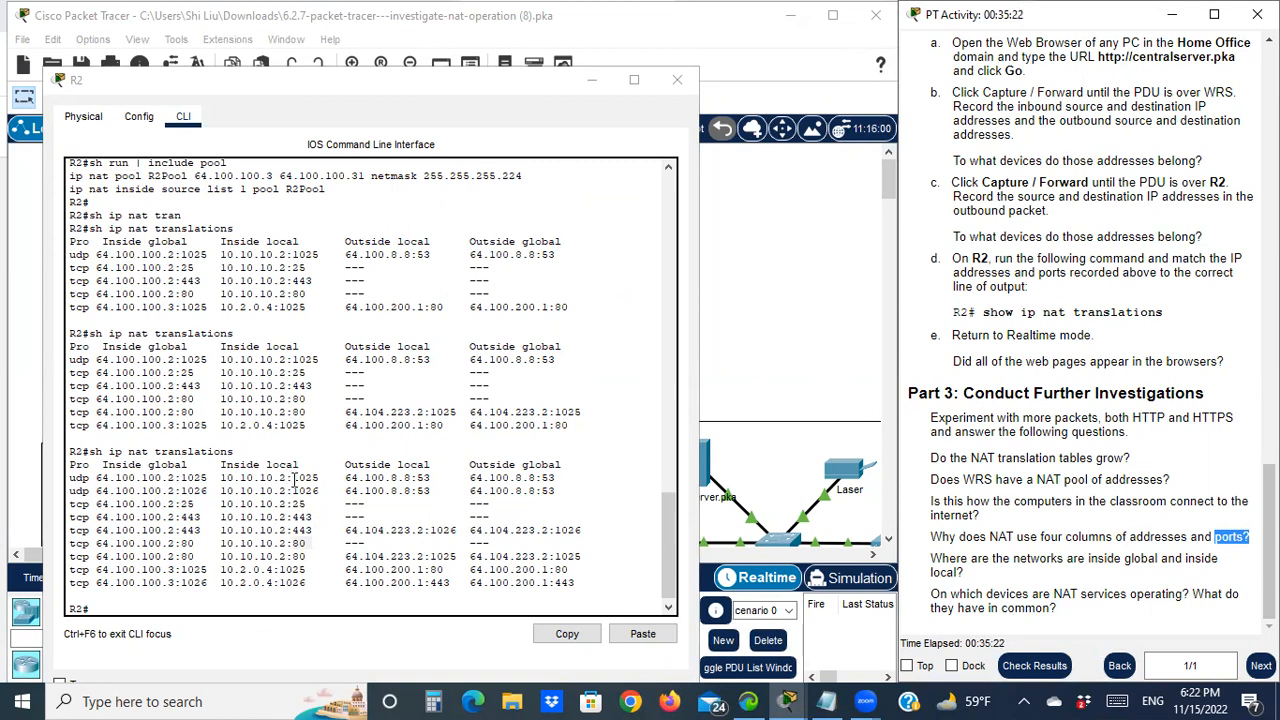
{"action": "left_click_drag", "start_coordinate": [293, 478], "coordinate": [306, 480]}
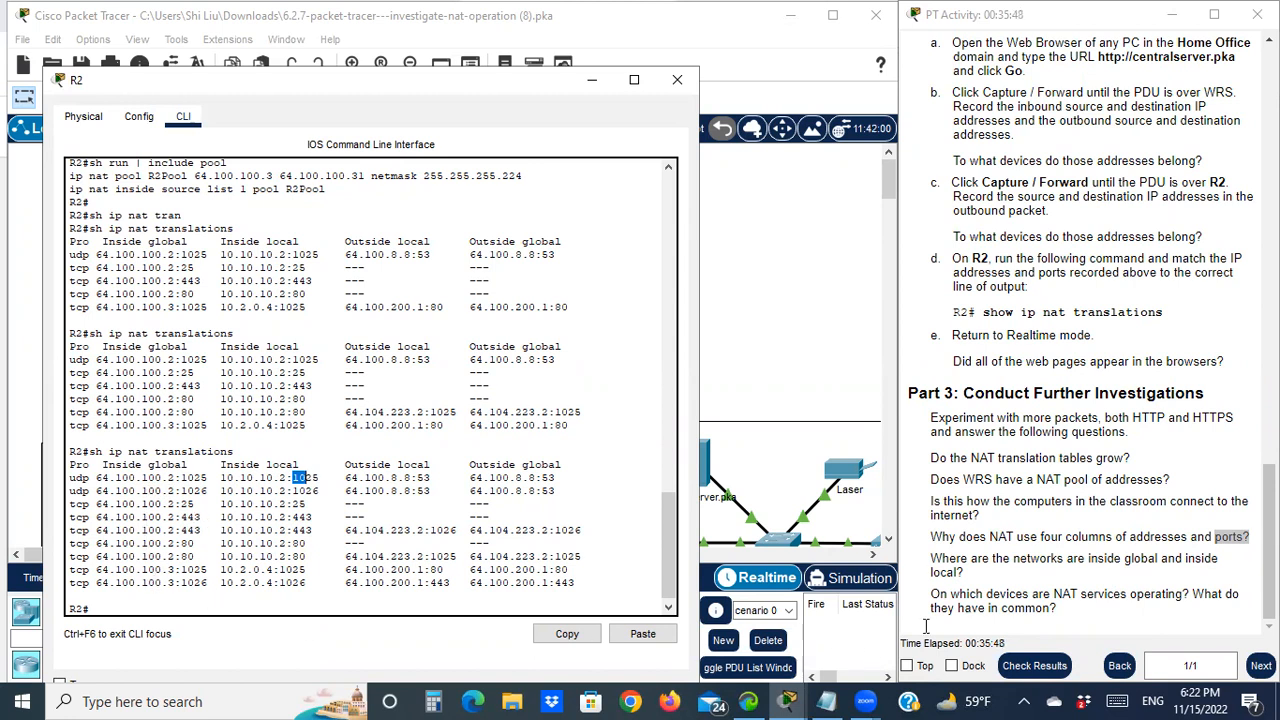
{"action": "left_click", "coordinate": [590, 80]}
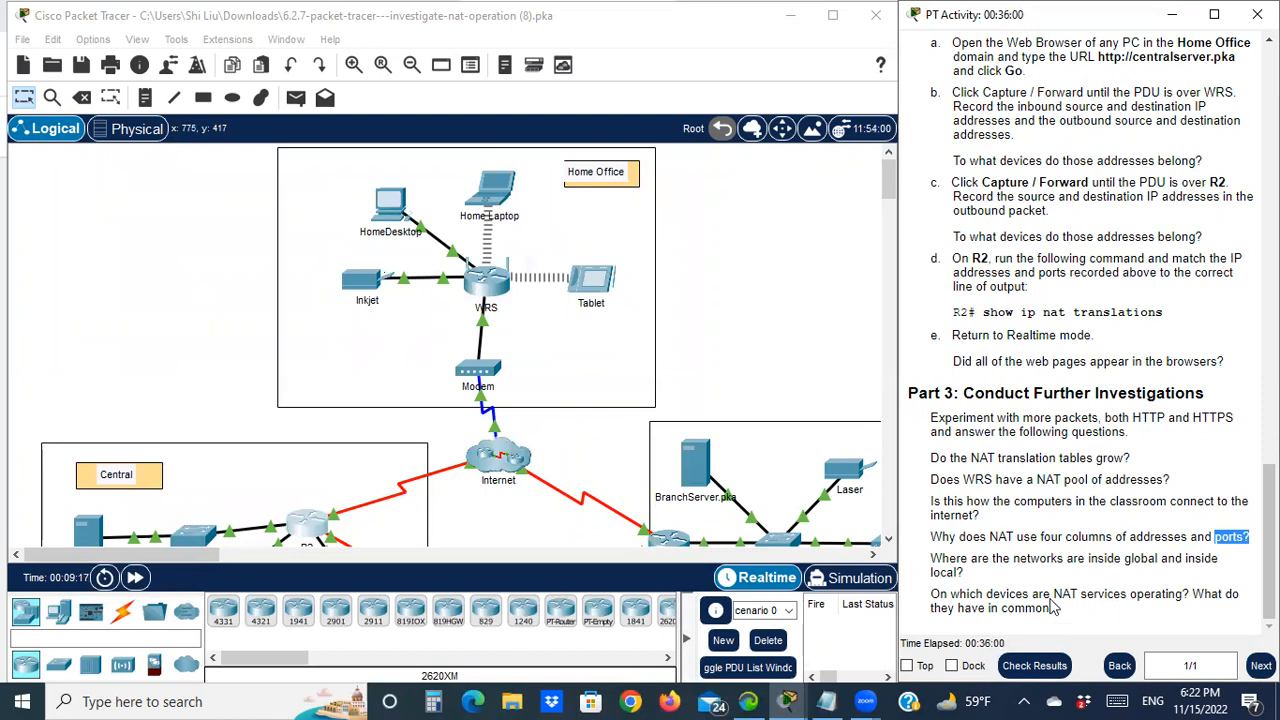
Scroll the topology to show R2, the Intranet and R4, and return the instructions to the Addressing Table
{"action": "scroll", "coordinate": [272, 407], "scroll_direction": "down", "scroll_amount": 3}
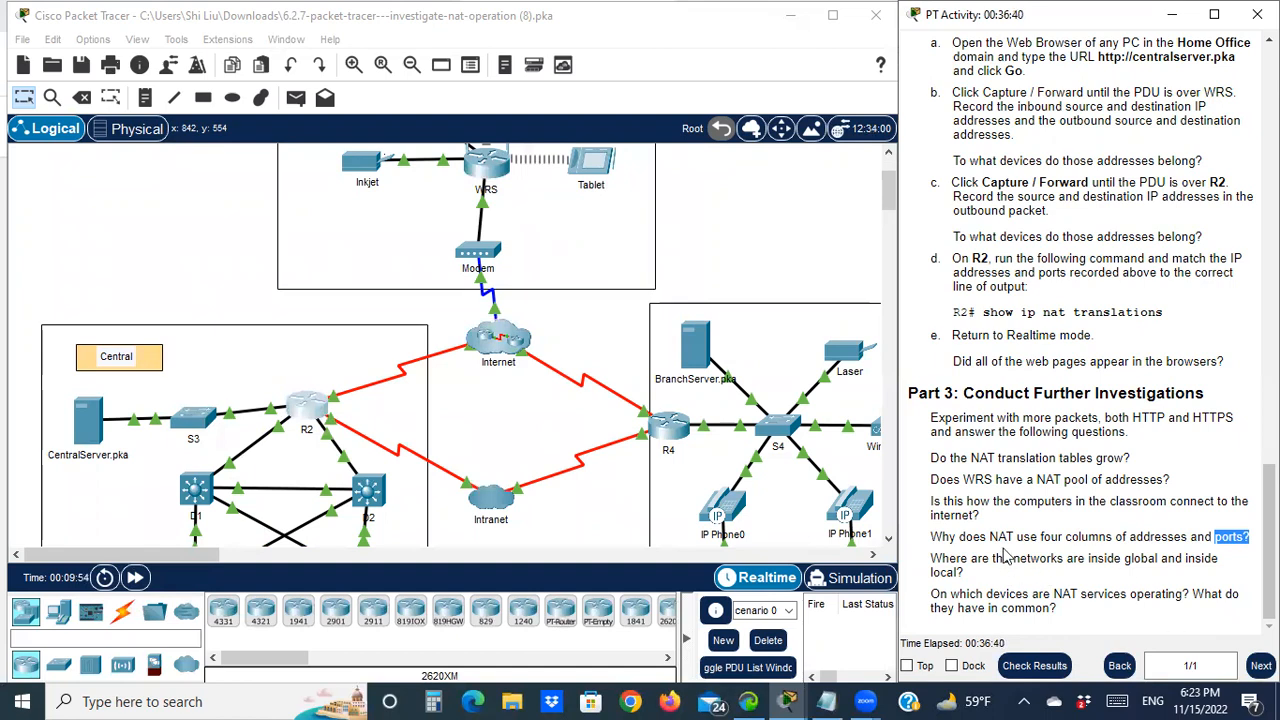
{"action": "scroll", "coordinate": [1005, 555], "scroll_direction": "up", "scroll_amount": 15}
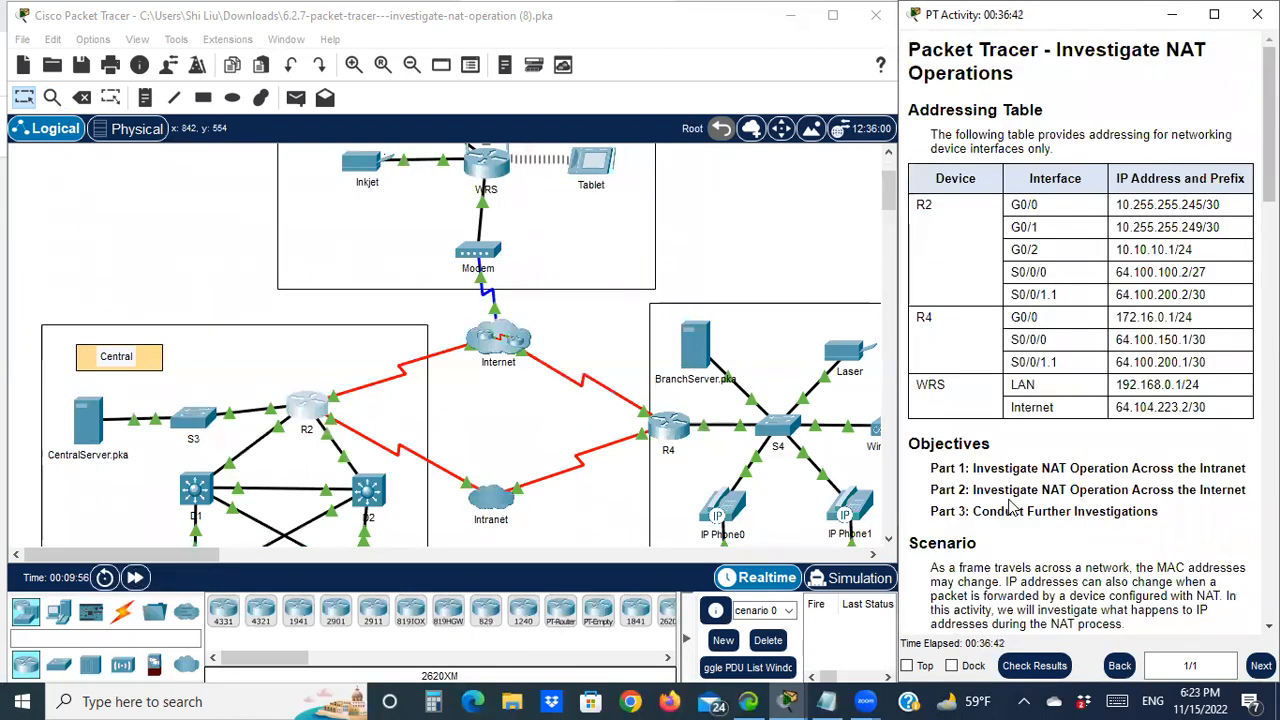